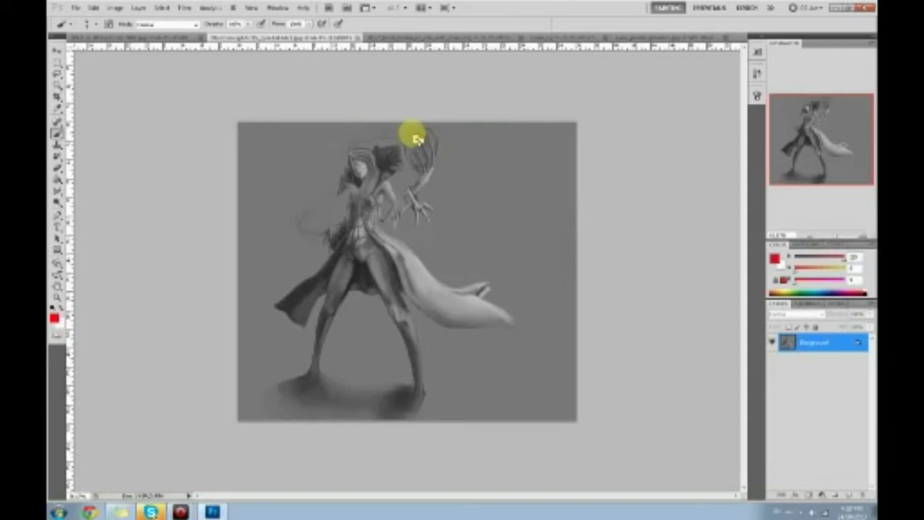
{"action": "double_click", "coordinate": [186, 10]}
{"action": "left_click", "coordinate": [186, 9]}
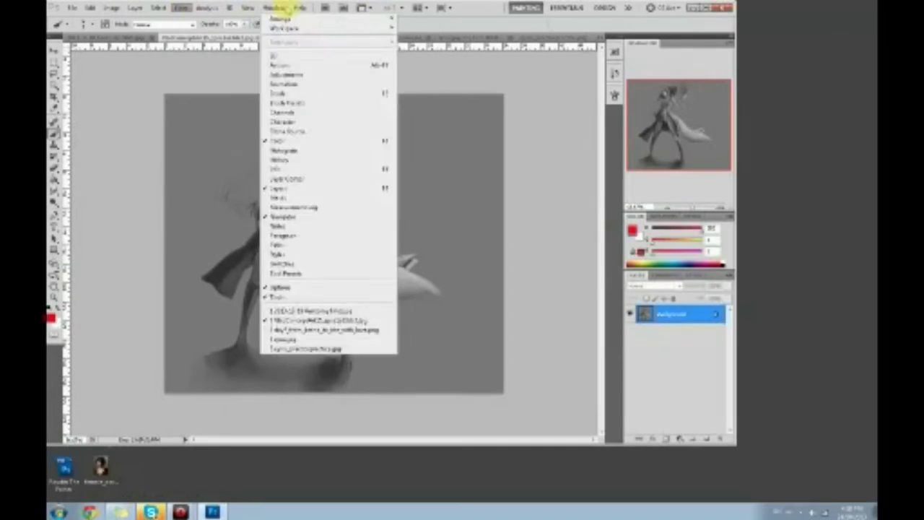
{"action": "left_click", "coordinate": [486, 18]}
{"action": "double_click", "coordinate": [480, 11]}
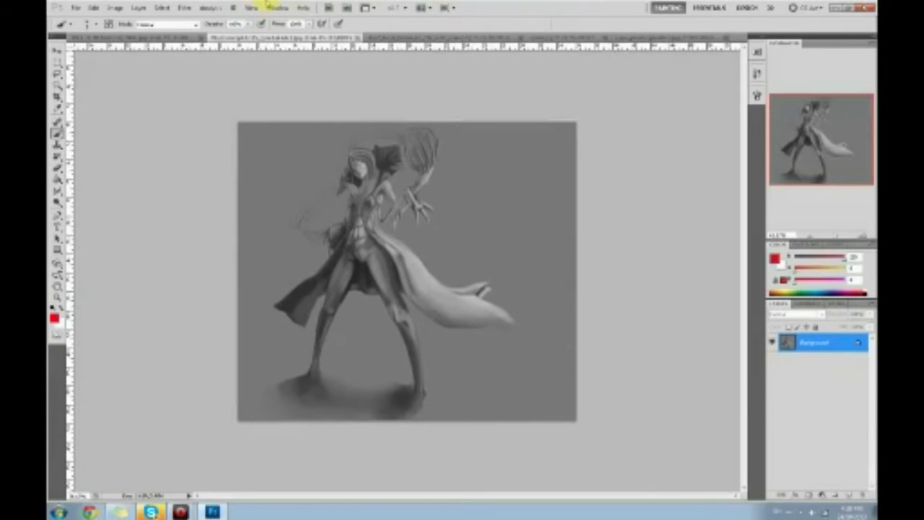
Open the Liquify filter, adjust the brush size, and push the figure's raised collar and the cuff at the hip outward
{"action": "left_click", "coordinate": [186, 7]}
{"action": "left_click", "coordinate": [200, 62]}
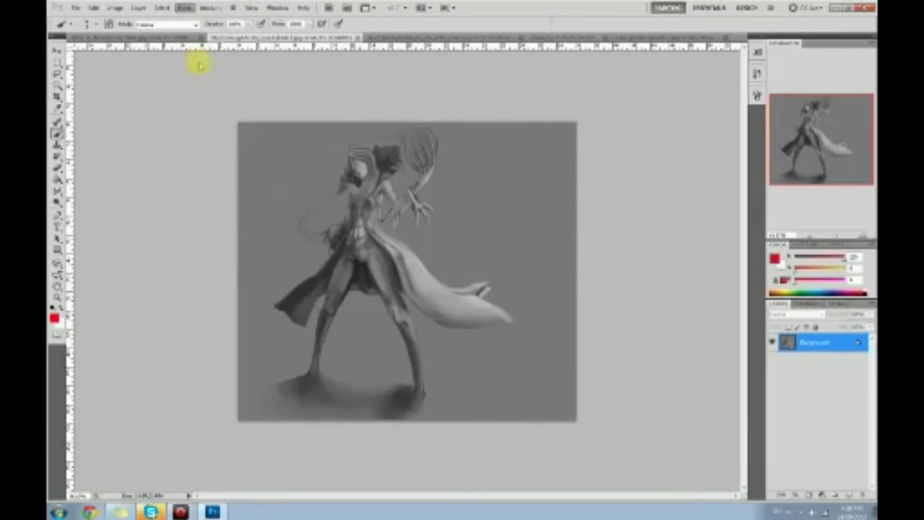
{"action": "left_click", "coordinate": [832, 80]}
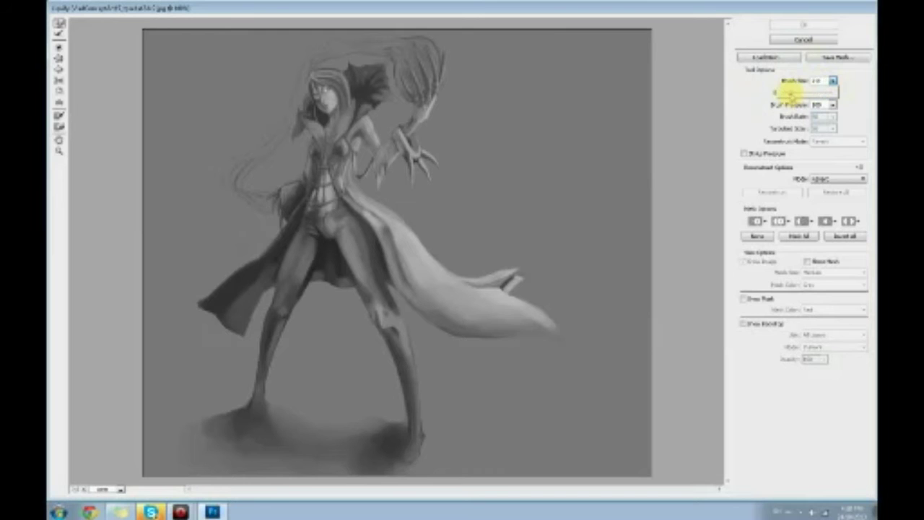
{"action": "left_click_drag", "start_coordinate": [299, 131], "coordinate": [284, 130]}
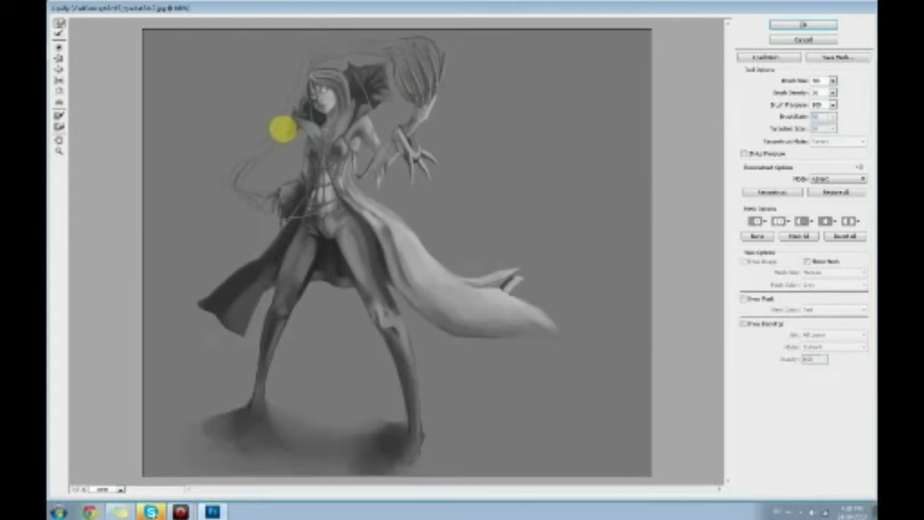
{"action": "mouse_move", "coordinate": [288, 185]}
{"action": "left_mouse_down"}
{"action": "mouse_move", "coordinate": [254, 150]}
{"action": "mouse_move", "coordinate": [278, 188]}
{"action": "left_mouse_up"}
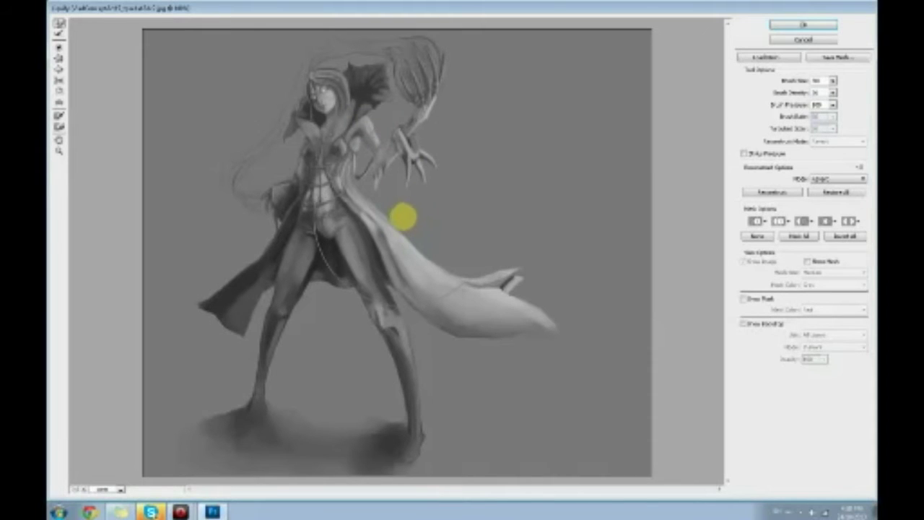
Reduce the Liquify brush size and reshape the coat edge beside the waist and the figure's rear foot
{"action": "left_click", "coordinate": [832, 80]}
{"action": "left_click_drag", "start_coordinate": [795, 93], "coordinate": [789, 94]}
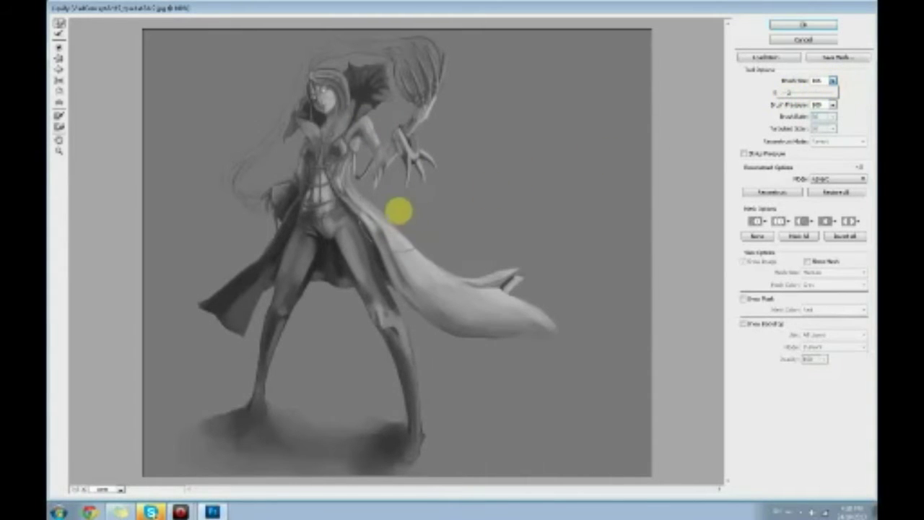
{"action": "left_click", "coordinate": [397, 211]}
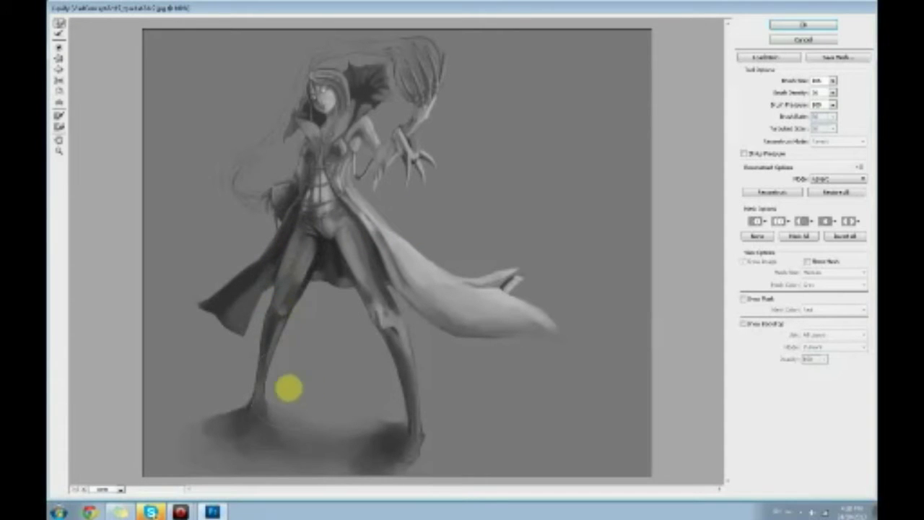
{"action": "mouse_move", "coordinate": [260, 415]}
{"action": "left_mouse_down"}
{"action": "mouse_move", "coordinate": [247, 398]}
{"action": "mouse_move", "coordinate": [247, 408]}
{"action": "mouse_move", "coordinate": [262, 408]}
{"action": "left_mouse_up"}
Reshape the hair and chest with a smaller Liquify brush and apply the distortion to the painting
{"action": "mouse_move", "coordinate": [345, 68]}
{"action": "left_mouse_down"}
{"action": "mouse_move", "coordinate": [336, 93]}
{"action": "mouse_move", "coordinate": [344, 93]}
{"action": "mouse_move", "coordinate": [341, 81]}
{"action": "mouse_move", "coordinate": [330, 88]}
{"action": "mouse_move", "coordinate": [324, 59]}
{"action": "left_mouse_up"}
{"action": "left_click_drag", "start_coordinate": [833, 81], "coordinate": [786, 92]}
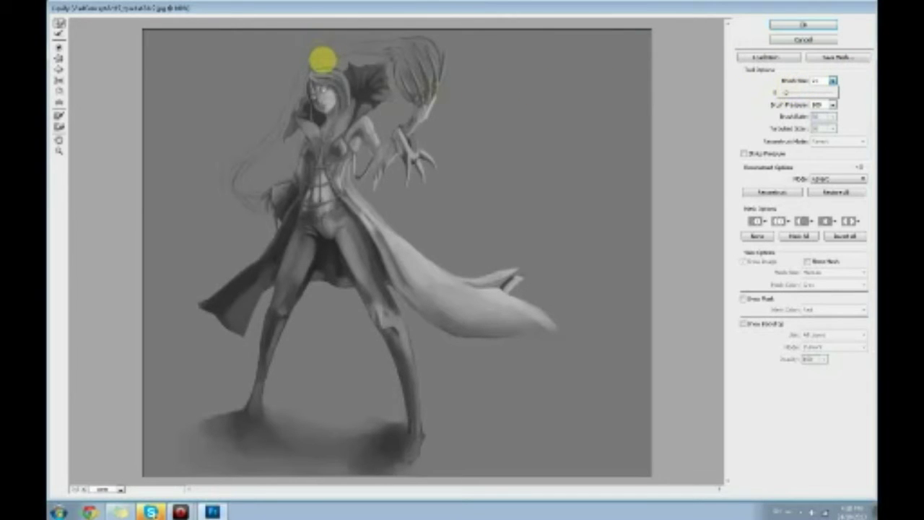
{"action": "mouse_move", "coordinate": [328, 58]}
{"action": "left_mouse_down"}
{"action": "mouse_move", "coordinate": [347, 71]}
{"action": "mouse_move", "coordinate": [359, 113]}
{"action": "mouse_move", "coordinate": [328, 146]}
{"action": "mouse_move", "coordinate": [329, 166]}
{"action": "mouse_move", "coordinate": [329, 139]}
{"action": "mouse_move", "coordinate": [325, 150]}
{"action": "mouse_move", "coordinate": [327, 159]}
{"action": "mouse_move", "coordinate": [345, 139]}
{"action": "mouse_move", "coordinate": [350, 179]}
{"action": "mouse_move", "coordinate": [317, 186]}
{"action": "mouse_move", "coordinate": [312, 203]}
{"action": "mouse_move", "coordinate": [317, 189]}
{"action": "mouse_move", "coordinate": [345, 180]}
{"action": "left_mouse_up"}
{"action": "left_click", "coordinate": [798, 24]}
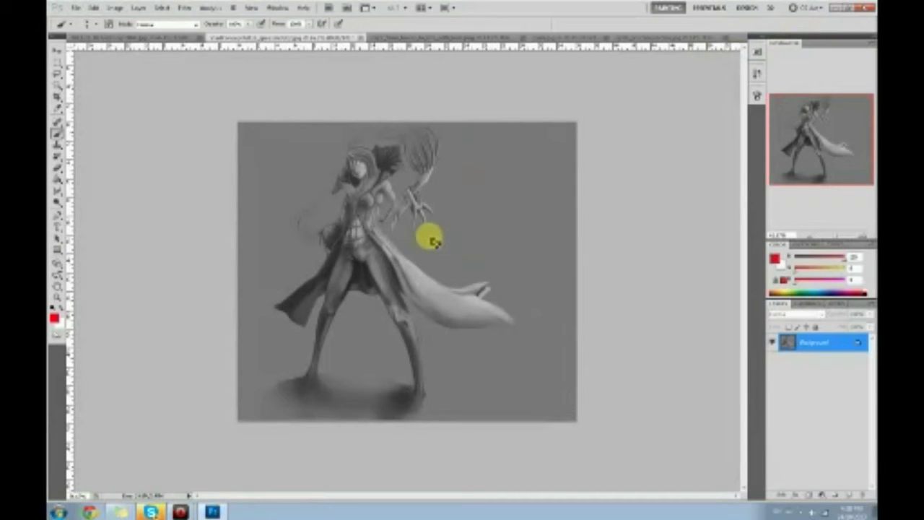
Choose a brush tip for the Brush tool from the end of the brush preset list
{"action": "right_click", "coordinate": [361, 207]}
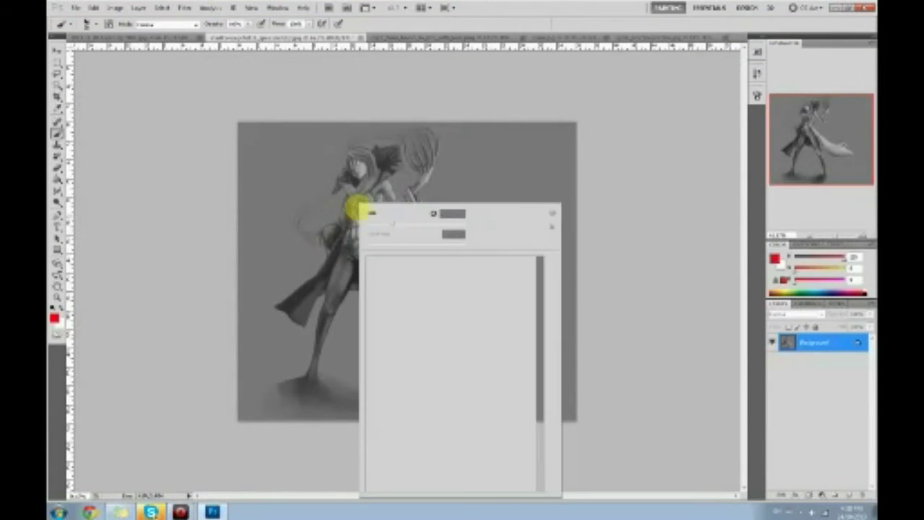
{"action": "left_click_drag", "start_coordinate": [535, 292], "coordinate": [539, 473]}
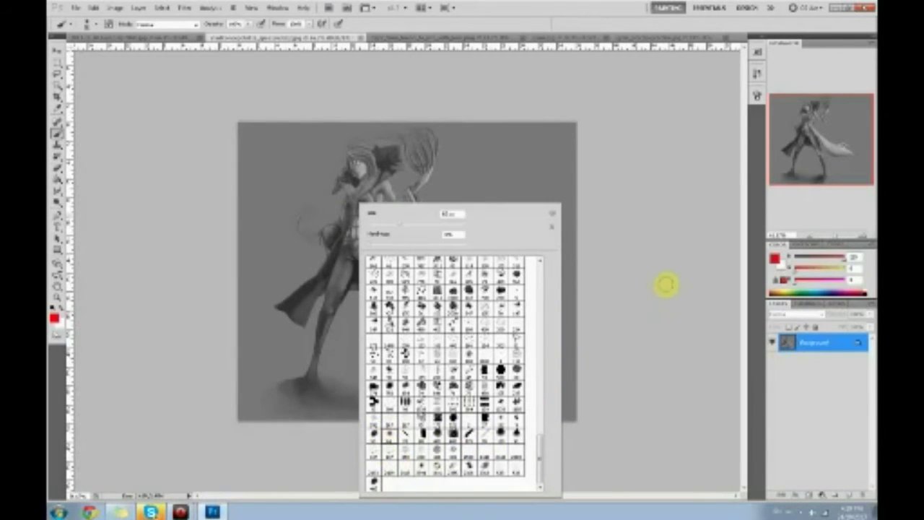
{"action": "left_click", "coordinate": [667, 284]}
Compare the original image with the liquified figure by alternating between the opening snapshot and the latest history state
{"action": "left_click", "coordinate": [756, 73]}
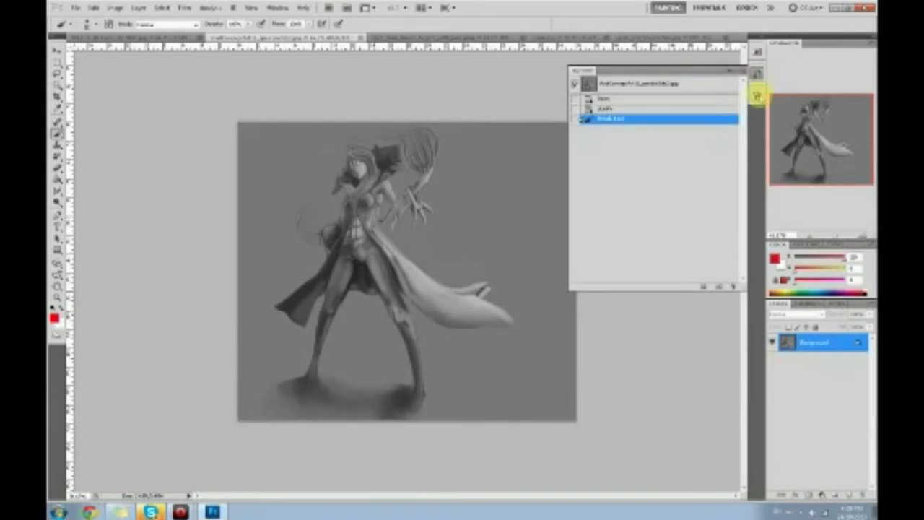
{"action": "left_click", "coordinate": [682, 85]}
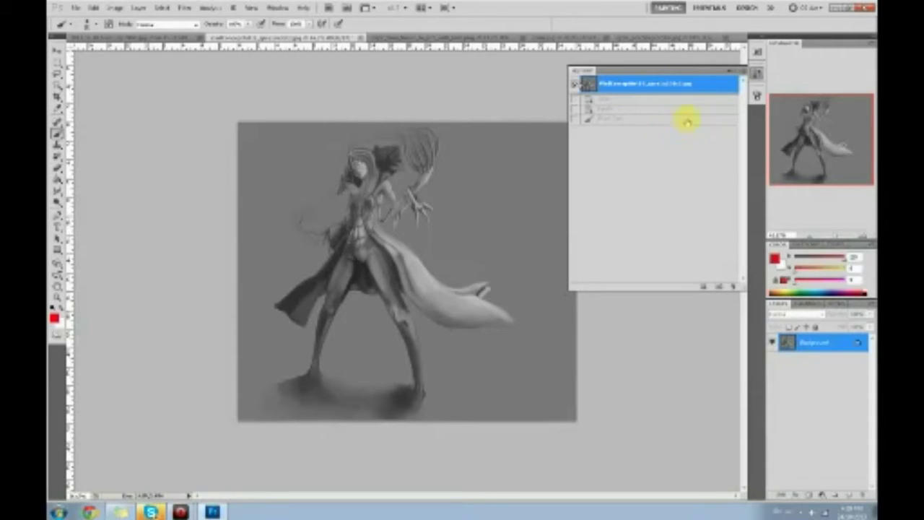
{"action": "left_click", "coordinate": [684, 118]}
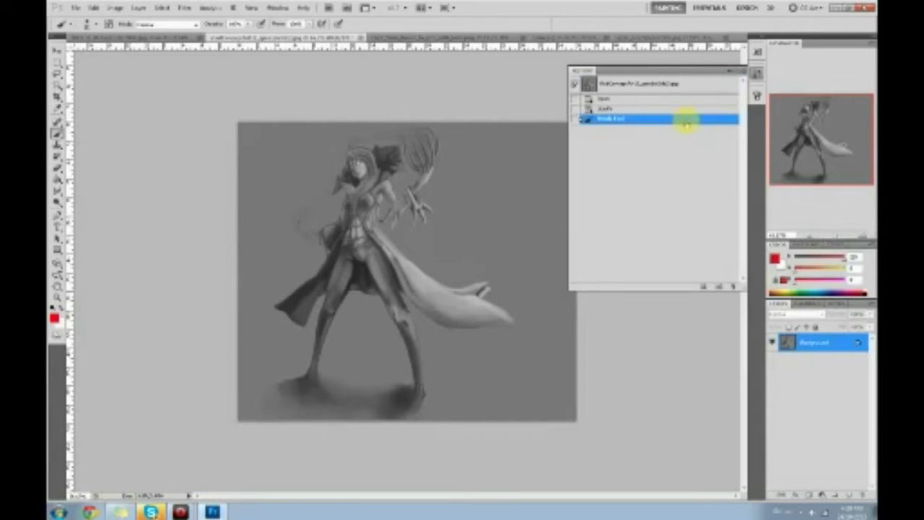
{"action": "left_click", "coordinate": [682, 84]}
{"action": "left_click", "coordinate": [683, 120]}
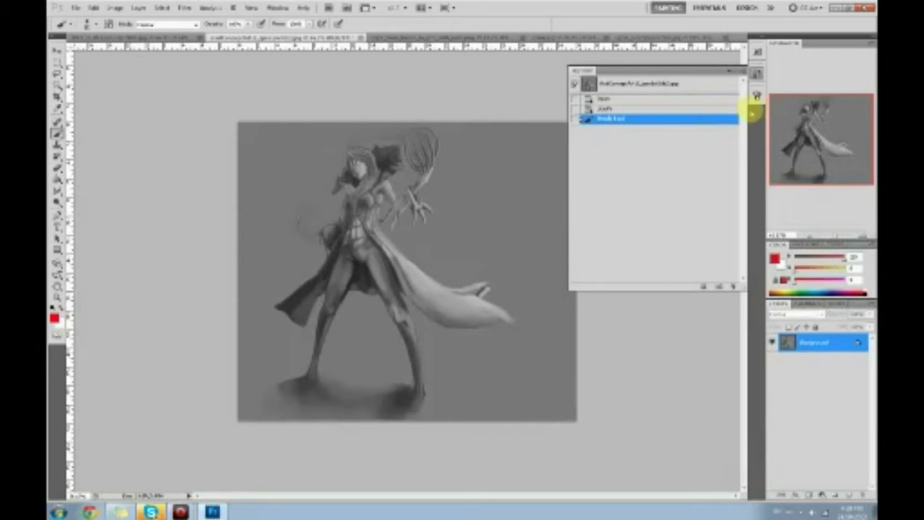
{"action": "left_click", "coordinate": [731, 70]}
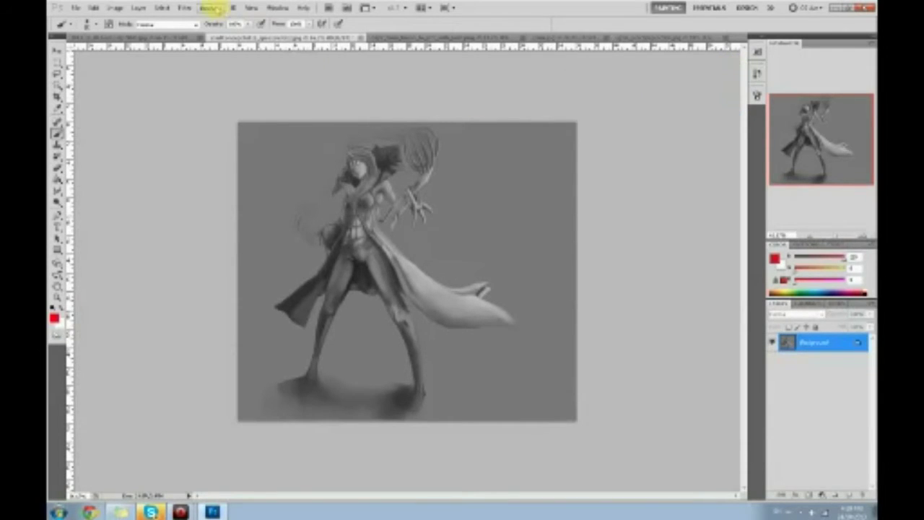
Reopen Liquify, adjust the brush size, reshape the thighs and the coat around them, and apply the change
{"action": "left_click", "coordinate": [185, 8]}
{"action": "left_click", "coordinate": [200, 66]}
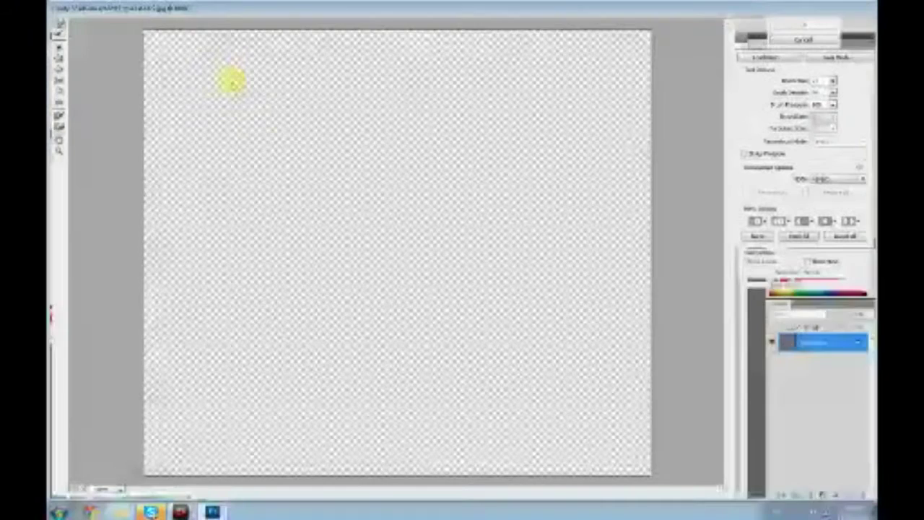
{"action": "left_click", "coordinate": [833, 80]}
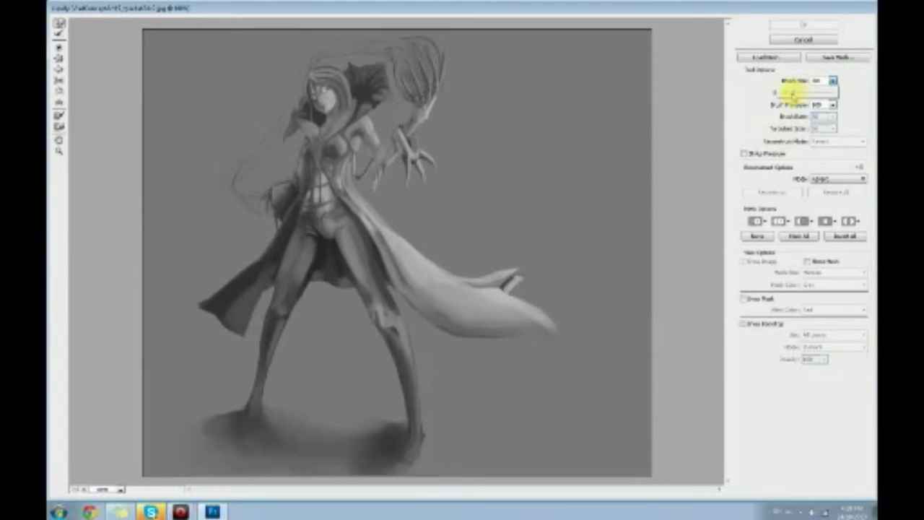
{"action": "left_click", "coordinate": [400, 255]}
{"action": "left_click_drag", "start_coordinate": [400, 255], "coordinate": [383, 252]}
{"action": "mouse_move", "coordinate": [335, 279]}
{"action": "left_mouse_down"}
{"action": "mouse_move", "coordinate": [352, 303]}
{"action": "mouse_move", "coordinate": [263, 270]}
{"action": "mouse_move", "coordinate": [269, 281]}
{"action": "mouse_move", "coordinate": [280, 241]}
{"action": "mouse_move", "coordinate": [266, 283]}
{"action": "mouse_move", "coordinate": [270, 307]}
{"action": "mouse_move", "coordinate": [367, 274]}
{"action": "mouse_move", "coordinate": [403, 233]}
{"action": "mouse_move", "coordinate": [358, 288]}
{"action": "mouse_move", "coordinate": [336, 254]}
{"action": "mouse_move", "coordinate": [369, 271]}
{"action": "left_mouse_up"}
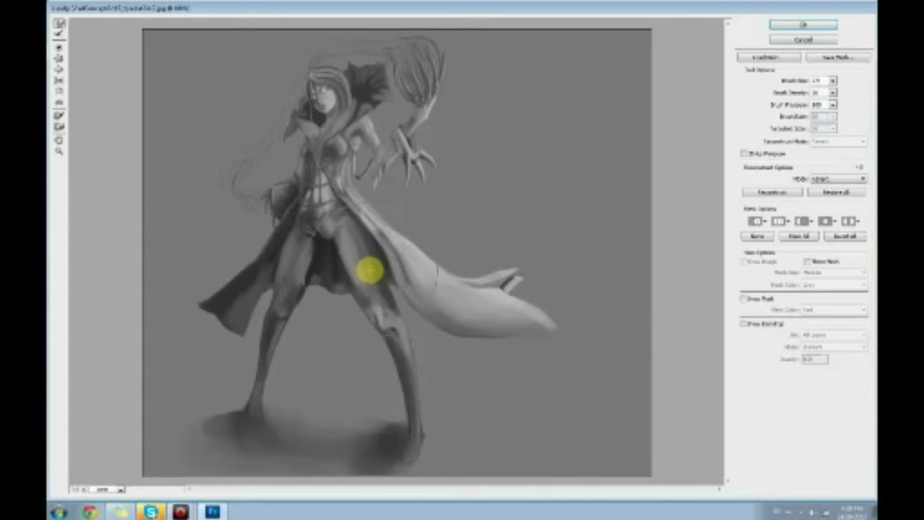
{"action": "left_click", "coordinate": [803, 25]}
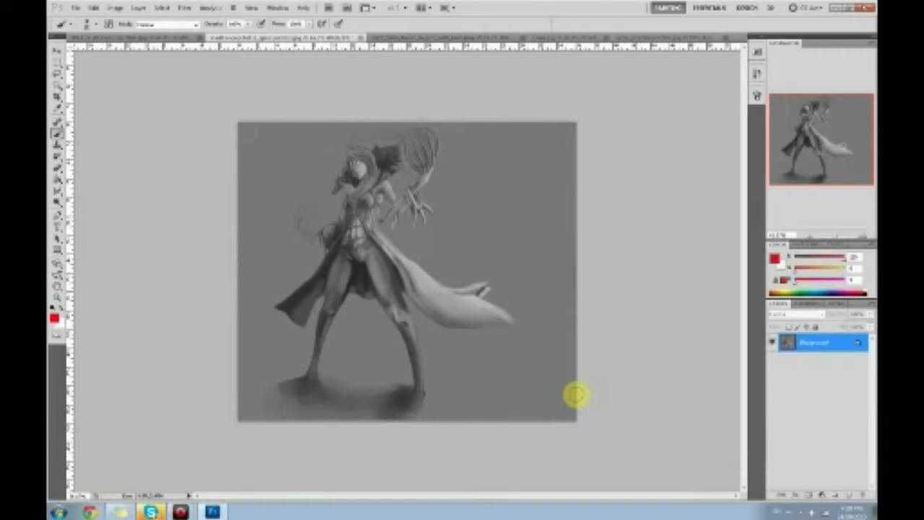
Undo the Liquify adjustment made to the thighs and coat
{"action": "key", "text": "ctrl+z"}
{"action": "key", "text": "ctrl+z"}
{"action": "key", "text": "ctrl+z"}
{"action": "key", "text": "ctrl+z"}
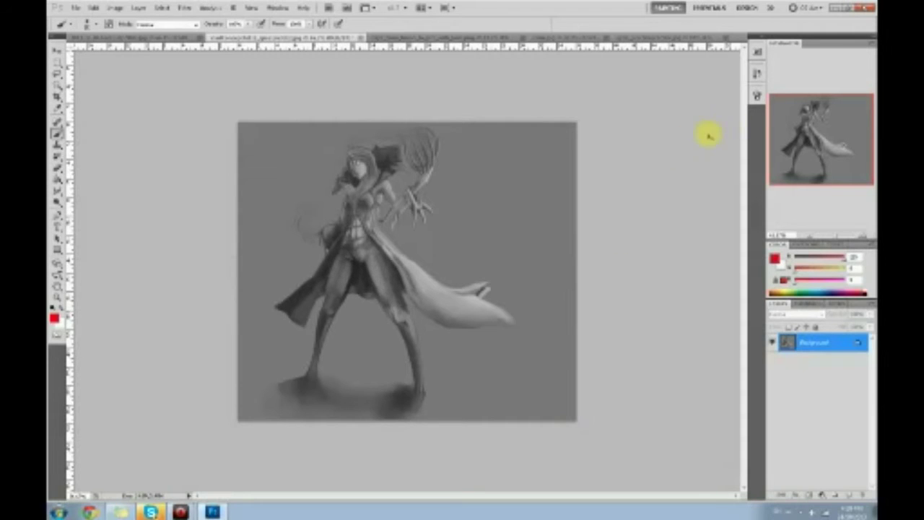
Check the figure against the opening snapshot once more and return to the latest Brush Tool history state
{"action": "left_click", "coordinate": [756, 73]}
{"action": "left_click", "coordinate": [644, 85]}
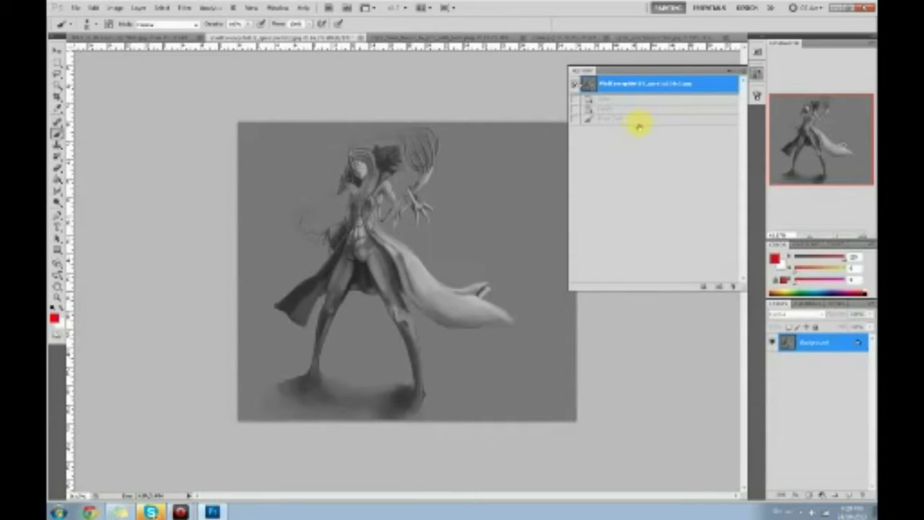
{"action": "left_click", "coordinate": [636, 118]}
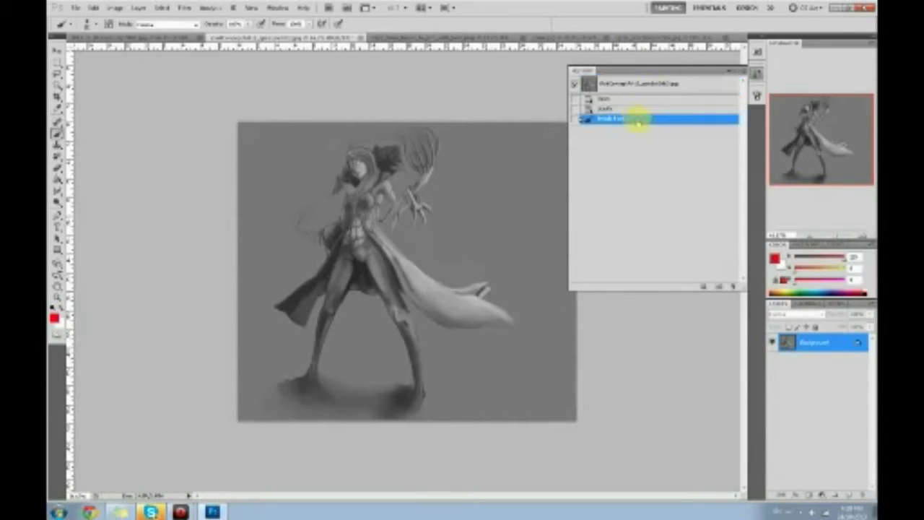
{"action": "left_click", "coordinate": [729, 70]}
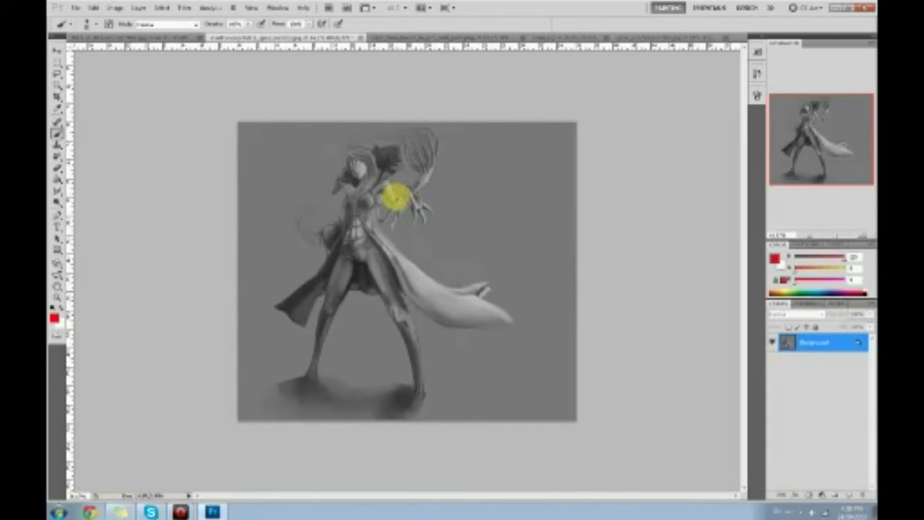
Lower the brush opacity and paint shading on the abdomen, sampling light and dark greys from the torso
{"action": "left_click", "coordinate": [355, 231], "text": "alt"}
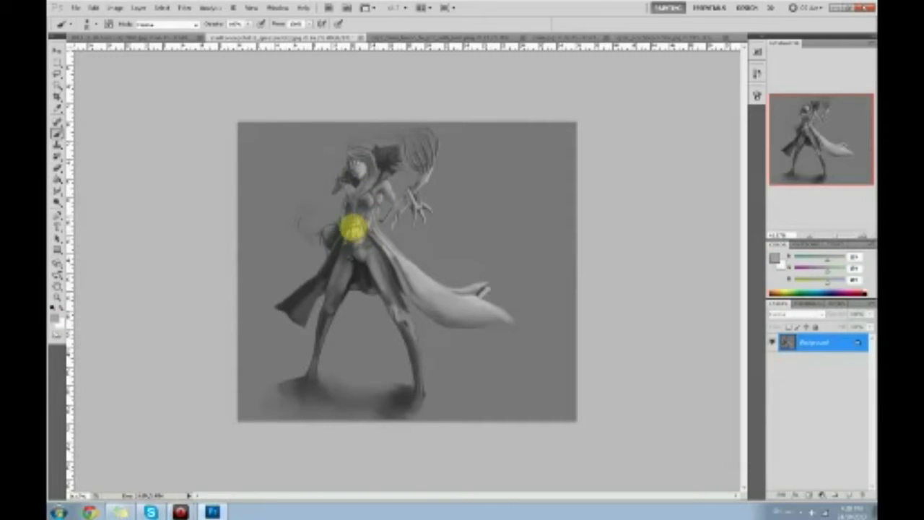
{"action": "left_click_drag", "start_coordinate": [247, 25], "coordinate": [227, 35]}
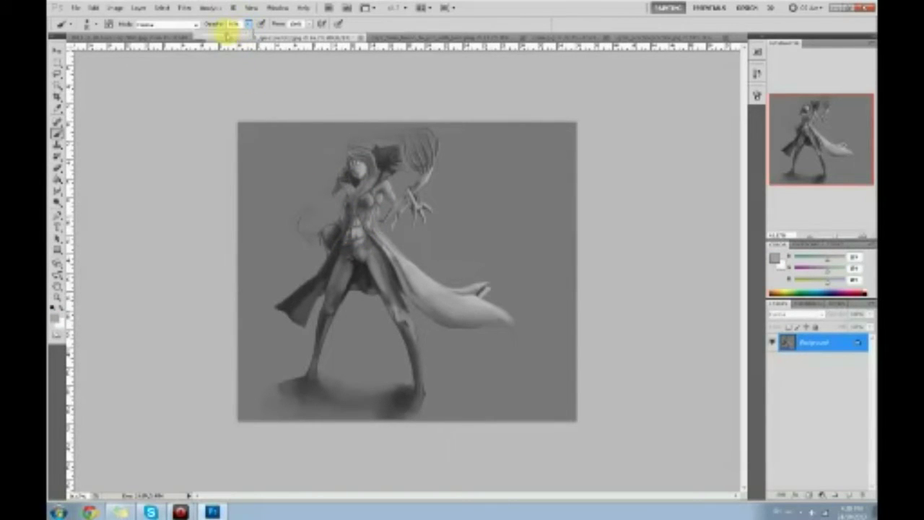
{"action": "left_click", "coordinate": [354, 231]}
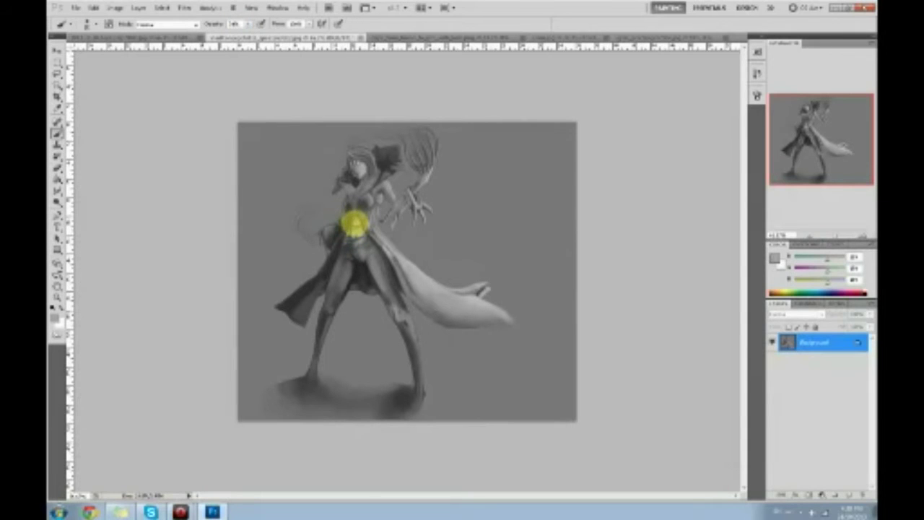
{"action": "left_click", "coordinate": [353, 217], "text": "alt"}
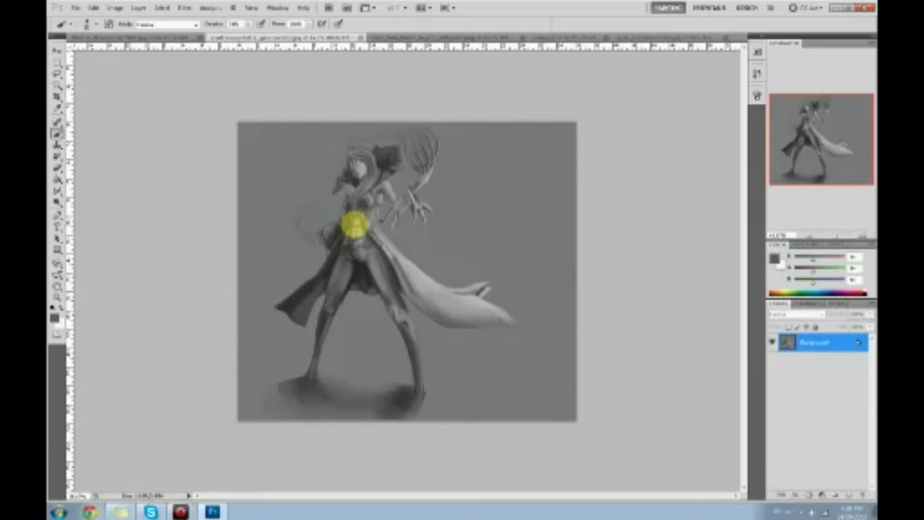
{"action": "left_click", "coordinate": [356, 223], "text": "alt"}
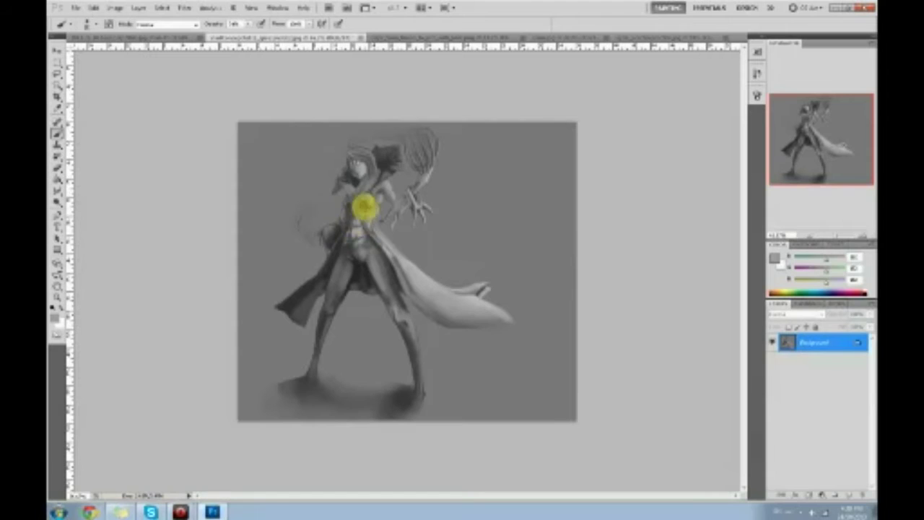
{"action": "left_click", "coordinate": [353, 215], "text": "alt"}
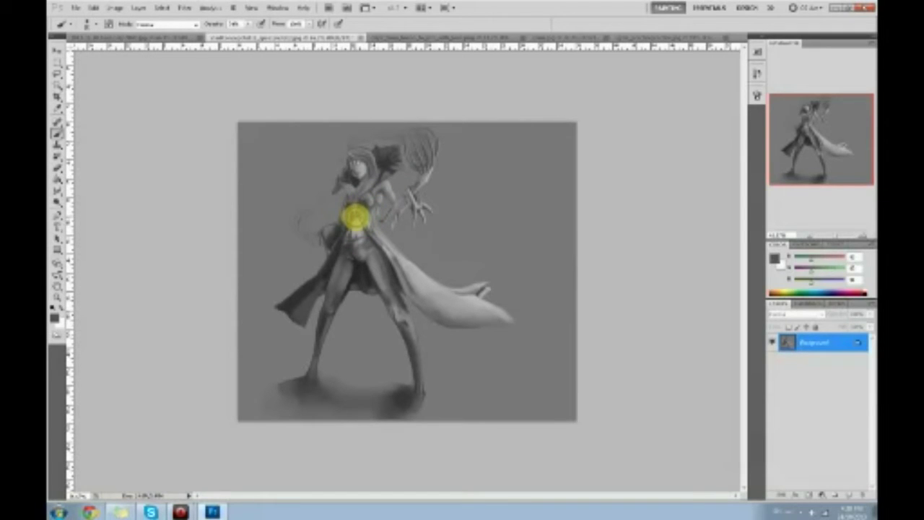
Switch to Chrome, search Google Images for "abs", enlarge a shirtless torso photo as anatomy reference, and return to the painting
{"action": "left_click", "coordinate": [88, 512]}
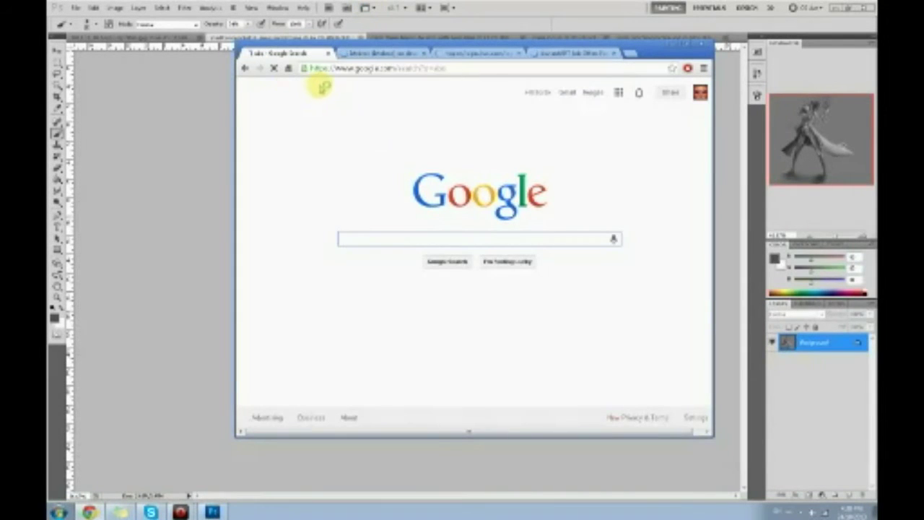
{"action": "type", "text": "abc"}
{"action": "key", "text": "Return"}
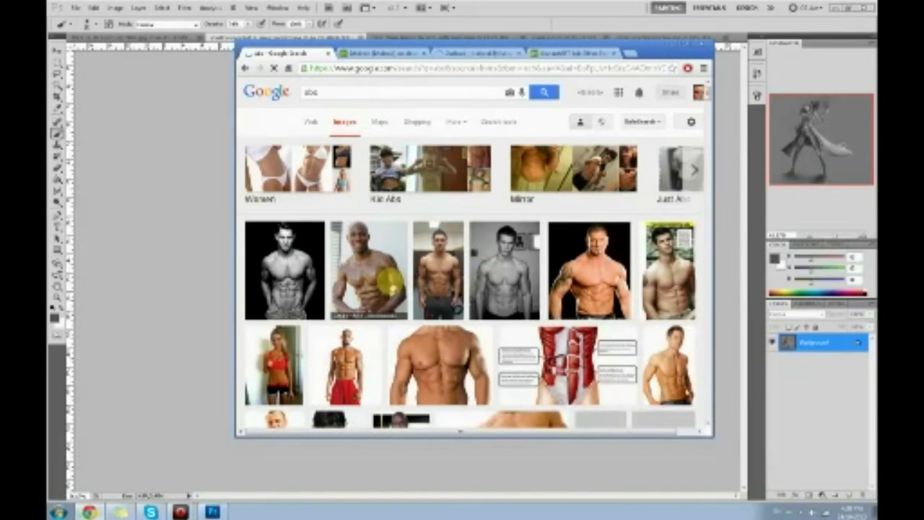
{"action": "left_click", "coordinate": [452, 289]}
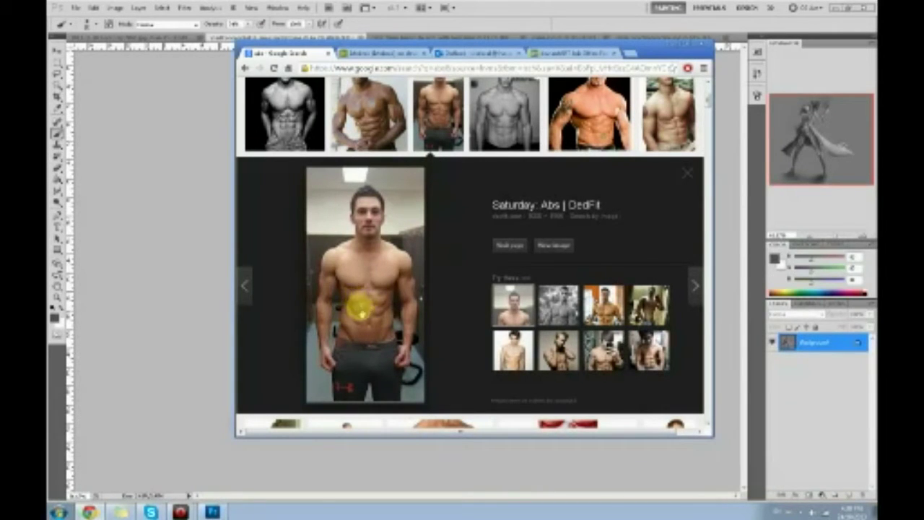
{"action": "left_click", "coordinate": [694, 45]}
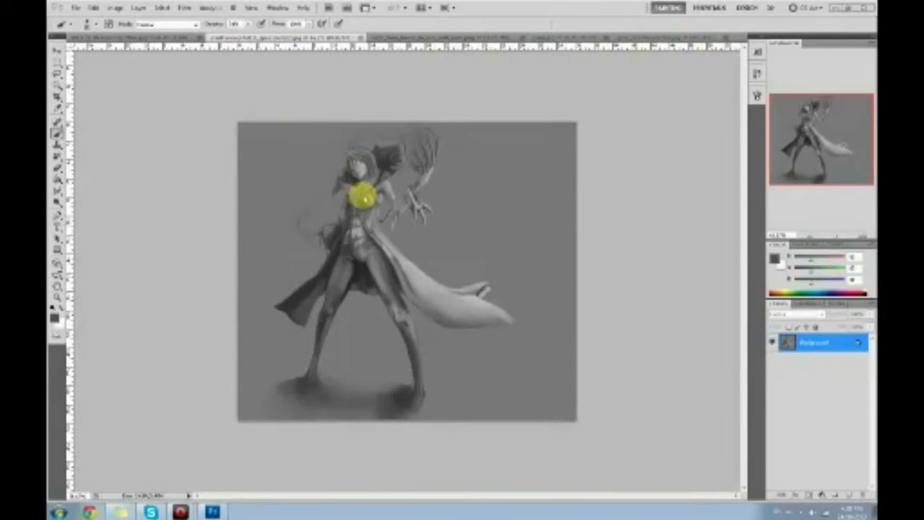
Paint the upper abdominal muscles just below the chest, alternating between light and dark greys sampled from the torso
{"action": "left_click", "coordinate": [358, 224], "text": "alt"}
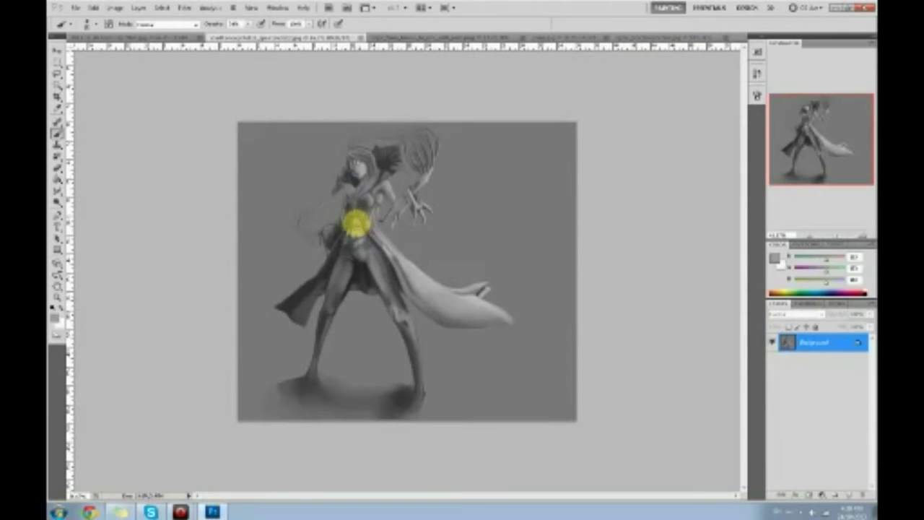
{"action": "left_click", "coordinate": [355, 219], "text": "alt"}
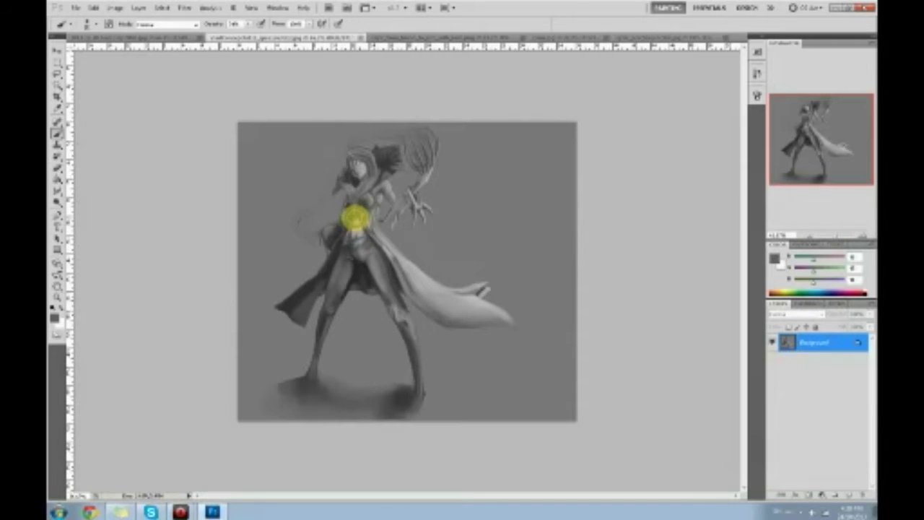
{"action": "left_click", "coordinate": [357, 222], "text": "alt"}
{"action": "left_click", "coordinate": [354, 218], "text": "alt"}
{"action": "left_click", "coordinate": [358, 221], "text": "alt"}
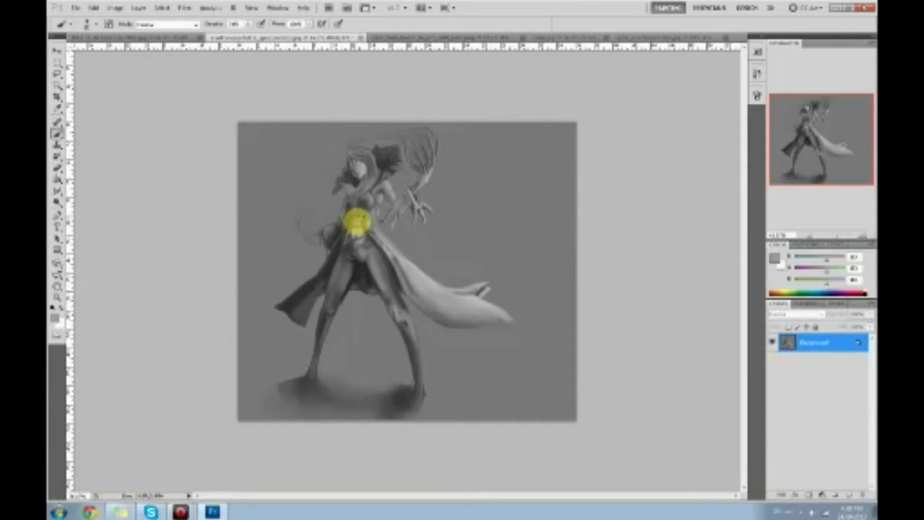
Define the middle row of abdominal muscles above the waist with light and dark greys sampled from the belly
{"action": "left_click", "coordinate": [349, 231], "text": "alt"}
{"action": "left_click", "coordinate": [355, 234], "text": "alt"}
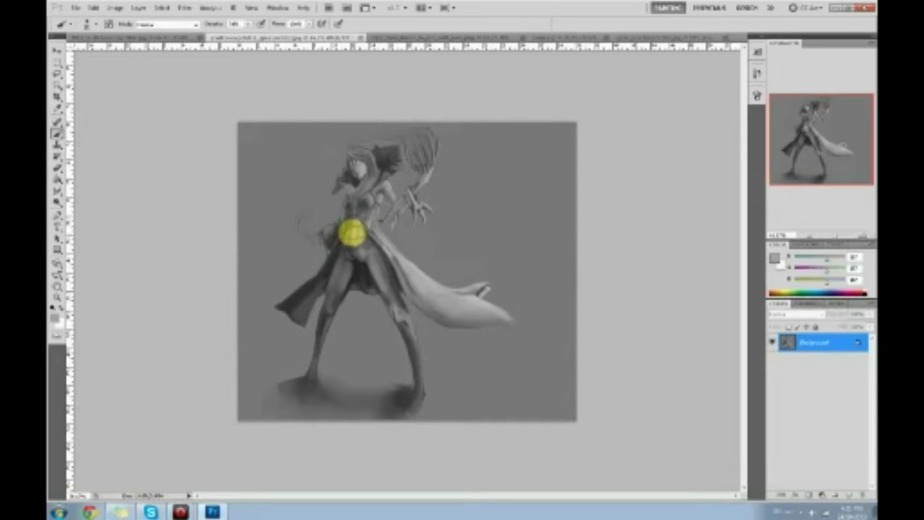
{"action": "left_click", "coordinate": [351, 229], "text": "alt"}
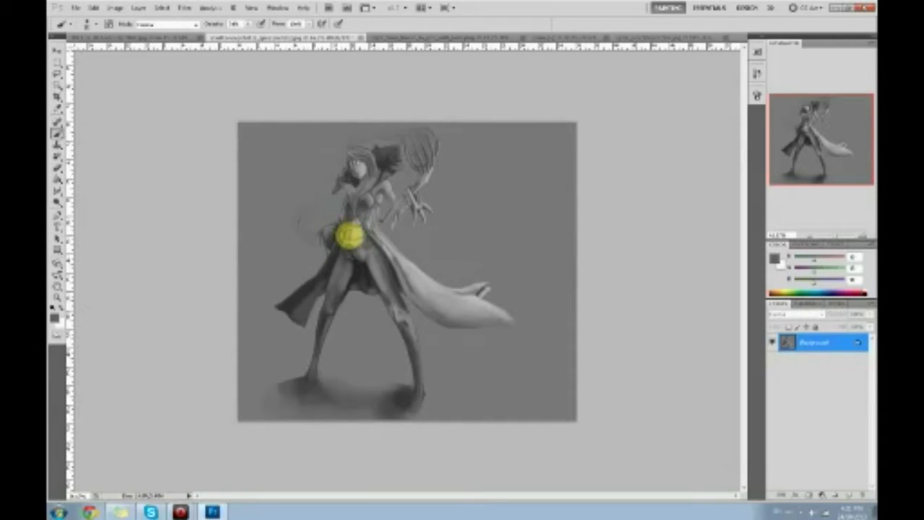
{"action": "left_click", "coordinate": [355, 235], "text": "alt"}
{"action": "left_click", "coordinate": [355, 236], "text": "alt"}
{"action": "left_click", "coordinate": [352, 235], "text": "alt"}
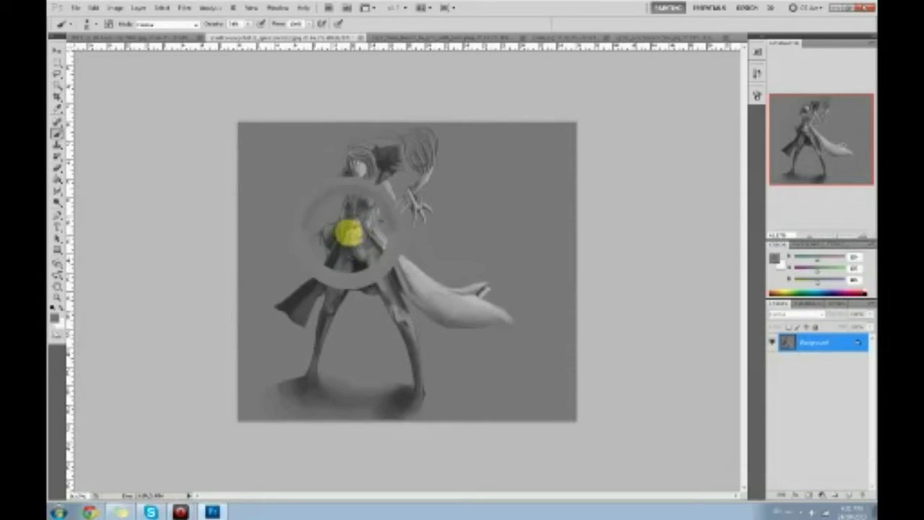
{"action": "left_click", "coordinate": [354, 232], "text": "alt"}
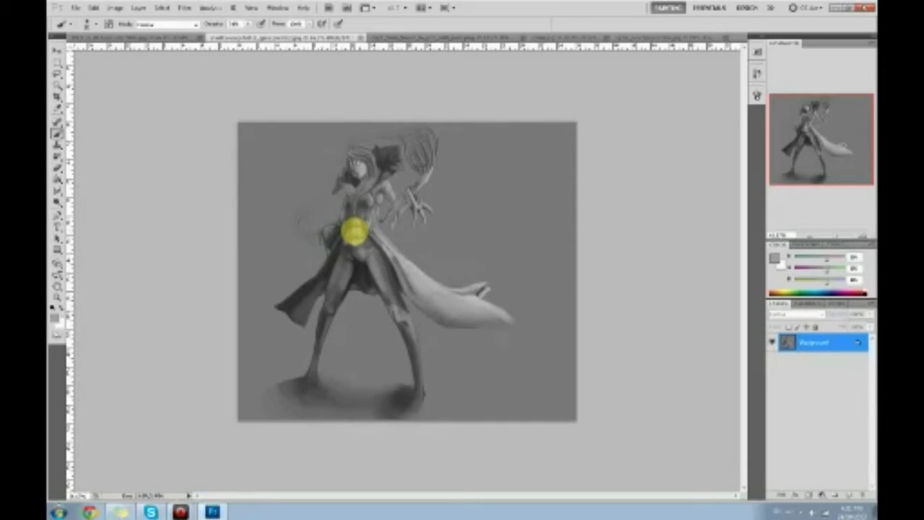
{"action": "left_click", "coordinate": [352, 236], "text": "alt"}
{"action": "left_click", "coordinate": [355, 231], "text": "alt"}
Sample a light grey from the flowing coat and build highlights and shadows on the lower abdomen around the waist
{"action": "left_click", "coordinate": [419, 268], "text": "alt"}
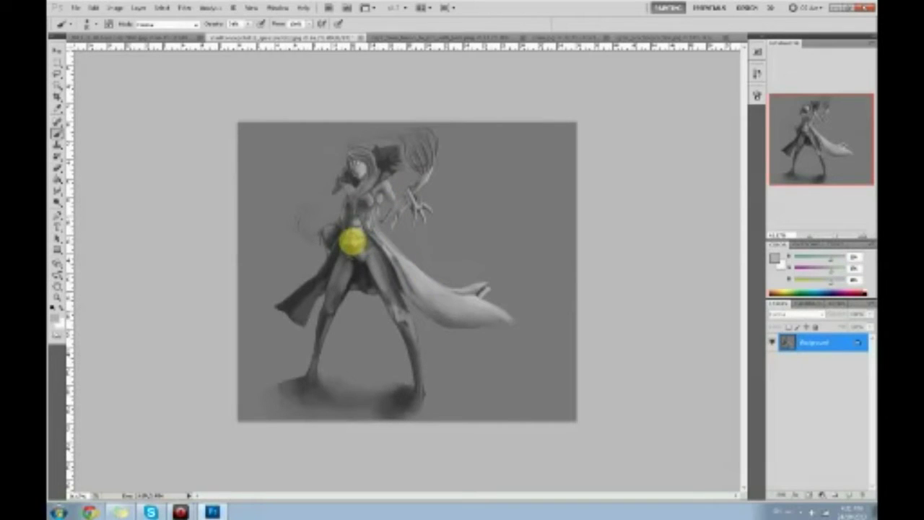
{"action": "left_click", "coordinate": [350, 234], "text": "alt"}
{"action": "left_click", "coordinate": [356, 241], "text": "alt"}
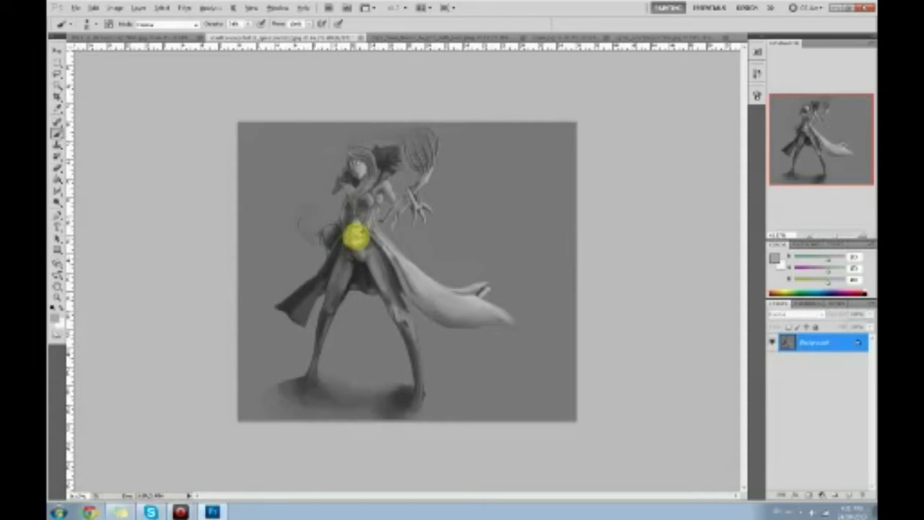
{"action": "left_click", "coordinate": [361, 236], "text": "alt"}
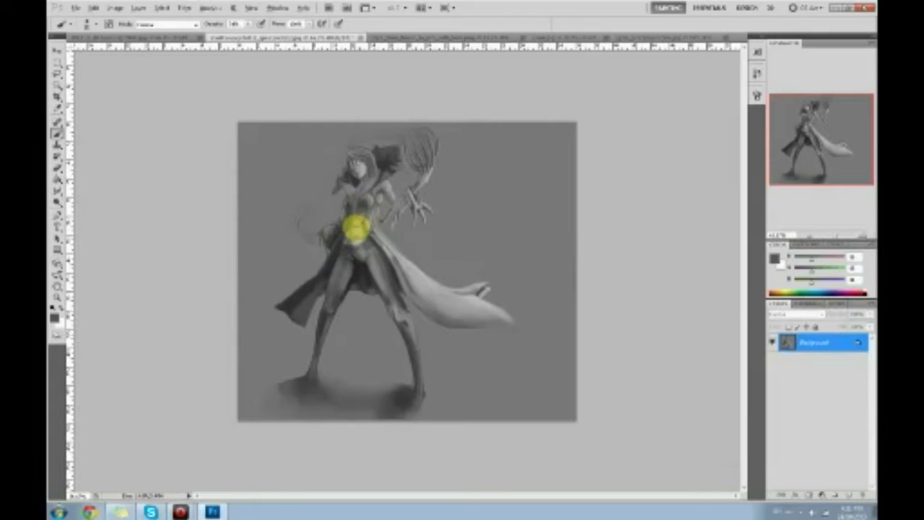
{"action": "left_click", "coordinate": [357, 235], "text": "alt"}
{"action": "left_click", "coordinate": [351, 241], "text": "alt"}
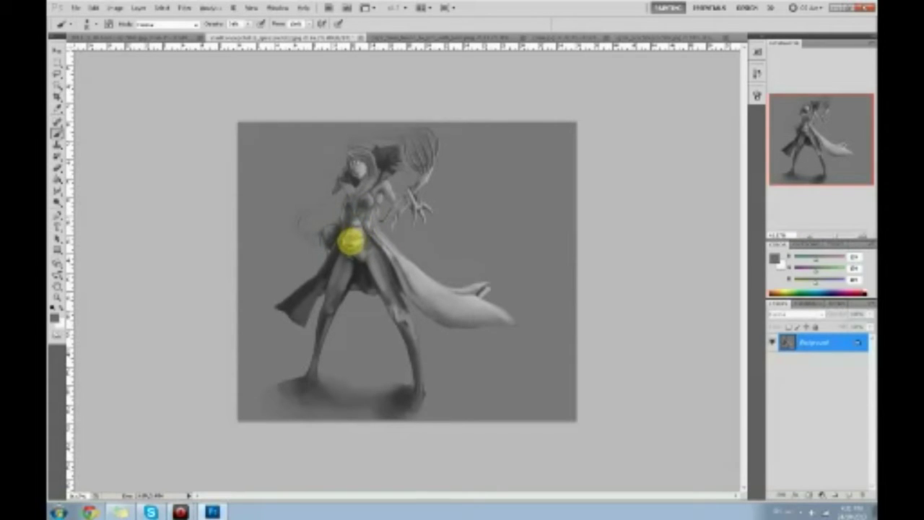
Blend the shading between the ribs and the side of the abdomen with mid and dark greys sampled from the torso
{"action": "left_click", "coordinate": [357, 217], "text": "alt"}
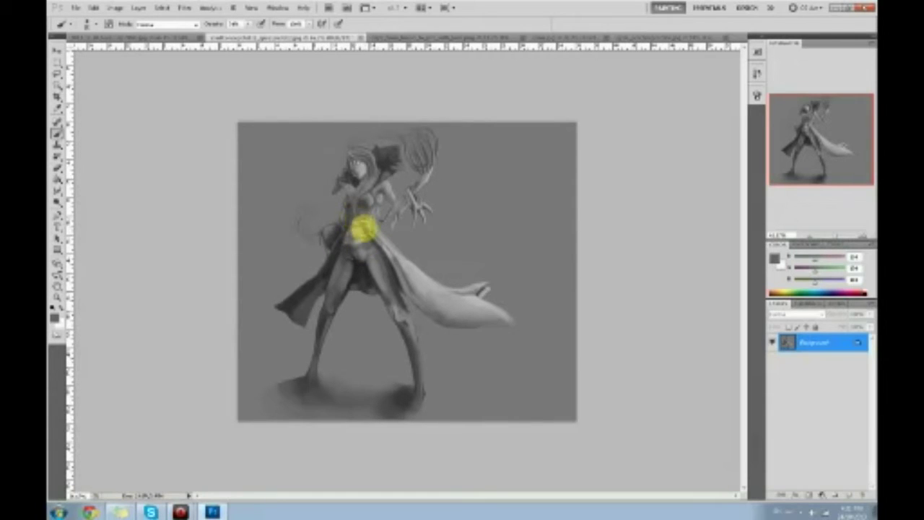
{"action": "left_click", "coordinate": [352, 214], "text": "alt"}
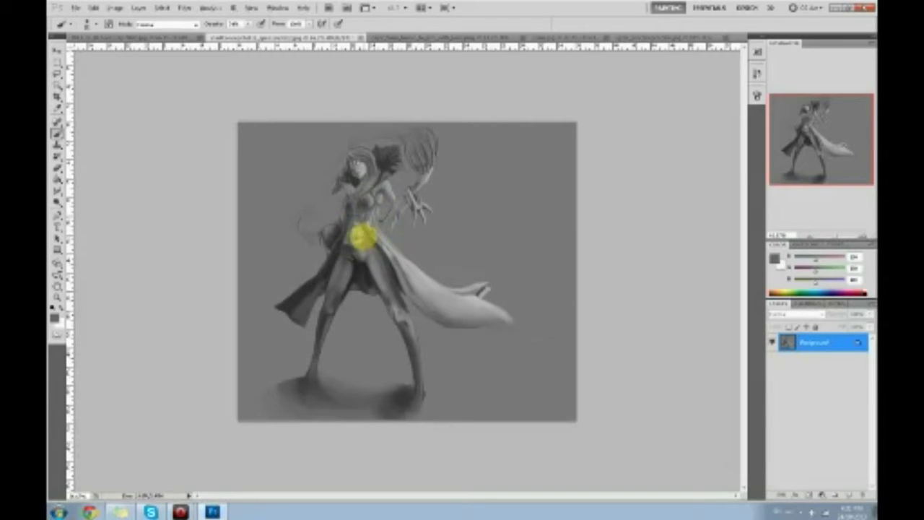
{"action": "left_click", "coordinate": [363, 232], "text": "alt"}
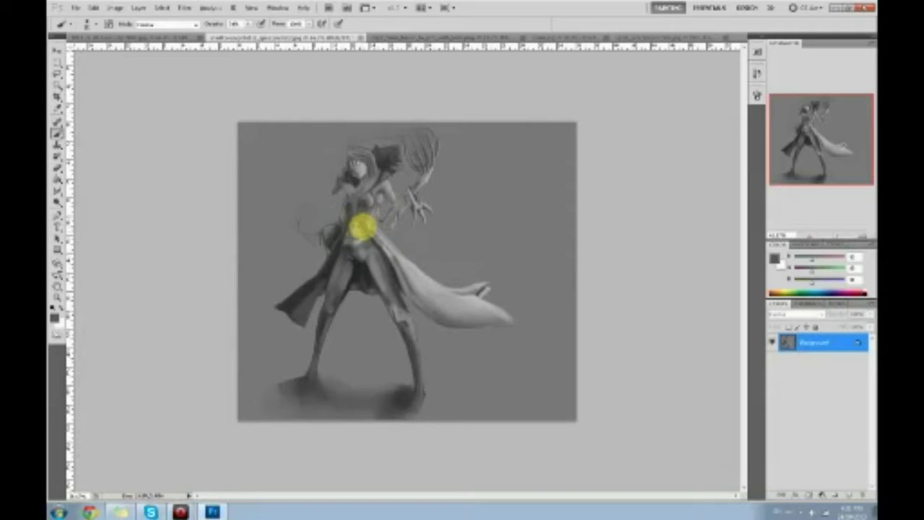
{"action": "left_click", "coordinate": [356, 220], "text": "alt"}
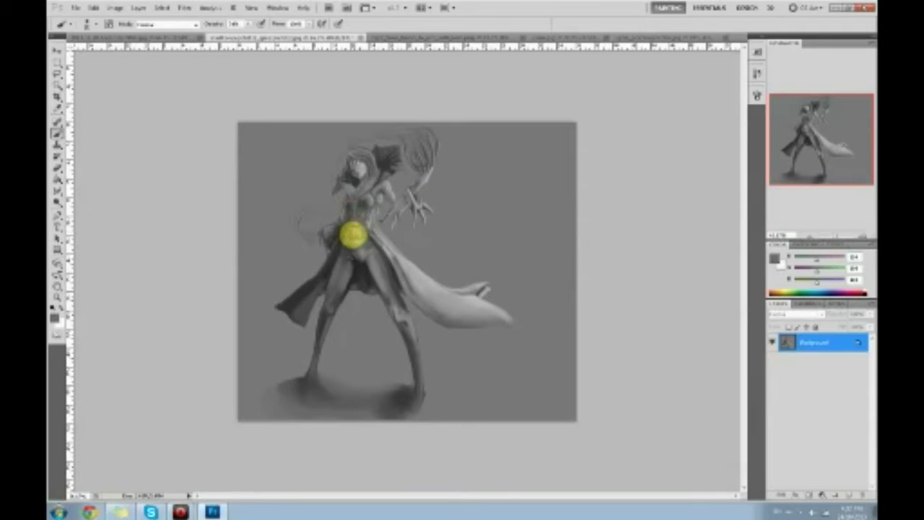
Refine the contrast of the central abdominal muscles and the hip edge with sampled mid and light greys
{"action": "left_click", "coordinate": [357, 231], "text": "alt"}
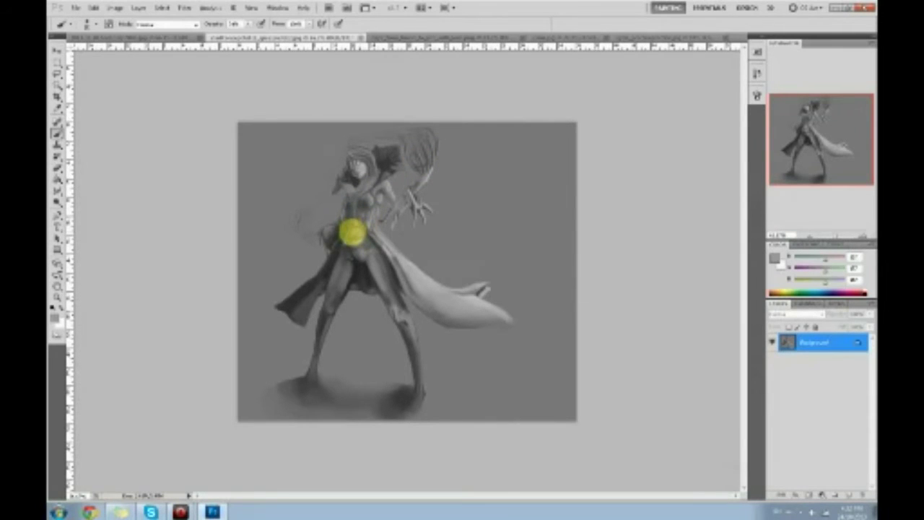
{"action": "left_click", "coordinate": [351, 232], "text": "alt"}
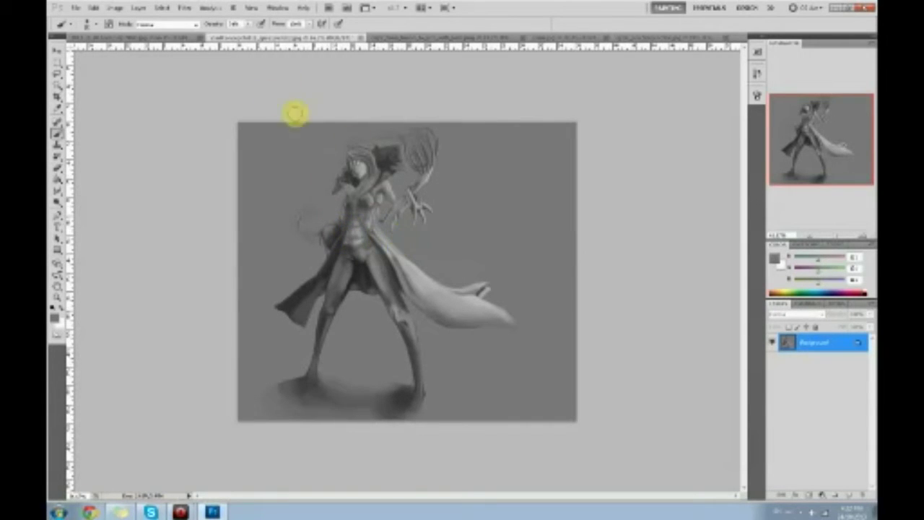
{"action": "left_click", "coordinate": [356, 232], "text": "alt"}
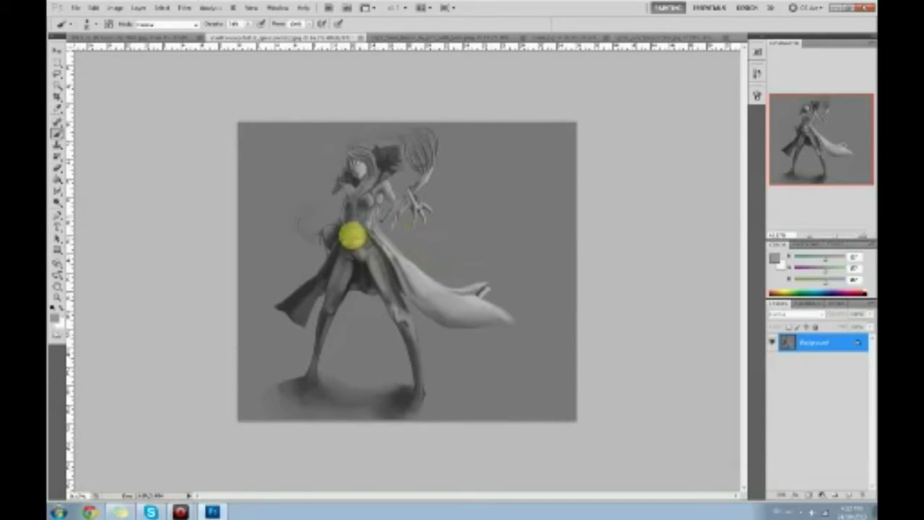
{"action": "left_click", "coordinate": [346, 241], "text": "alt"}
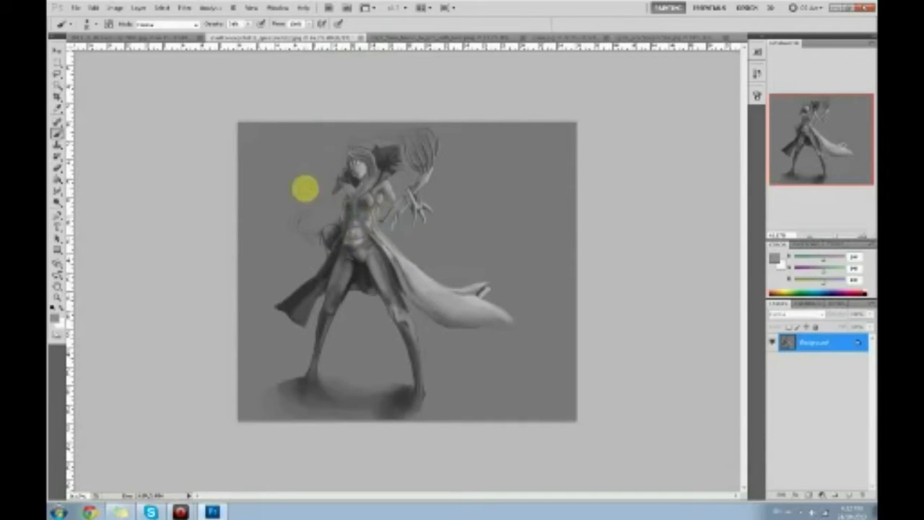
Shade the breast on the viewer's left with dark and light greys sampled from the chest
{"action": "left_click", "coordinate": [346, 200], "text": "alt"}
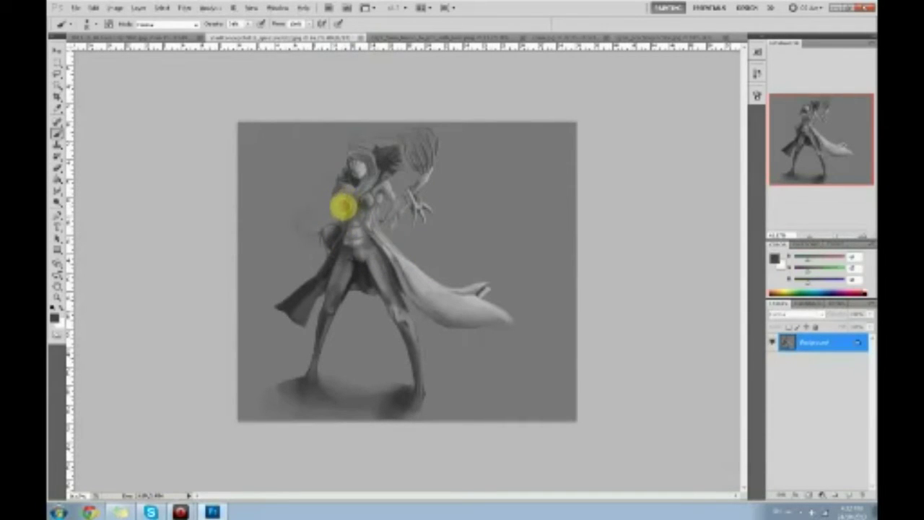
{"action": "left_click", "coordinate": [364, 194], "text": "alt"}
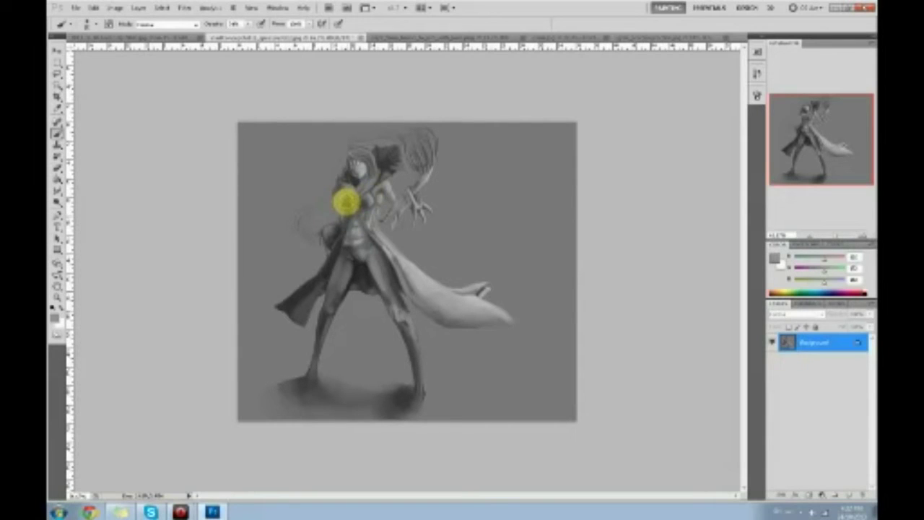
{"action": "left_click", "coordinate": [346, 208], "text": "alt"}
{"action": "left_click_drag", "start_coordinate": [350, 192], "coordinate": [348, 202]}
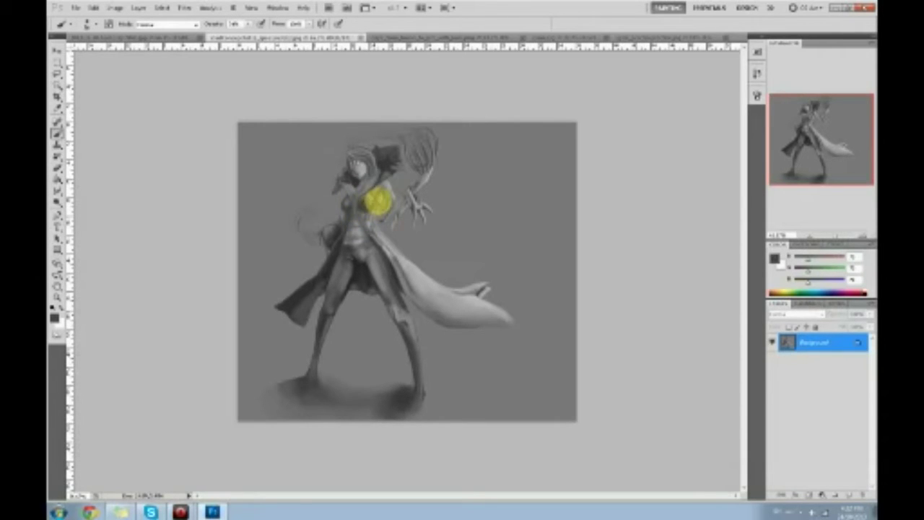
Model the breast on the viewer's right, alternating light and dark greys sampled from the chest
{"action": "left_click", "coordinate": [371, 204], "text": "alt"}
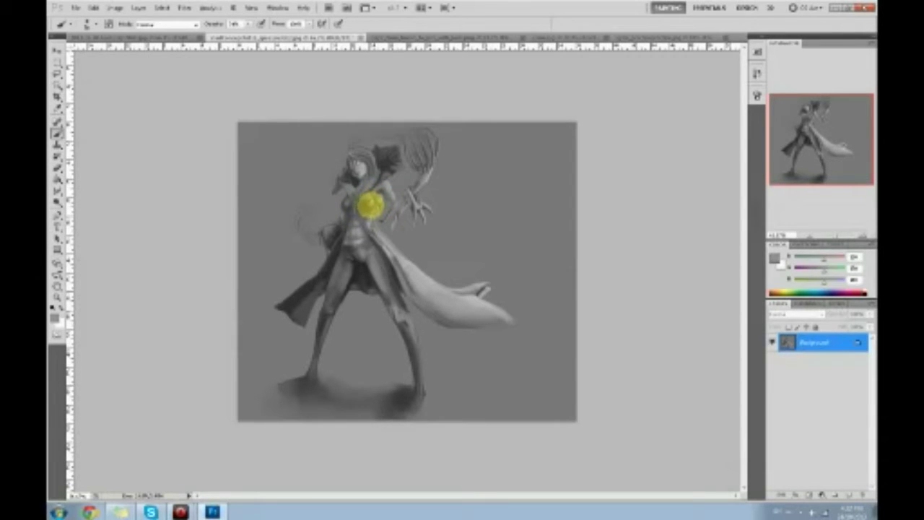
{"action": "left_click", "coordinate": [368, 205], "text": "alt"}
{"action": "left_click", "coordinate": [366, 207], "text": "alt"}
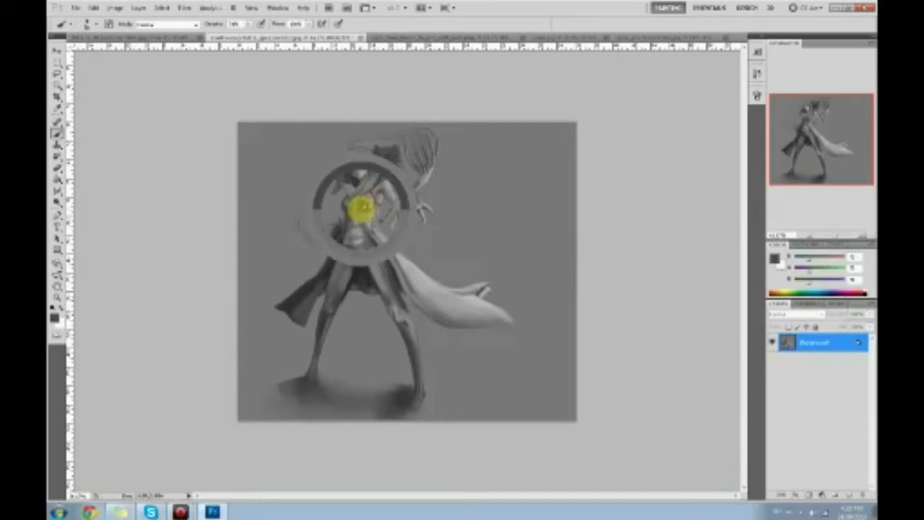
{"action": "left_click", "coordinate": [367, 204], "text": "alt"}
{"action": "left_click", "coordinate": [370, 206], "text": "alt"}
{"action": "left_click", "coordinate": [363, 199], "text": "alt"}
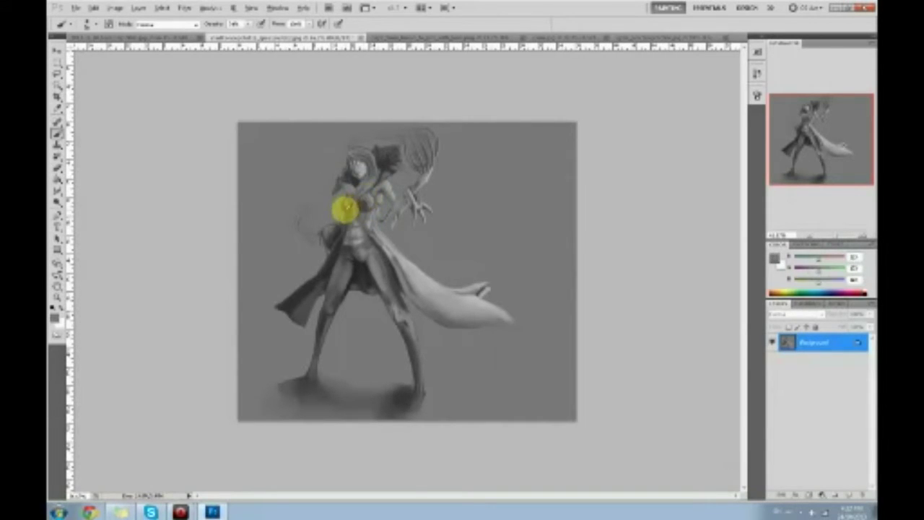
Sample grey from the viewer's-right breast and refine the shading beneath the breast on the viewer's left
{"action": "left_click", "coordinate": [366, 201], "text": "alt"}
{"action": "left_click", "coordinate": [366, 200], "text": "alt"}
{"action": "left_click_drag", "start_coordinate": [343, 210], "coordinate": [348, 210]}
{"action": "left_click", "coordinate": [348, 209], "text": "alt"}
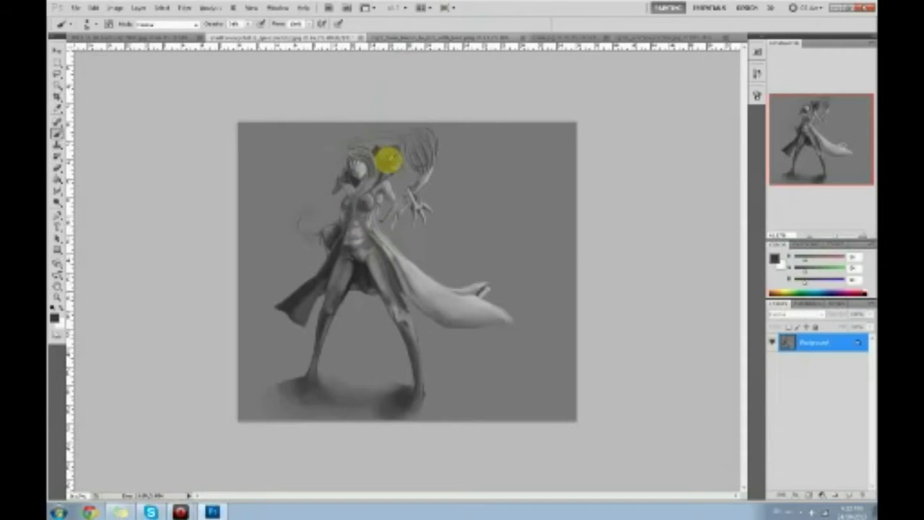
Sketch loose dark outline shapes on the empty background beside the figure, and undo all of those strokes
{"action": "mouse_move", "coordinate": [479, 167]}
{"action": "left_mouse_down"}
{"action": "mouse_move", "coordinate": [462, 212]}
{"action": "mouse_move", "coordinate": [547, 169]}
{"action": "mouse_move", "coordinate": [514, 182]}
{"action": "mouse_move", "coordinate": [518, 216]}
{"action": "mouse_move", "coordinate": [528, 195]}
{"action": "mouse_move", "coordinate": [501, 225]}
{"action": "mouse_move", "coordinate": [513, 235]}
{"action": "mouse_move", "coordinate": [534, 225]}
{"action": "mouse_move", "coordinate": [522, 248]}
{"action": "mouse_move", "coordinate": [505, 250]}
{"action": "mouse_move", "coordinate": [557, 298]}
{"action": "mouse_move", "coordinate": [540, 250]}
{"action": "mouse_move", "coordinate": [555, 200]}
{"action": "left_mouse_up"}
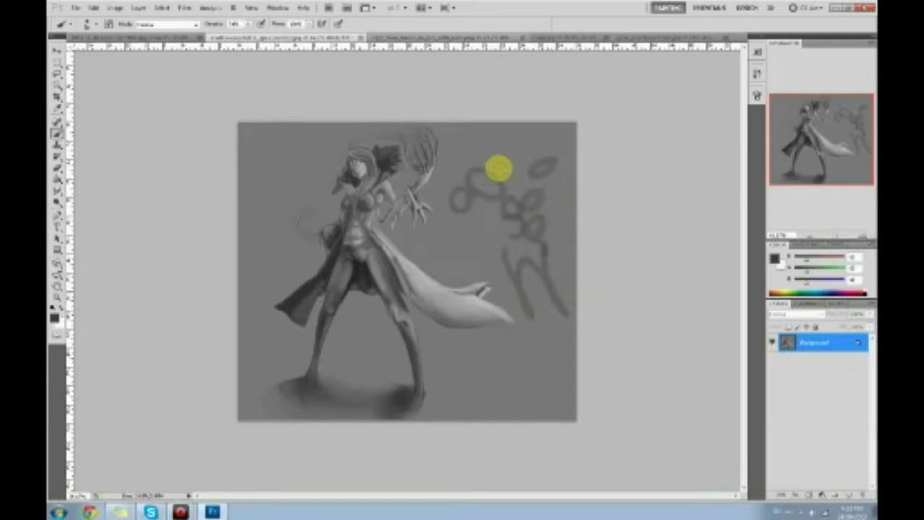
{"action": "key", "text": "ctrl+z"}
{"action": "key", "text": "ctrl+alt+z"}
{"action": "key", "text": "ctrl+alt+z"}
{"action": "key", "text": "ctrl+alt+z"}
{"action": "key", "text": "ctrl+alt+z"}
{"action": "key", "text": "ctrl+alt+z"}
{"action": "key", "text": "ctrl+alt+z"}
{"action": "key", "text": "ctrl+alt+z"}
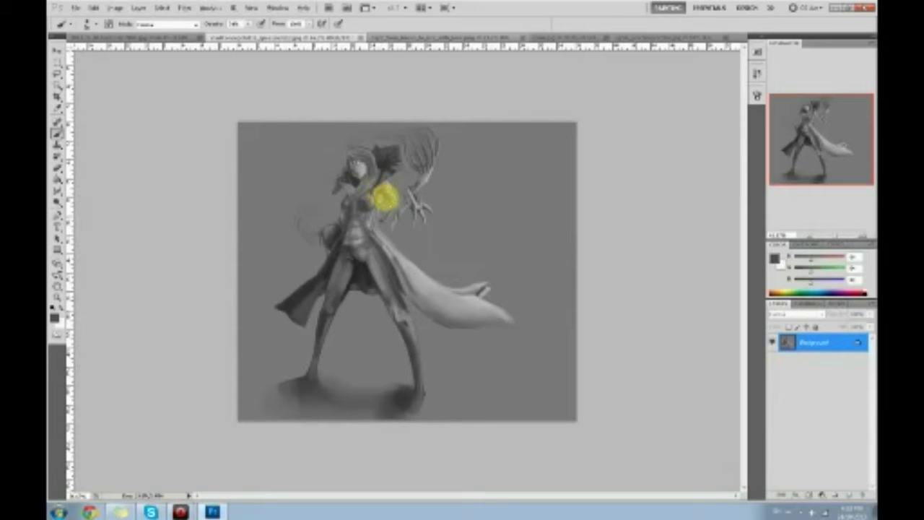
Shade the upper arm below the raised collar with dark, mid and light greys sampled from the arm
{"action": "left_click", "coordinate": [385, 198], "text": "alt"}
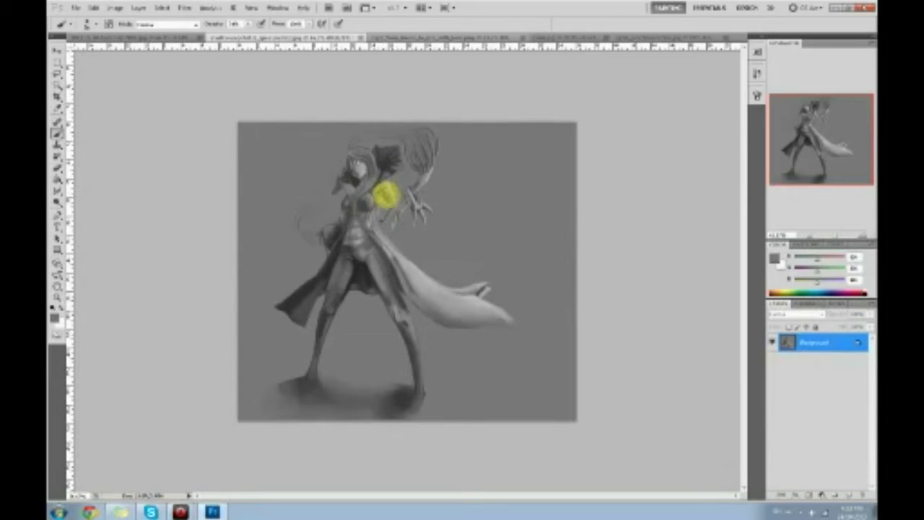
{"action": "left_click", "coordinate": [387, 195], "text": "alt"}
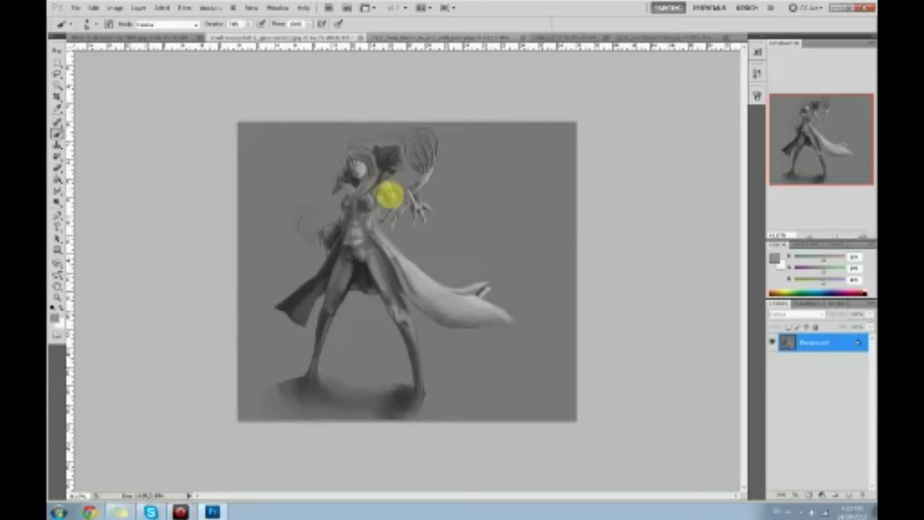
{"action": "left_click", "coordinate": [386, 197], "text": "alt"}
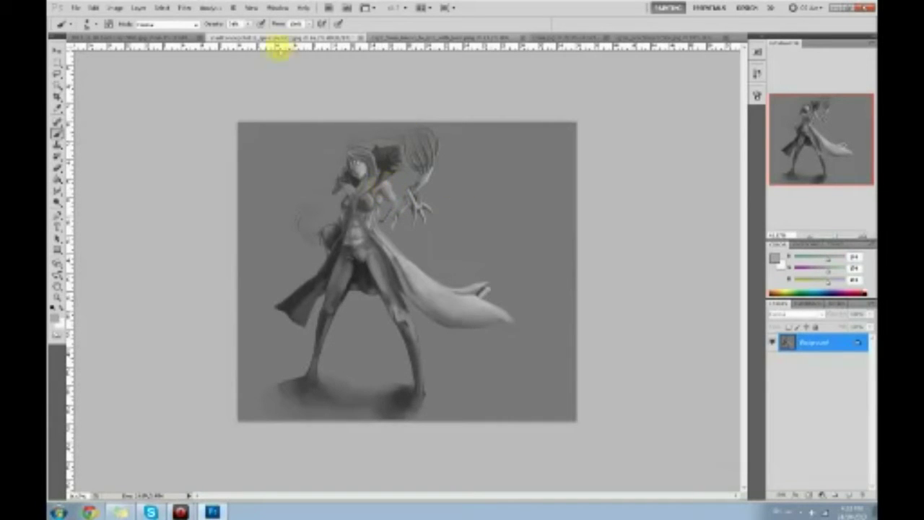
Paint the shading of the hooded face, sampling mid and light greys from the chin up to the forehead
{"action": "left_click", "coordinate": [356, 175], "text": "alt"}
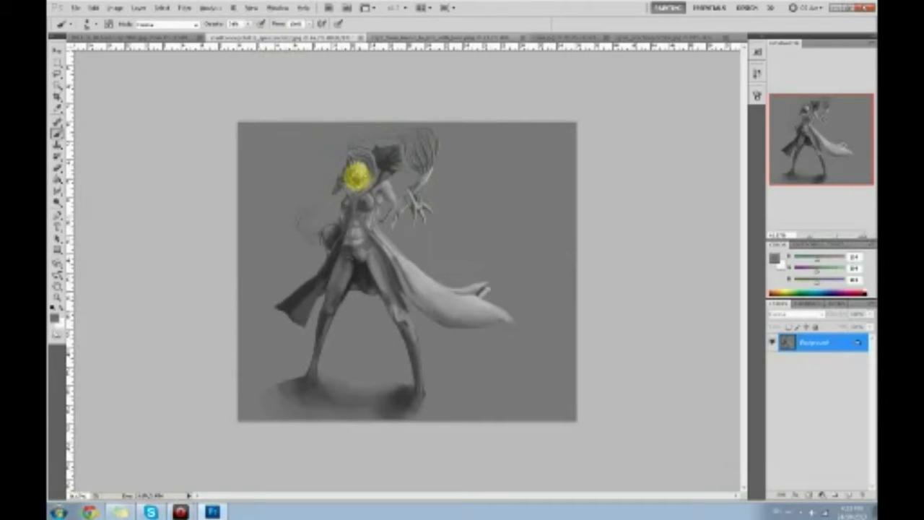
{"action": "left_click", "coordinate": [356, 174], "text": "alt"}
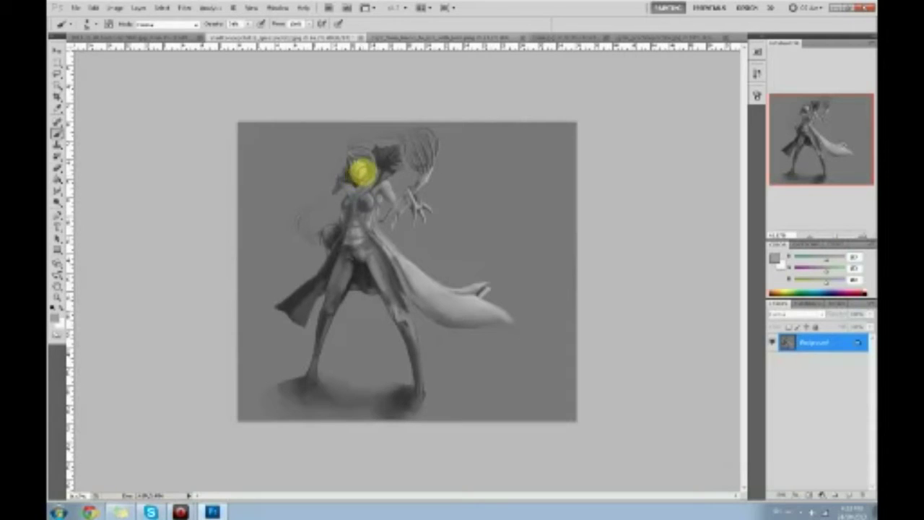
{"action": "left_click", "coordinate": [359, 168], "text": "alt"}
{"action": "left_click", "coordinate": [356, 170], "text": "alt"}
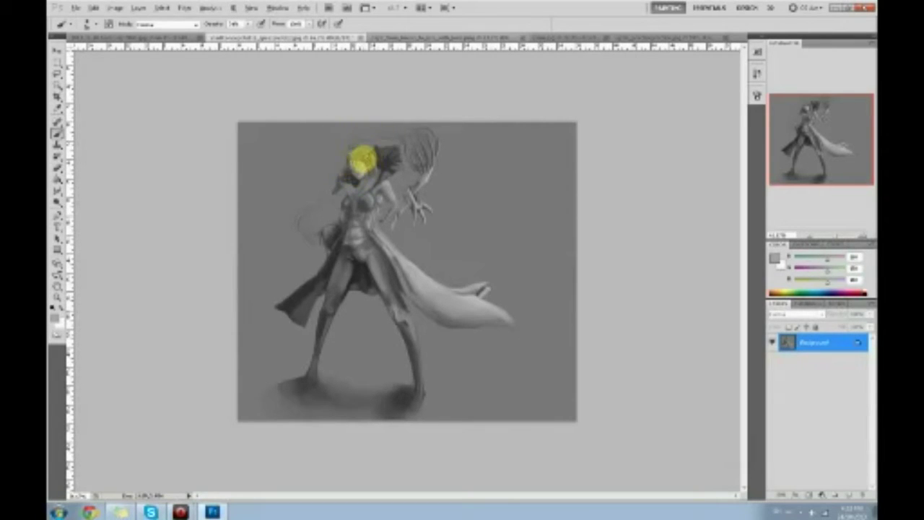
{"action": "left_click", "coordinate": [355, 160], "text": "alt"}
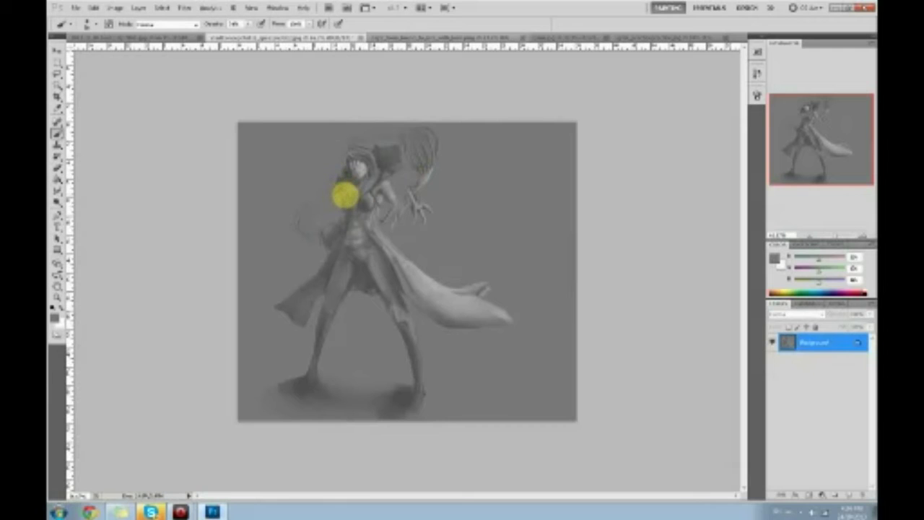
Refine the shading of the breast on the viewer's left with dark, mid and light greys sampled from the chest and upper arm
{"action": "left_click", "coordinate": [364, 206], "text": "alt"}
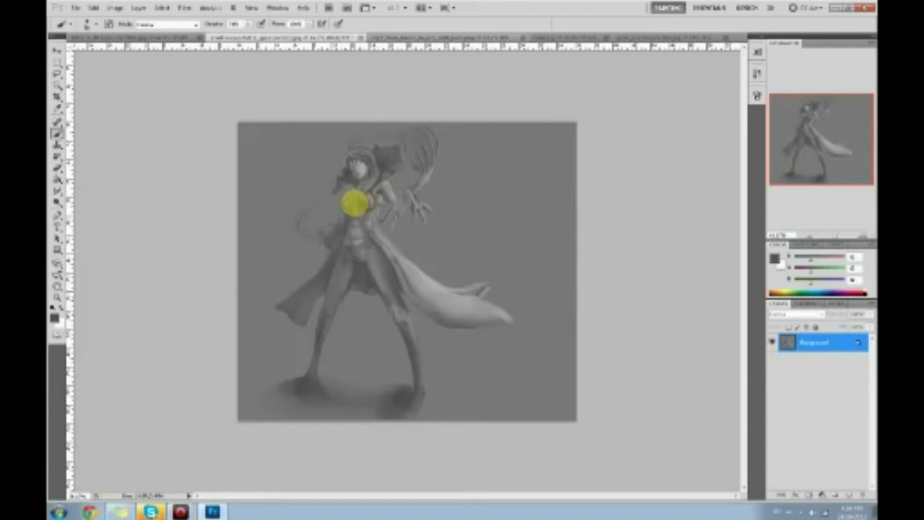
{"action": "left_click", "coordinate": [345, 194], "text": "alt"}
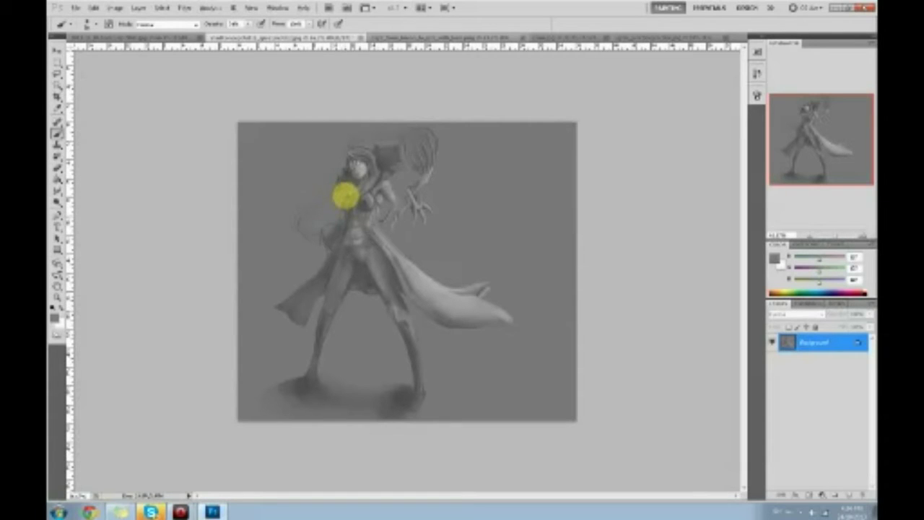
{"action": "left_click", "coordinate": [390, 197], "text": "alt"}
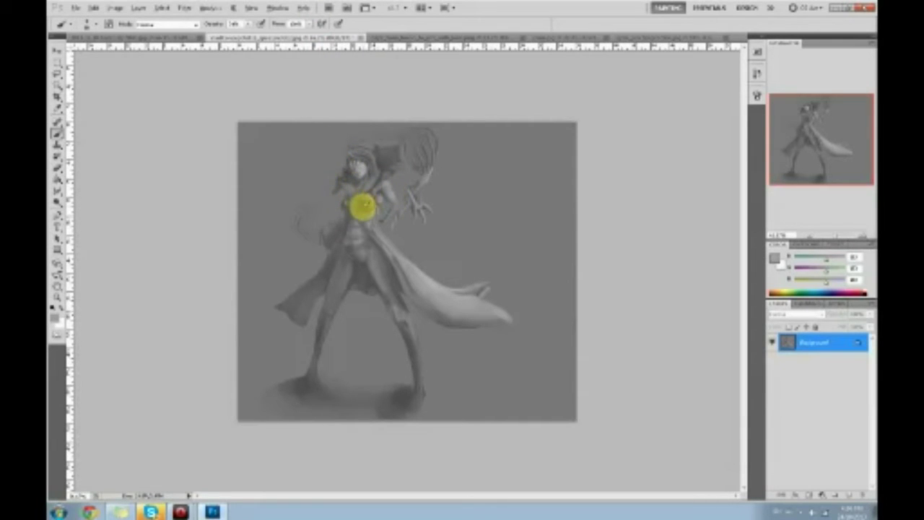
{"action": "left_click", "coordinate": [355, 207], "text": "alt"}
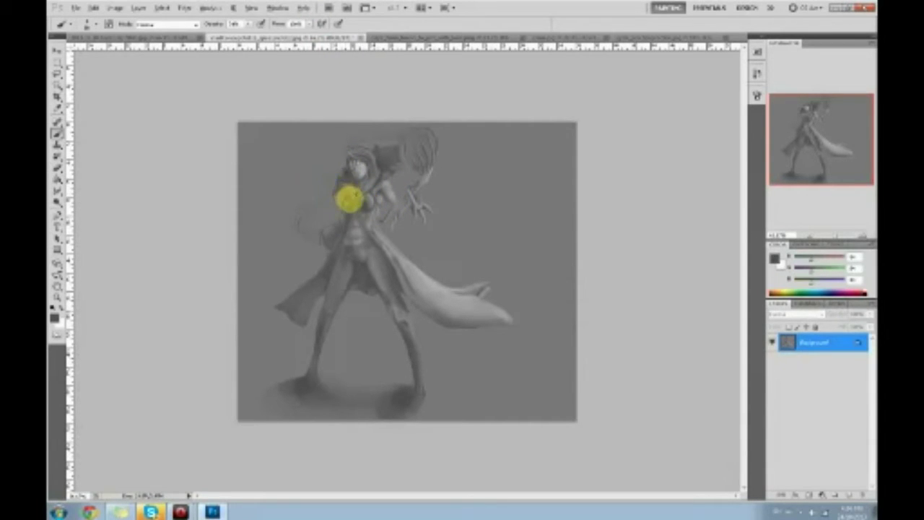
{"action": "left_click", "coordinate": [346, 201], "text": "alt"}
{"action": "left_click", "coordinate": [350, 197], "text": "alt"}
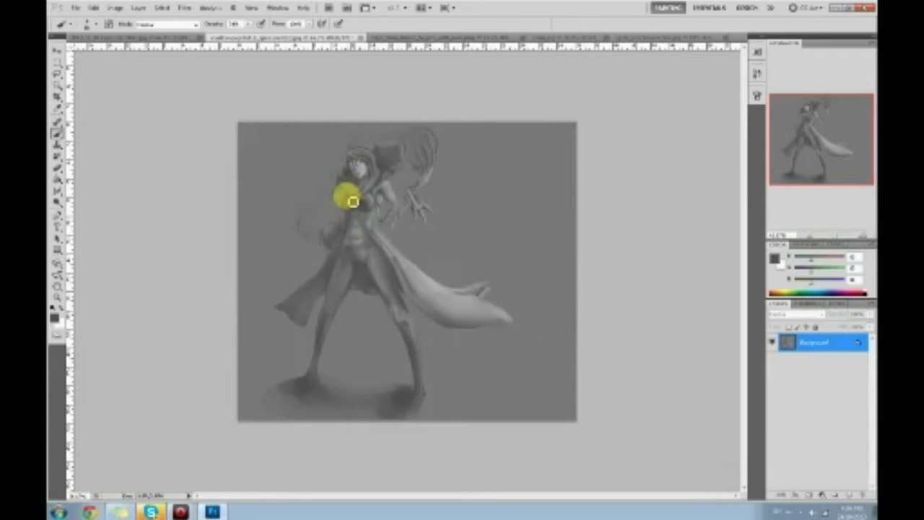
{"action": "left_click", "coordinate": [358, 208], "text": "alt"}
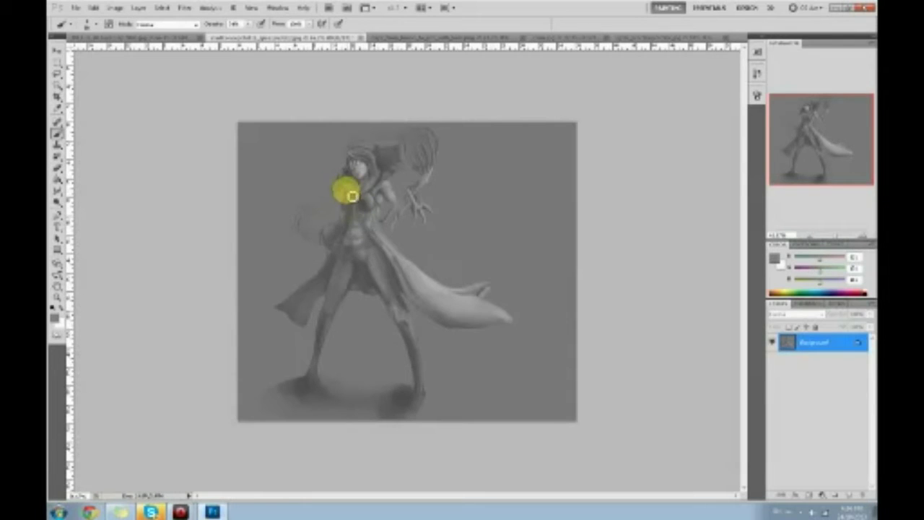
{"action": "left_click", "coordinate": [363, 207], "text": "alt"}
{"action": "left_click", "coordinate": [390, 195], "text": "alt"}
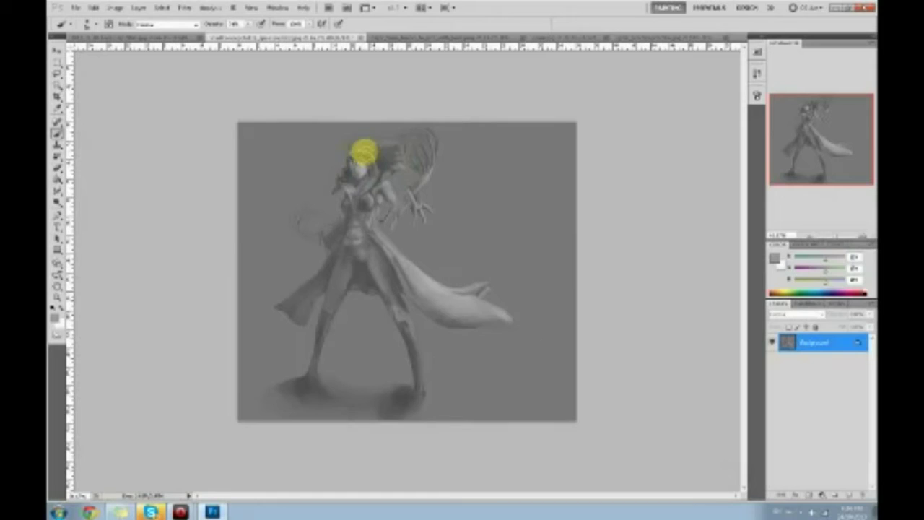
Repaint the hood's edge above the forehead with dark, mid and light greys sampled from the hood and face
{"action": "left_click", "coordinate": [375, 161], "text": "alt"}
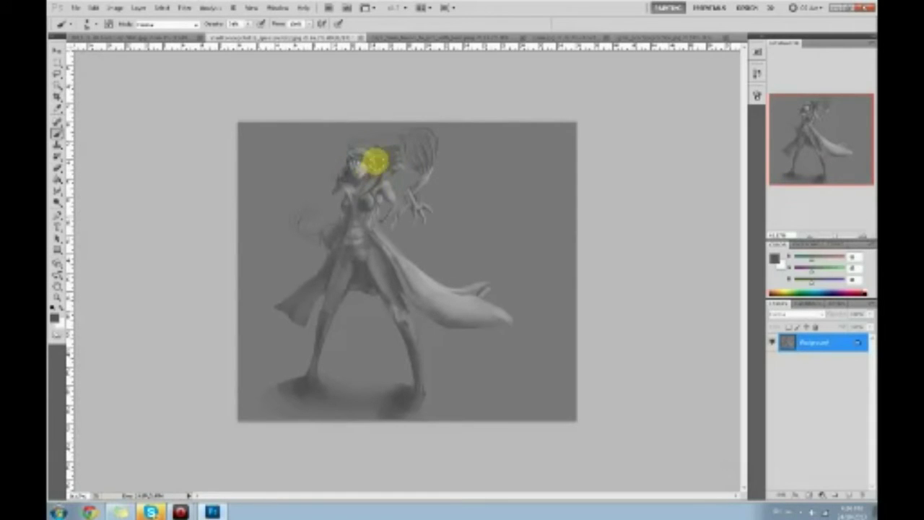
{"action": "left_click", "coordinate": [364, 168], "text": "alt"}
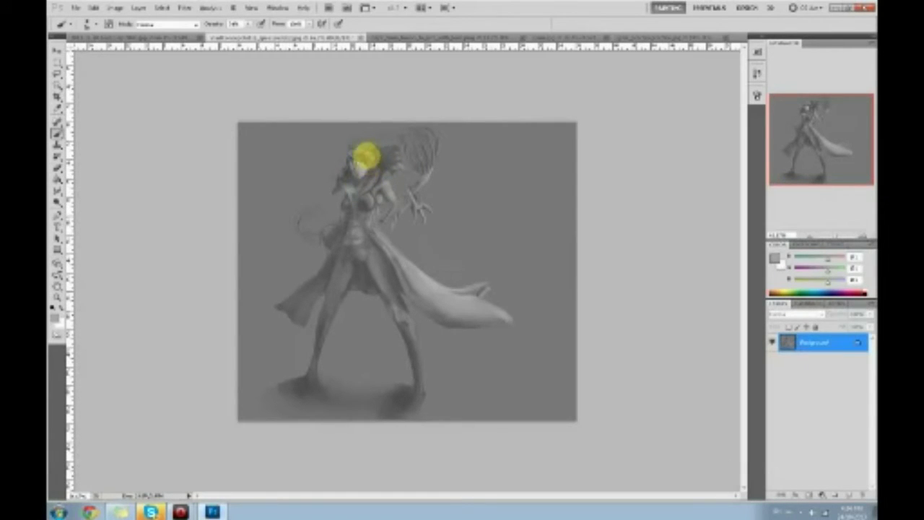
{"action": "left_click", "coordinate": [366, 160], "text": "alt"}
{"action": "left_click", "coordinate": [370, 154], "text": "alt"}
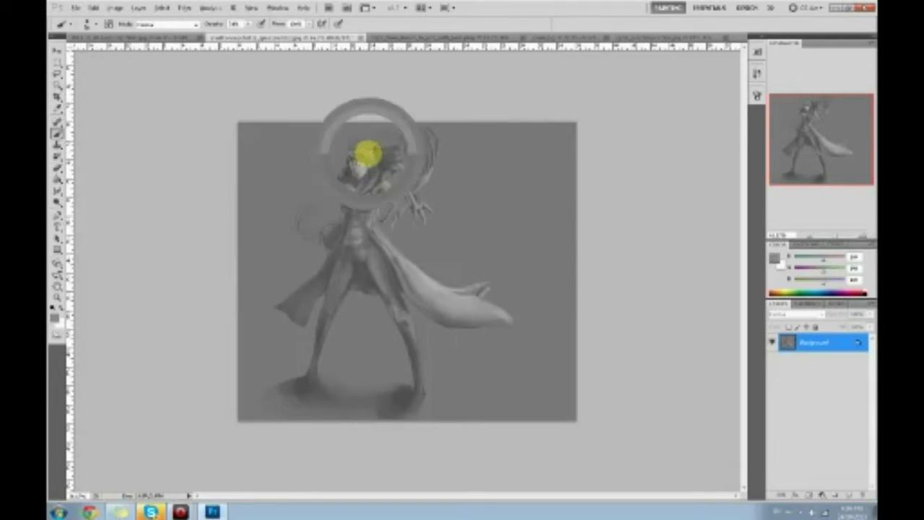
{"action": "left_click", "coordinate": [361, 165], "text": "alt"}
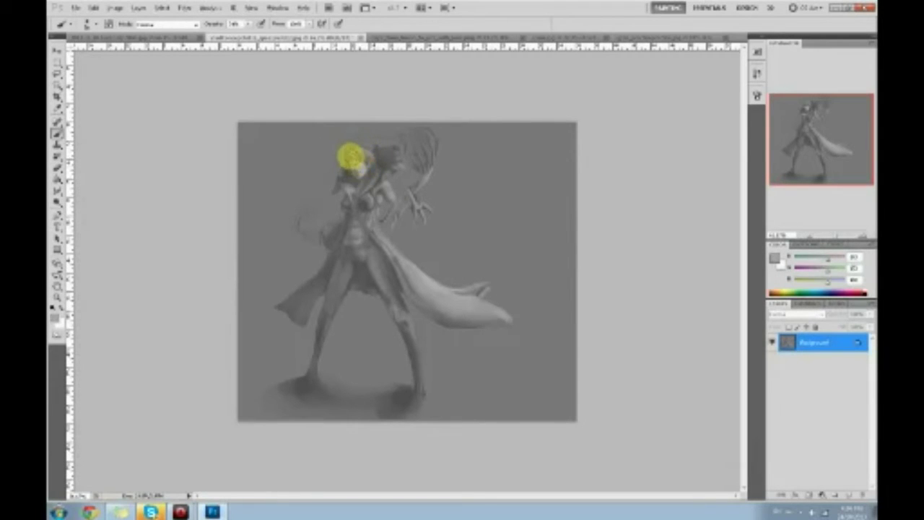
Shade the neck and the inner hood beside the face with mid and dark greys sampled around them
{"action": "left_click", "coordinate": [356, 185], "text": "alt"}
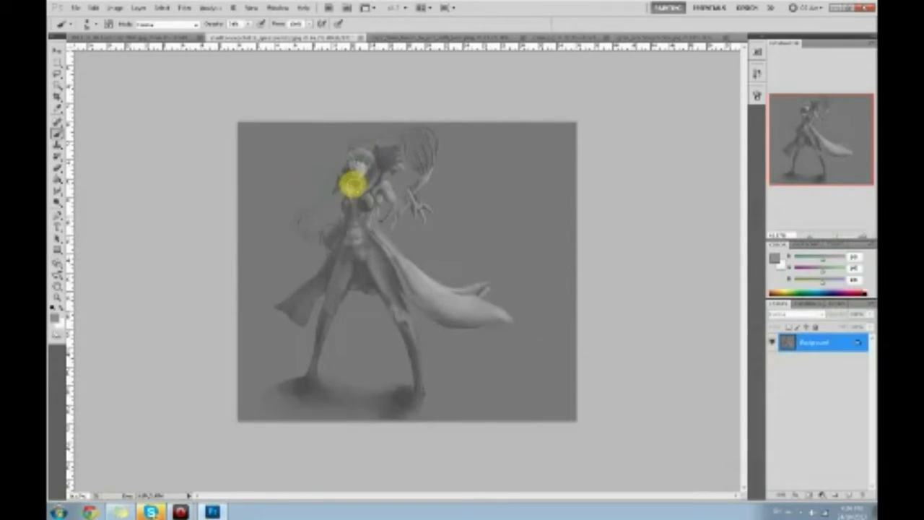
{"action": "left_click", "coordinate": [340, 180], "text": "alt"}
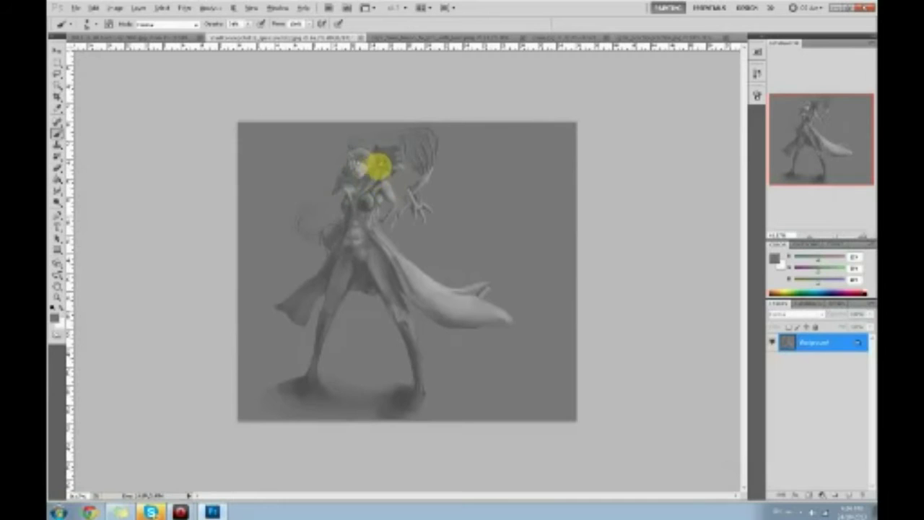
{"action": "left_click", "coordinate": [374, 167], "text": "alt"}
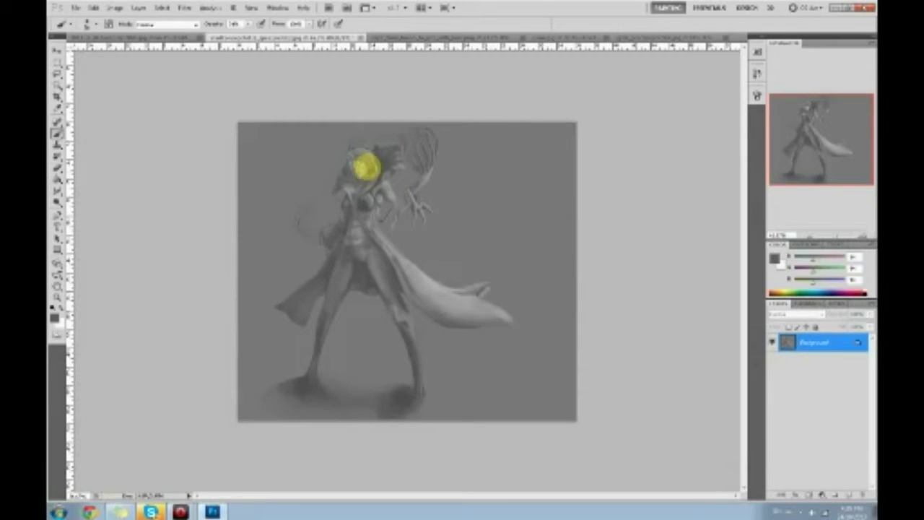
{"action": "left_click", "coordinate": [372, 170], "text": "alt"}
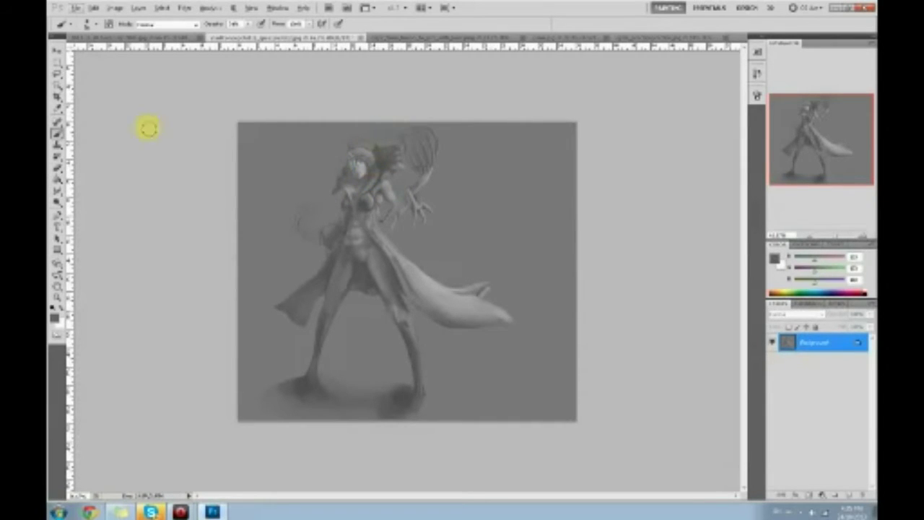
Try the Dodge tool, return to the Brush, and paint dark grey over the raised collar and the hood edge beside the face
{"action": "left_click", "coordinate": [57, 197]}
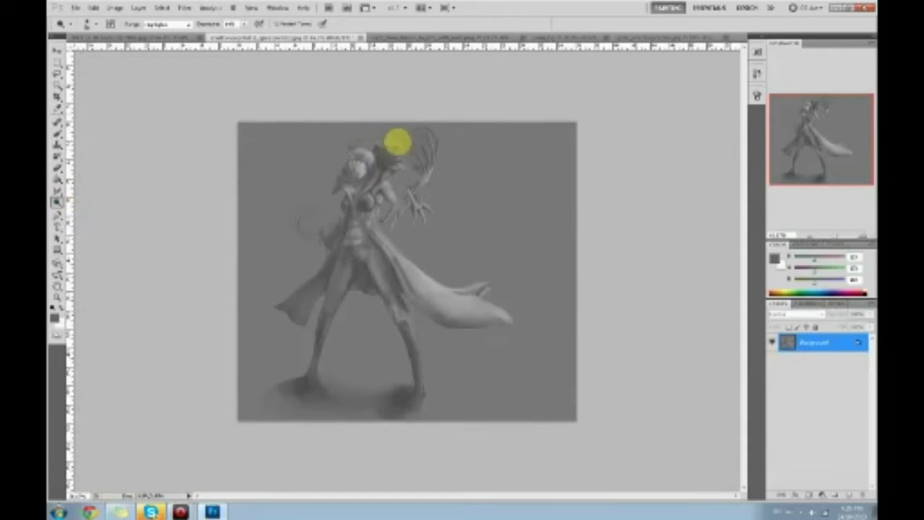
{"action": "key", "text": "b"}
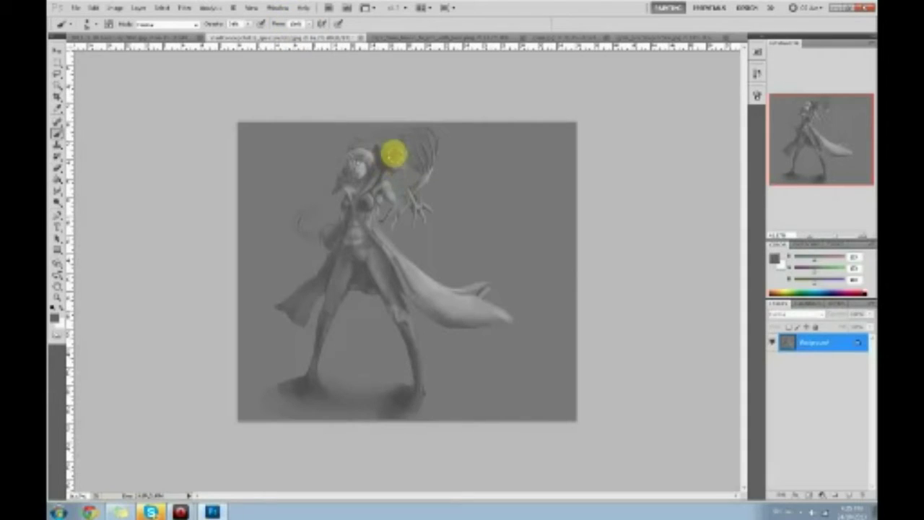
{"action": "left_click_drag", "start_coordinate": [394, 154], "coordinate": [383, 182]}
{"action": "left_click_drag", "start_coordinate": [384, 140], "coordinate": [377, 166]}
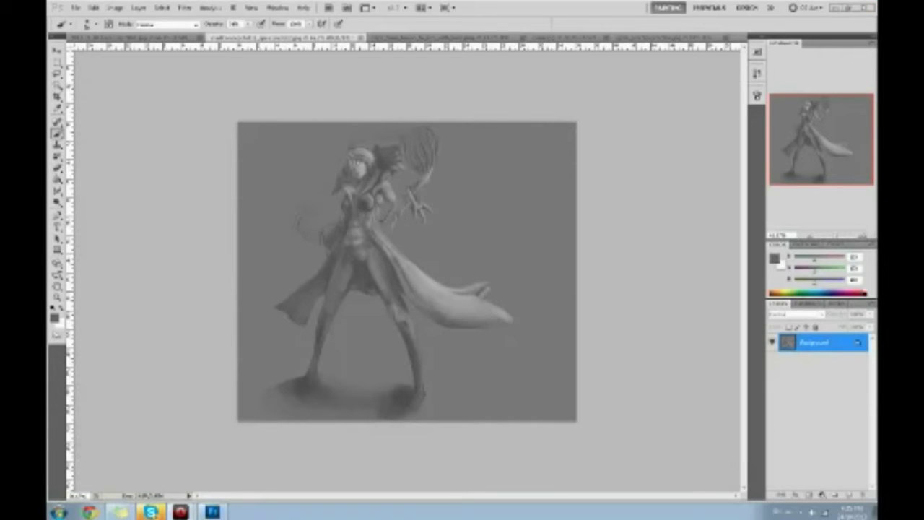
{"action": "left_click", "coordinate": [371, 170]}
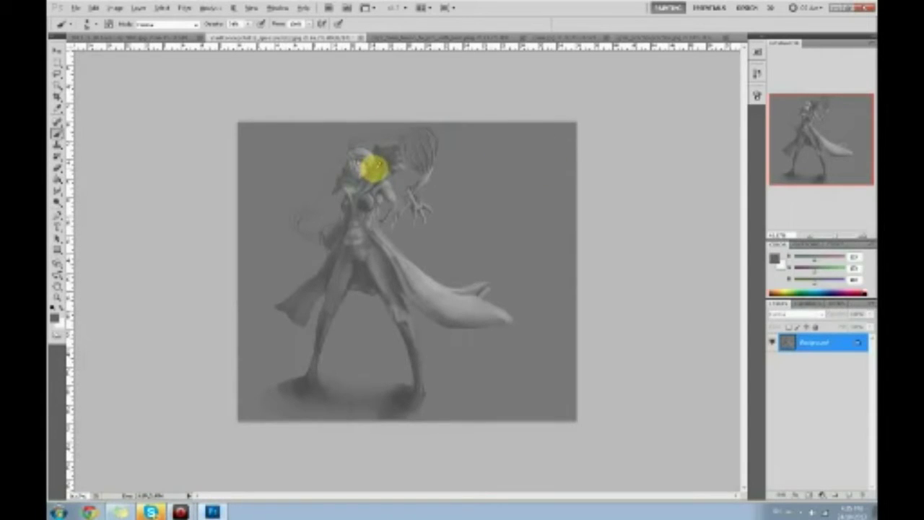
{"action": "left_click_drag", "start_coordinate": [364, 163], "coordinate": [361, 163]}
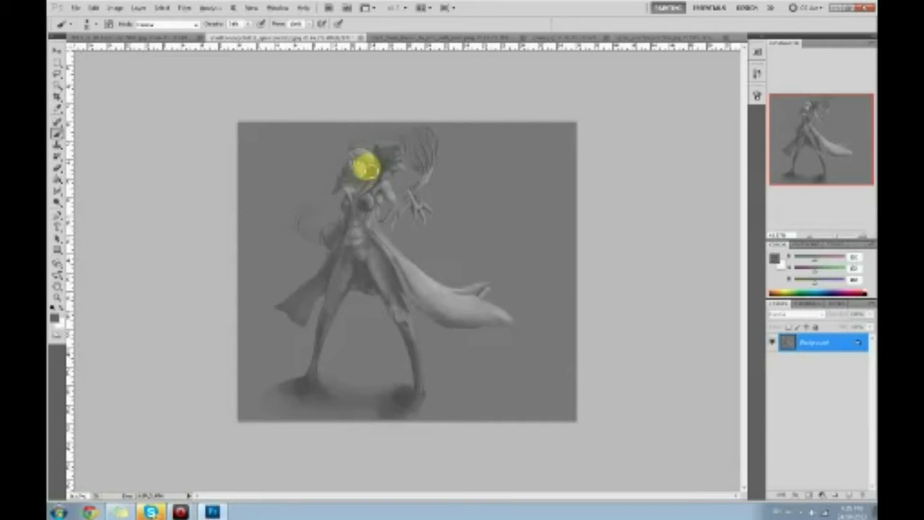
Model the face, jaw and neck with light and darker greys sampled from the face and chin
{"action": "left_click", "coordinate": [361, 170], "text": "alt"}
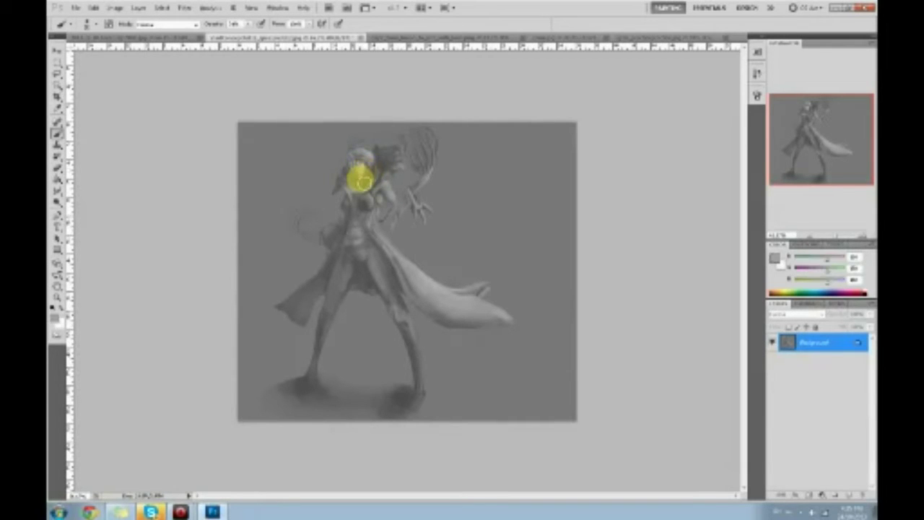
{"action": "mouse_move", "coordinate": [361, 179]}
{"action": "left_mouse_down"}
{"action": "mouse_move", "coordinate": [361, 158]}
{"action": "mouse_move", "coordinate": [369, 157]}
{"action": "left_mouse_up"}
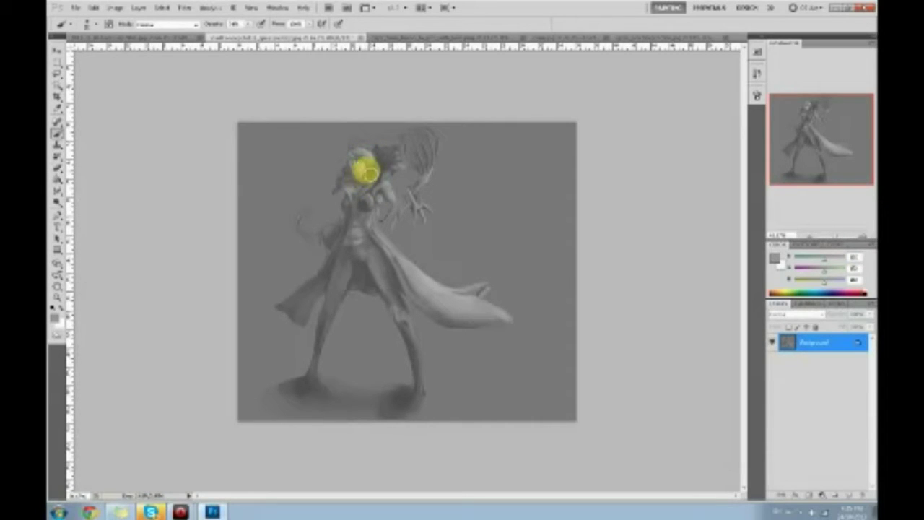
{"action": "left_click", "coordinate": [363, 177], "text": "alt"}
{"action": "mouse_move", "coordinate": [367, 175]}
{"action": "left_mouse_down"}
{"action": "mouse_move", "coordinate": [352, 202]}
{"action": "mouse_move", "coordinate": [375, 186]}
{"action": "left_mouse_up"}
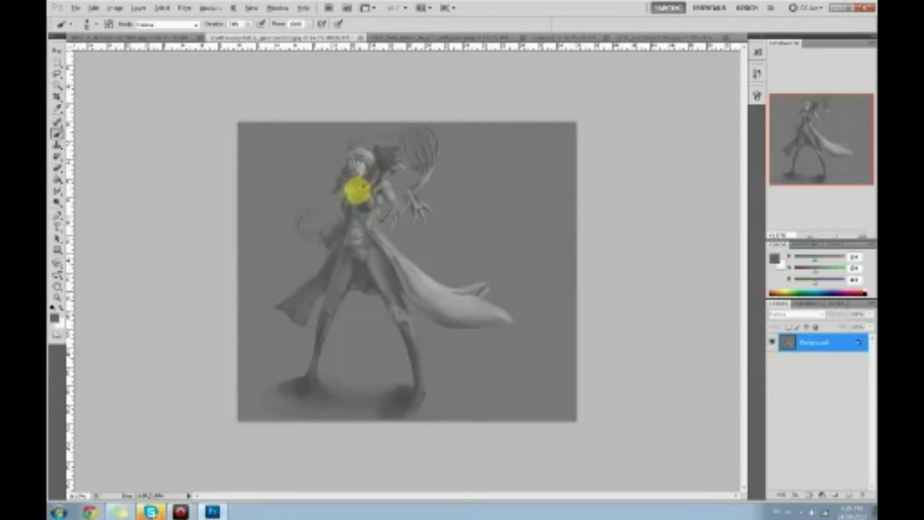
Sample light grey from the flowing coat and paint highlights on the upper chest, face and top of the head
{"action": "left_click", "coordinate": [418, 274], "text": "alt"}
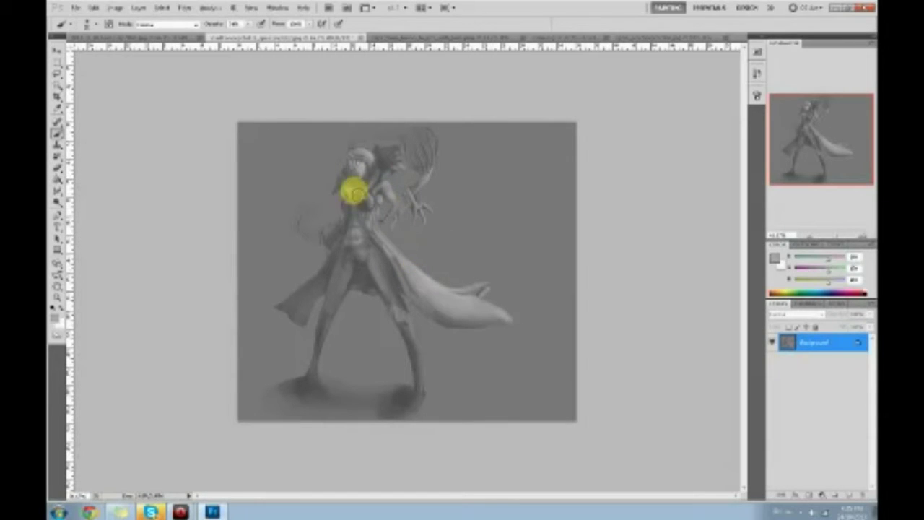
{"action": "left_click_drag", "start_coordinate": [353, 199], "coordinate": [349, 191]}
{"action": "left_click", "coordinate": [361, 148]}
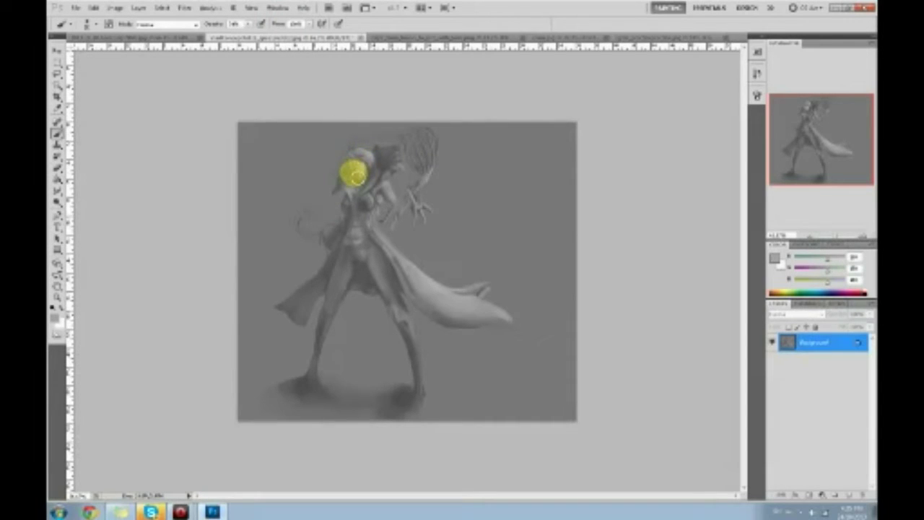
{"action": "left_click", "coordinate": [355, 174]}
{"action": "mouse_move", "coordinate": [368, 182]}
{"action": "left_mouse_down"}
{"action": "mouse_move", "coordinate": [387, 155]}
{"action": "mouse_move", "coordinate": [355, 150]}
{"action": "left_mouse_up"}
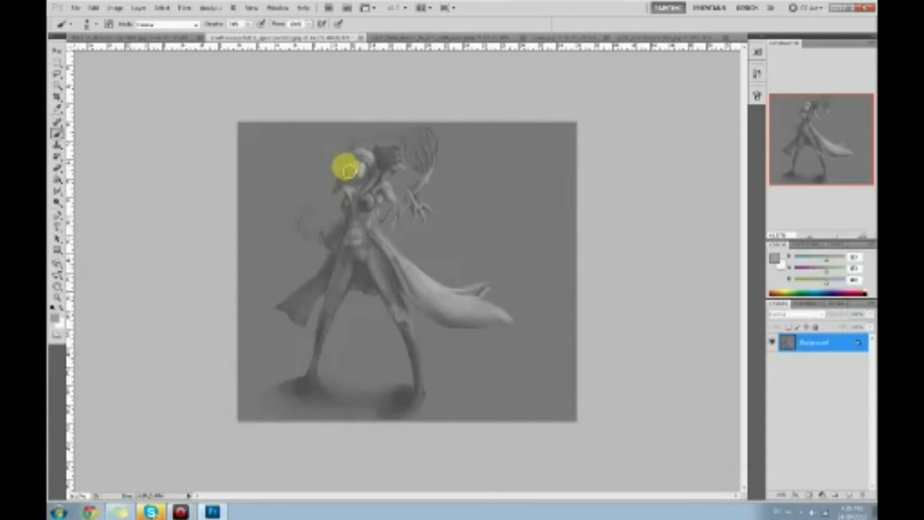
Shade the hood and face edge on the viewer's left with dark and mid greys sampled from the neck and hood
{"action": "left_click", "coordinate": [354, 180], "text": "alt"}
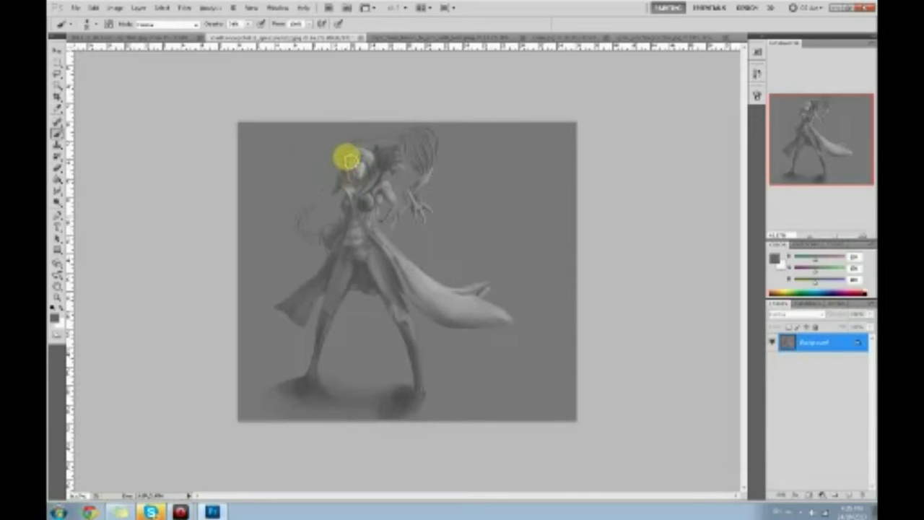
{"action": "left_click", "coordinate": [346, 163], "text": "alt"}
{"action": "mouse_move", "coordinate": [348, 166]}
{"action": "left_mouse_down"}
{"action": "mouse_move", "coordinate": [371, 189]}
{"action": "mouse_move", "coordinate": [361, 174]}
{"action": "left_mouse_up"}
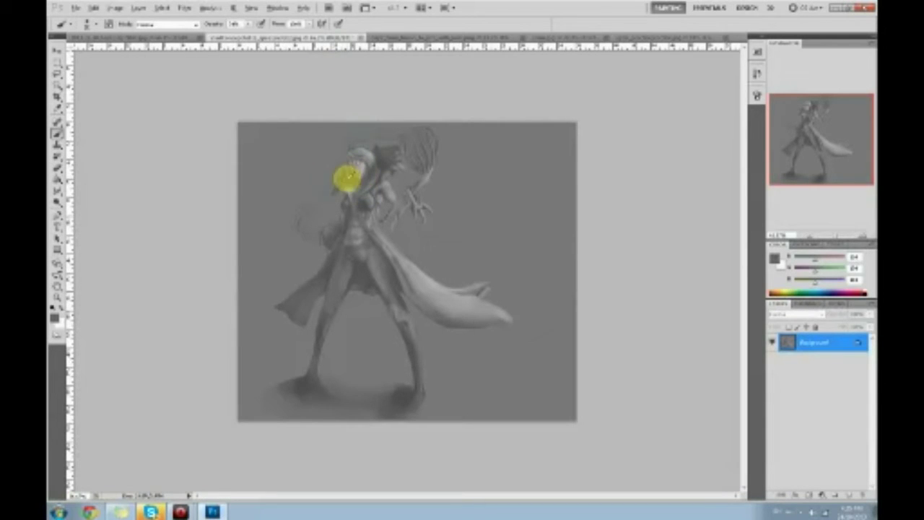
{"action": "mouse_move", "coordinate": [338, 168]}
{"action": "left_mouse_down"}
{"action": "mouse_move", "coordinate": [342, 176]}
{"action": "mouse_move", "coordinate": [361, 138]}
{"action": "mouse_move", "coordinate": [347, 166]}
{"action": "left_mouse_up"}
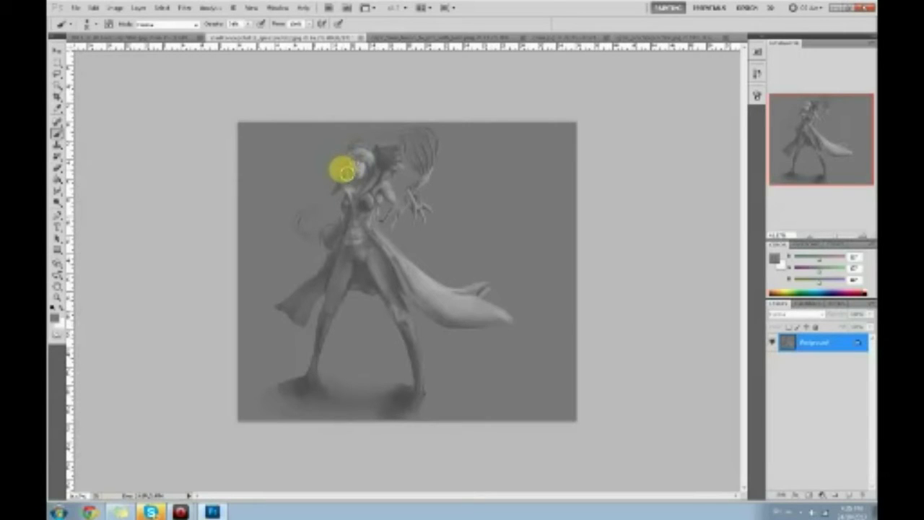
{"action": "left_click", "coordinate": [375, 163], "text": "alt"}
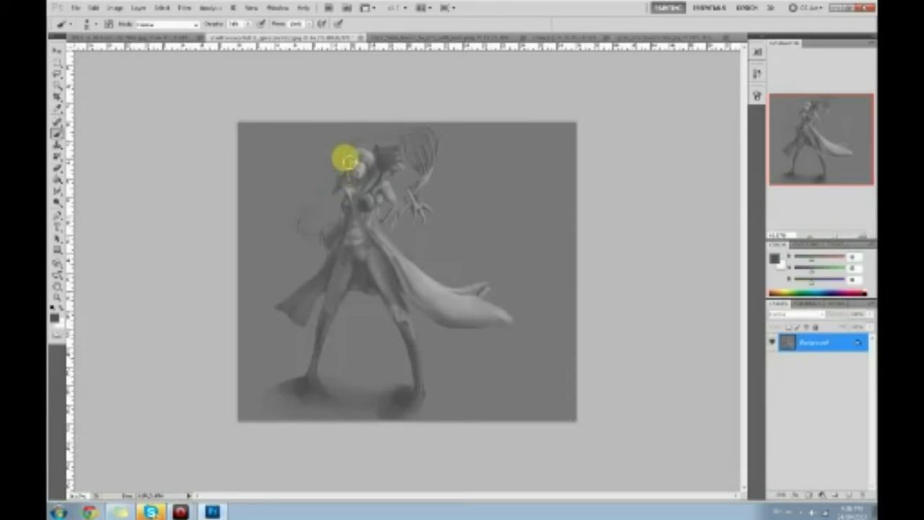
{"action": "mouse_move", "coordinate": [350, 176]}
{"action": "left_mouse_down"}
{"action": "mouse_move", "coordinate": [345, 146]}
{"action": "mouse_move", "coordinate": [337, 157]}
{"action": "mouse_move", "coordinate": [344, 166]}
{"action": "mouse_move", "coordinate": [332, 166]}
{"action": "mouse_move", "coordinate": [361, 145]}
{"action": "mouse_move", "coordinate": [353, 122]}
{"action": "left_mouse_up"}
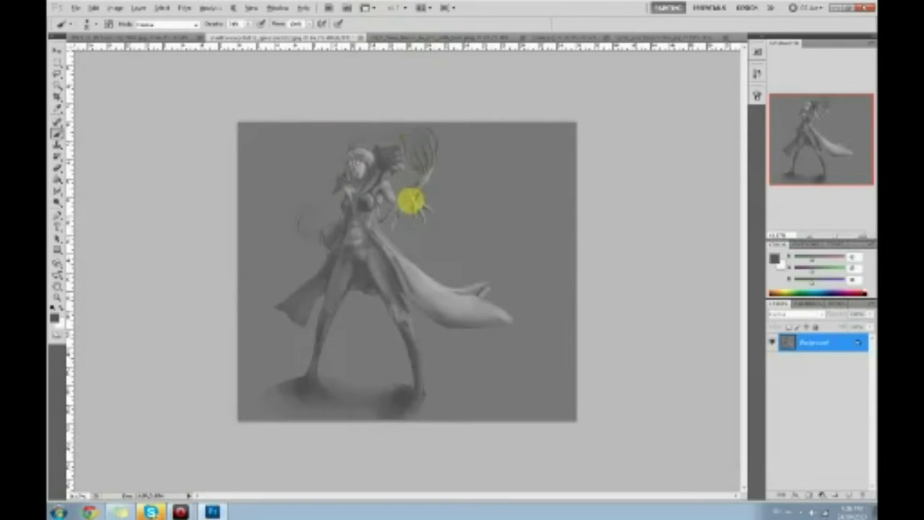
Blend the shoulder, raised collar and breasts using light and dark greys sampled from the arm, chest and collar
{"action": "left_click", "coordinate": [392, 189], "text": "alt"}
{"action": "mouse_move", "coordinate": [390, 190]}
{"action": "left_mouse_down"}
{"action": "mouse_move", "coordinate": [336, 172]}
{"action": "mouse_move", "coordinate": [363, 200]}
{"action": "mouse_move", "coordinate": [376, 193]}
{"action": "mouse_move", "coordinate": [373, 200]}
{"action": "mouse_move", "coordinate": [382, 180]}
{"action": "mouse_move", "coordinate": [432, 151]}
{"action": "mouse_move", "coordinate": [376, 189]}
{"action": "mouse_move", "coordinate": [364, 218]}
{"action": "mouse_move", "coordinate": [361, 196]}
{"action": "left_mouse_up"}
{"action": "left_click", "coordinate": [379, 193], "text": "alt"}
{"action": "left_click", "coordinate": [370, 204], "text": "alt"}
{"action": "left_click_drag", "start_coordinate": [395, 166], "coordinate": [386, 169]}
{"action": "left_click", "coordinate": [386, 170], "text": "alt"}
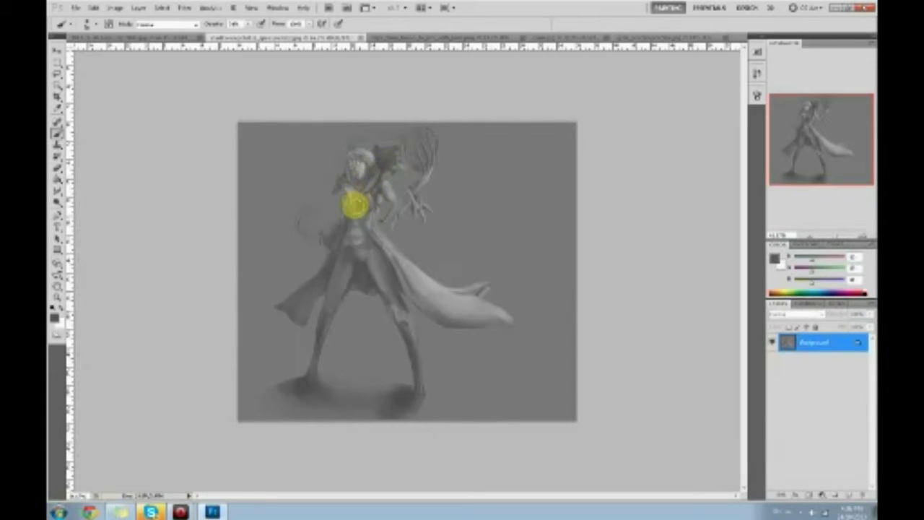
{"action": "mouse_move", "coordinate": [355, 212]}
{"action": "left_mouse_down"}
{"action": "mouse_move", "coordinate": [362, 189]}
{"action": "mouse_move", "coordinate": [358, 210]}
{"action": "mouse_move", "coordinate": [358, 192]}
{"action": "mouse_move", "coordinate": [385, 149]}
{"action": "mouse_move", "coordinate": [364, 187]}
{"action": "mouse_move", "coordinate": [367, 213]}
{"action": "mouse_move", "coordinate": [374, 198]}
{"action": "mouse_move", "coordinate": [397, 222]}
{"action": "mouse_move", "coordinate": [405, 268]}
{"action": "mouse_move", "coordinate": [366, 204]}
{"action": "left_mouse_up"}
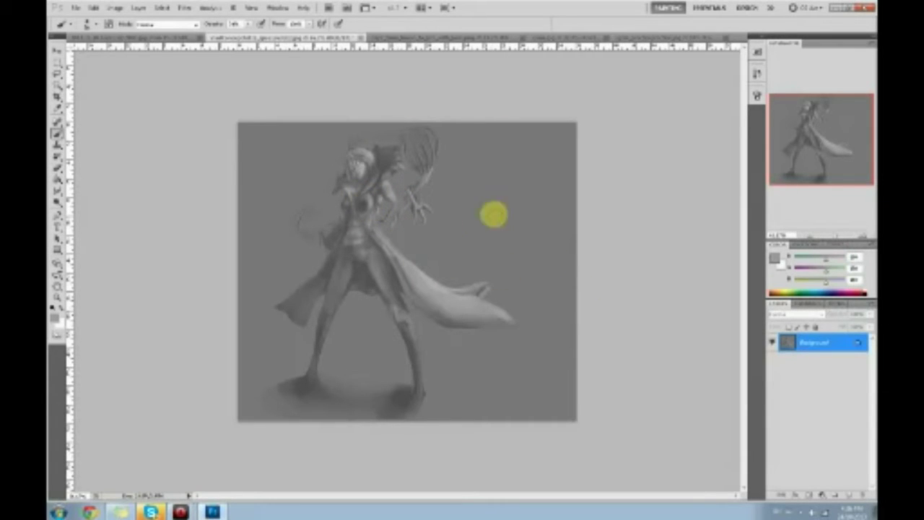
Compare the painting with its earlier version in the history, and return to the latest brush stroke
{"action": "left_click", "coordinate": [756, 72]}
{"action": "left_click_drag", "start_coordinate": [744, 264], "coordinate": [683, 290]}
{"action": "left_click", "coordinate": [708, 87]}
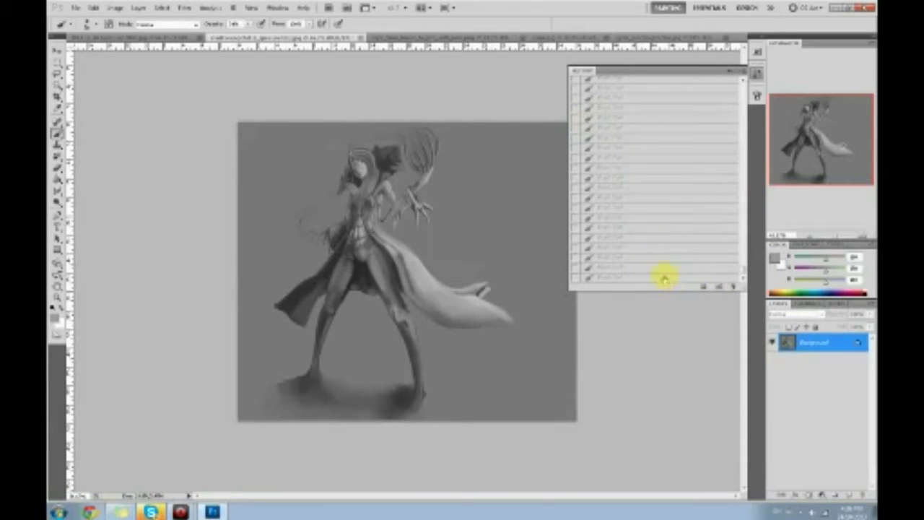
{"action": "left_click", "coordinate": [660, 278]}
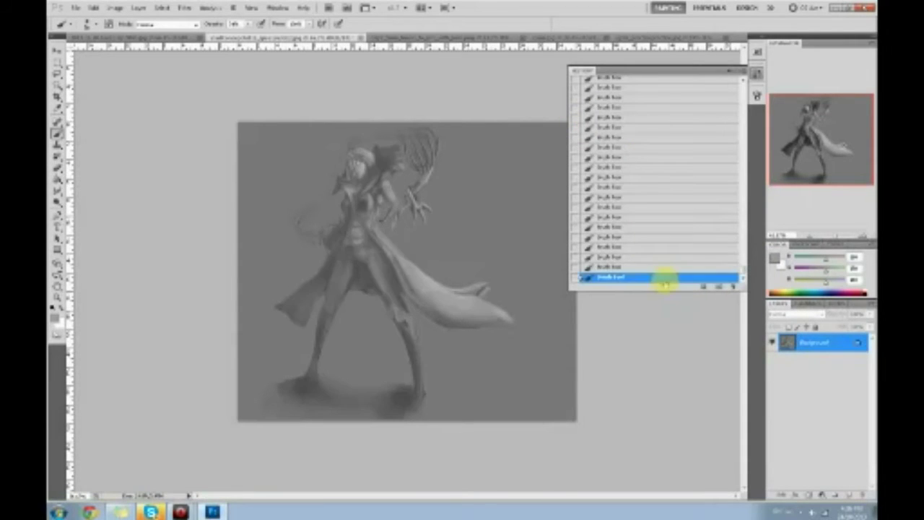
Close the history and shade the thighs and the knee on the viewer's right with mid and dark greys sampled from the legs
{"action": "left_click", "coordinate": [729, 71]}
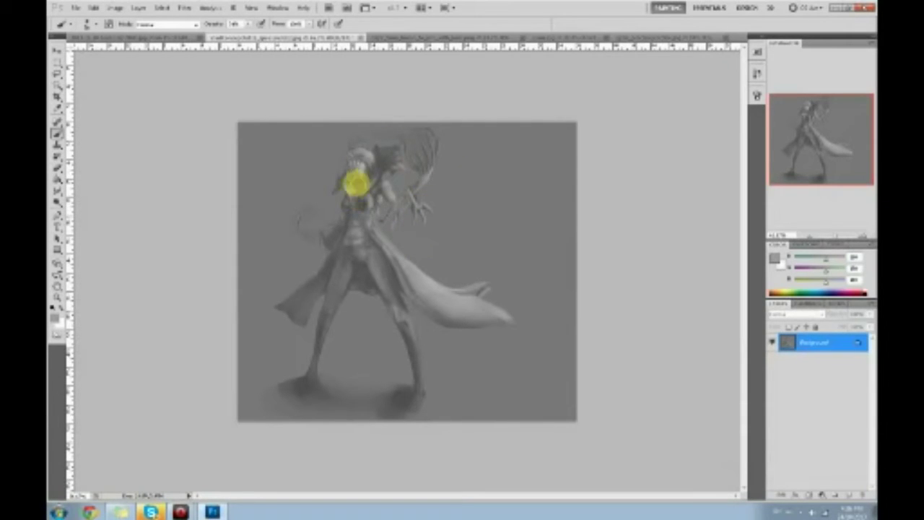
{"action": "left_click", "coordinate": [362, 167]}
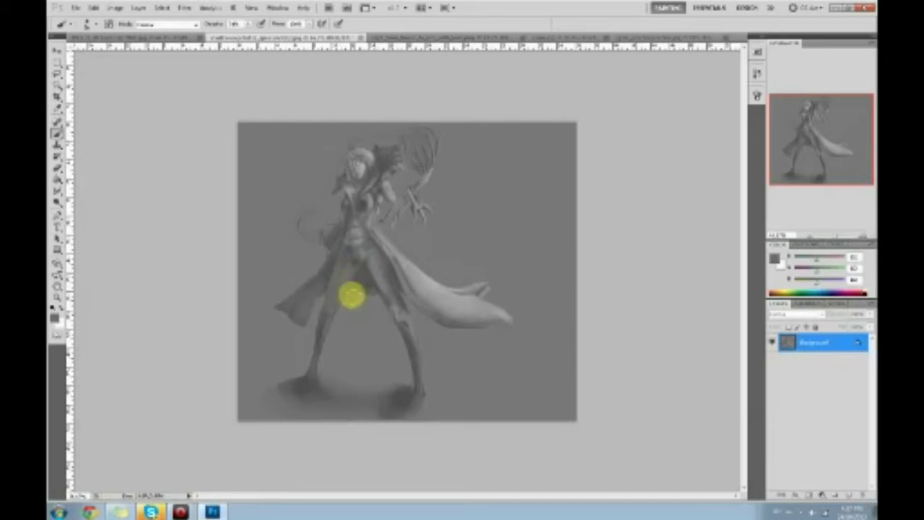
{"action": "left_click", "coordinate": [400, 317], "text": "alt"}
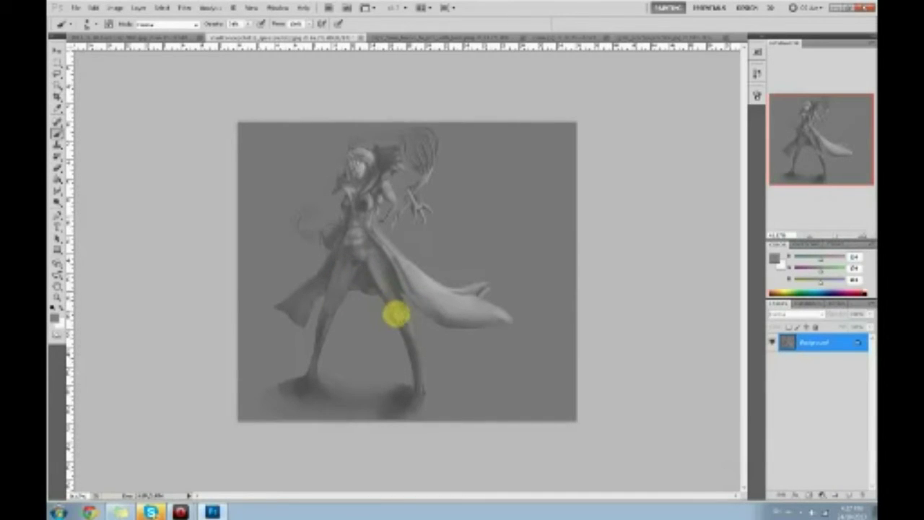
{"action": "left_click", "coordinate": [381, 285], "text": "alt"}
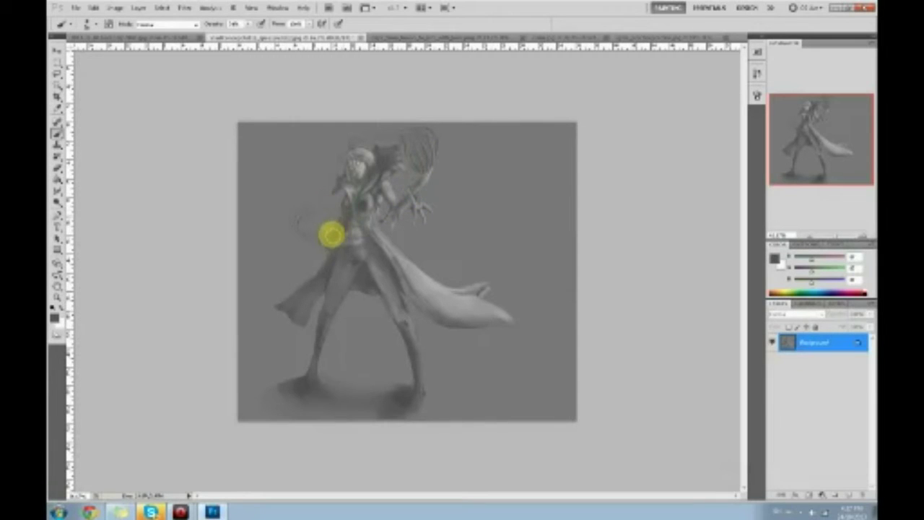
{"action": "left_click", "coordinate": [378, 317], "text": "alt"}
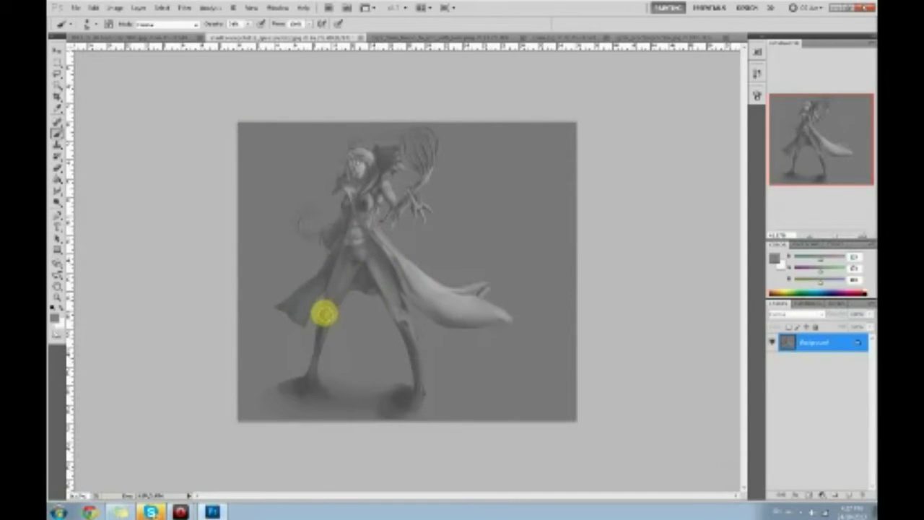
Blend the knee on the viewer's left, alternating between dark and mid greys sampled around it
{"action": "left_click", "coordinate": [321, 322], "text": "alt"}
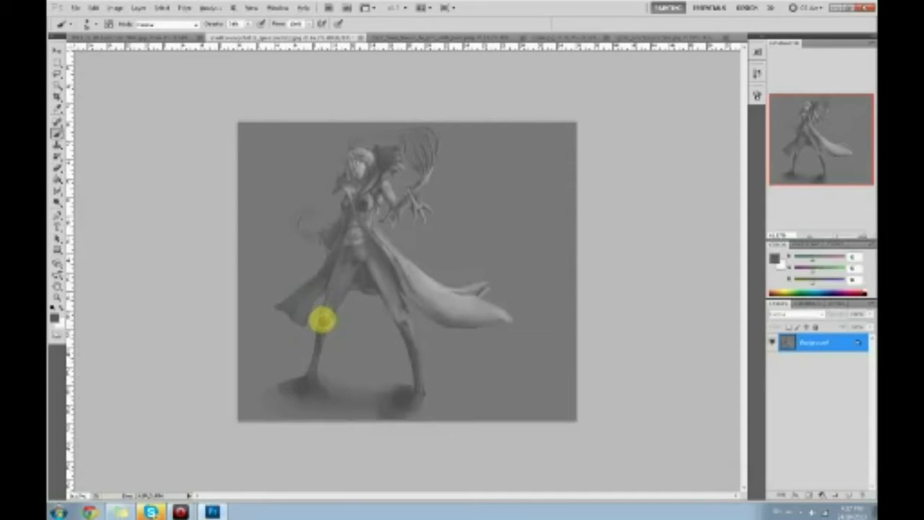
{"action": "left_click", "coordinate": [327, 313], "text": "alt"}
{"action": "left_click", "coordinate": [322, 322], "text": "alt"}
{"action": "left_click", "coordinate": [326, 312], "text": "alt"}
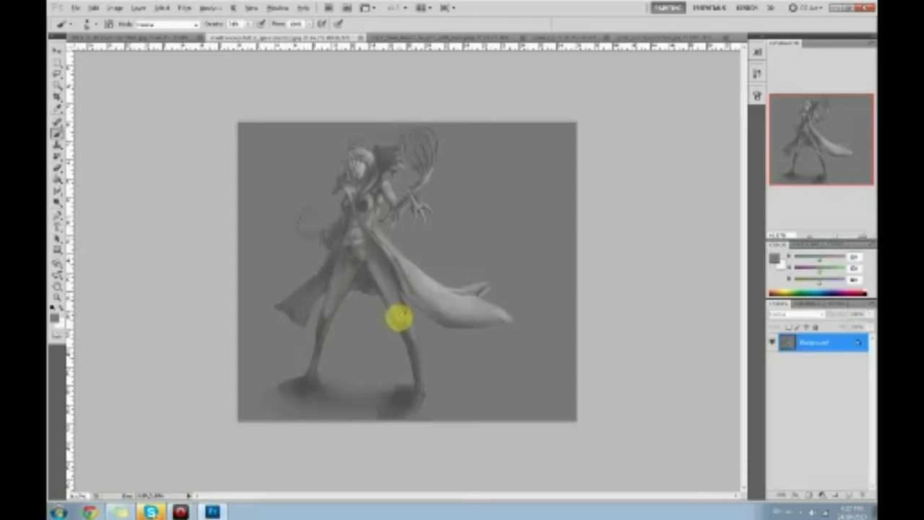
Shade the inner thighs with greys sampled beside them, and tone down the flowing coat tail with a mid grey
{"action": "left_click", "coordinate": [376, 292], "text": "alt"}
{"action": "mouse_move", "coordinate": [376, 292]}
{"action": "left_mouse_down"}
{"action": "mouse_move", "coordinate": [356, 270]}
{"action": "mouse_move", "coordinate": [369, 266]}
{"action": "mouse_move", "coordinate": [382, 294]}
{"action": "mouse_move", "coordinate": [362, 262]}
{"action": "mouse_move", "coordinate": [380, 283]}
{"action": "left_mouse_up"}
{"action": "left_click", "coordinate": [375, 272], "text": "alt"}
{"action": "left_click", "coordinate": [357, 278], "text": "alt"}
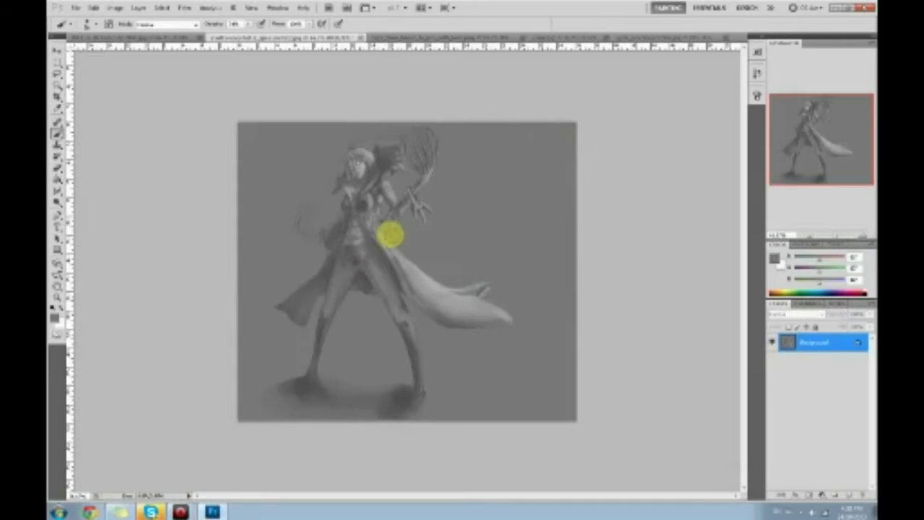
{"action": "mouse_move", "coordinate": [408, 269]}
{"action": "left_mouse_down"}
{"action": "mouse_move", "coordinate": [436, 272]}
{"action": "mouse_move", "coordinate": [506, 309]}
{"action": "mouse_move", "coordinate": [437, 300]}
{"action": "mouse_move", "coordinate": [470, 293]}
{"action": "left_mouse_up"}
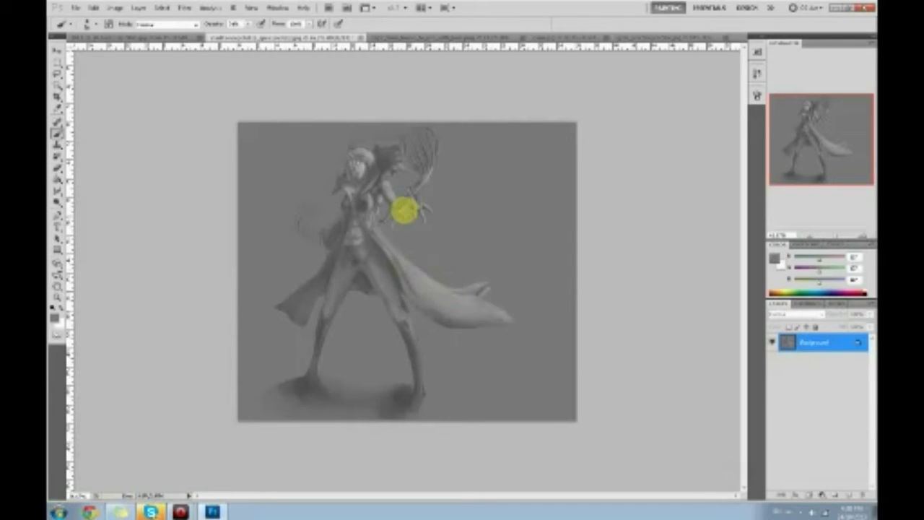
Refine the facial features with alternating light, mid and dark greys sampled from the face and chin
{"action": "left_click", "coordinate": [361, 166], "text": "alt"}
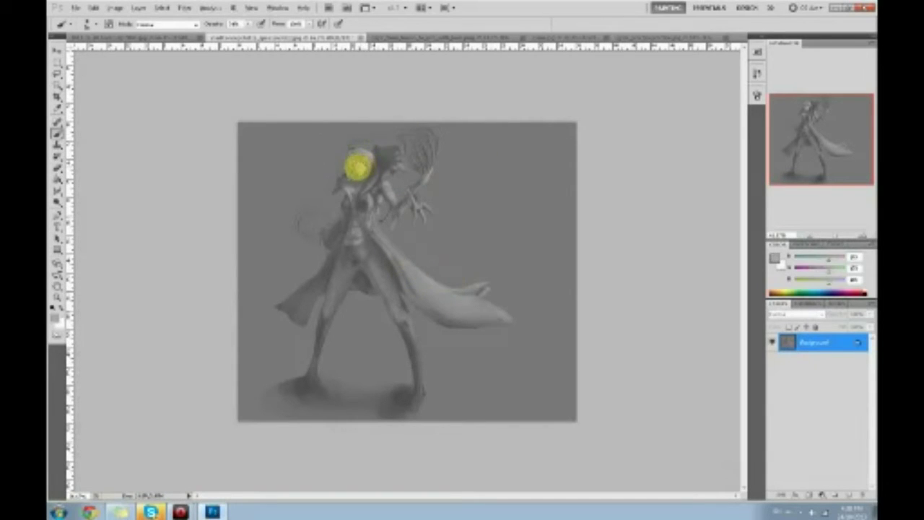
{"action": "left_click", "coordinate": [359, 162], "text": "alt"}
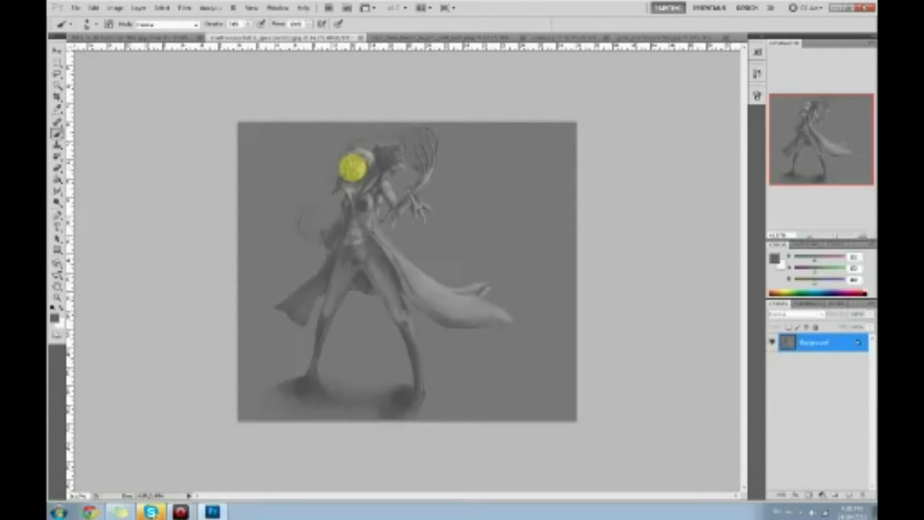
{"action": "left_click", "coordinate": [360, 163], "text": "alt"}
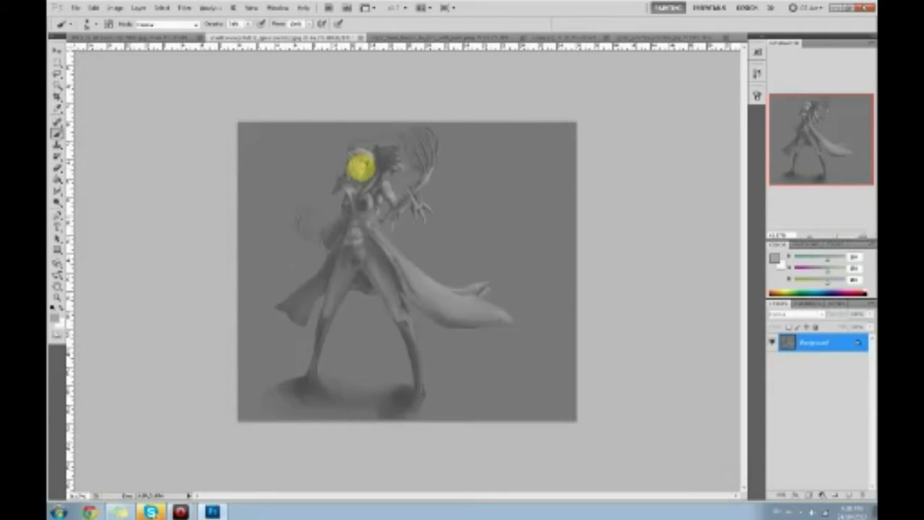
{"action": "left_click", "coordinate": [360, 162], "text": "alt"}
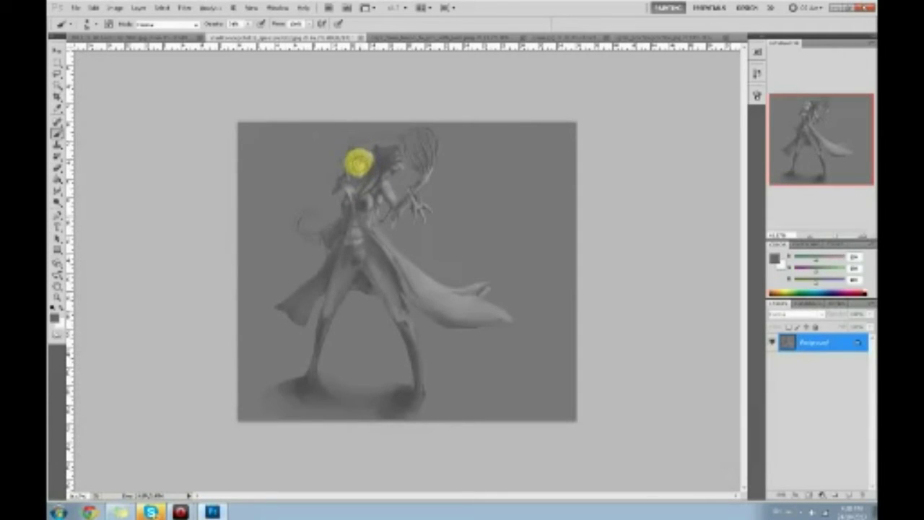
{"action": "left_click", "coordinate": [359, 163], "text": "alt"}
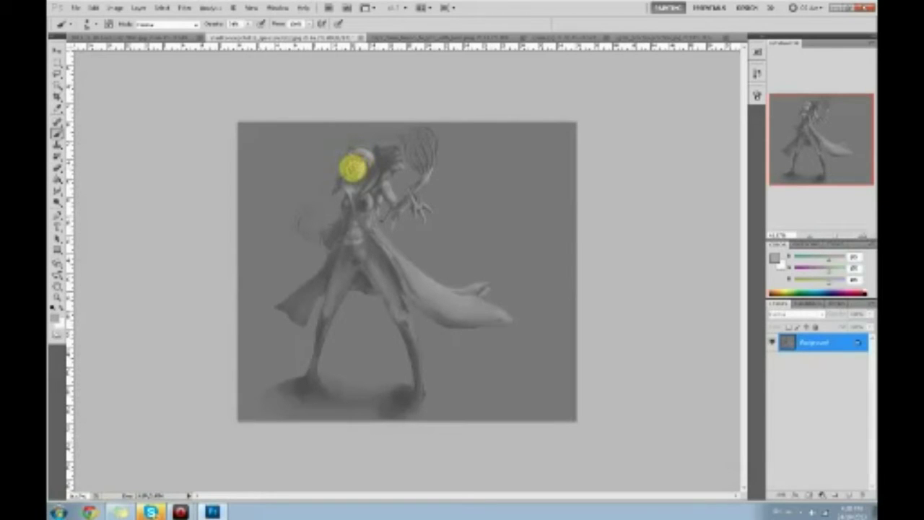
{"action": "left_click", "coordinate": [352, 169], "text": "alt"}
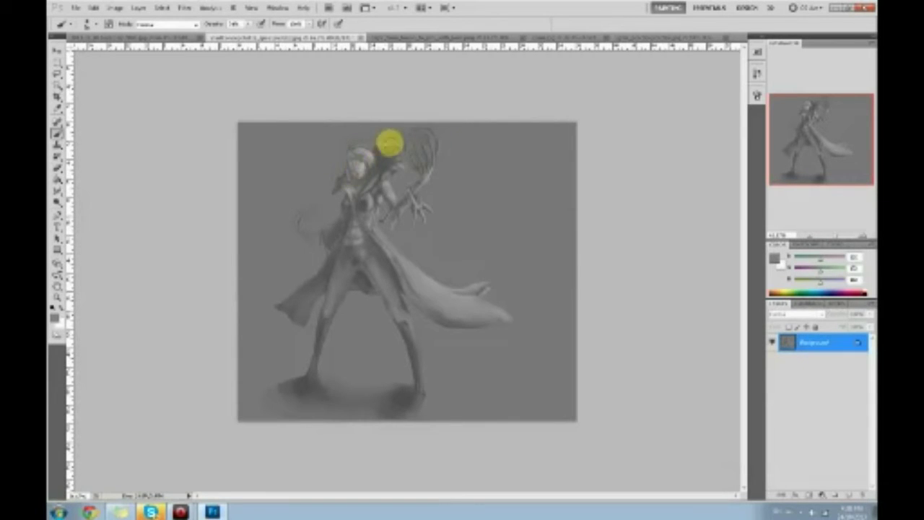
{"action": "left_click", "coordinate": [361, 164], "text": "alt"}
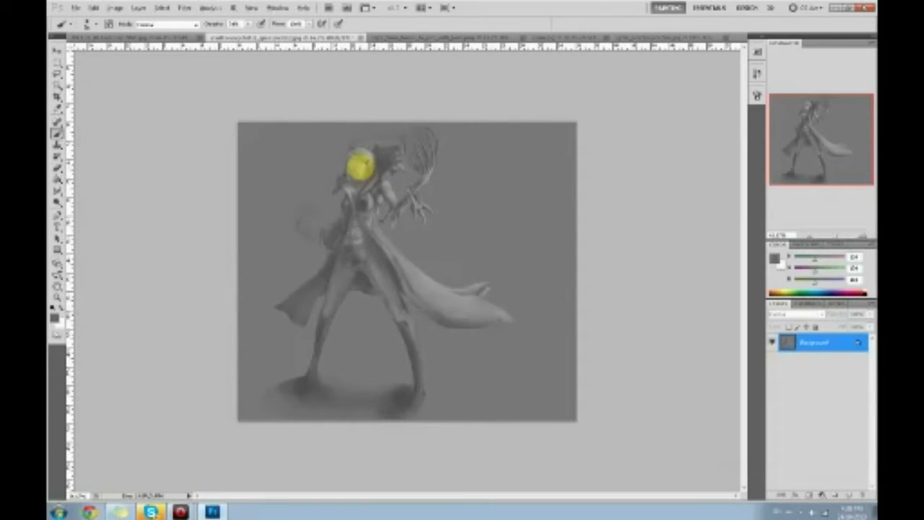
{"action": "left_click", "coordinate": [354, 173], "text": "alt"}
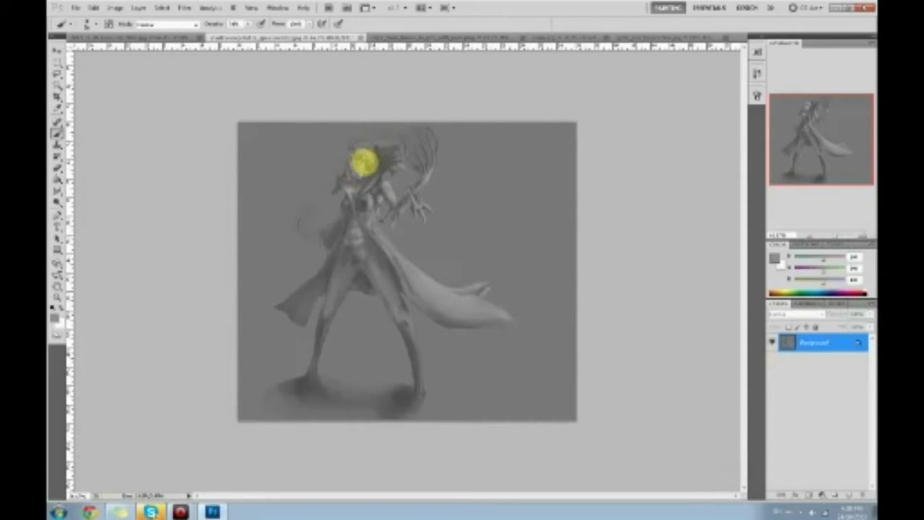
{"action": "left_click", "coordinate": [354, 180], "text": "alt"}
Compare the painting with its originally opened state in the history, return to the latest brush stroke and close the history
{"action": "left_click", "coordinate": [757, 74]}
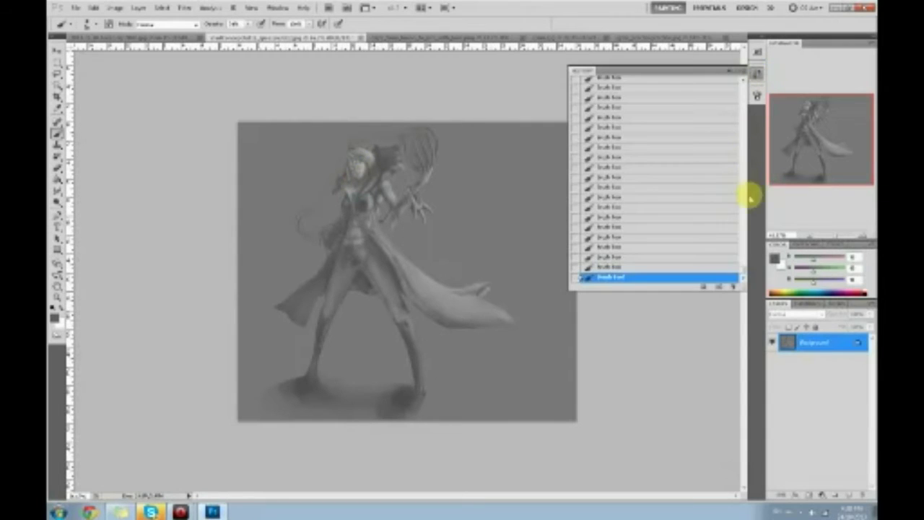
{"action": "scroll", "coordinate": [714, 130], "scroll_direction": "up", "scroll_amount": 10}
{"action": "left_click", "coordinate": [701, 83]}
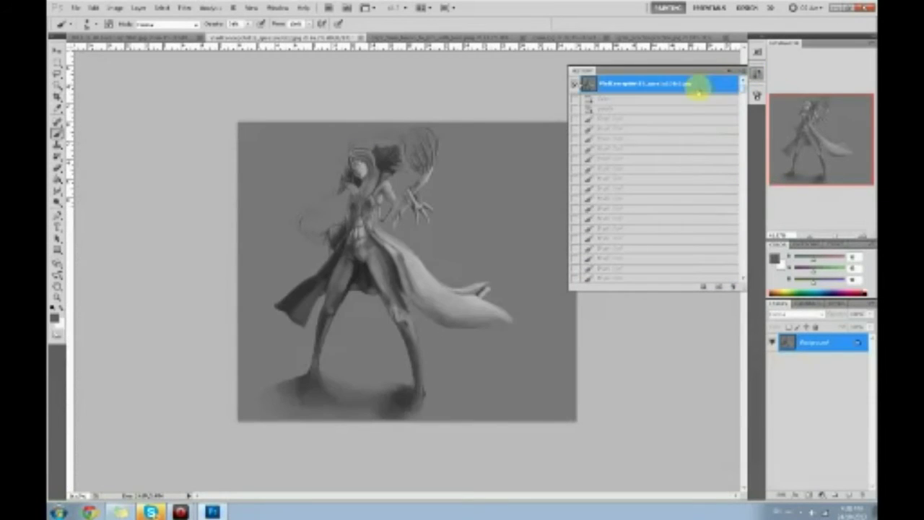
{"action": "left_click_drag", "start_coordinate": [744, 89], "coordinate": [766, 286]}
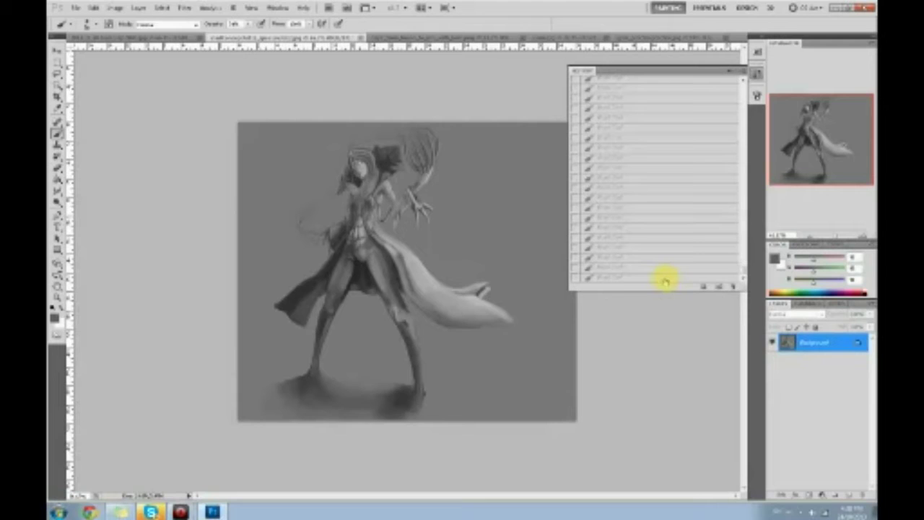
{"action": "left_click", "coordinate": [667, 278]}
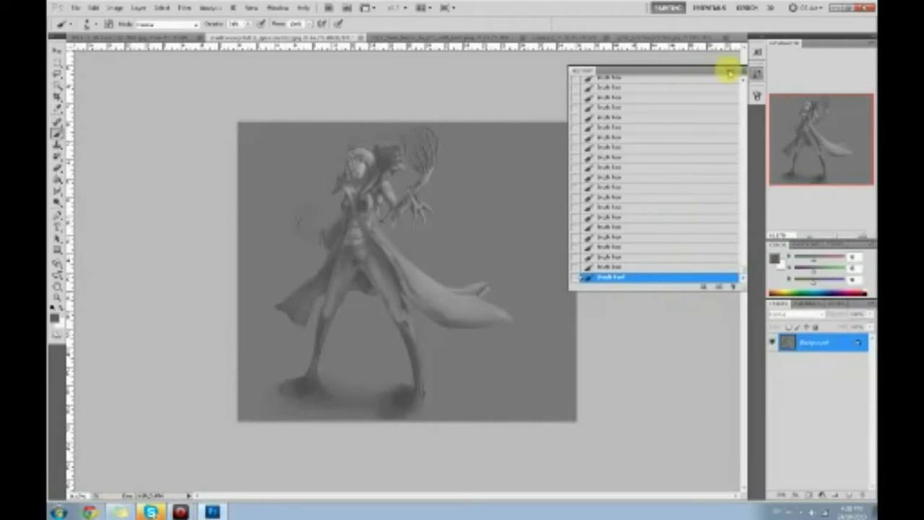
{"action": "left_click", "coordinate": [730, 70]}
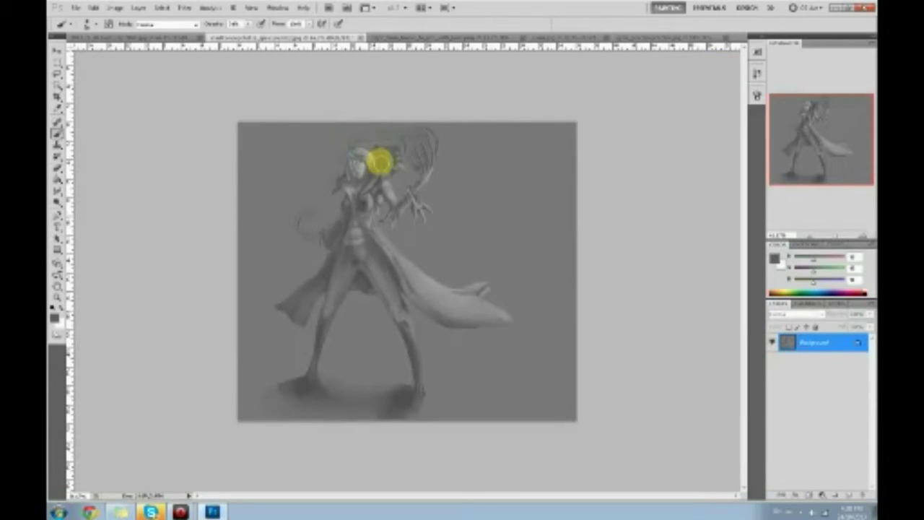
Touch up the raised collar, the face edge and the hand area on the viewer's left with sampled dark and background greys
{"action": "left_click", "coordinate": [384, 167], "text": "alt"}
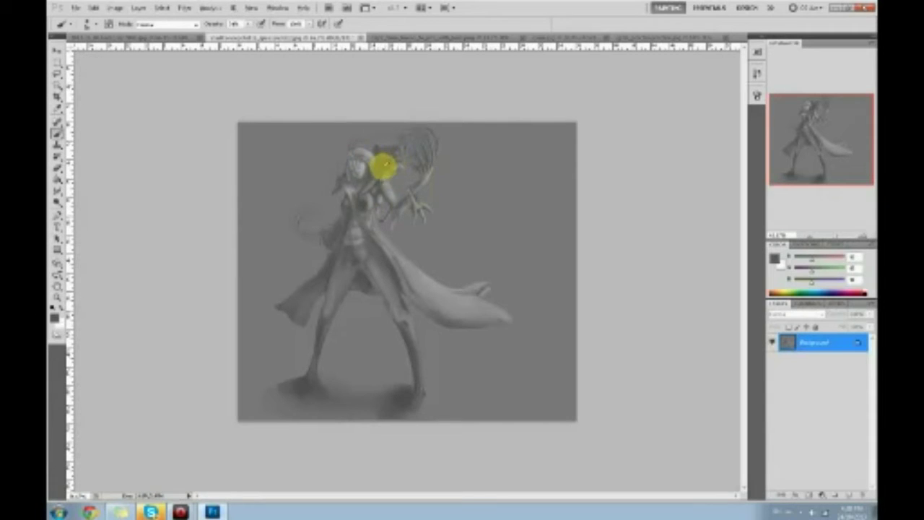
{"action": "mouse_move", "coordinate": [337, 246]}
{"action": "left_mouse_down"}
{"action": "mouse_move", "coordinate": [316, 292]}
{"action": "mouse_move", "coordinate": [344, 232]}
{"action": "mouse_move", "coordinate": [317, 304]}
{"action": "mouse_move", "coordinate": [340, 249]}
{"action": "mouse_move", "coordinate": [309, 293]}
{"action": "mouse_move", "coordinate": [304, 329]}
{"action": "mouse_move", "coordinate": [337, 273]}
{"action": "mouse_move", "coordinate": [310, 250]}
{"action": "left_mouse_up"}
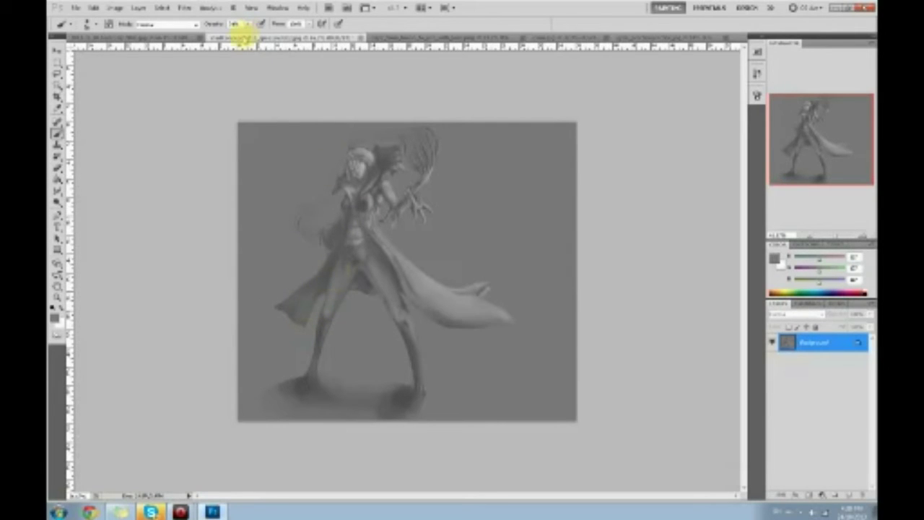
{"action": "mouse_move", "coordinate": [306, 212]}
{"action": "left_mouse_down"}
{"action": "mouse_move", "coordinate": [334, 244]}
{"action": "mouse_move", "coordinate": [348, 234]}
{"action": "mouse_move", "coordinate": [326, 225]}
{"action": "mouse_move", "coordinate": [366, 256]}
{"action": "mouse_move", "coordinate": [334, 297]}
{"action": "mouse_move", "coordinate": [320, 298]}
{"action": "mouse_move", "coordinate": [312, 320]}
{"action": "mouse_move", "coordinate": [345, 239]}
{"action": "mouse_move", "coordinate": [313, 311]}
{"action": "mouse_move", "coordinate": [336, 254]}
{"action": "mouse_move", "coordinate": [305, 291]}
{"action": "mouse_move", "coordinate": [319, 289]}
{"action": "mouse_move", "coordinate": [367, 203]}
{"action": "mouse_move", "coordinate": [314, 317]}
{"action": "mouse_move", "coordinate": [367, 205]}
{"action": "mouse_move", "coordinate": [430, 150]}
{"action": "mouse_move", "coordinate": [363, 205]}
{"action": "mouse_move", "coordinate": [374, 146]}
{"action": "mouse_move", "coordinate": [352, 171]}
{"action": "mouse_move", "coordinate": [358, 185]}
{"action": "mouse_move", "coordinate": [363, 161]}
{"action": "left_mouse_up"}
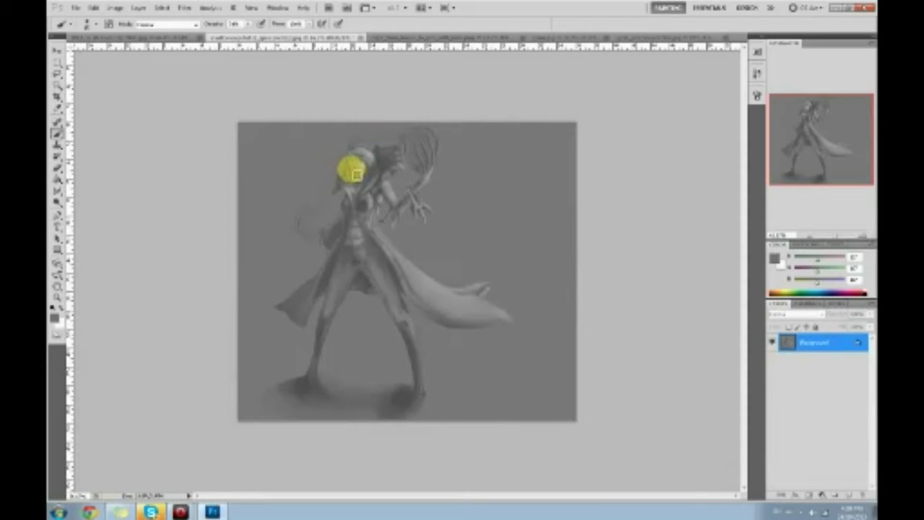
{"action": "mouse_move", "coordinate": [357, 171]}
{"action": "left_mouse_down"}
{"action": "mouse_move", "coordinate": [361, 156]}
{"action": "mouse_move", "coordinate": [377, 177]}
{"action": "left_mouse_up"}
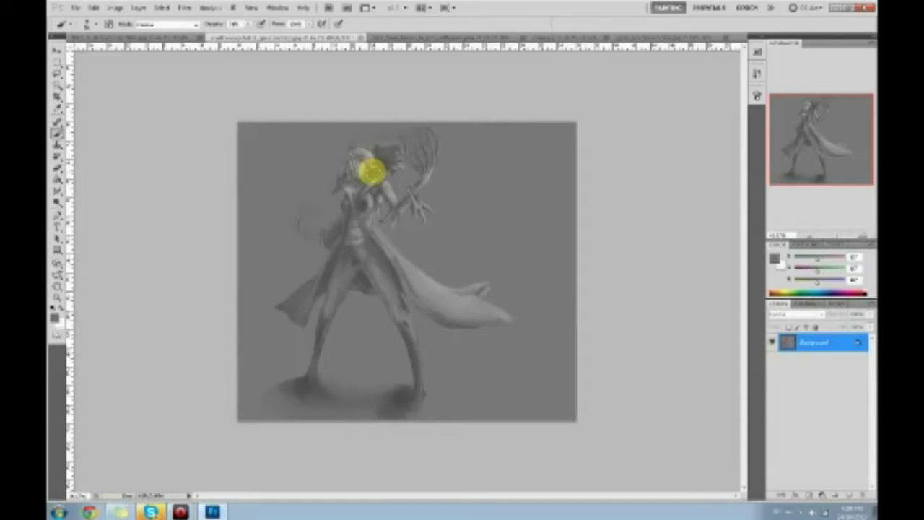
{"action": "left_click", "coordinate": [399, 176], "text": "alt"}
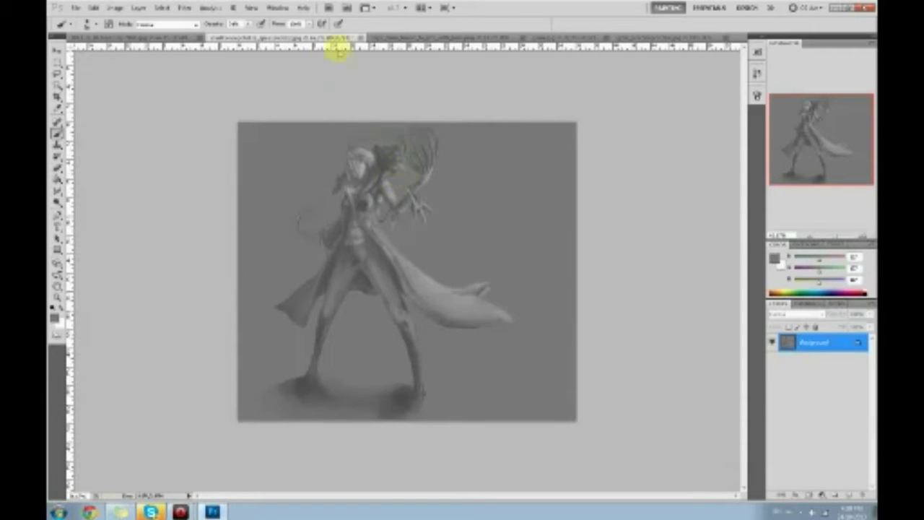
{"action": "mouse_move", "coordinate": [415, 140]}
{"action": "left_mouse_down"}
{"action": "mouse_move", "coordinate": [382, 168]}
{"action": "mouse_move", "coordinate": [379, 140]}
{"action": "mouse_move", "coordinate": [407, 115]}
{"action": "mouse_move", "coordinate": [382, 148]}
{"action": "left_mouse_up"}
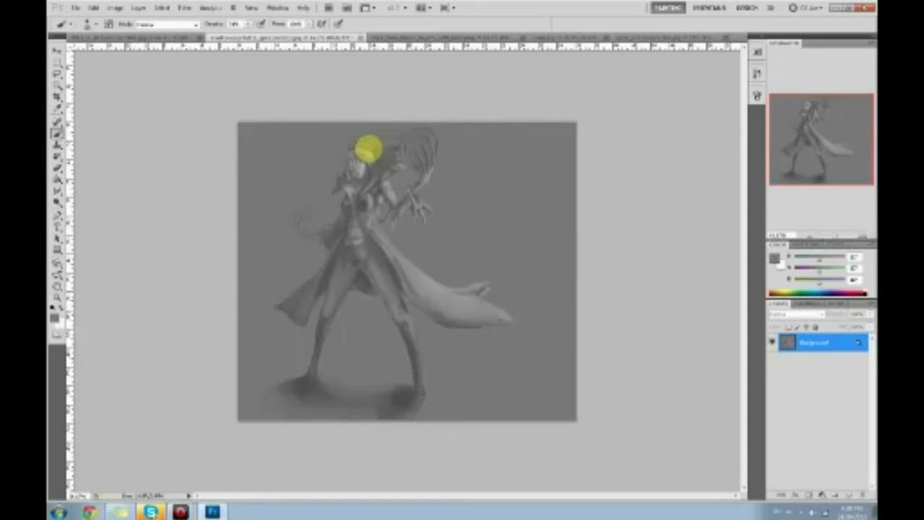
Clean up the top and side edges of the hood with greys sampled from the hood and background, and sample grey between the legs
{"action": "left_click", "coordinate": [367, 151], "text": "alt"}
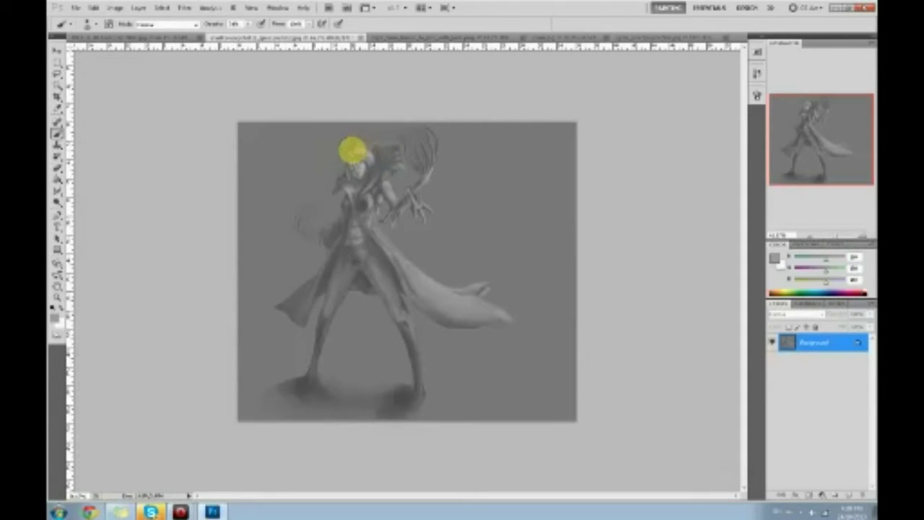
{"action": "left_click", "coordinate": [369, 146], "text": "alt"}
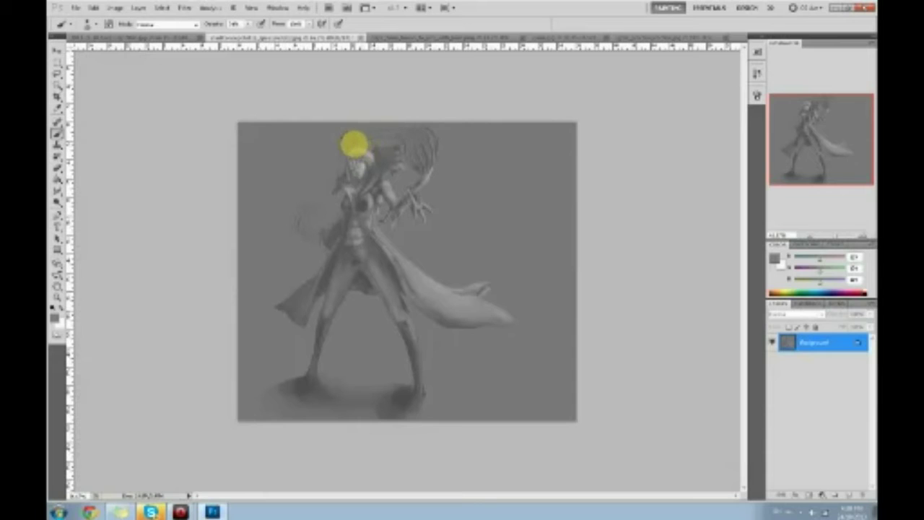
{"action": "left_click_drag", "start_coordinate": [366, 142], "coordinate": [340, 166]}
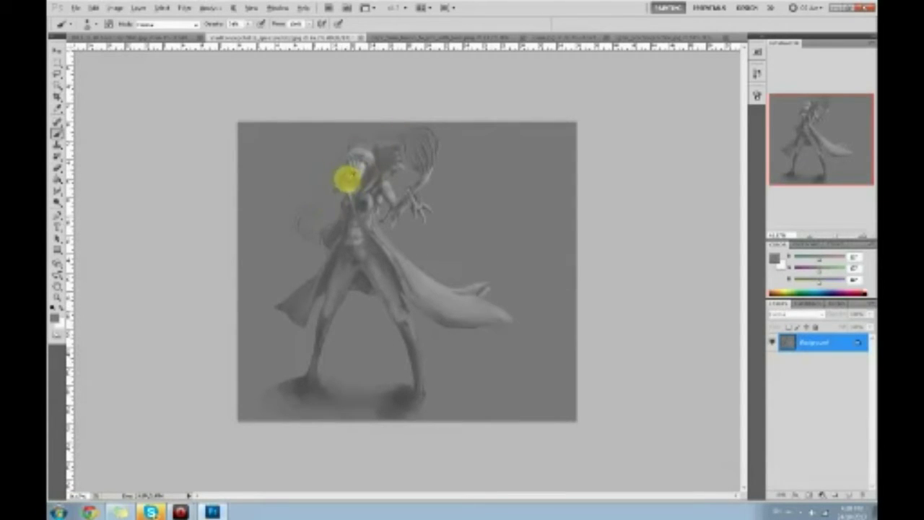
{"action": "left_click", "coordinate": [340, 174], "text": "alt"}
{"action": "left_click", "coordinate": [344, 176], "text": "alt"}
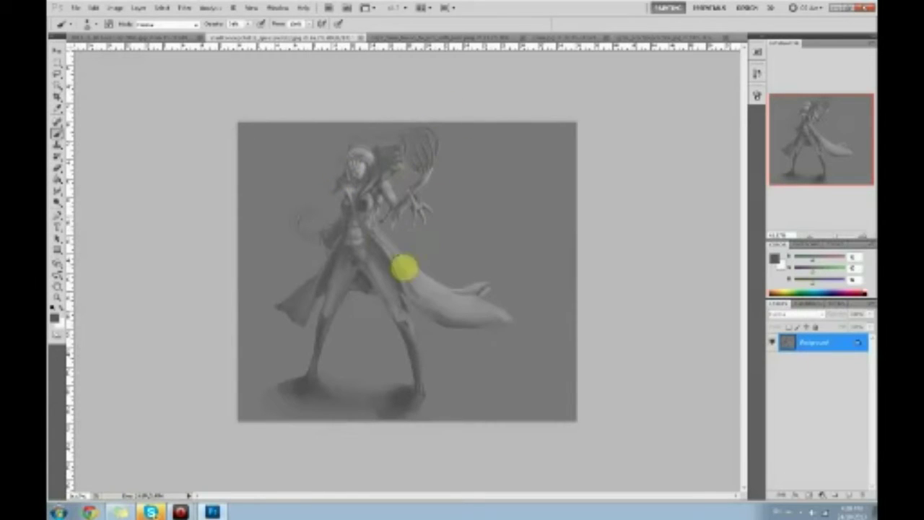
{"action": "left_click", "coordinate": [367, 302], "text": "alt"}
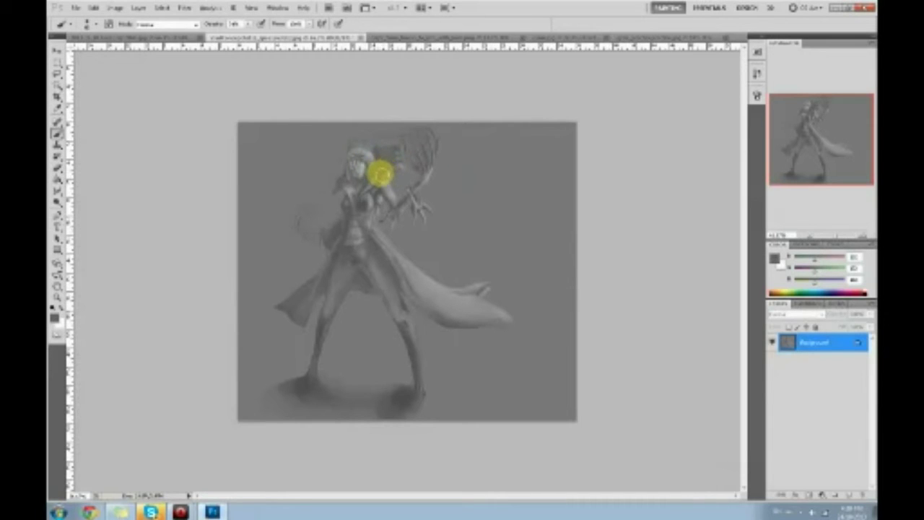
Save the painting as a JPEG with maximum quality and the baseline standard format
{"action": "key", "text": "ctrl+s"}
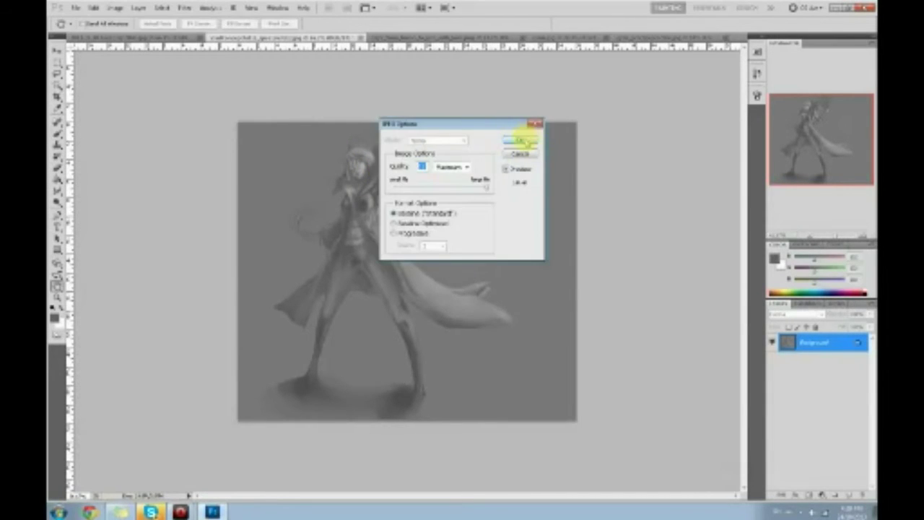
{"action": "left_click", "coordinate": [519, 140]}
Compare the saved painting with its original opened state in the history, restore the latest brush stroke and close the history
{"action": "left_click", "coordinate": [758, 73]}
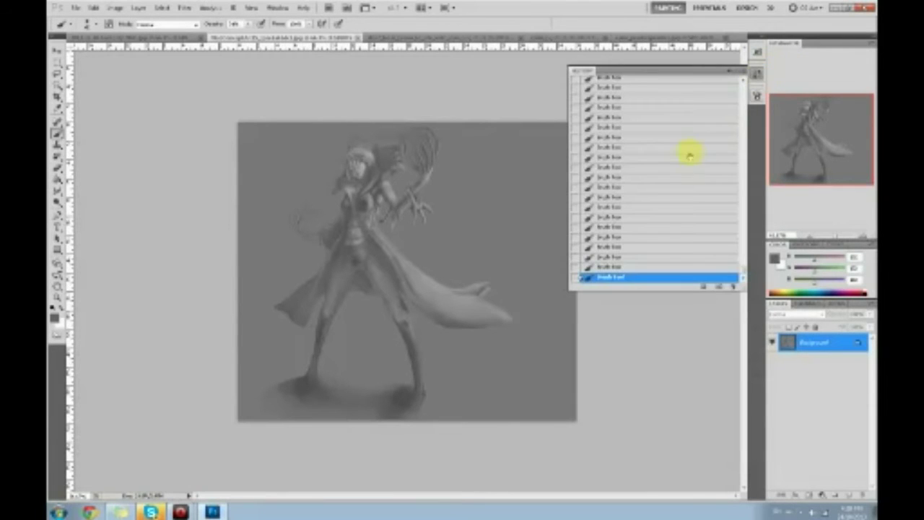
{"action": "mouse_move", "coordinate": [738, 267]}
{"action": "left_mouse_down"}
{"action": "mouse_move", "coordinate": [726, 79]}
{"action": "mouse_move", "coordinate": [747, 92]}
{"action": "mouse_move", "coordinate": [782, 299]}
{"action": "left_mouse_up"}
{"action": "left_click", "coordinate": [719, 84]}
{"action": "left_click_drag", "start_coordinate": [743, 90], "coordinate": [758, 284]}
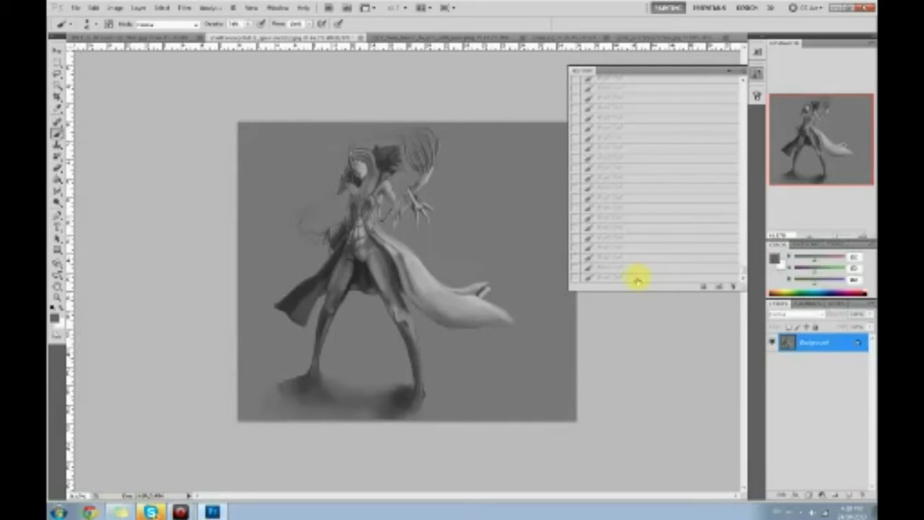
{"action": "left_click", "coordinate": [635, 278]}
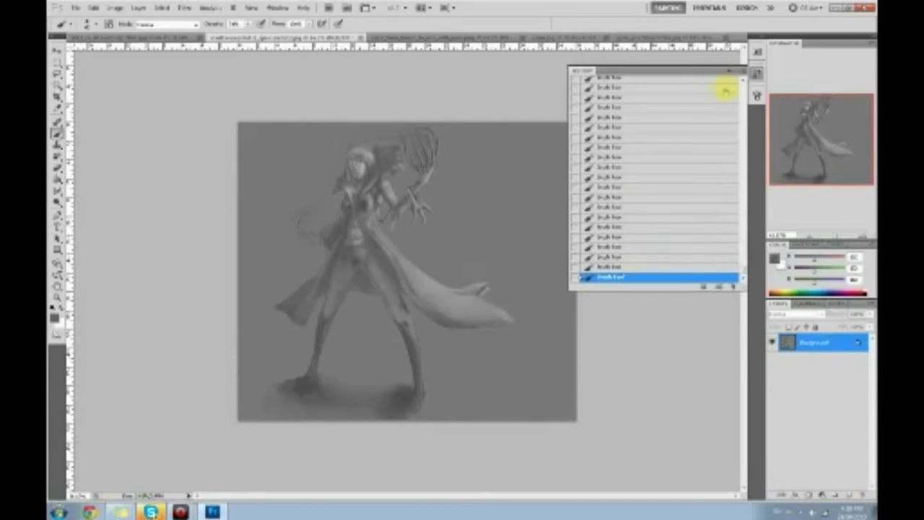
{"action": "left_click", "coordinate": [724, 79]}
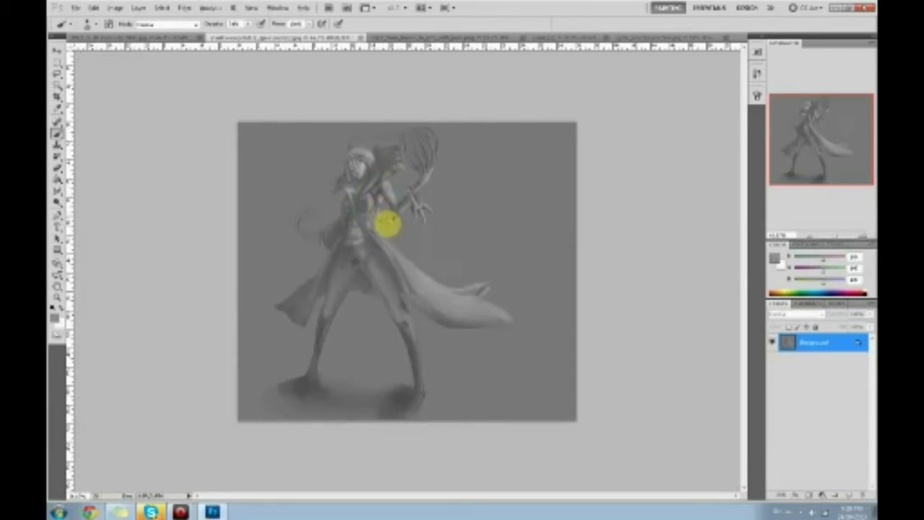
Examine the character's torso, arm and clawed hand up close, and check the whole figure at reduced size
{"action": "left_click", "coordinate": [386, 209], "text": "alt"}
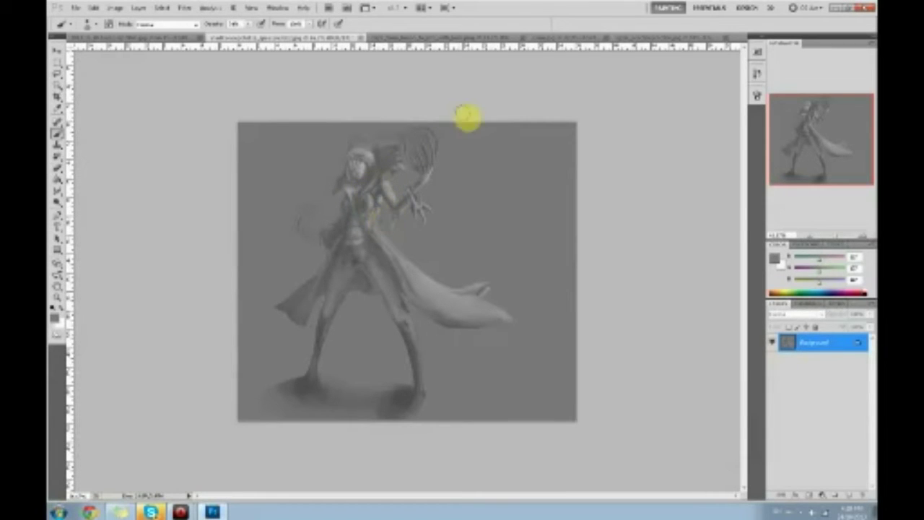
{"action": "key", "text": "ctrl+plus"}
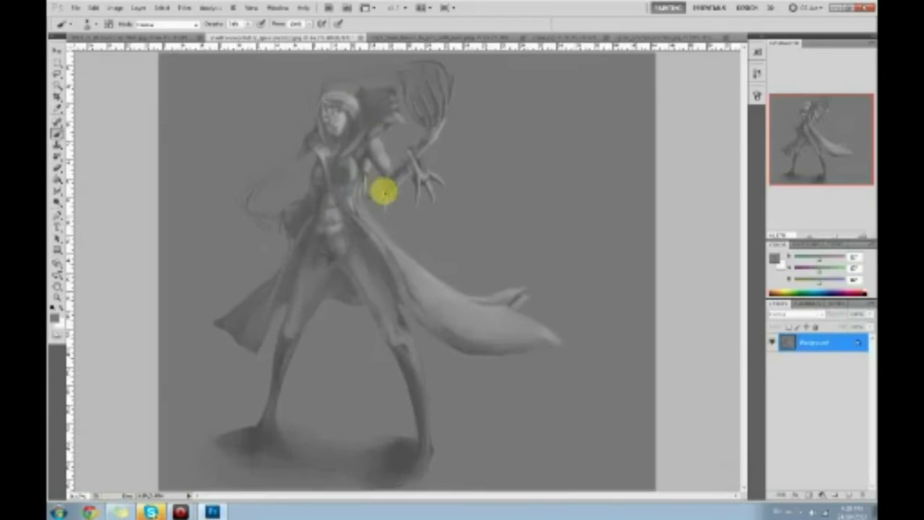
{"action": "left_click_drag", "start_coordinate": [454, 275], "coordinate": [459, 292]}
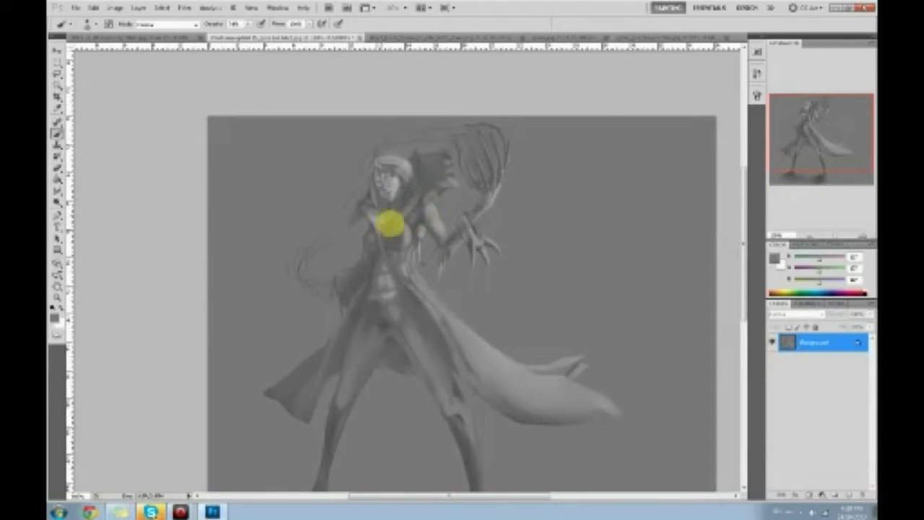
{"action": "key", "text": "ctrl+plus"}
{"action": "key", "text": "ctrl+plus"}
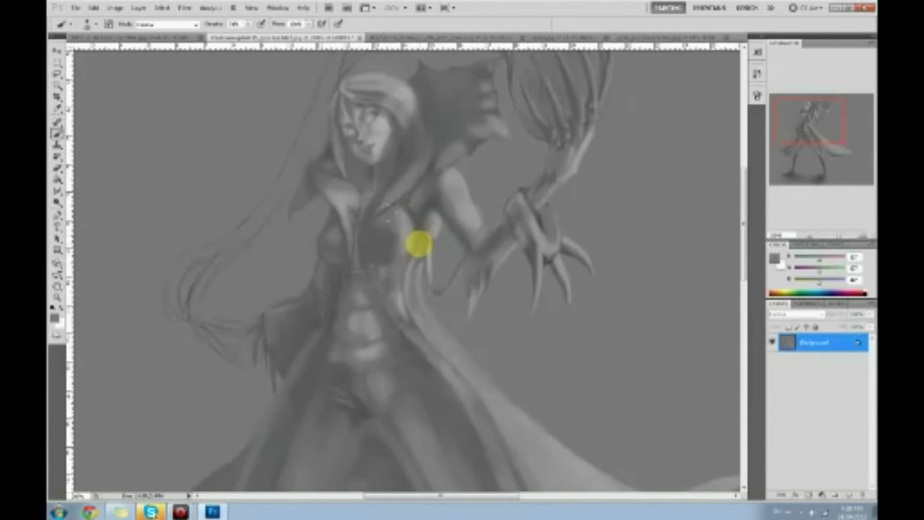
{"action": "key", "text": "ctrl+0"}
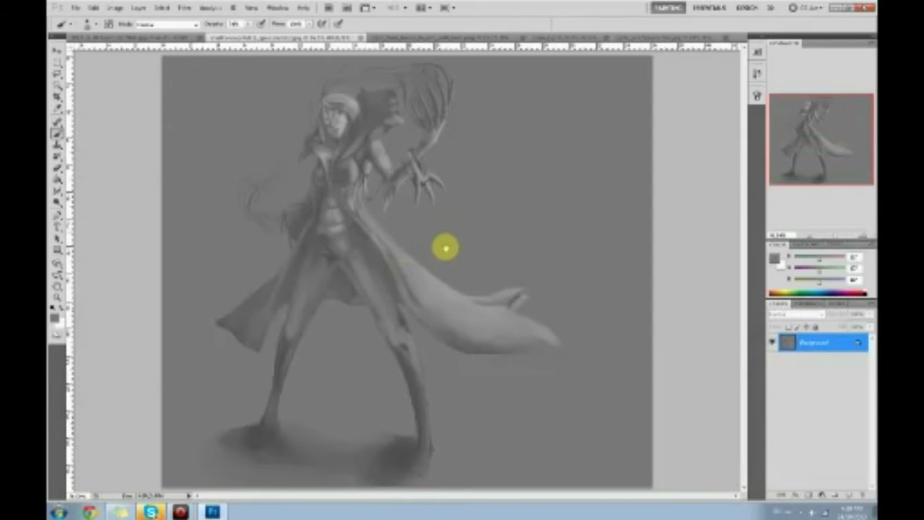
{"action": "key", "text": "ctrl+minus"}
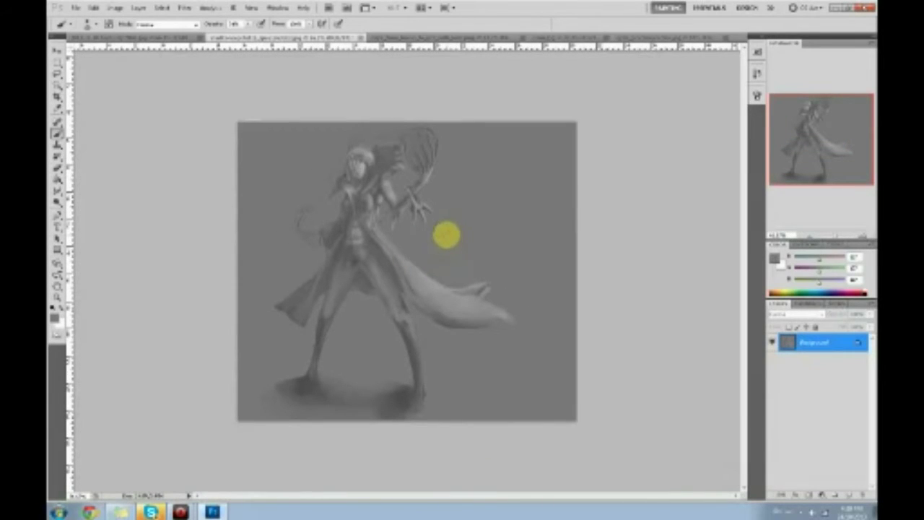
Flip the canvas horizontally and use Liquify to warp the lower leg and foot beneath the shorter coat tail
{"action": "key", "text": "ctrl+shift+h"}
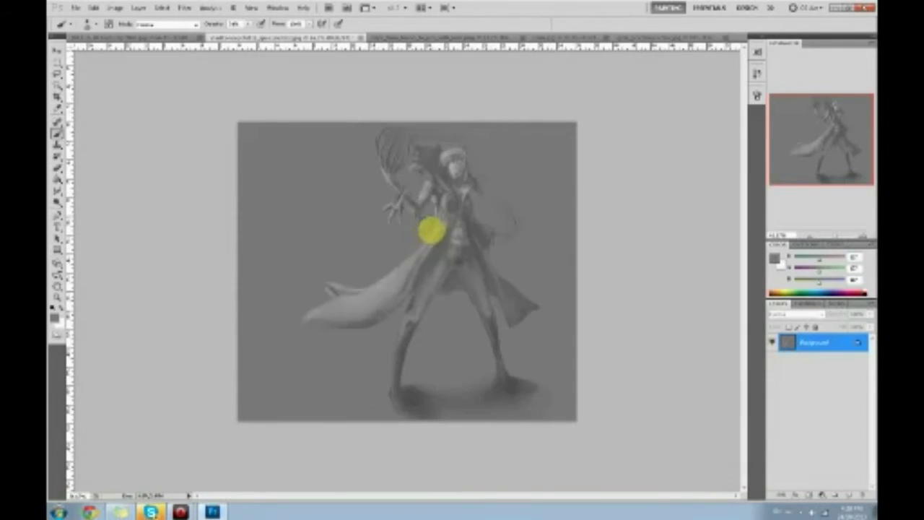
{"action": "left_click", "coordinate": [186, 7]}
{"action": "left_click", "coordinate": [207, 66]}
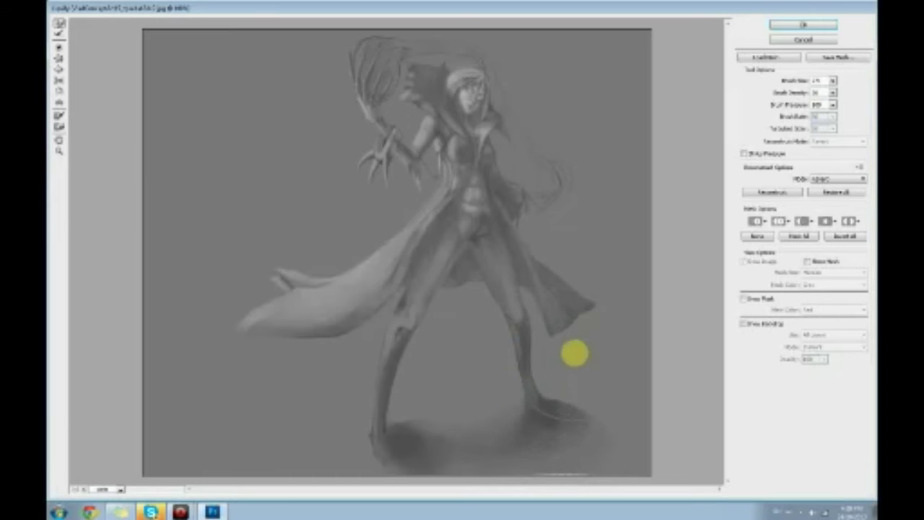
{"action": "left_click", "coordinate": [834, 93]}
{"action": "left_click", "coordinate": [536, 414]}
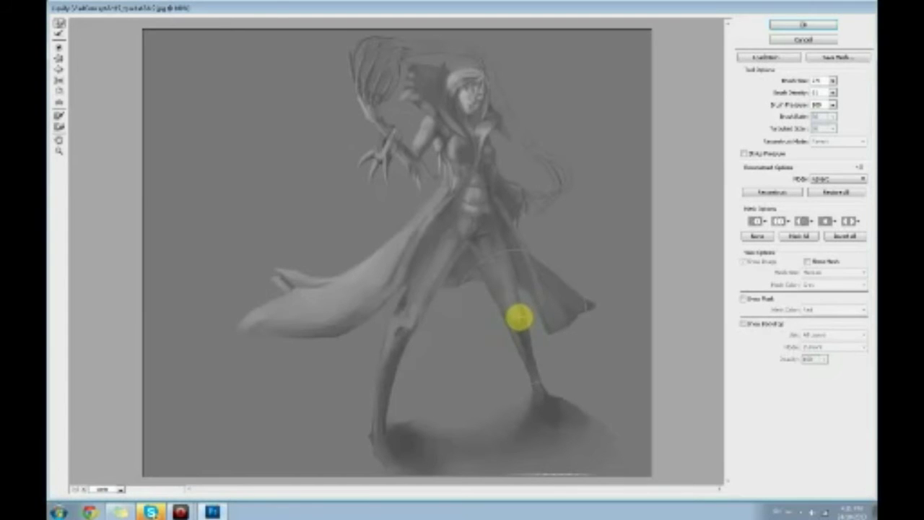
{"action": "left_click_drag", "start_coordinate": [533, 434], "coordinate": [556, 433]}
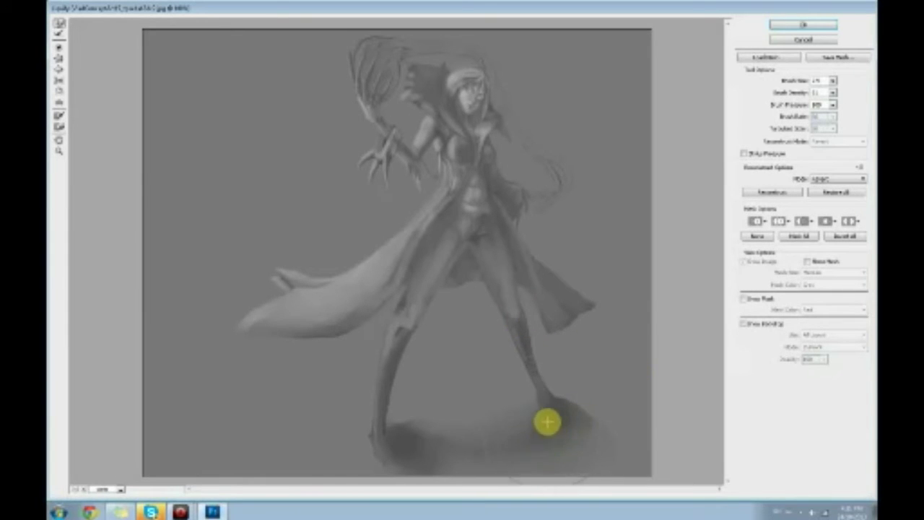
Reduce the Liquify brush size, push that foot's tip outward along the ground and apply the distortion
{"action": "left_click", "coordinate": [831, 80]}
{"action": "left_click_drag", "start_coordinate": [792, 94], "coordinate": [789, 96]}
{"action": "mouse_move", "coordinate": [528, 404]}
{"action": "left_mouse_down"}
{"action": "mouse_move", "coordinate": [556, 404]}
{"action": "mouse_move", "coordinate": [571, 395]}
{"action": "mouse_move", "coordinate": [544, 394]}
{"action": "mouse_move", "coordinate": [571, 382]}
{"action": "mouse_move", "coordinate": [553, 383]}
{"action": "mouse_move", "coordinate": [572, 392]}
{"action": "mouse_move", "coordinate": [602, 371]}
{"action": "mouse_move", "coordinate": [573, 396]}
{"action": "mouse_move", "coordinate": [579, 406]}
{"action": "left_mouse_up"}
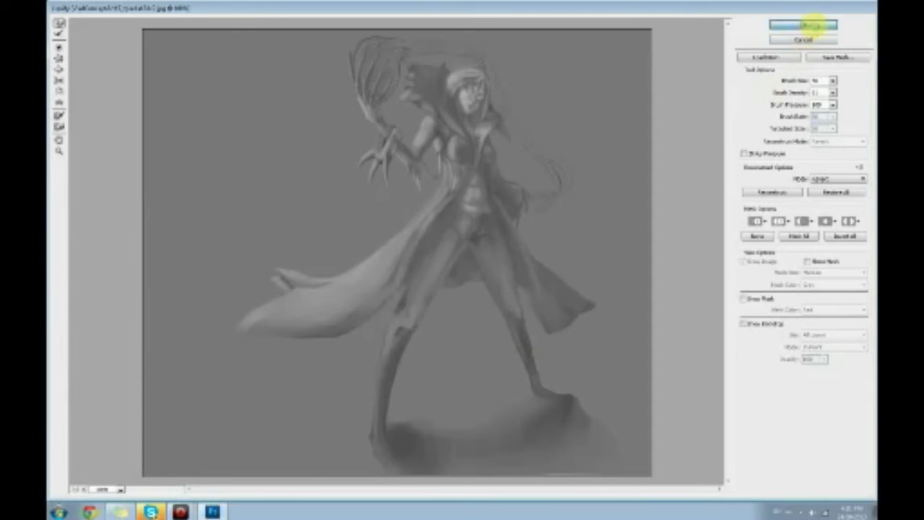
{"action": "left_click", "coordinate": [809, 26]}
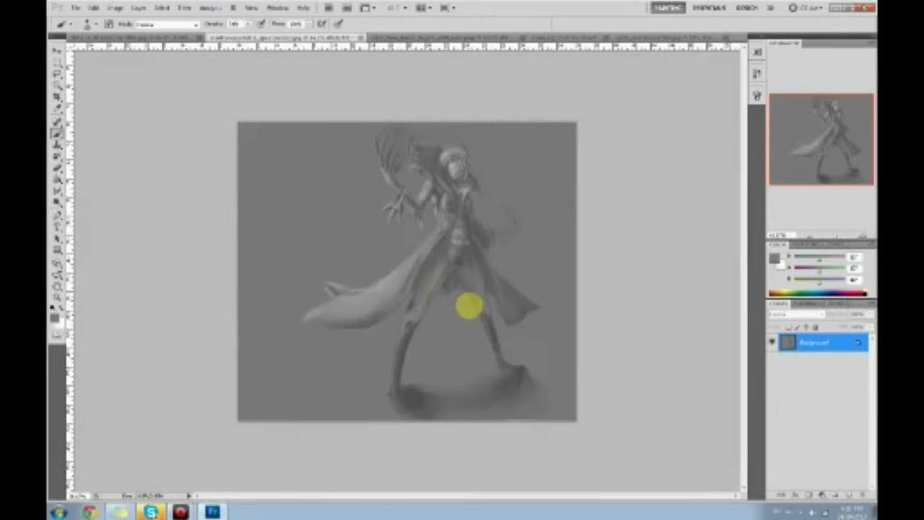
Touch up the area around the legs with short brush strokes and flip the canvas back horizontally
{"action": "left_click_drag", "start_coordinate": [375, 337], "coordinate": [382, 387]}
{"action": "left_click_drag", "start_coordinate": [454, 325], "coordinate": [464, 364]}
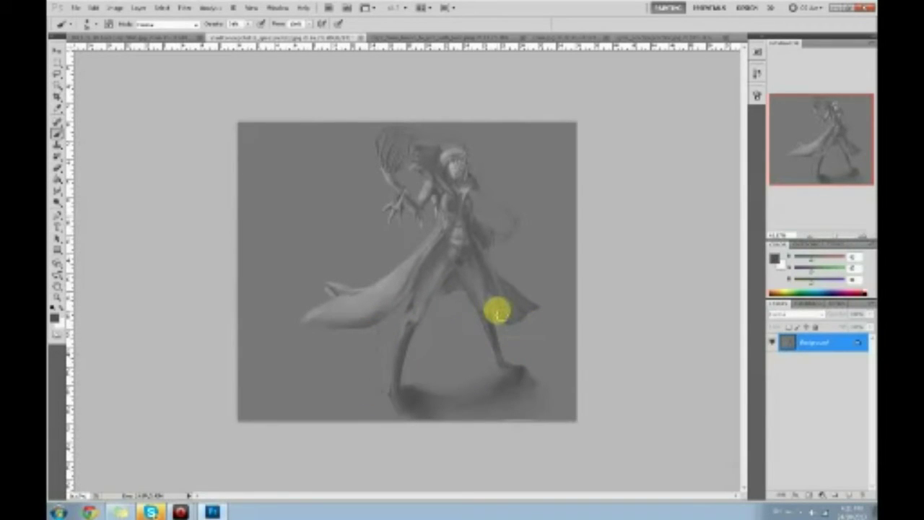
{"action": "key", "text": "ctrl+shift+h"}
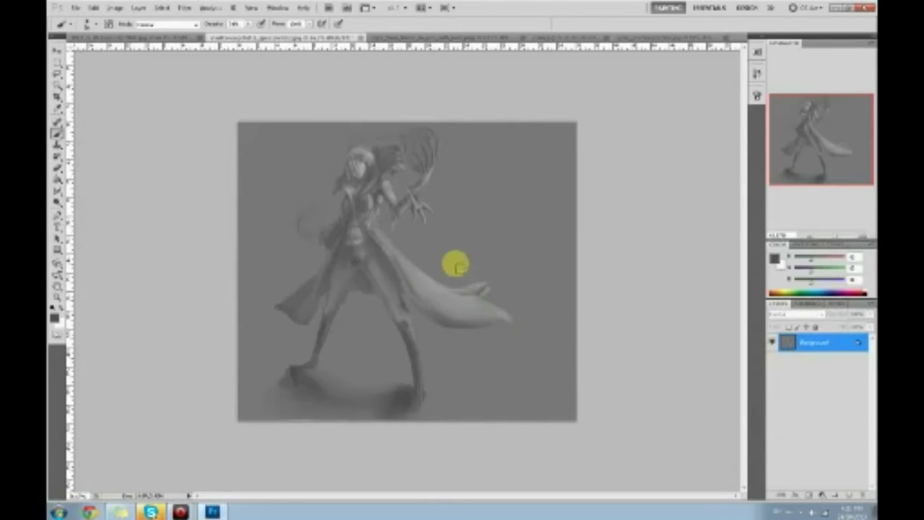
Repaint the foot on the viewer's left using greys sampled from the background and the boot
{"action": "left_click", "coordinate": [299, 352], "text": "alt"}
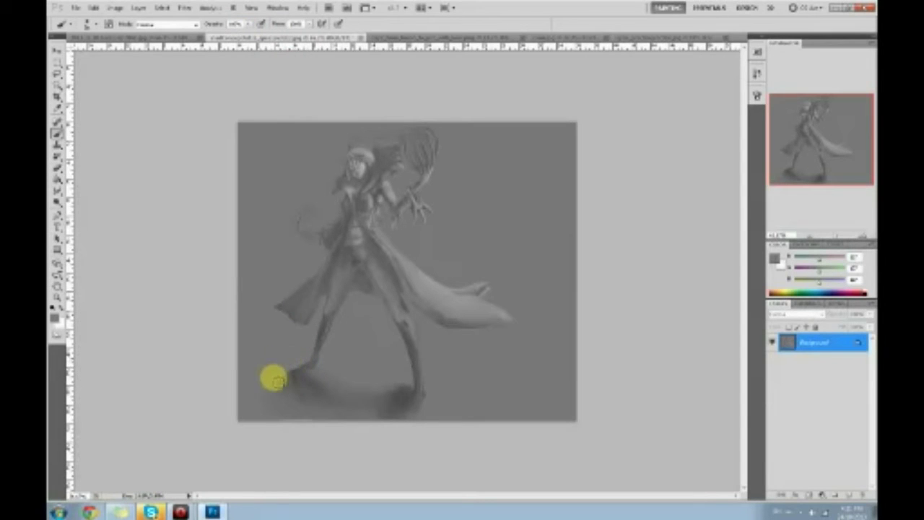
{"action": "left_click", "coordinate": [303, 365], "text": "alt"}
{"action": "left_click_drag", "start_coordinate": [308, 369], "coordinate": [300, 370]}
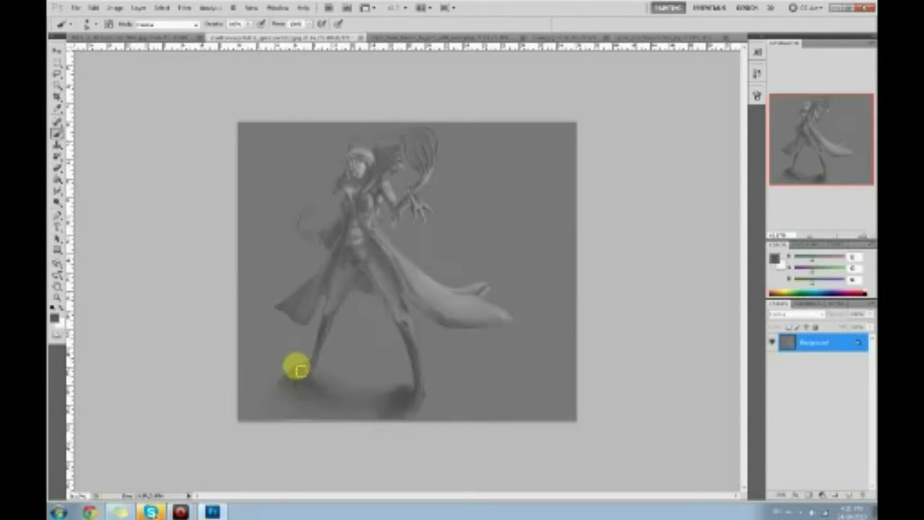
{"action": "left_click", "coordinate": [306, 360], "text": "alt"}
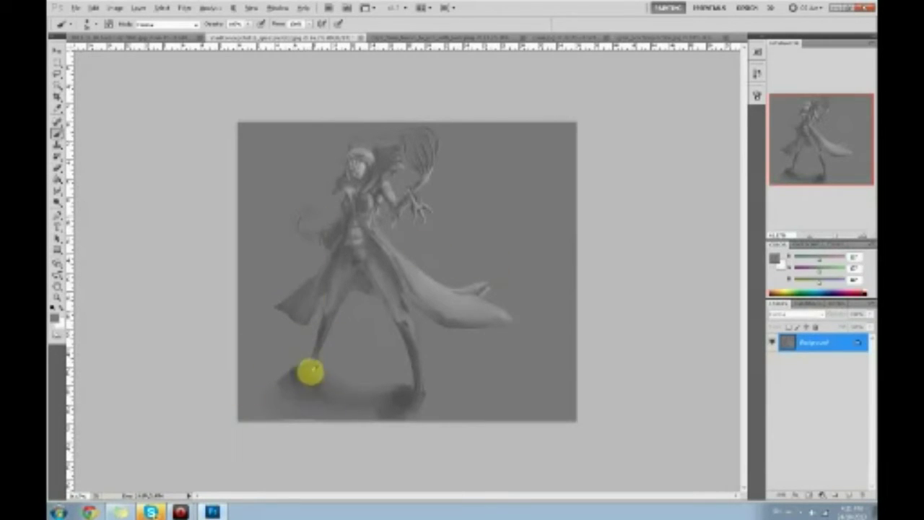
{"action": "left_click", "coordinate": [316, 372]}
Lower the brush opacity and paint back the ground shadow around the left foot into a narrower, softer shape
{"action": "mouse_move", "coordinate": [296, 387]}
{"action": "left_mouse_down"}
{"action": "mouse_move", "coordinate": [304, 419]}
{"action": "mouse_move", "coordinate": [274, 423]}
{"action": "mouse_move", "coordinate": [242, 412]}
{"action": "left_mouse_up"}
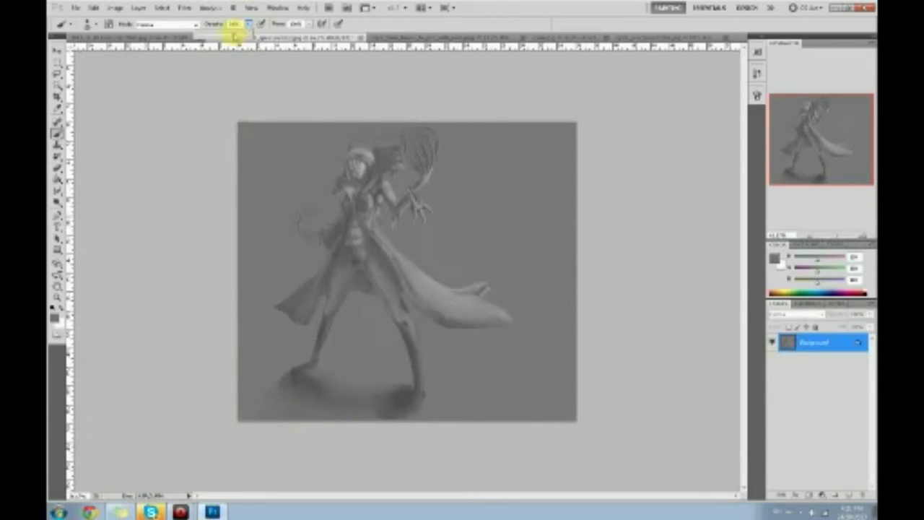
{"action": "mouse_move", "coordinate": [290, 378]}
{"action": "left_mouse_down"}
{"action": "mouse_move", "coordinate": [244, 395]}
{"action": "mouse_move", "coordinate": [301, 381]}
{"action": "mouse_move", "coordinate": [294, 381]}
{"action": "mouse_move", "coordinate": [333, 400]}
{"action": "mouse_move", "coordinate": [305, 387]}
{"action": "left_mouse_up"}
{"action": "mouse_move", "coordinate": [355, 361]}
{"action": "left_mouse_down"}
{"action": "mouse_move", "coordinate": [406, 399]}
{"action": "mouse_move", "coordinate": [291, 375]}
{"action": "mouse_move", "coordinate": [382, 394]}
{"action": "mouse_move", "coordinate": [301, 374]}
{"action": "mouse_move", "coordinate": [311, 379]}
{"action": "mouse_move", "coordinate": [266, 388]}
{"action": "mouse_move", "coordinate": [325, 401]}
{"action": "mouse_move", "coordinate": [288, 395]}
{"action": "left_mouse_up"}
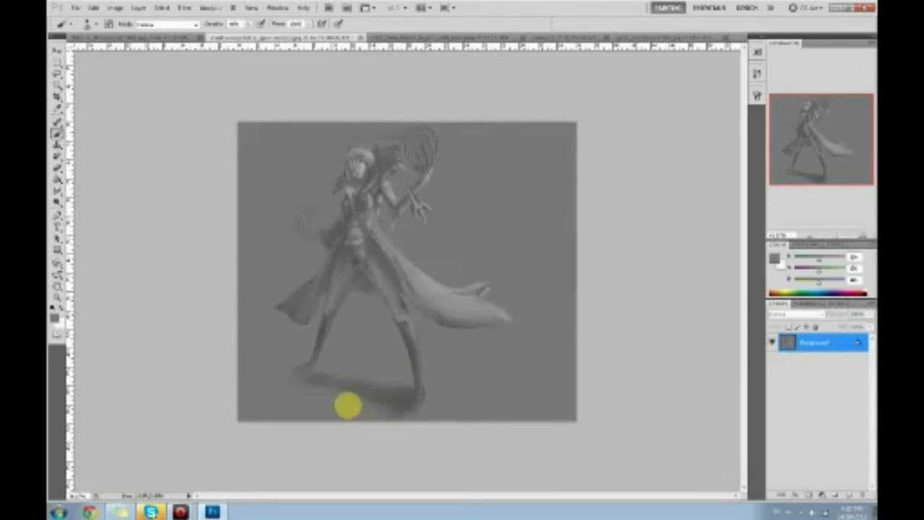
Reshape the foot on the viewer's right and its shadow with sampled greys, extending the boot tip downward
{"action": "left_click", "coordinate": [416, 407], "text": "alt"}
{"action": "left_click", "coordinate": [418, 278], "text": "alt"}
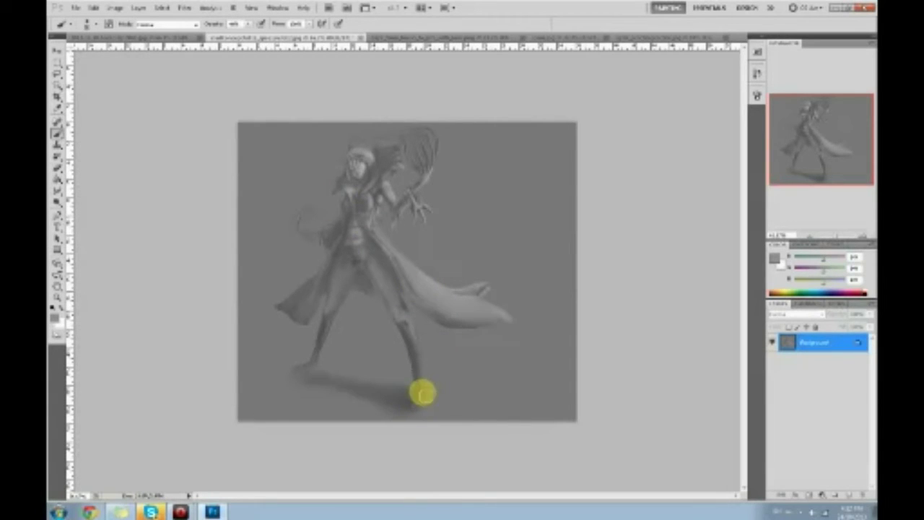
{"action": "left_click_drag", "start_coordinate": [423, 399], "coordinate": [414, 411]}
{"action": "left_click", "coordinate": [411, 350], "text": "alt"}
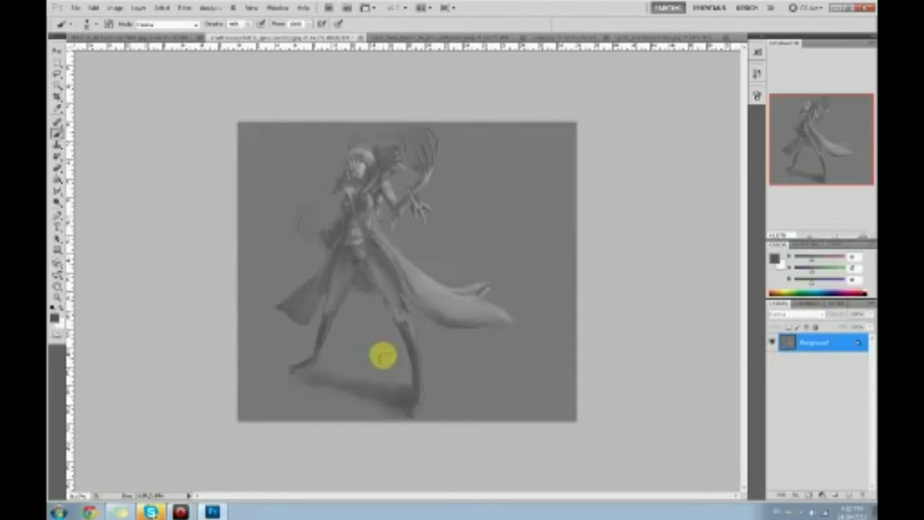
Assign the keyboard shortcut Ctrl+Alt+H to the Flip Canvas Horizontal command and save the shortcut settings
{"action": "left_click", "coordinate": [93, 8]}
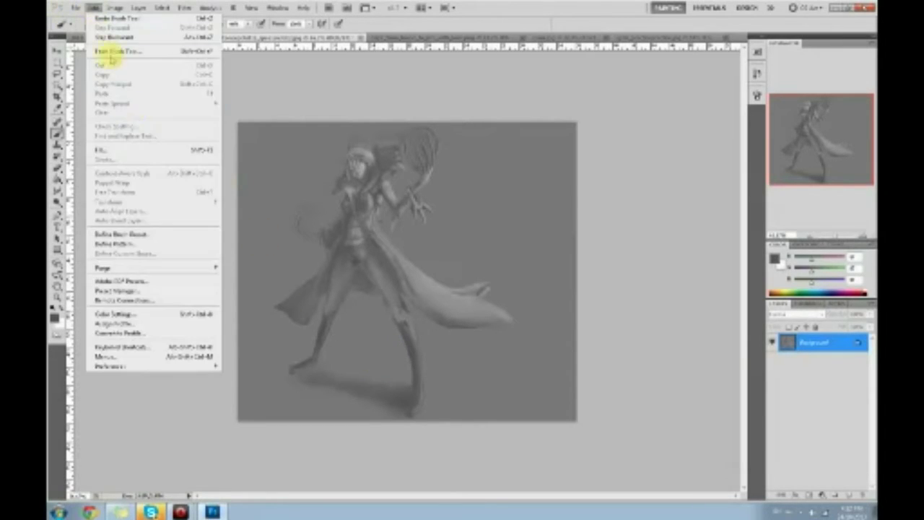
{"action": "left_click", "coordinate": [118, 348]}
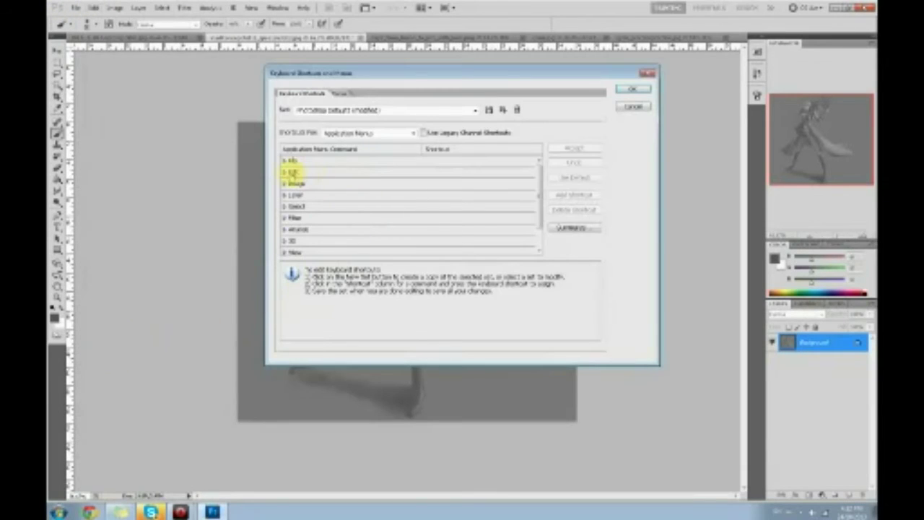
{"action": "left_click", "coordinate": [283, 184]}
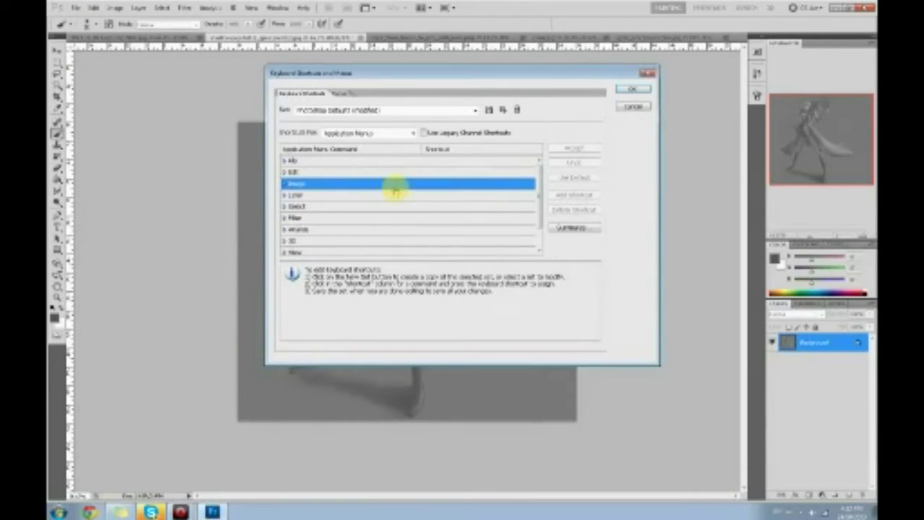
{"action": "left_click", "coordinate": [284, 185]}
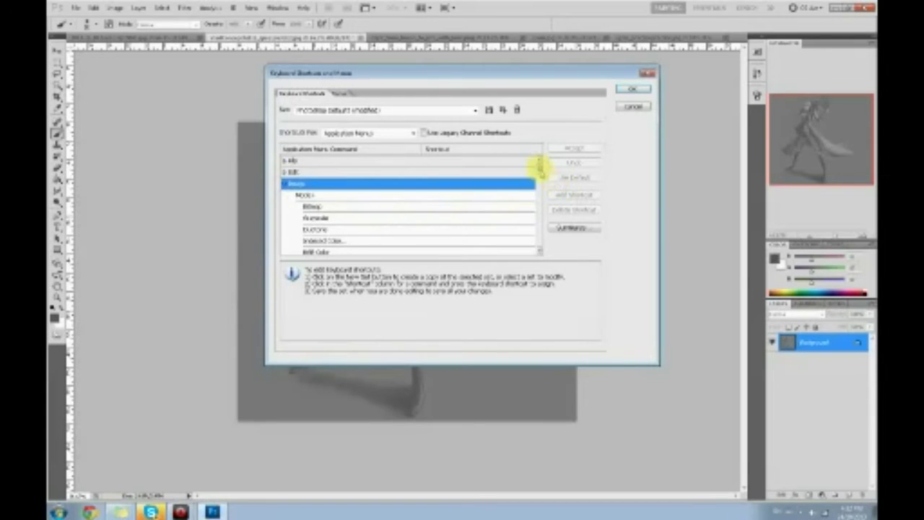
{"action": "left_click", "coordinate": [539, 179]}
{"action": "left_click_drag", "start_coordinate": [539, 179], "coordinate": [542, 221]}
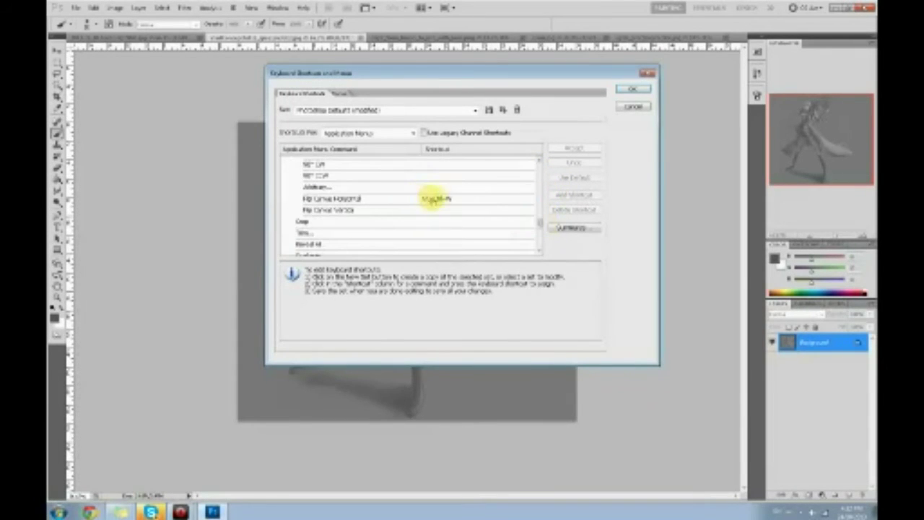
{"action": "left_click", "coordinate": [436, 198]}
{"action": "key", "text": "ctrl+alt+h"}
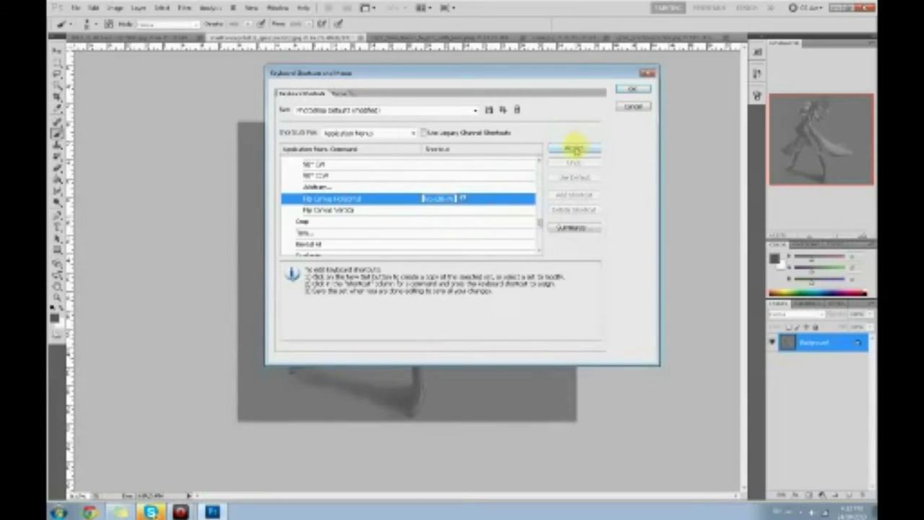
{"action": "left_click", "coordinate": [573, 149]}
{"action": "left_click", "coordinate": [633, 89]}
Flip the canvas horizontally back and forth to check the figure's pose and balance, ending in the original orientation
{"action": "key", "text": "ctrl+alt+h"}
{"action": "key", "text": "ctrl+alt+h"}
{"action": "key", "text": "ctrl+alt+h"}
{"action": "key", "text": "ctrl+alt+h"}
{"action": "key", "text": "ctrl+alt+h"}
{"action": "key", "text": "ctrl+alt+h"}
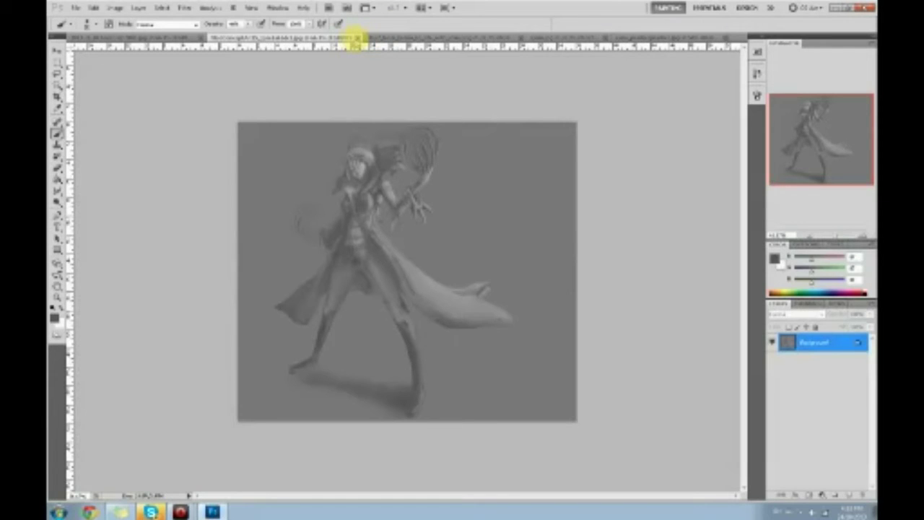
Close the character painting and bring up the front-view bald head portrait at a larger size
{"action": "left_click", "coordinate": [357, 37]}
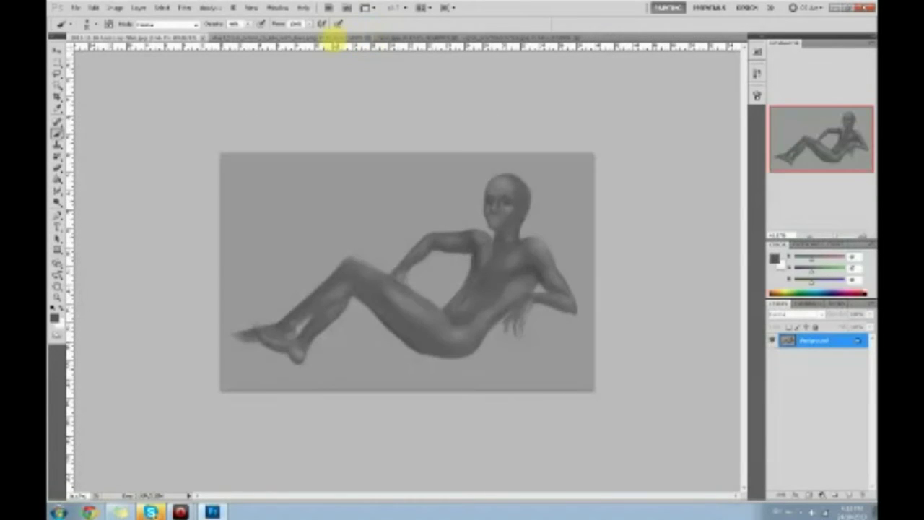
{"action": "left_click", "coordinate": [334, 38]}
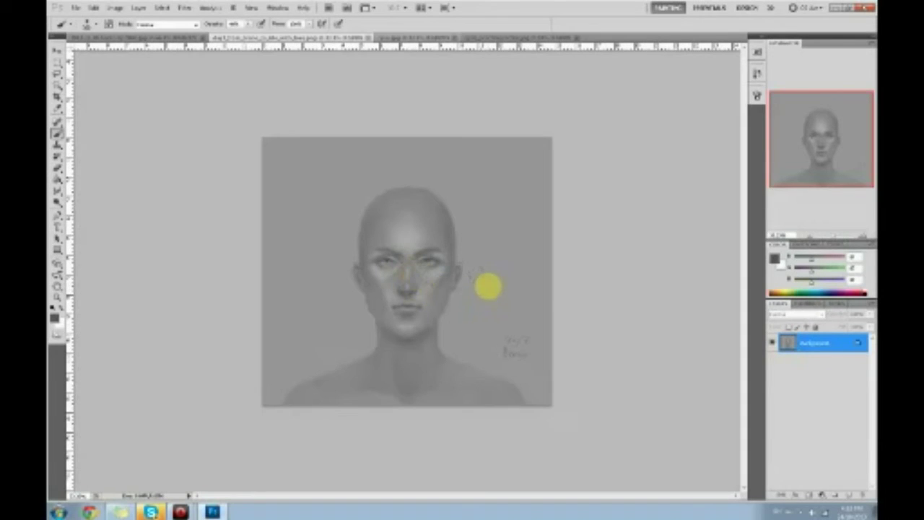
{"action": "key", "text": "ctrl+plus"}
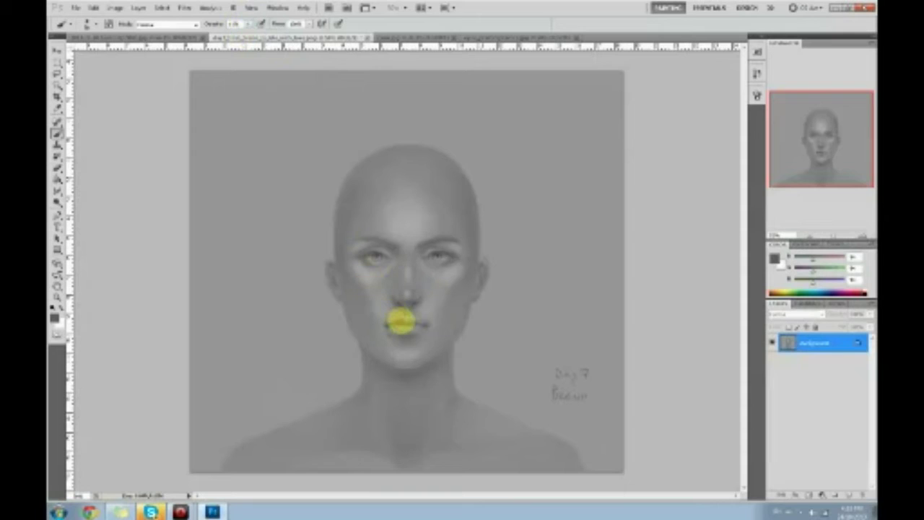
Repaint the lips and blend the mouth corners into the cheeks with greys sampled from the face
{"action": "left_click", "coordinate": [407, 322]}
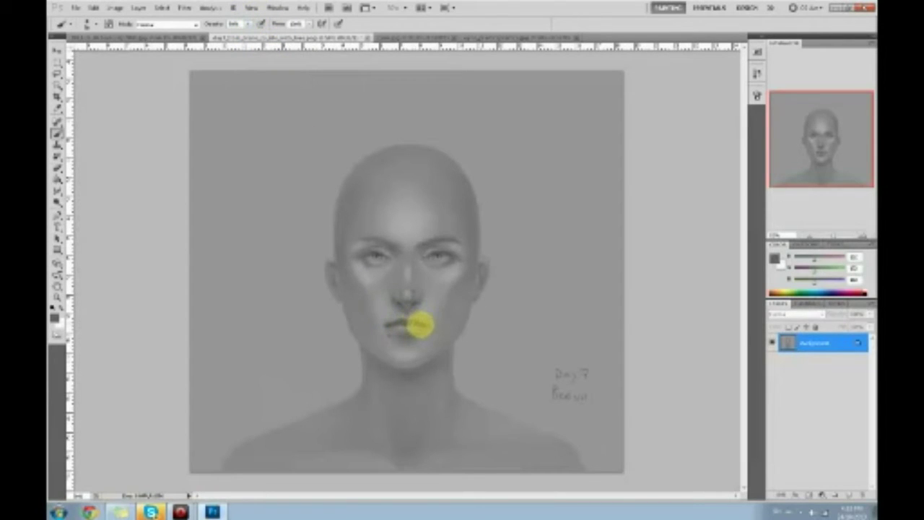
{"action": "left_click", "coordinate": [382, 326], "text": "alt"}
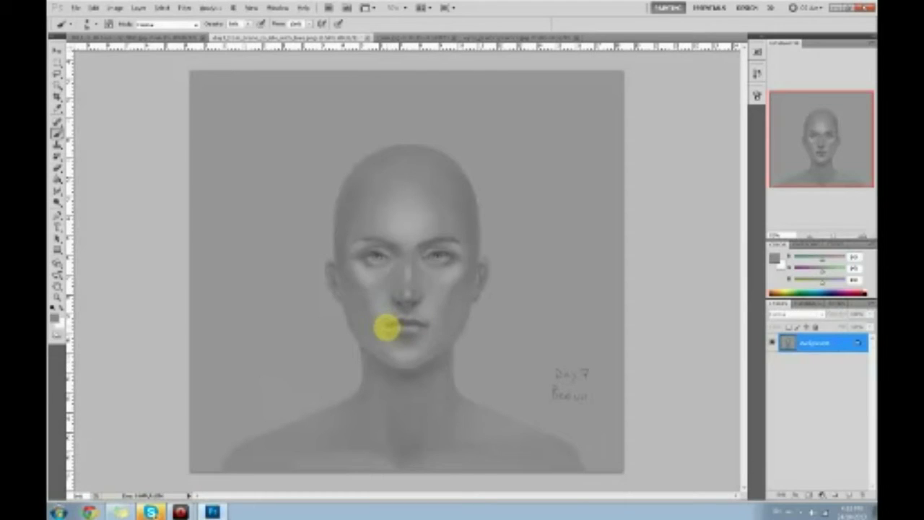
{"action": "left_click", "coordinate": [370, 296], "text": "alt"}
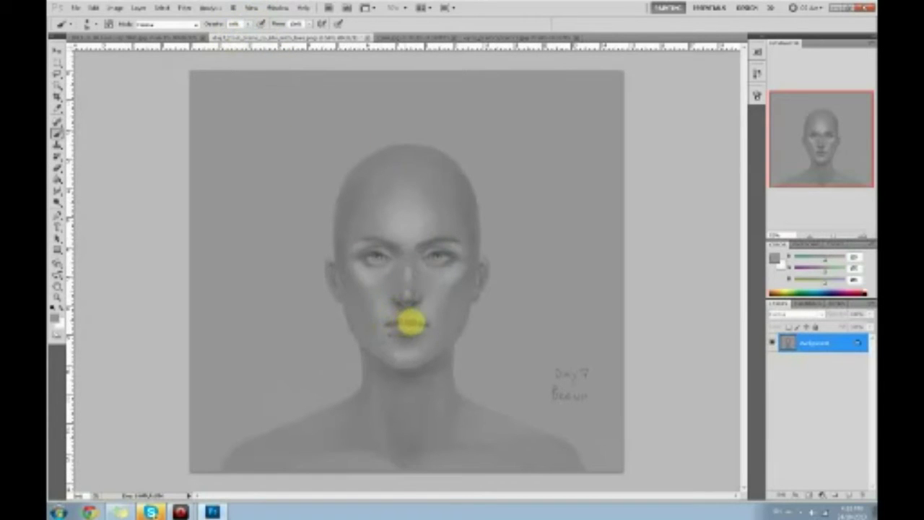
{"action": "left_click", "coordinate": [426, 326], "text": "alt"}
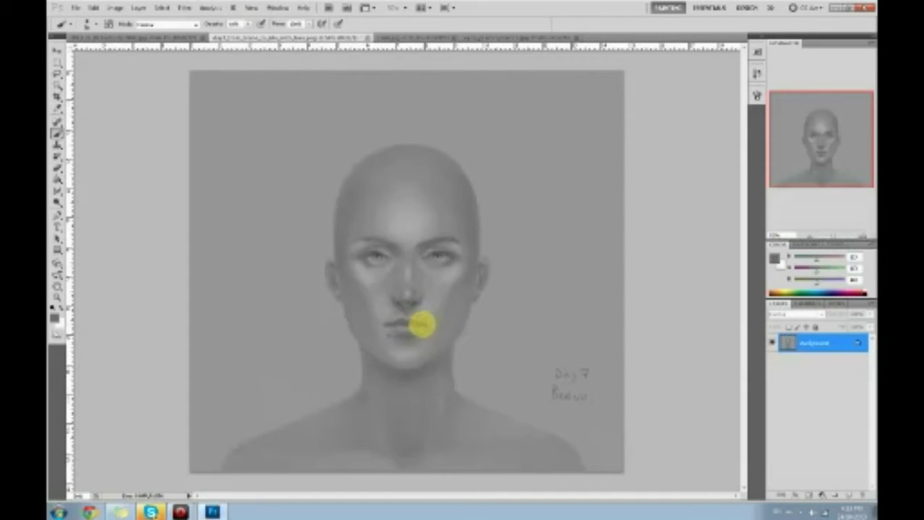
Darken the line between the lips with a dark grey sampled from the eye, and shade the base of the nose
{"action": "left_click", "coordinate": [435, 252], "text": "alt"}
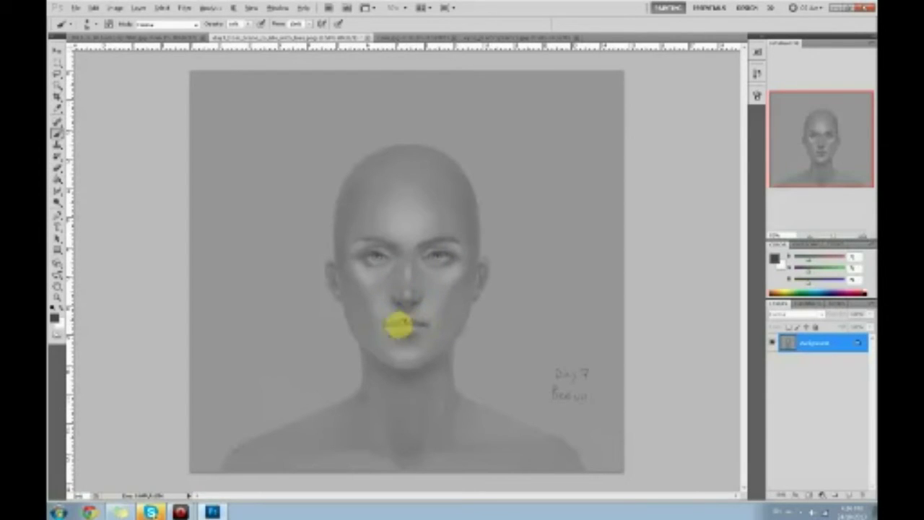
{"action": "left_click", "coordinate": [386, 324], "text": "alt"}
{"action": "left_click_drag", "start_coordinate": [383, 324], "coordinate": [428, 323]}
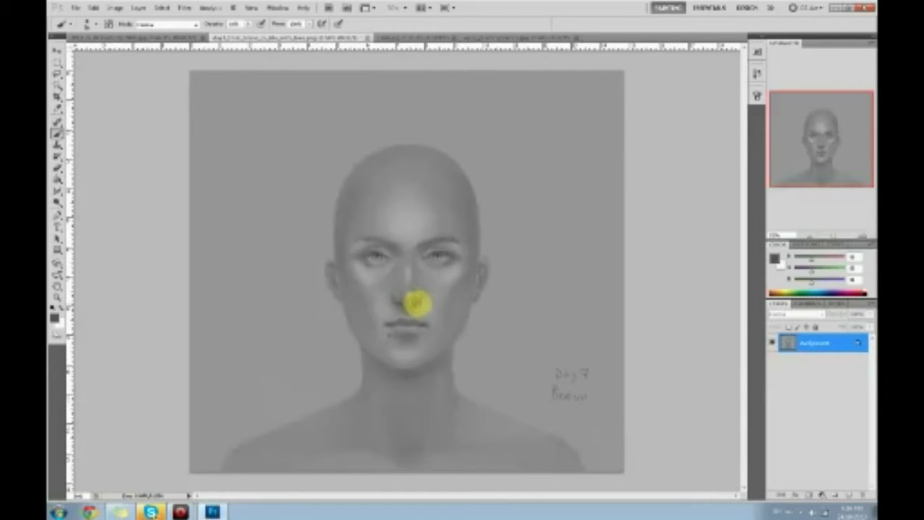
{"action": "left_click", "coordinate": [414, 304], "text": "alt"}
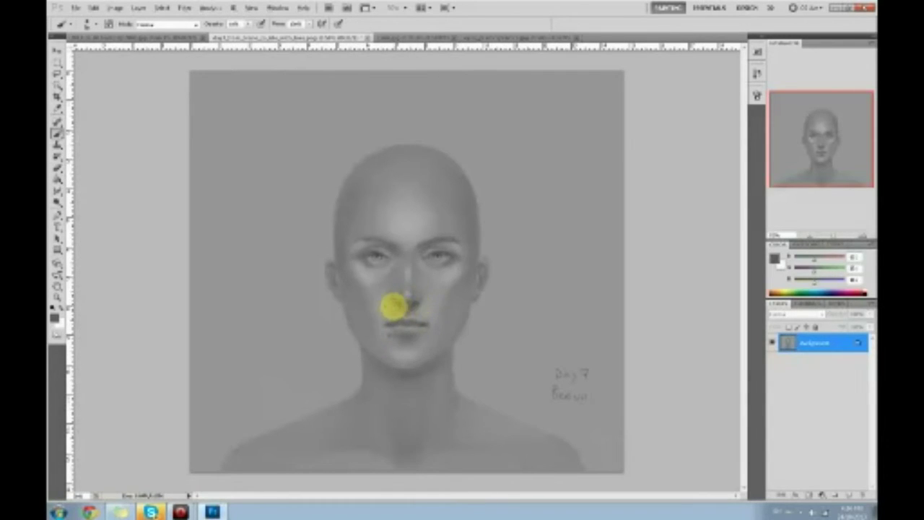
{"action": "left_click", "coordinate": [424, 306], "text": "alt"}
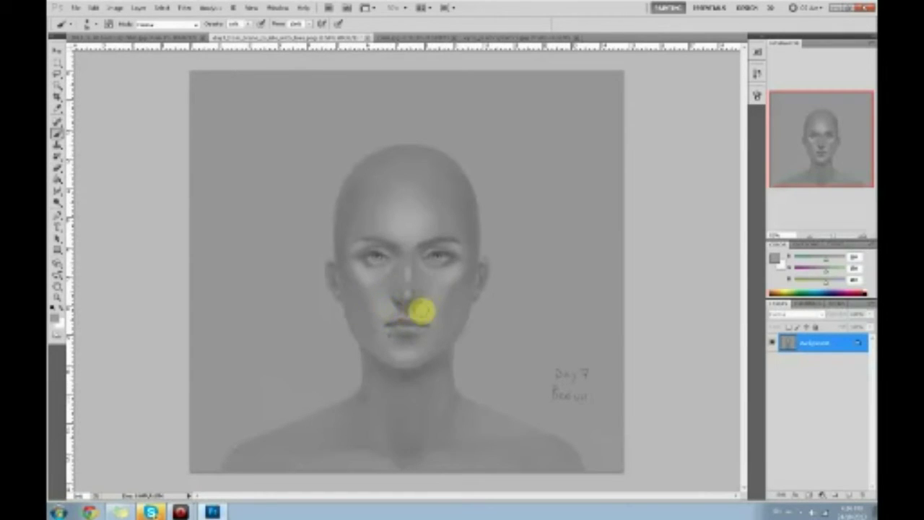
Define the eye and upper lid on the viewer's right with dark and mid greys sampled around it
{"action": "left_click", "coordinate": [441, 251], "text": "alt"}
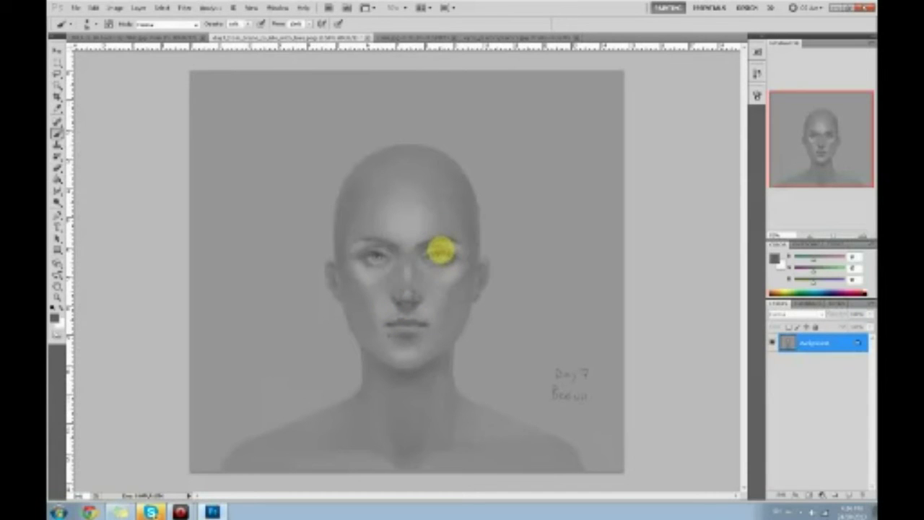
{"action": "left_click", "coordinate": [438, 256], "text": "alt"}
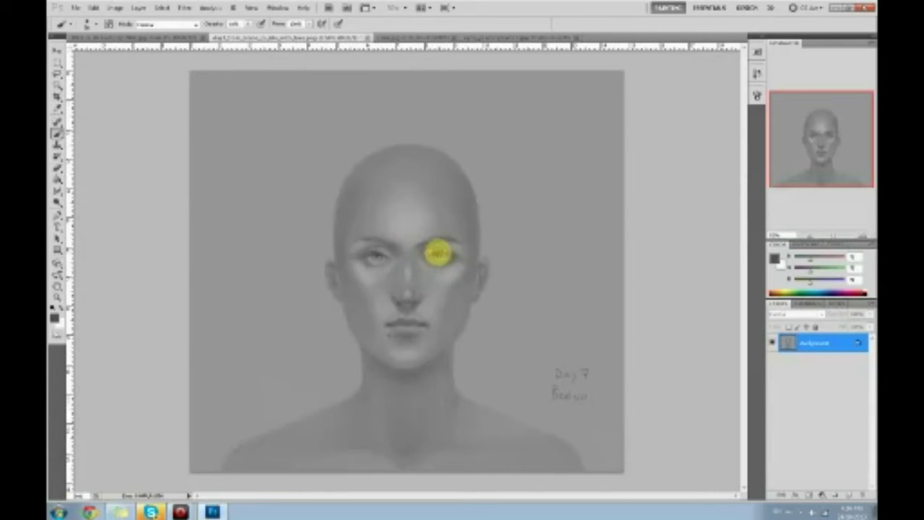
{"action": "left_click_drag", "start_coordinate": [434, 254], "coordinate": [447, 254]}
{"action": "left_click", "coordinate": [447, 250], "text": "alt"}
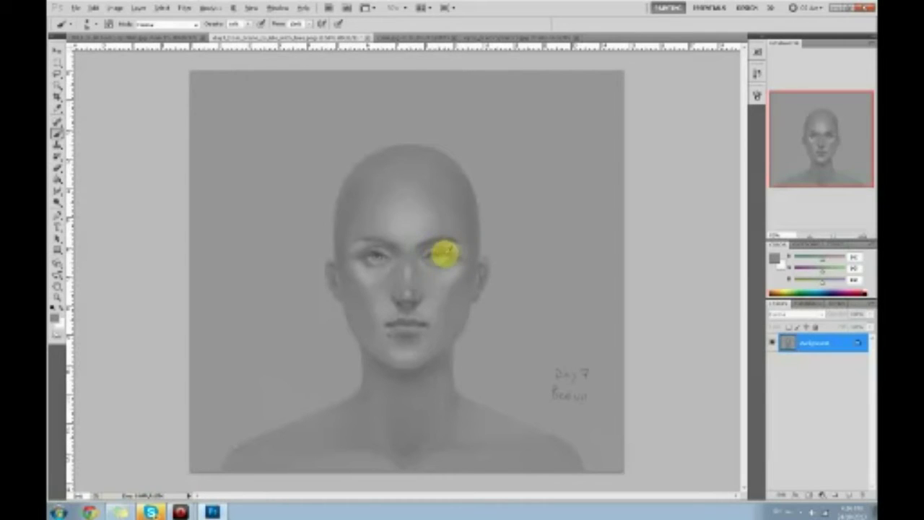
{"action": "left_click", "coordinate": [445, 254], "text": "alt"}
Paint the eye on the viewer's left to match, and touch up both eyes' lids with sampled greys
{"action": "left_click", "coordinate": [376, 254], "text": "alt"}
{"action": "mouse_move", "coordinate": [371, 254]}
{"action": "left_mouse_down"}
{"action": "mouse_move", "coordinate": [360, 258]}
{"action": "mouse_move", "coordinate": [396, 250]}
{"action": "left_mouse_up"}
{"action": "left_click", "coordinate": [361, 264], "text": "alt"}
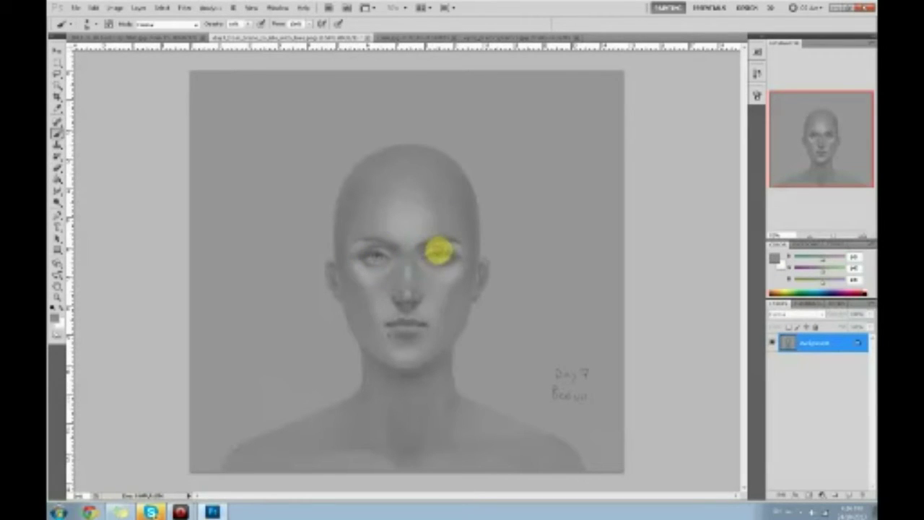
{"action": "left_click", "coordinate": [438, 254], "text": "alt"}
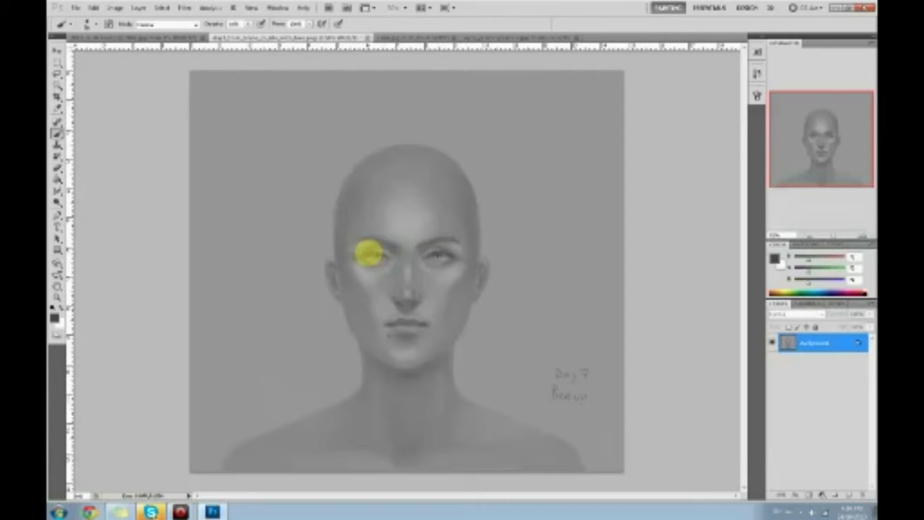
{"action": "left_click", "coordinate": [367, 263], "text": "alt"}
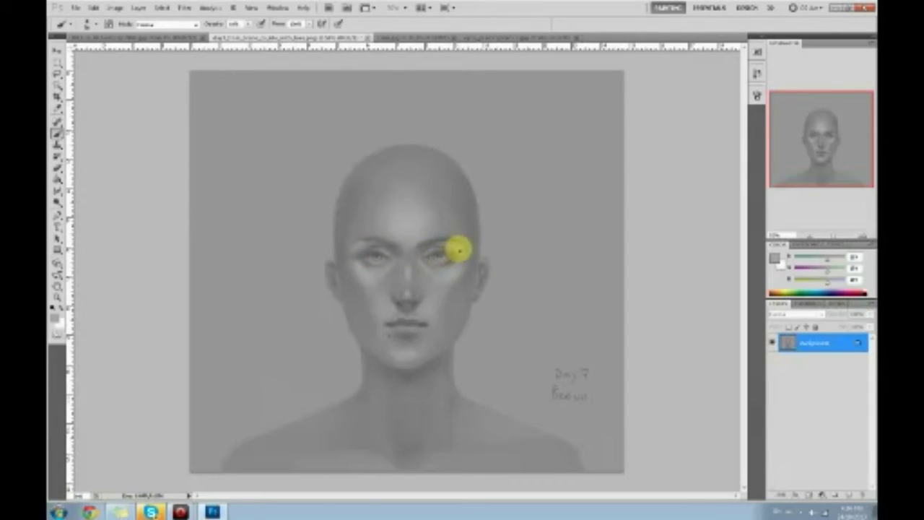
{"action": "left_click", "coordinate": [447, 256], "text": "alt"}
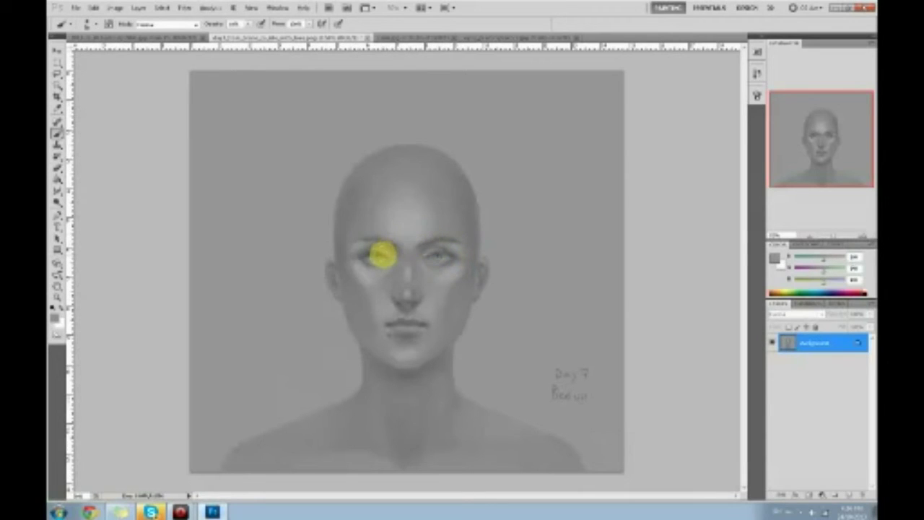
Deepen the shadows around both eyes with the Burn tool, and return to the Brush tool
{"action": "left_click", "coordinate": [57, 202]}
{"action": "left_click", "coordinate": [73, 210]}
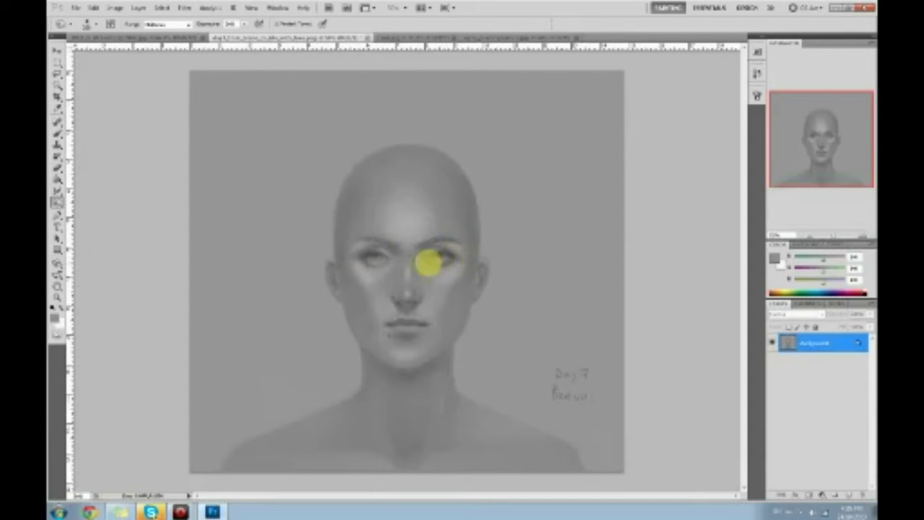
{"action": "key", "text": "b"}
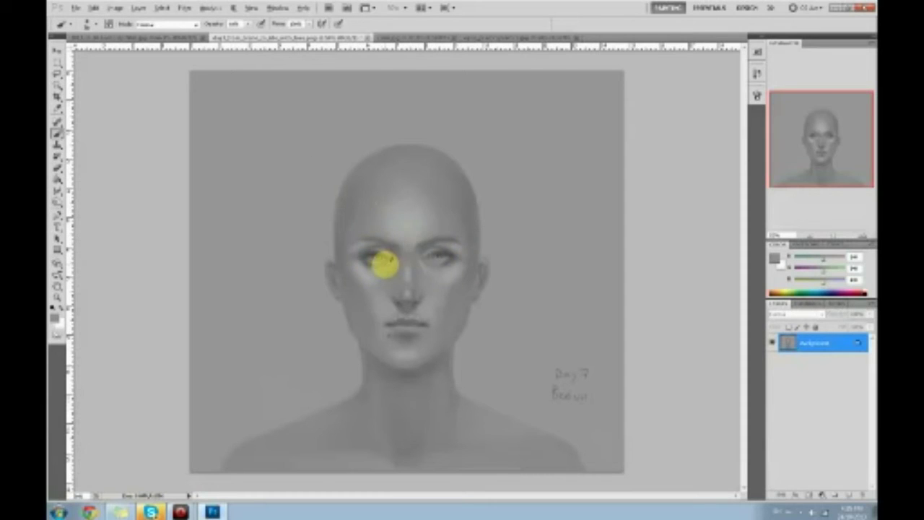
Soften the lower lid and the area beneath the eye on the viewer's left with sampled greys
{"action": "left_click", "coordinate": [369, 263], "text": "alt"}
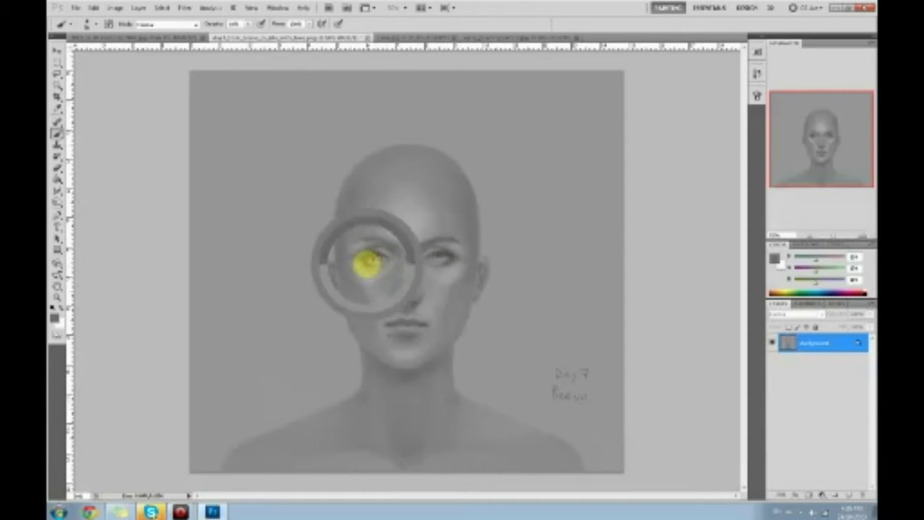
{"action": "left_click", "coordinate": [375, 267], "text": "alt"}
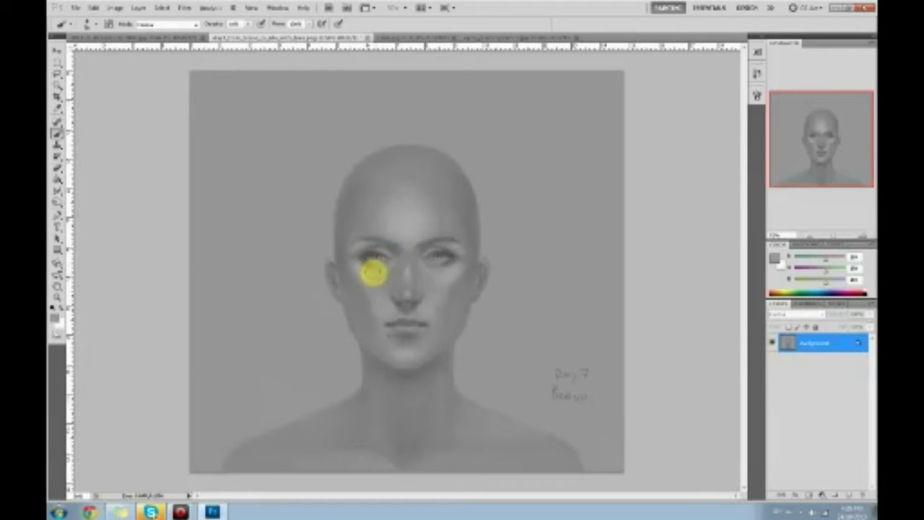
{"action": "left_click", "coordinate": [387, 269], "text": "alt"}
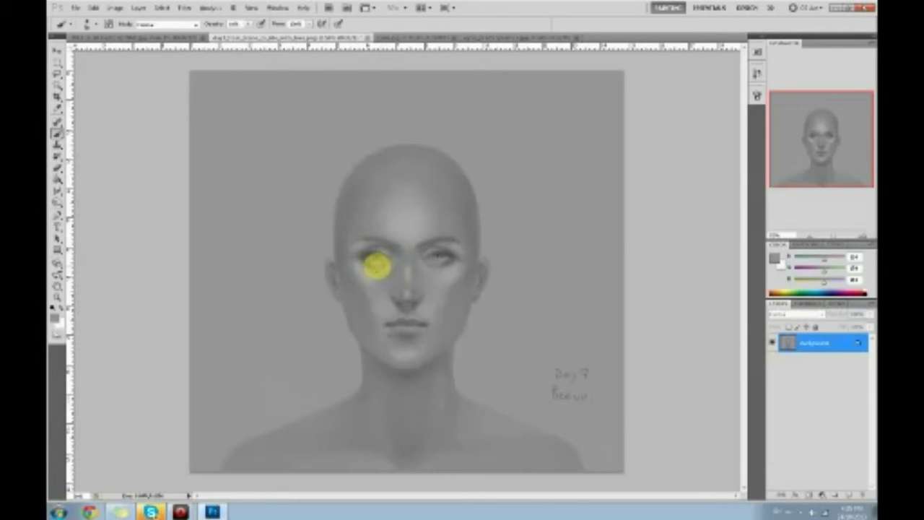
{"action": "left_click", "coordinate": [371, 264], "text": "alt"}
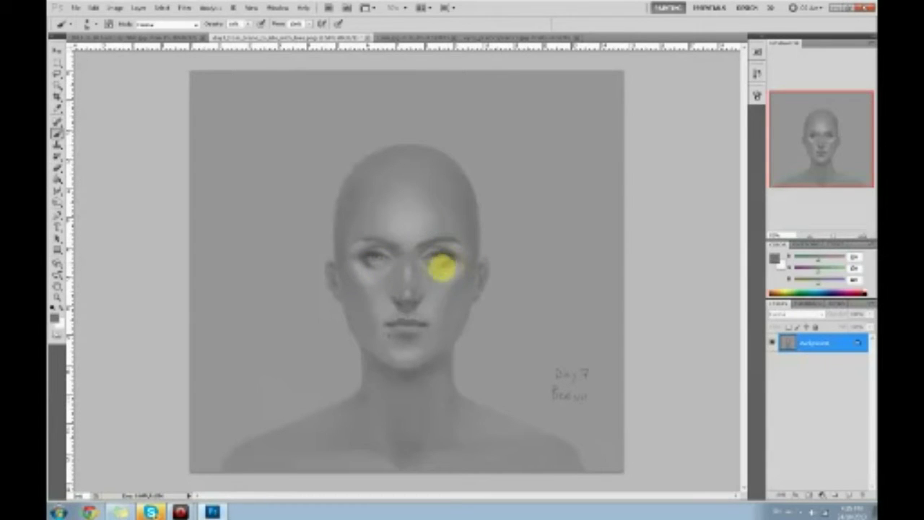
Shade the lower lid and outer corner of the eye on the viewer's right with sampled grey
{"action": "left_click", "coordinate": [436, 264], "text": "alt"}
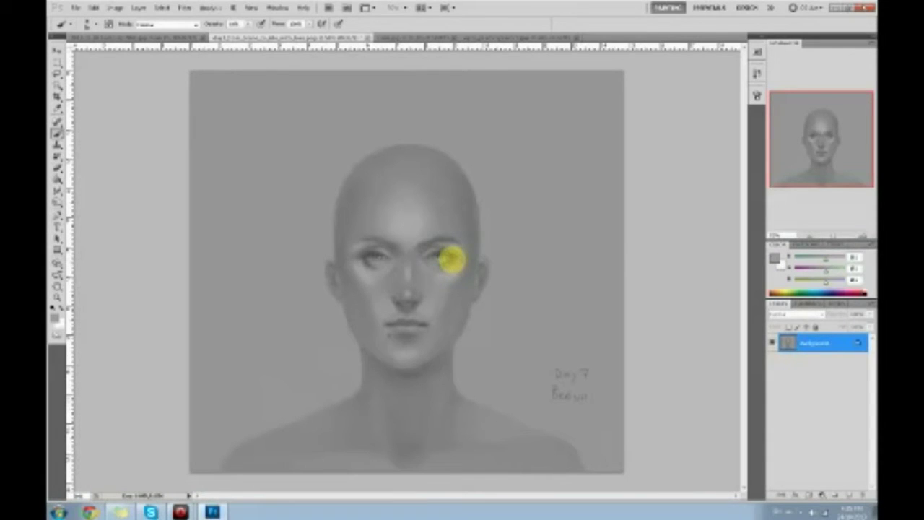
{"action": "left_click", "coordinate": [457, 261]}
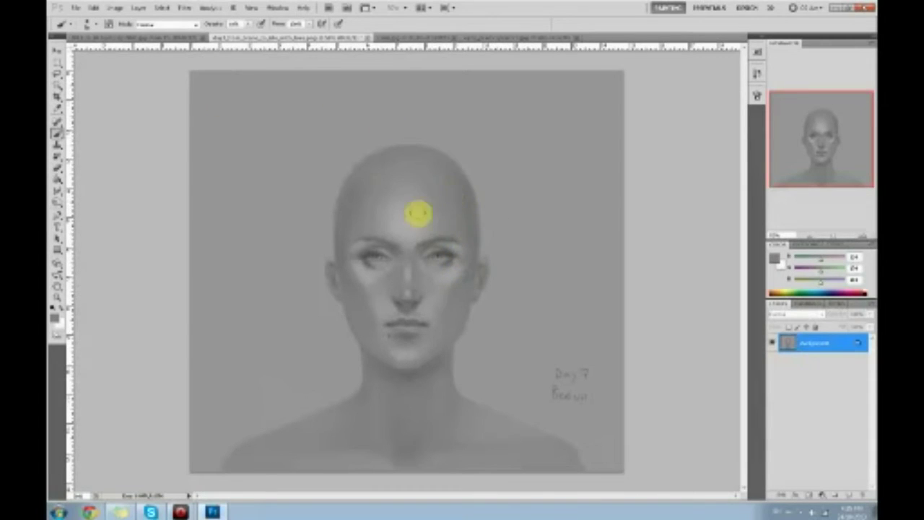
{"action": "left_click", "coordinate": [465, 267]}
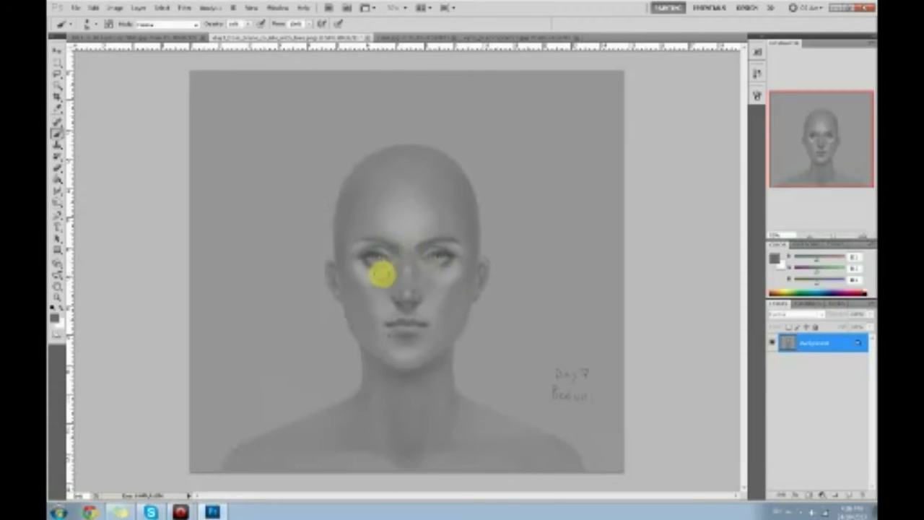
Blend the inner cheeks below both eyes into the sides of the nose with sampled greys
{"action": "left_click", "coordinate": [378, 280], "text": "alt"}
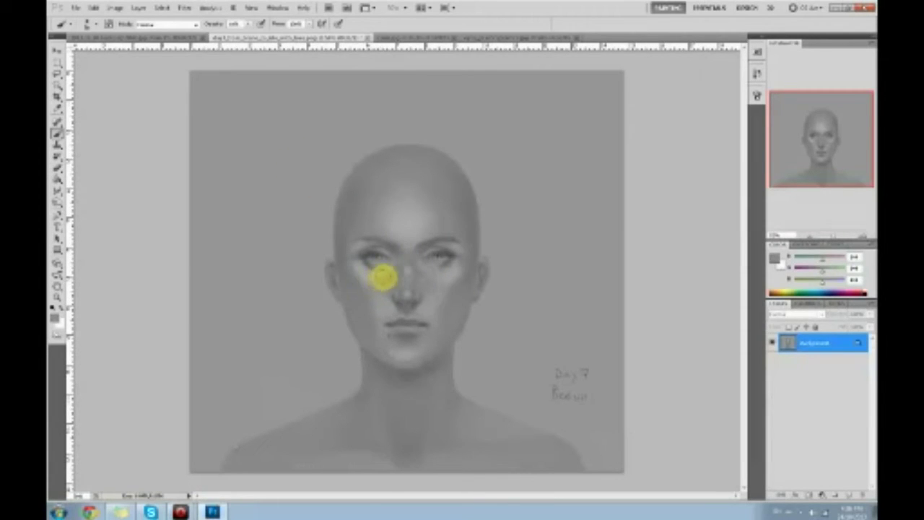
{"action": "left_click", "coordinate": [446, 274], "text": "alt"}
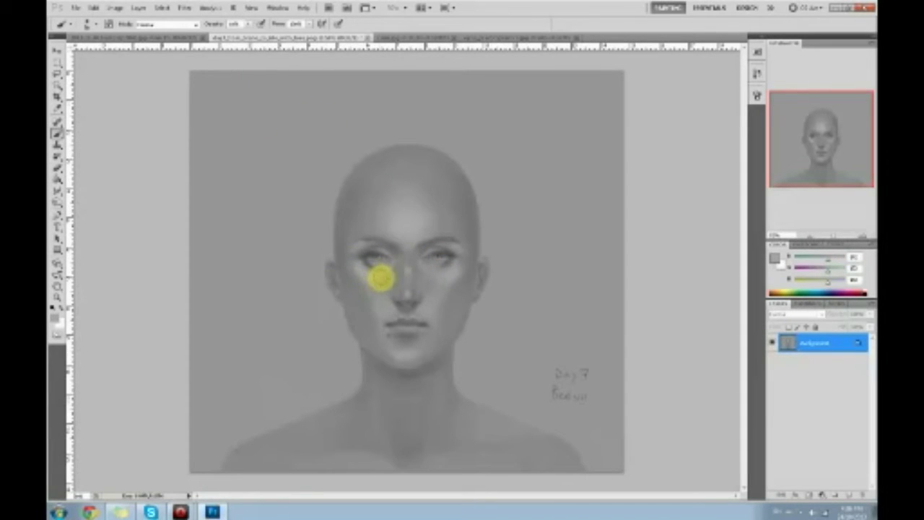
{"action": "mouse_move", "coordinate": [441, 282]}
{"action": "left_mouse_down"}
{"action": "mouse_move", "coordinate": [428, 285]}
{"action": "mouse_move", "coordinate": [439, 290]}
{"action": "mouse_move", "coordinate": [443, 273]}
{"action": "left_mouse_up"}
{"action": "left_click", "coordinate": [427, 272], "text": "alt"}
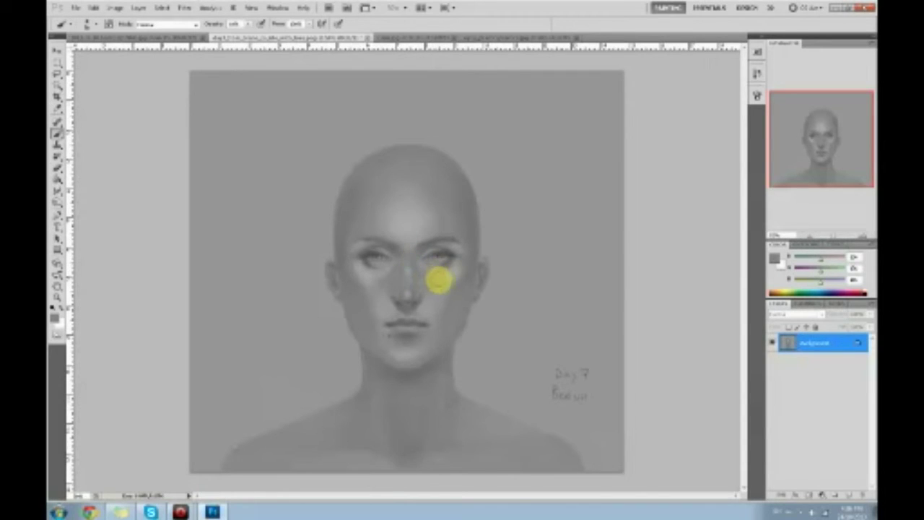
{"action": "left_click", "coordinate": [389, 275], "text": "alt"}
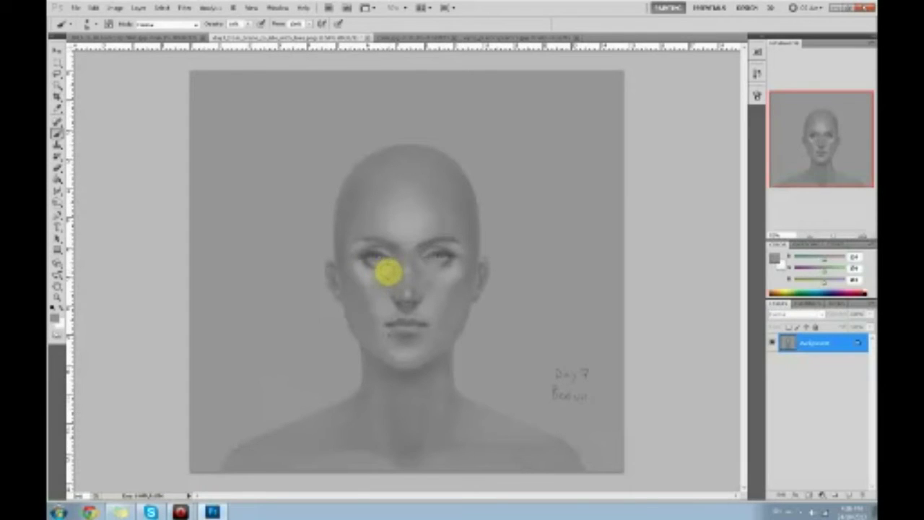
Shade the chin area, the inner eye corners and the brow using greys sampled from the nose bridge and eyes
{"action": "left_click", "coordinate": [416, 266], "text": "alt"}
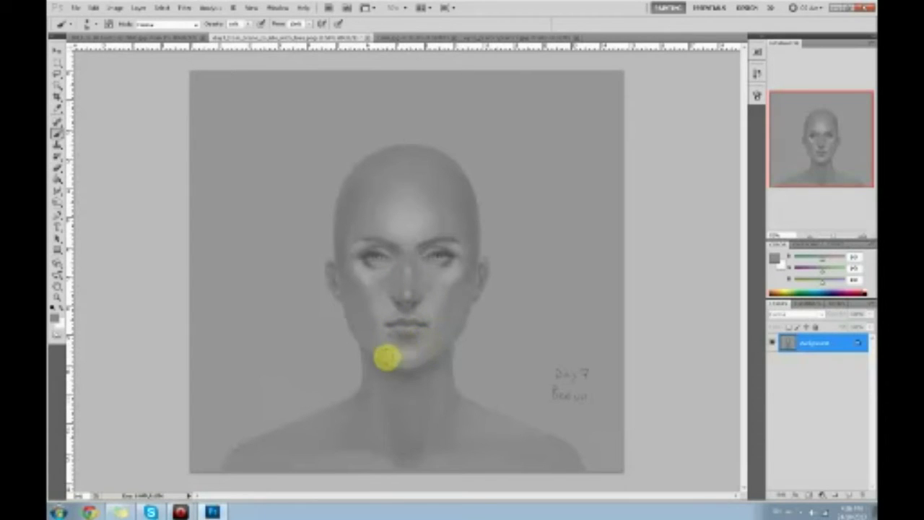
{"action": "left_click", "coordinate": [379, 256], "text": "alt"}
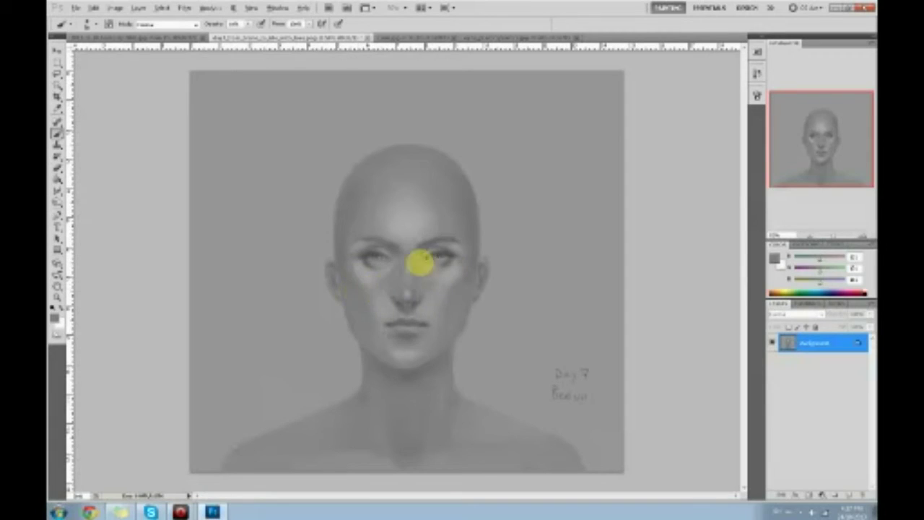
{"action": "left_click", "coordinate": [436, 252], "text": "alt"}
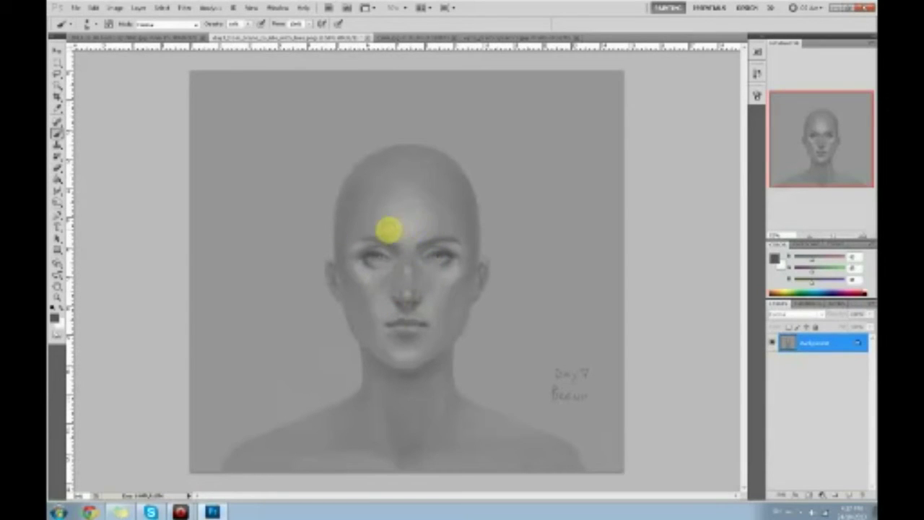
Smooth the forehead above both eyebrows and between them, blending light and mid greys sampled from the skin
{"action": "left_click", "coordinate": [366, 216], "text": "alt"}
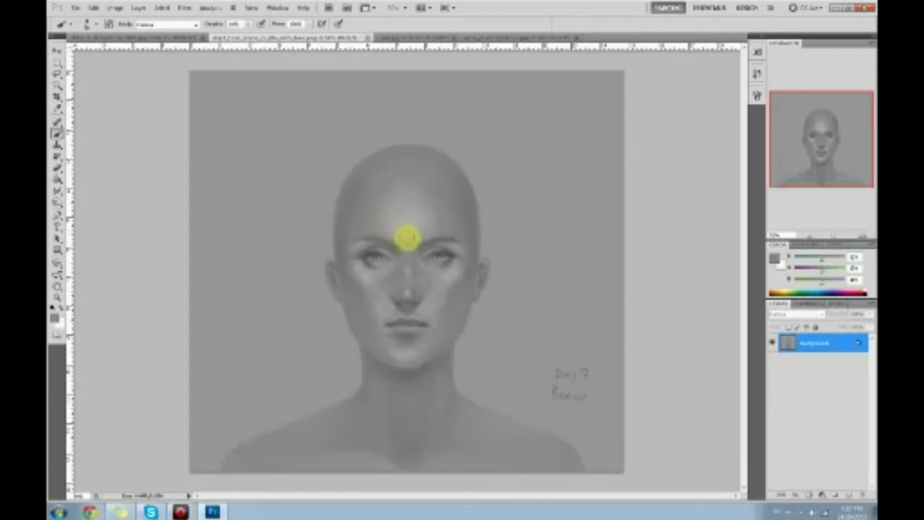
{"action": "left_click", "coordinate": [395, 228], "text": "alt"}
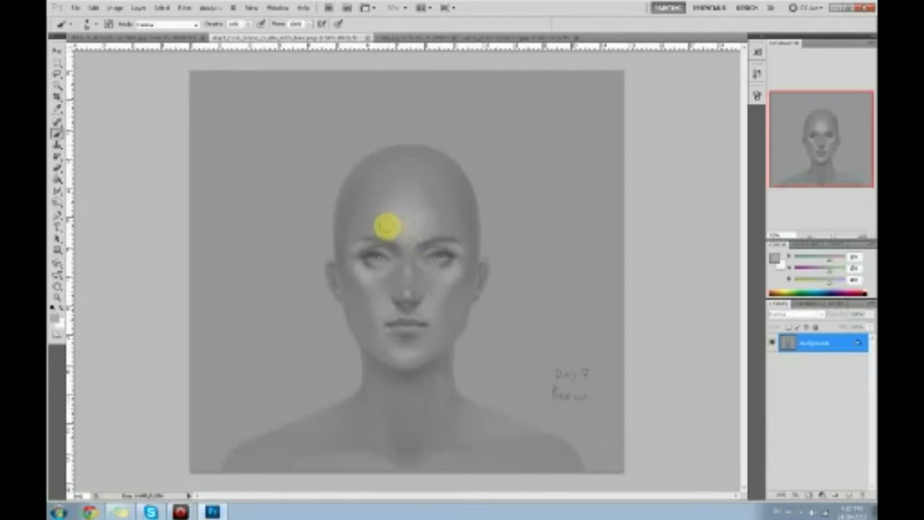
{"action": "mouse_move", "coordinate": [381, 226]}
{"action": "left_mouse_down"}
{"action": "mouse_move", "coordinate": [369, 213]}
{"action": "mouse_move", "coordinate": [364, 226]}
{"action": "left_mouse_up"}
{"action": "left_click", "coordinate": [366, 217], "text": "alt"}
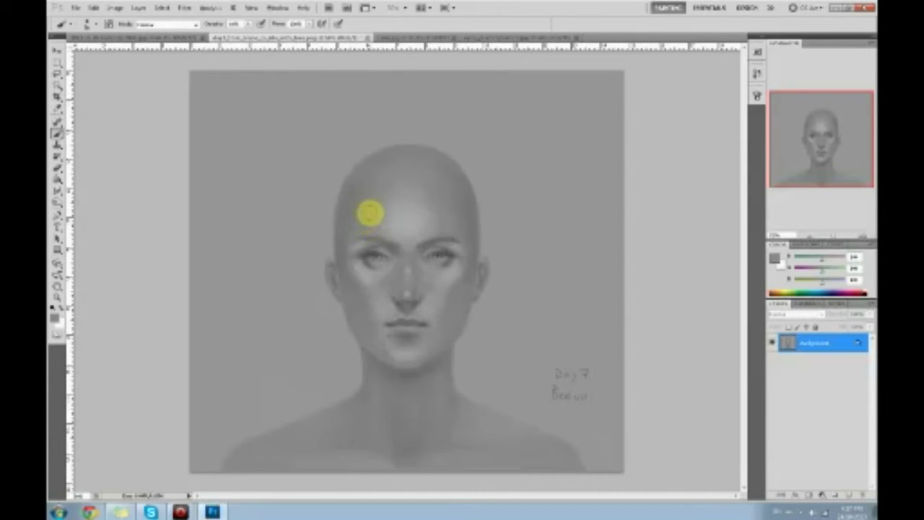
{"action": "left_click", "coordinate": [424, 229], "text": "alt"}
{"action": "left_click", "coordinate": [419, 225], "text": "alt"}
{"action": "mouse_move", "coordinate": [419, 231]}
{"action": "left_mouse_down"}
{"action": "mouse_move", "coordinate": [398, 231]}
{"action": "mouse_move", "coordinate": [417, 213]}
{"action": "left_mouse_up"}
{"action": "left_click", "coordinate": [406, 224], "text": "alt"}
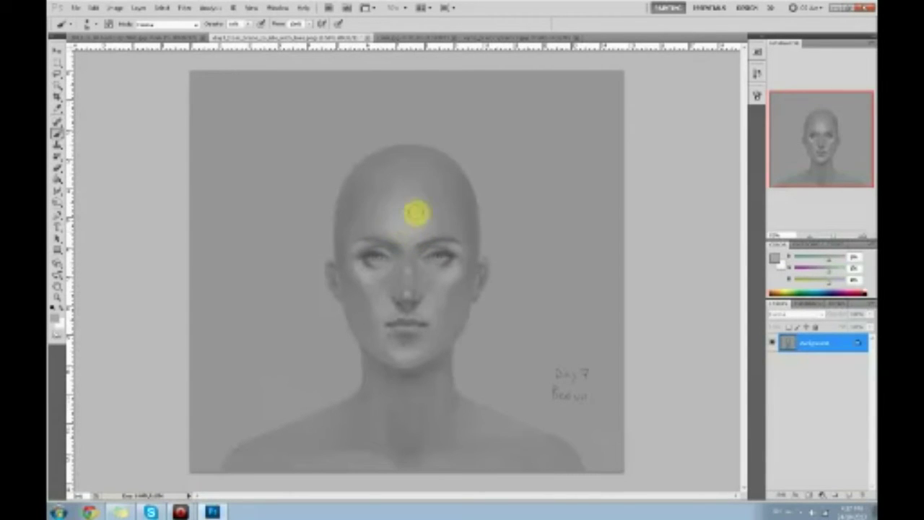
Touch up the jaw and cheek and blend the skin around the outer corners of both eyes with sampled greys
{"action": "left_click", "coordinate": [386, 353], "text": "alt"}
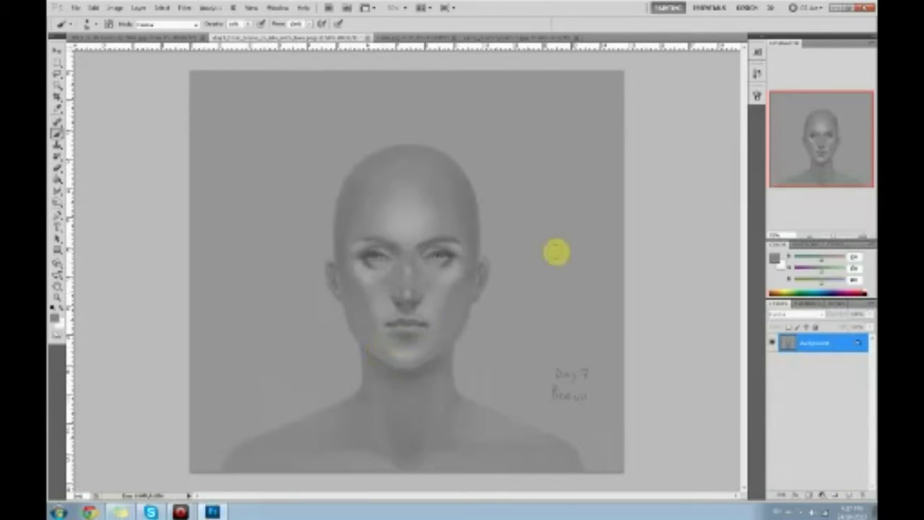
{"action": "left_click", "coordinate": [451, 278], "text": "alt"}
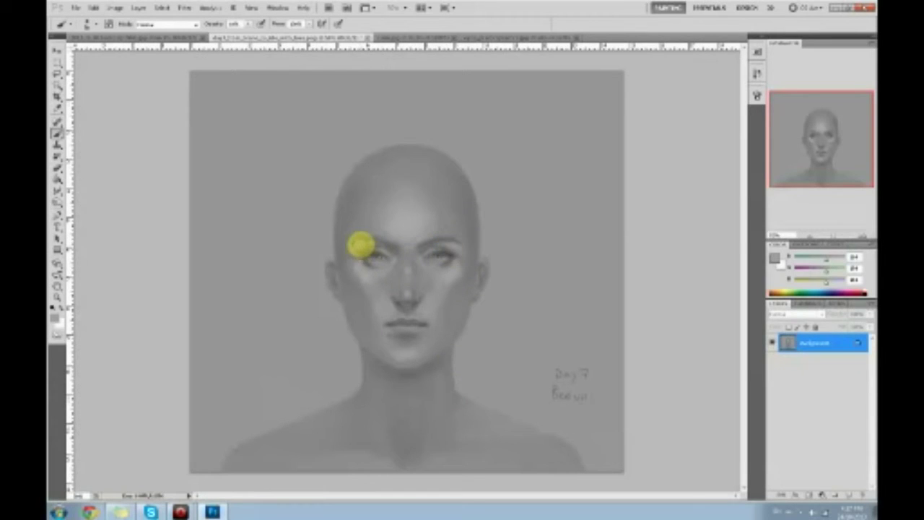
{"action": "left_click", "coordinate": [363, 255], "text": "alt"}
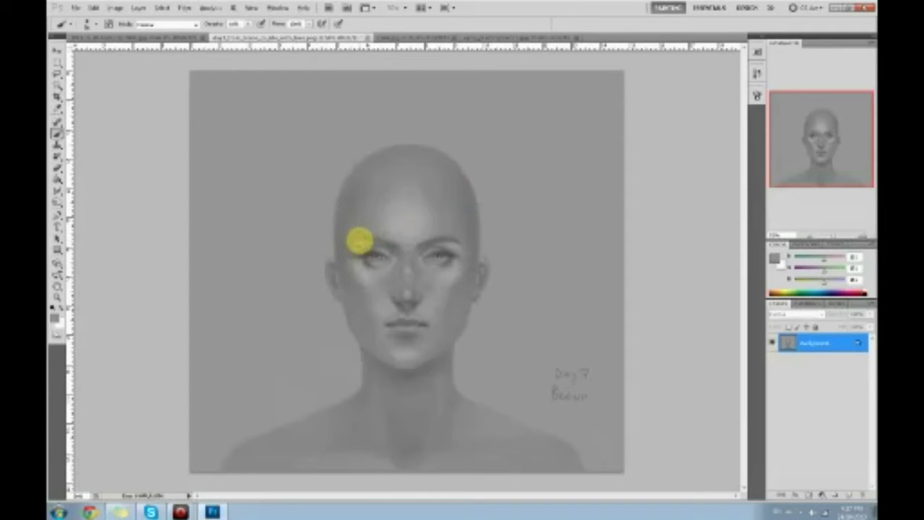
{"action": "left_click", "coordinate": [439, 253], "text": "alt"}
{"action": "left_click", "coordinate": [453, 248], "text": "alt"}
{"action": "left_click", "coordinate": [456, 247], "text": "alt"}
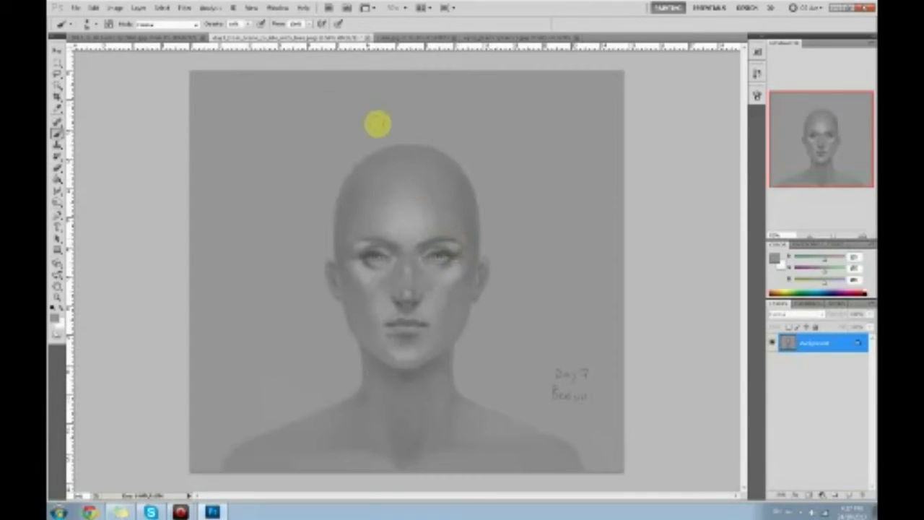
{"action": "left_click", "coordinate": [460, 248], "text": "alt"}
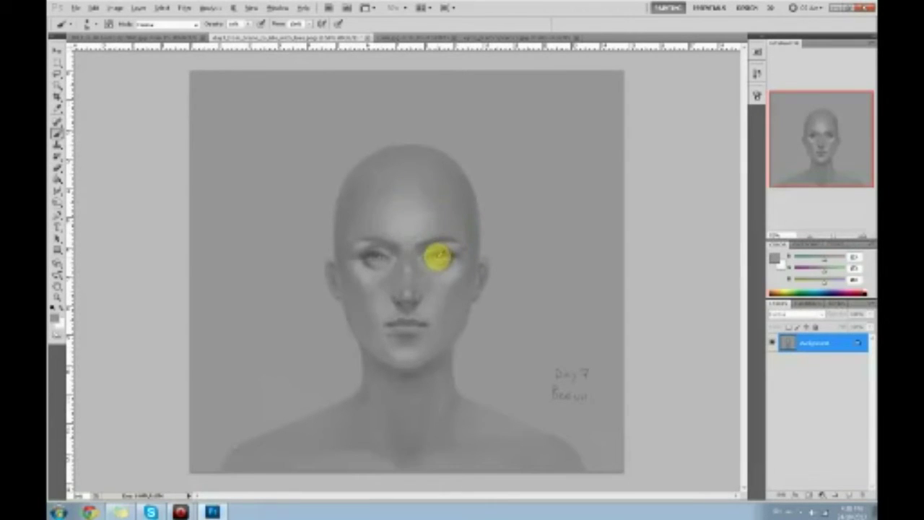
Darken the inner ends of both eyebrows and blend them into the nose bridge with greys sampled from the brows
{"action": "left_click", "coordinate": [420, 244], "text": "alt"}
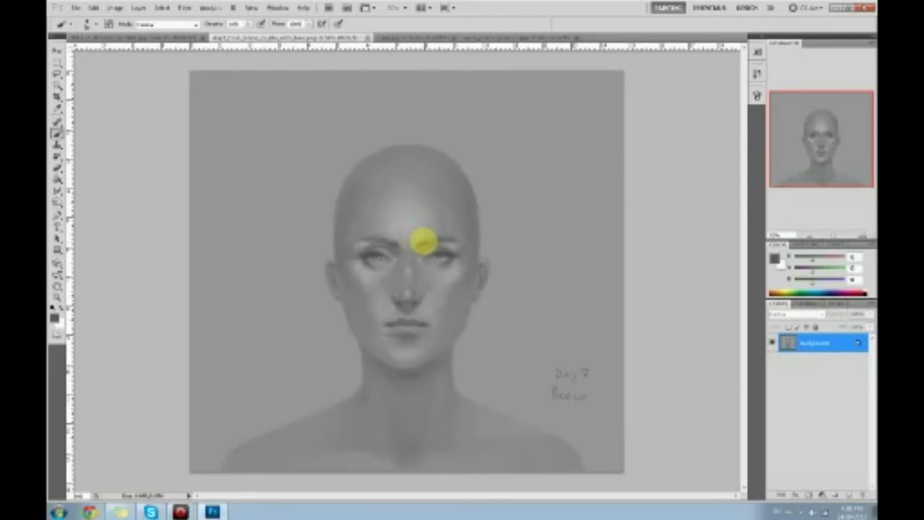
{"action": "left_click", "coordinate": [398, 243], "text": "alt"}
{"action": "left_click", "coordinate": [396, 240], "text": "alt"}
{"action": "left_click", "coordinate": [397, 242], "text": "alt"}
{"action": "left_click", "coordinate": [416, 247], "text": "alt"}
{"action": "left_click", "coordinate": [415, 251], "text": "alt"}
{"action": "left_click", "coordinate": [416, 246], "text": "alt"}
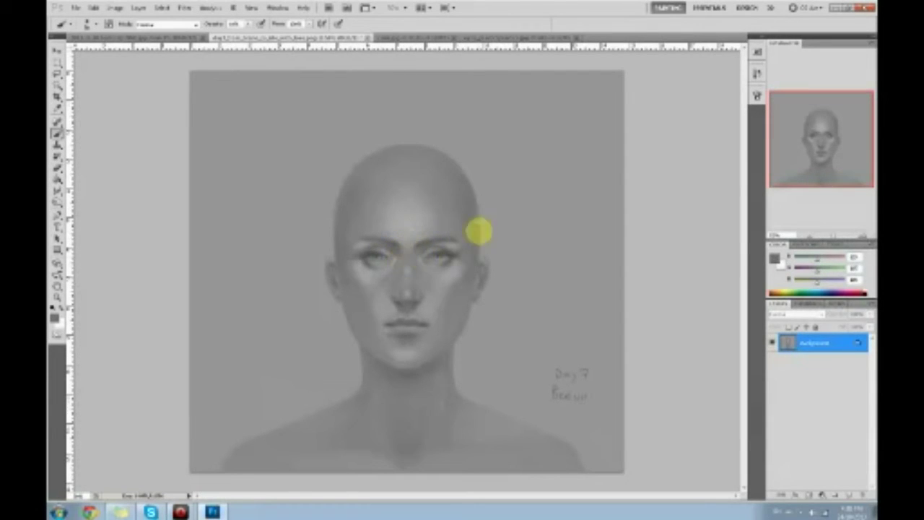
{"action": "left_click", "coordinate": [416, 245], "text": "alt"}
Refine the outer tails of both eyebrows and the arch on the viewer's right with sampled mid and dark greys
{"action": "left_click", "coordinate": [456, 235], "text": "alt"}
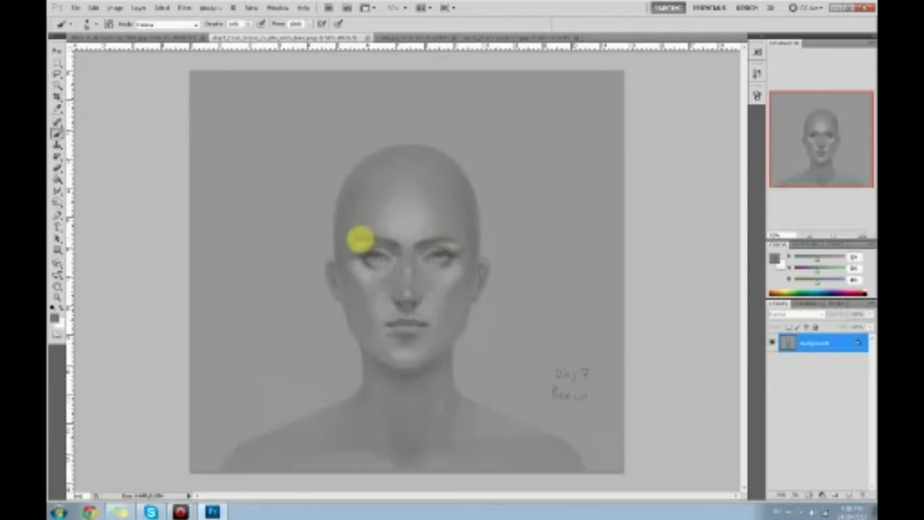
{"action": "left_click", "coordinate": [355, 243], "text": "alt"}
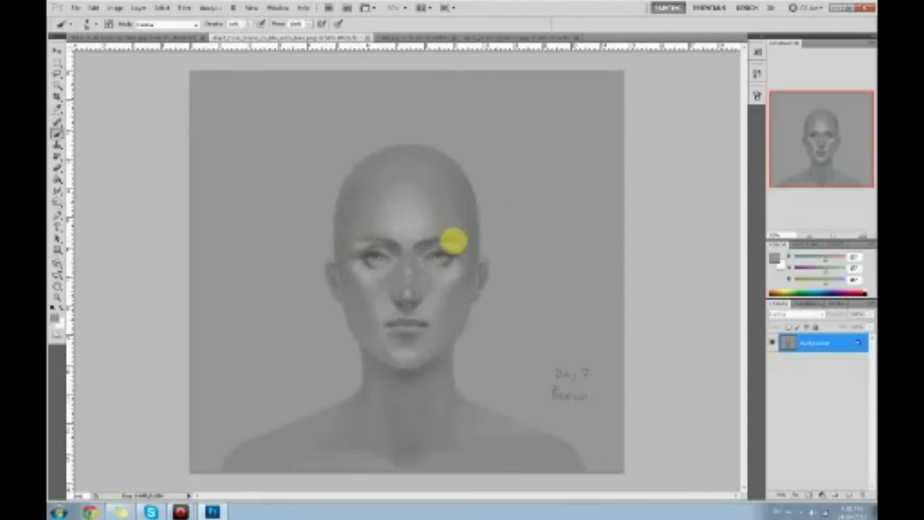
{"action": "left_click", "coordinate": [411, 247], "text": "alt"}
{"action": "left_click", "coordinate": [421, 243], "text": "alt"}
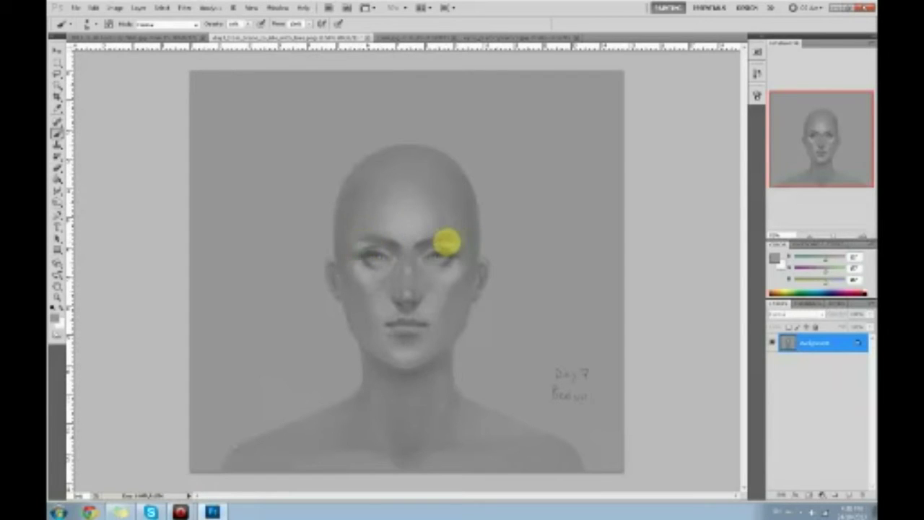
{"action": "left_click", "coordinate": [440, 241], "text": "alt"}
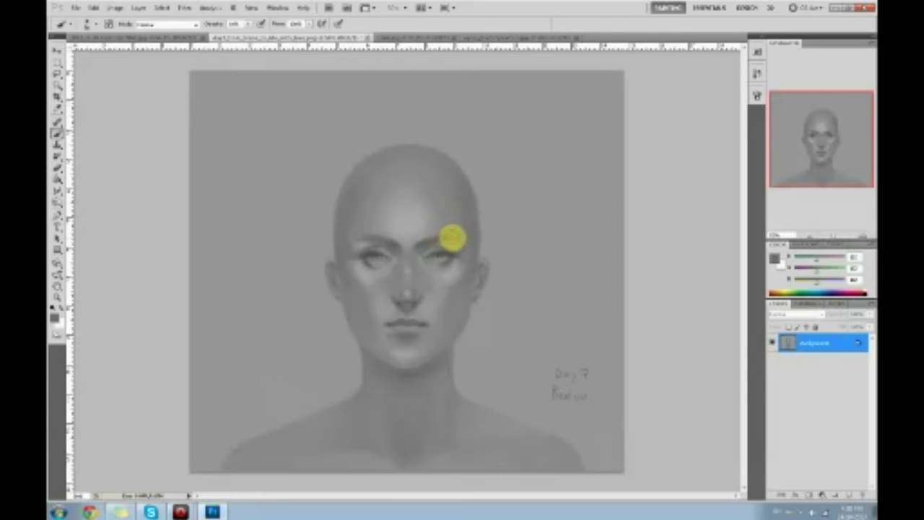
{"action": "left_click", "coordinate": [449, 244], "text": "alt"}
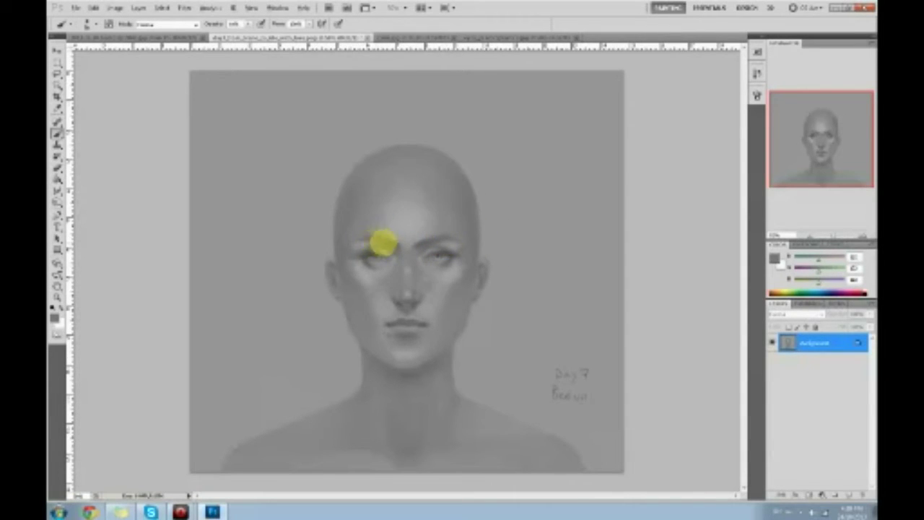
Even out the two eyebrows and soften their edges into the lower forehead using greys sampled around the brows
{"action": "left_click", "coordinate": [382, 246], "text": "alt"}
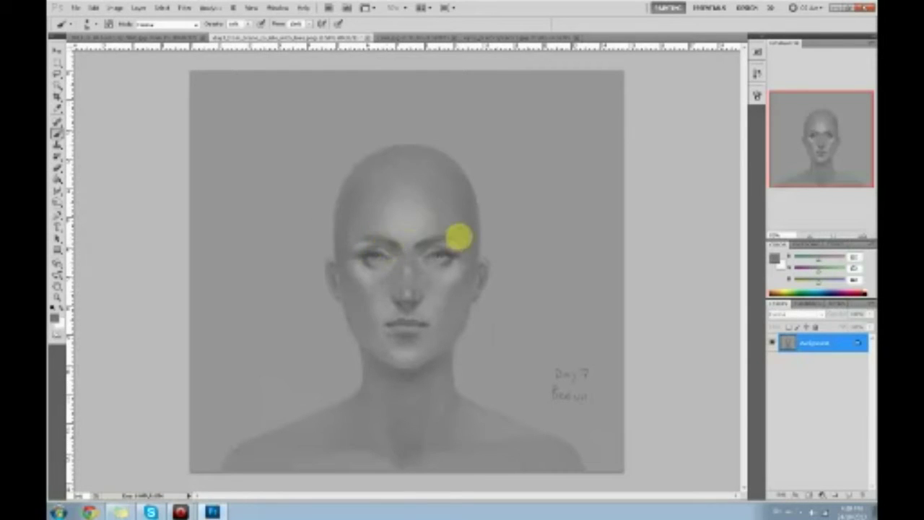
{"action": "left_click", "coordinate": [423, 239], "text": "alt"}
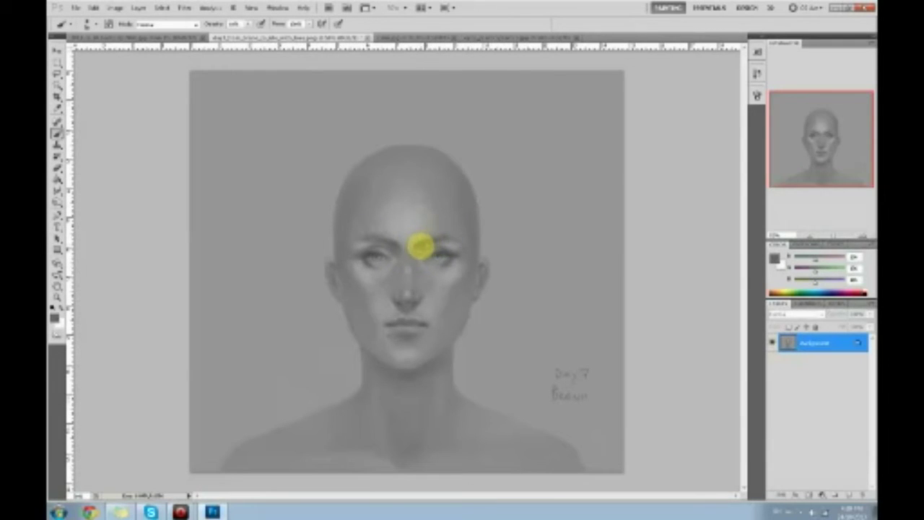
{"action": "left_click", "coordinate": [383, 243], "text": "alt"}
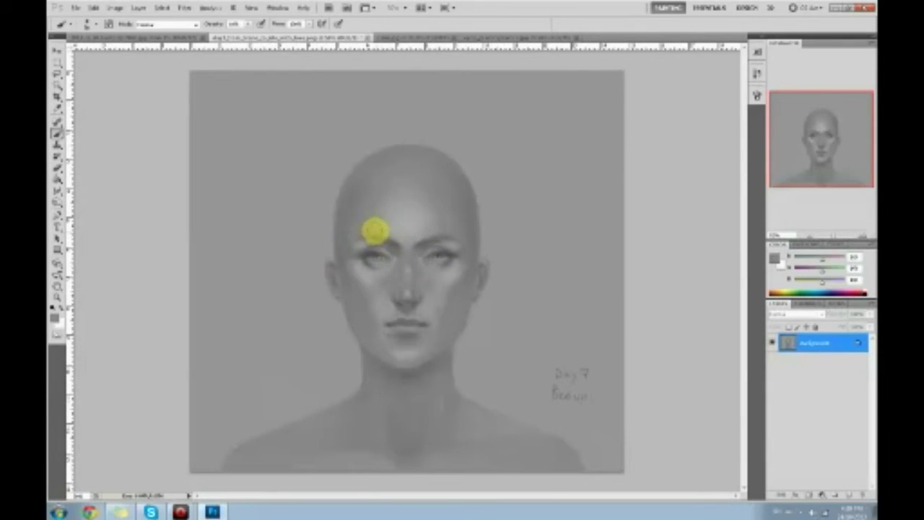
{"action": "left_click", "coordinate": [372, 232], "text": "alt"}
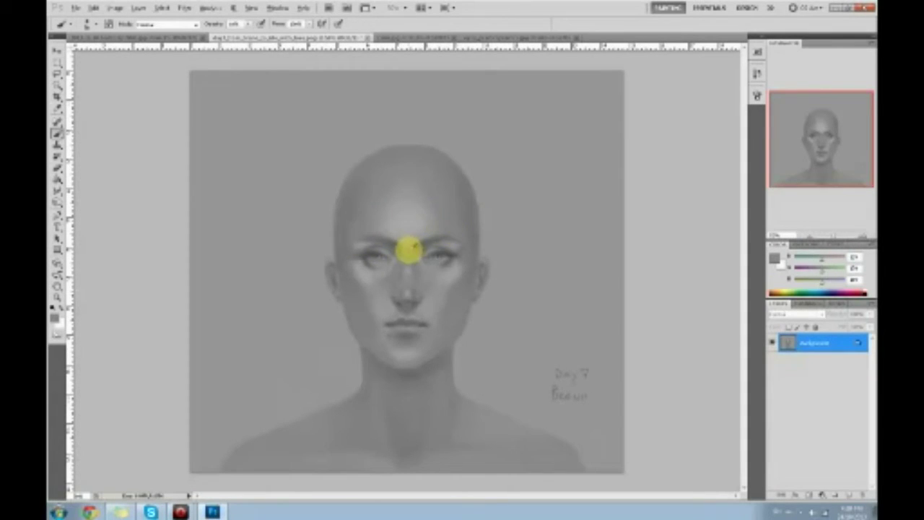
{"action": "left_click", "coordinate": [417, 238], "text": "alt"}
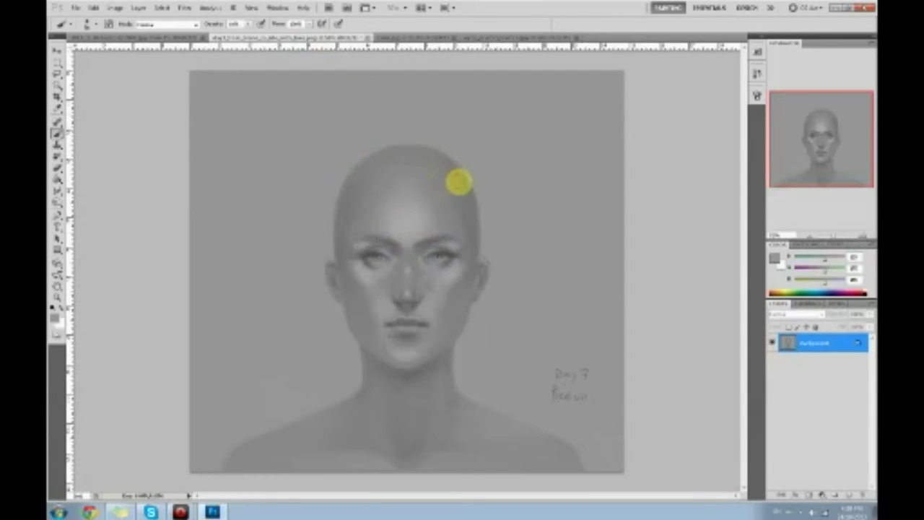
{"action": "left_click", "coordinate": [367, 254], "text": "alt"}
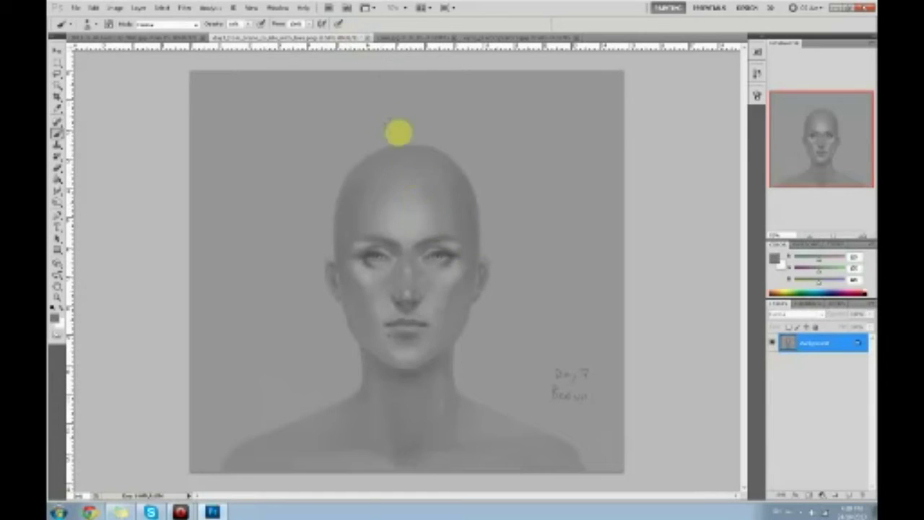
Set the foreground color to a lighter neutral grey for brushing highlights onto the face
{"action": "left_click", "coordinate": [774, 258]}
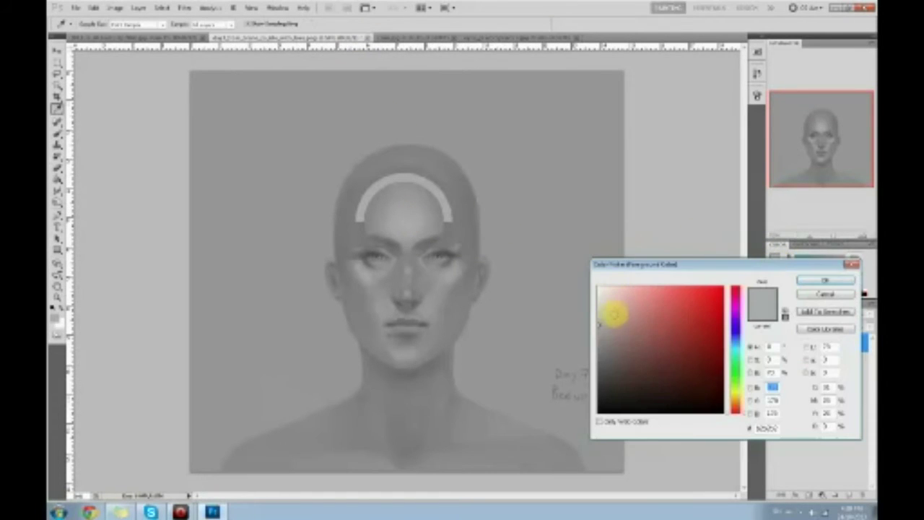
{"action": "left_click_drag", "start_coordinate": [614, 309], "coordinate": [596, 305]}
{"action": "left_click", "coordinate": [824, 280]}
{"action": "key", "text": "b"}
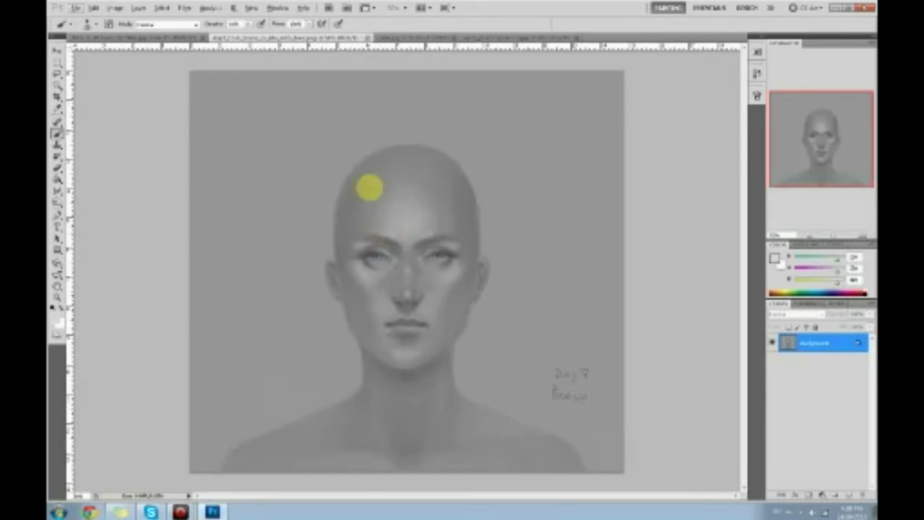
Shade the inner eye corners and the lids of both eyes with greys sampled from the brow and eyes
{"action": "left_click", "coordinate": [390, 238], "text": "alt"}
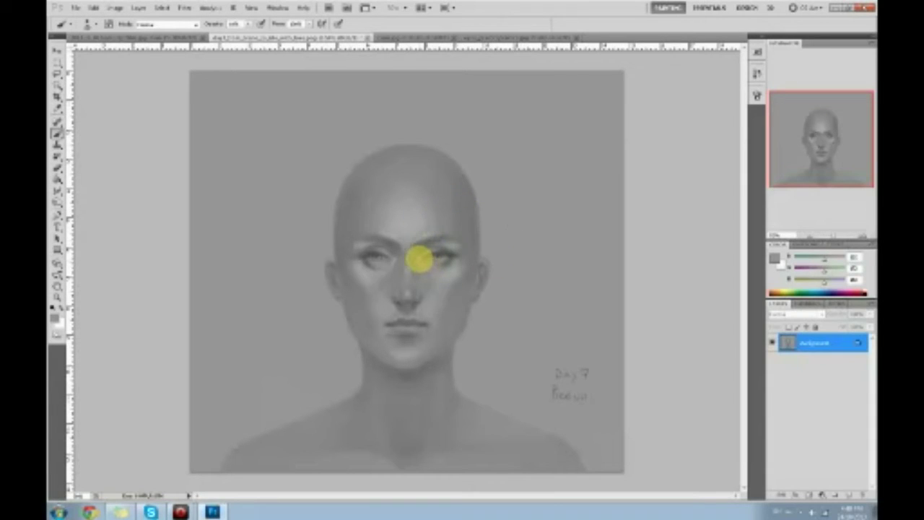
{"action": "left_click", "coordinate": [375, 257], "text": "alt"}
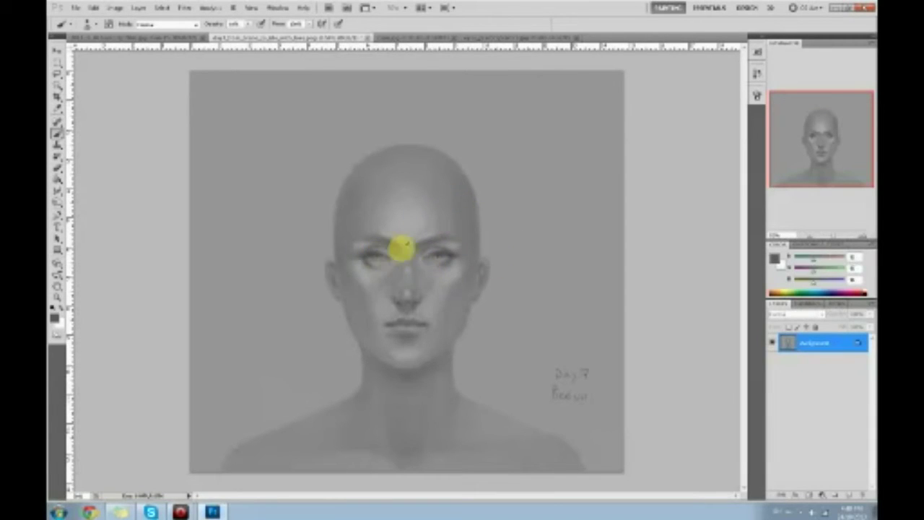
{"action": "left_click", "coordinate": [437, 256], "text": "alt"}
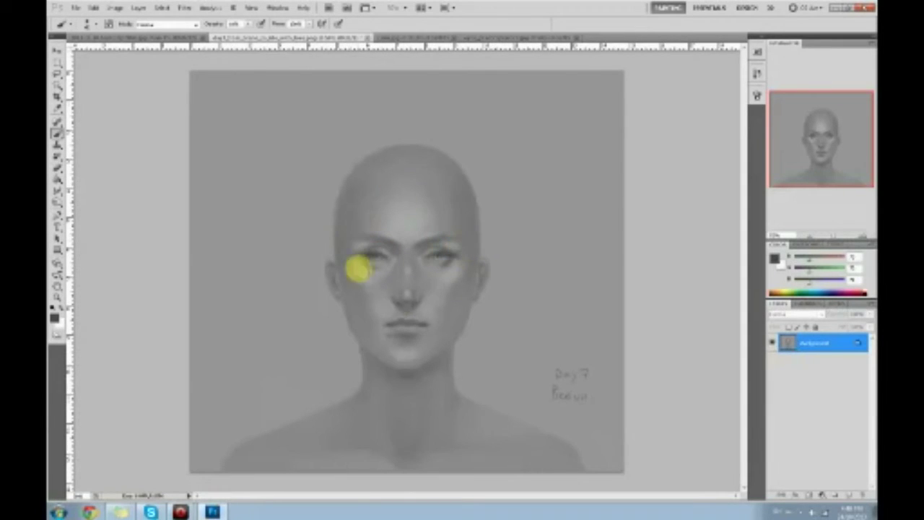
Shade the hollows below both cheekbones with soft strokes of grey sampled from the cheek and eye
{"action": "left_click", "coordinate": [374, 313], "text": "alt"}
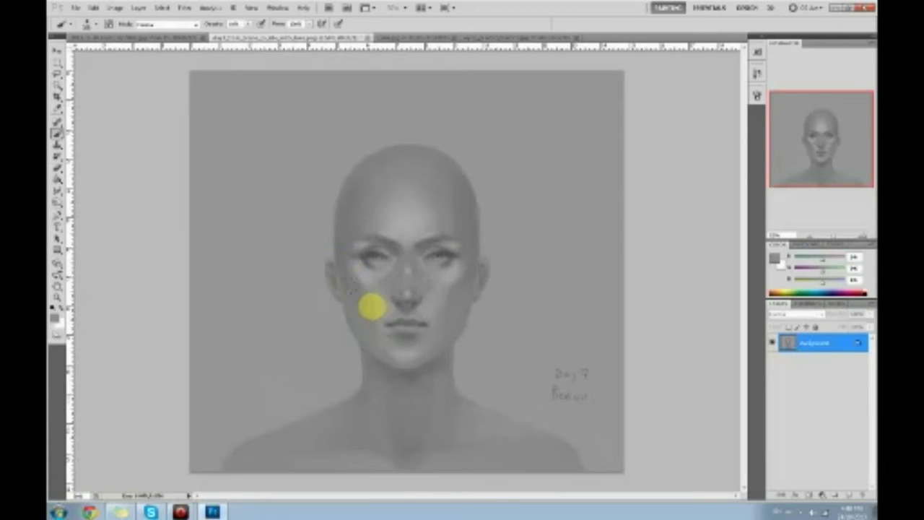
{"action": "left_click", "coordinate": [376, 314]}
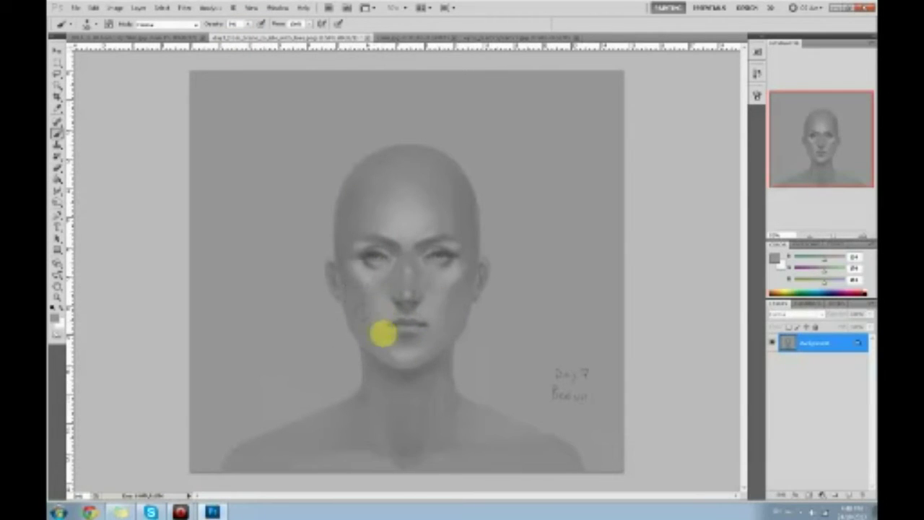
{"action": "left_click", "coordinate": [357, 306], "text": "alt"}
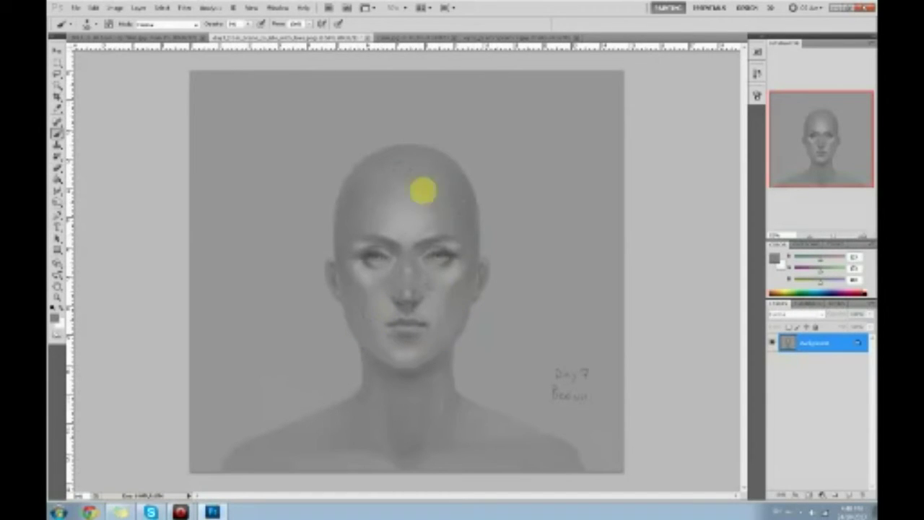
{"action": "left_click", "coordinate": [446, 254], "text": "alt"}
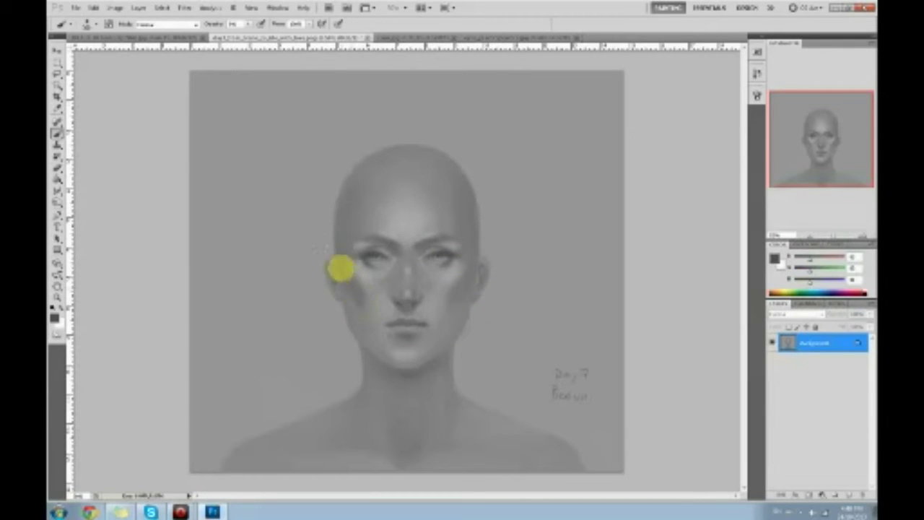
{"action": "mouse_move", "coordinate": [363, 283]}
{"action": "left_mouse_down"}
{"action": "mouse_move", "coordinate": [351, 291]}
{"action": "mouse_move", "coordinate": [357, 297]}
{"action": "left_mouse_up"}
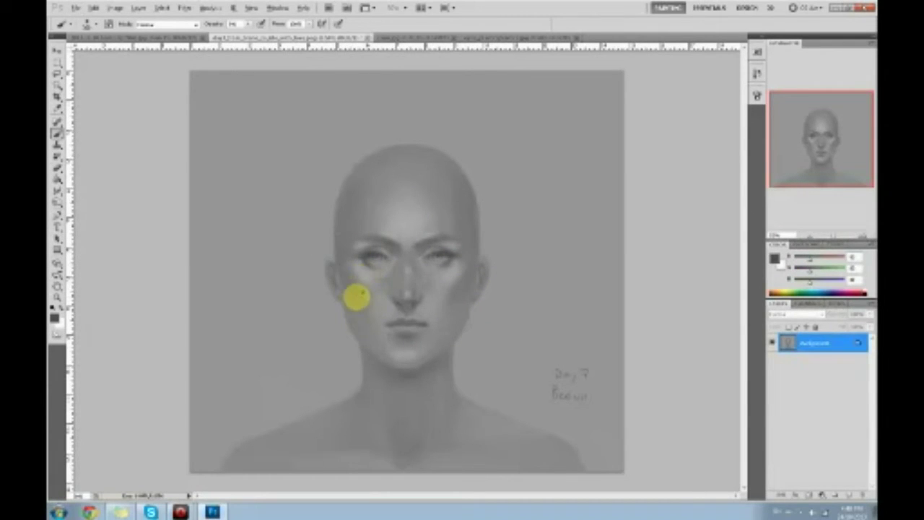
{"action": "left_click", "coordinate": [356, 296], "text": "alt"}
Deepen the upper lids and outer corners of both eyes with dark grey sampled from the lash lines
{"action": "left_click", "coordinate": [449, 257], "text": "alt"}
{"action": "left_click", "coordinate": [361, 251], "text": "alt"}
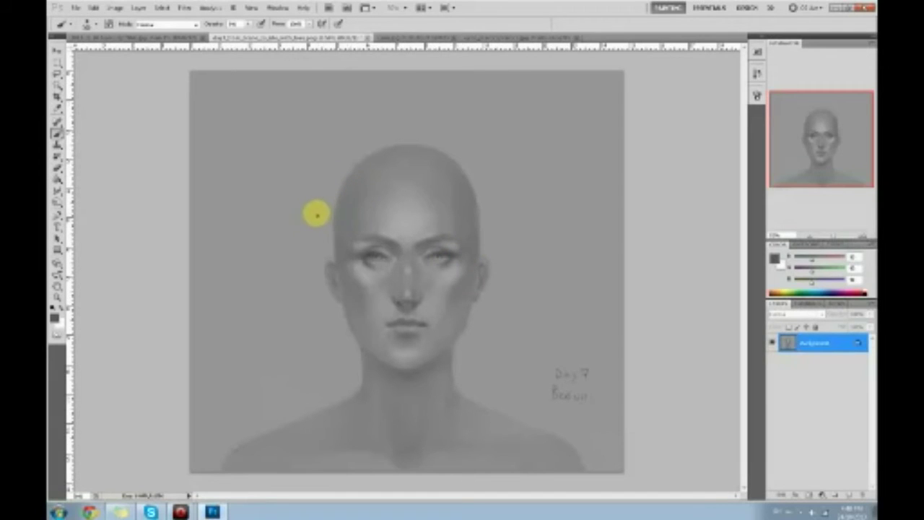
{"action": "left_click", "coordinate": [361, 250]}
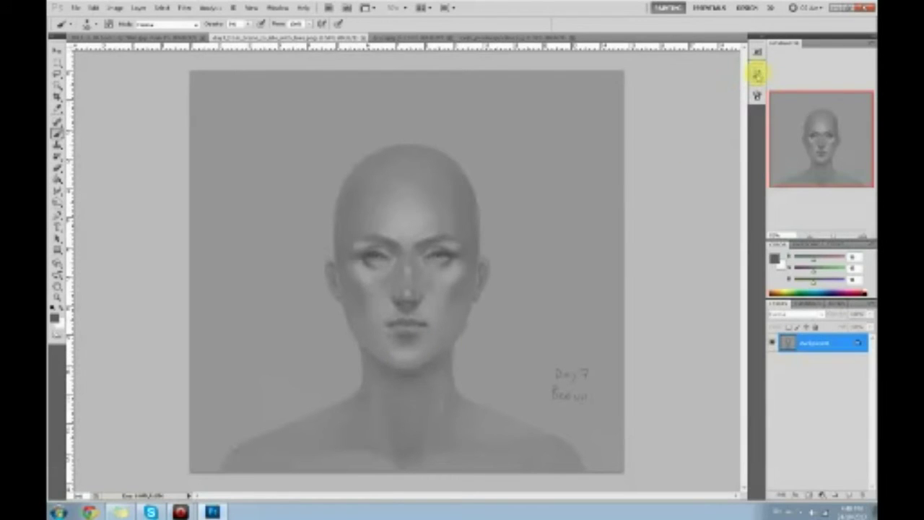
Compare the originally opened image with the latest brush state in the History by switching between them repeatedly, ending on the latest state
{"action": "left_click", "coordinate": [757, 73]}
{"action": "mouse_move", "coordinate": [743, 260]}
{"action": "left_mouse_down"}
{"action": "mouse_move", "coordinate": [746, 78]}
{"action": "mouse_move", "coordinate": [753, 274]}
{"action": "left_mouse_up"}
{"action": "left_click", "coordinate": [714, 83]}
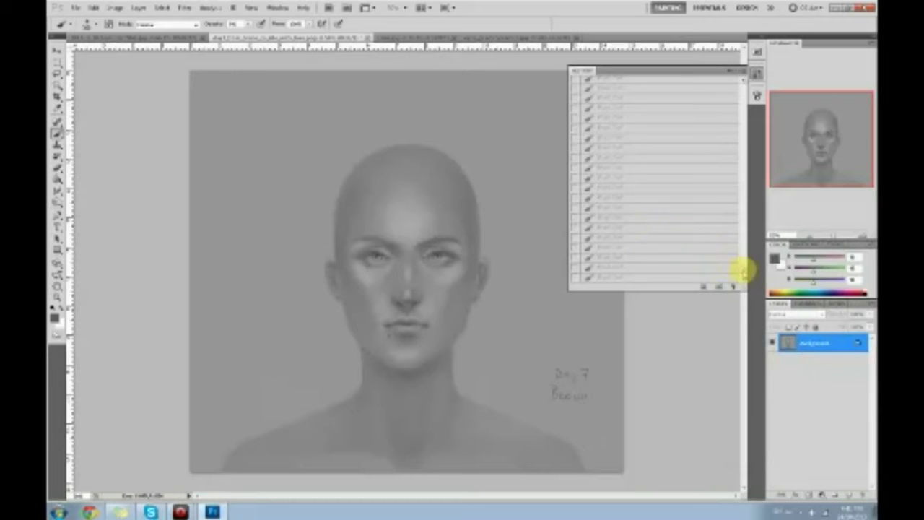
{"action": "left_click", "coordinate": [631, 277]}
{"action": "left_click_drag", "start_coordinate": [738, 258], "coordinate": [726, 79]}
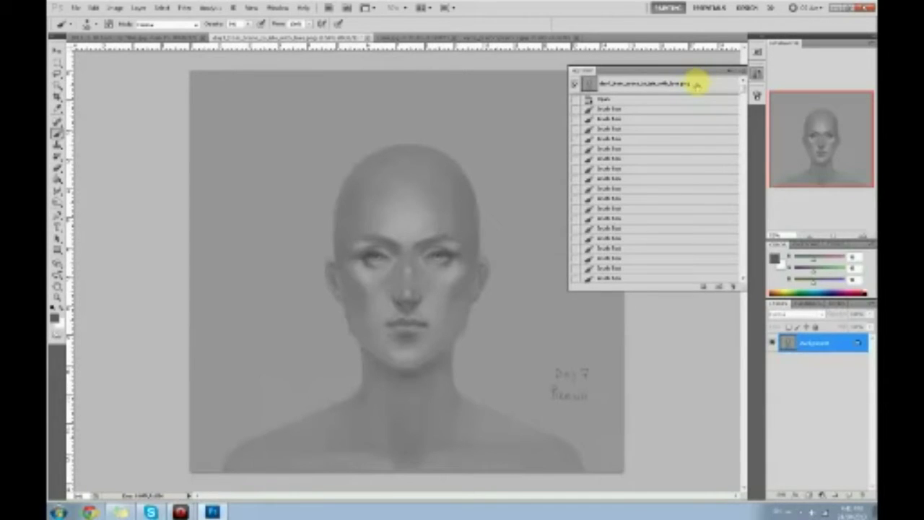
{"action": "left_click", "coordinate": [698, 84]}
{"action": "left_click_drag", "start_coordinate": [742, 86], "coordinate": [767, 267]}
{"action": "left_click", "coordinate": [643, 278]}
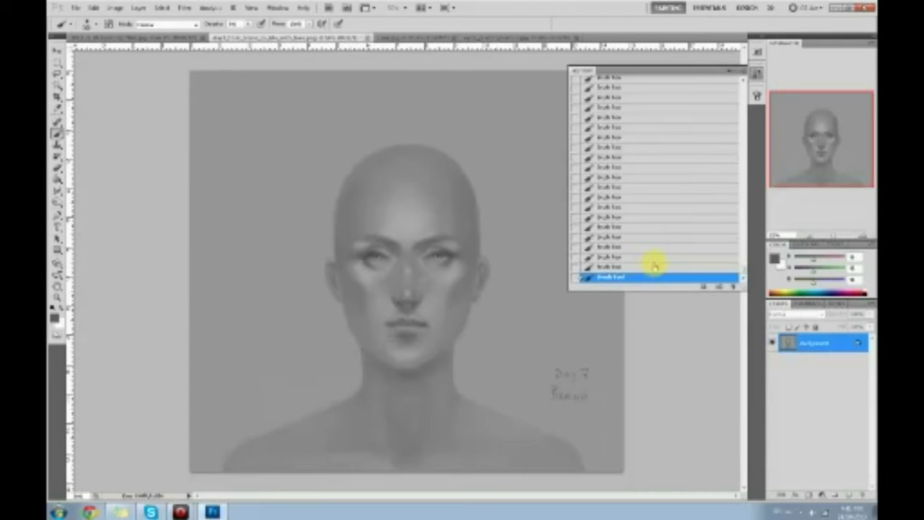
{"action": "mouse_move", "coordinate": [746, 260]}
{"action": "left_mouse_down"}
{"action": "mouse_move", "coordinate": [736, 238]}
{"action": "mouse_move", "coordinate": [737, 77]}
{"action": "mouse_move", "coordinate": [764, 273]}
{"action": "left_mouse_up"}
{"action": "left_click", "coordinate": [713, 87]}
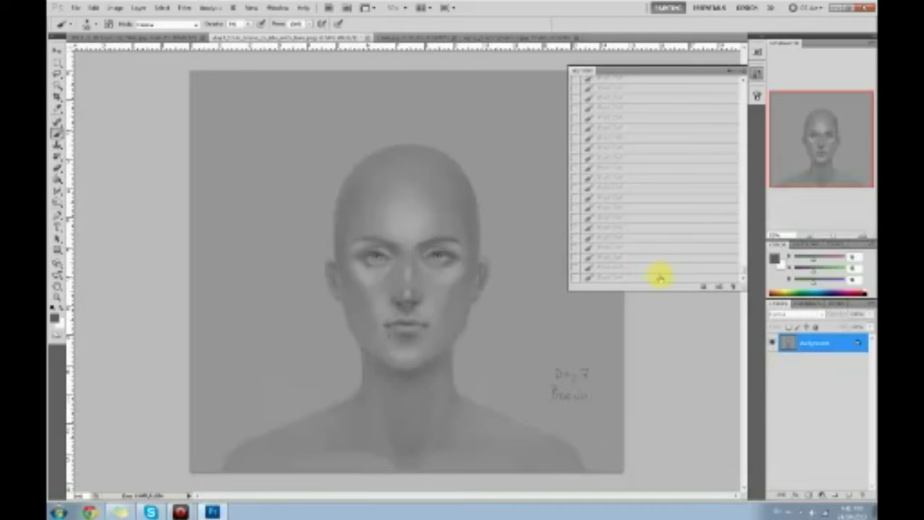
{"action": "left_click", "coordinate": [664, 276]}
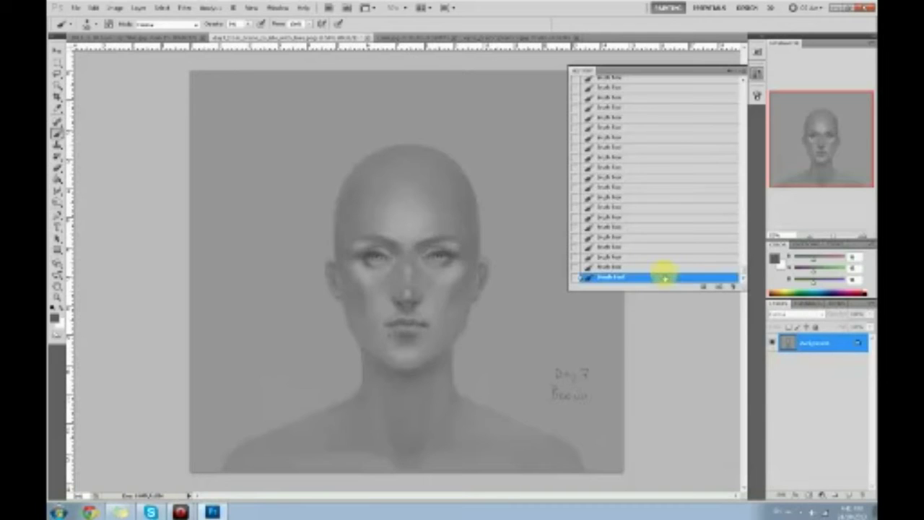
Close the History and the bald head portrait, and bring up the portrait of the woman with hoop earrings
{"action": "left_click", "coordinate": [757, 73]}
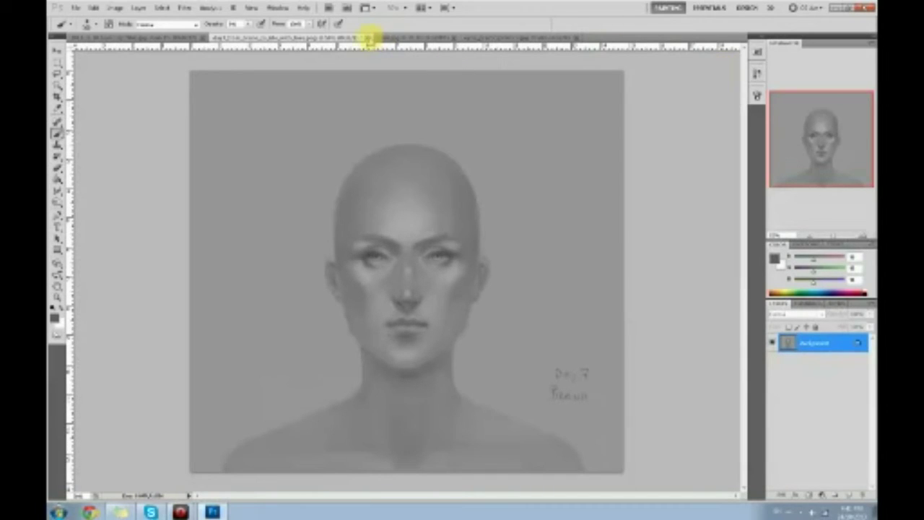
{"action": "left_click", "coordinate": [370, 38]}
{"action": "left_click", "coordinate": [487, 235]}
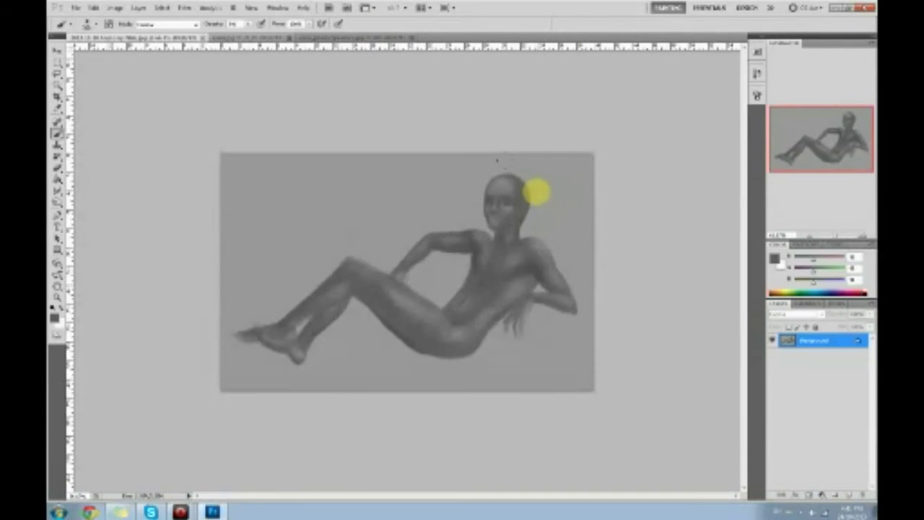
{"action": "left_click", "coordinate": [252, 38]}
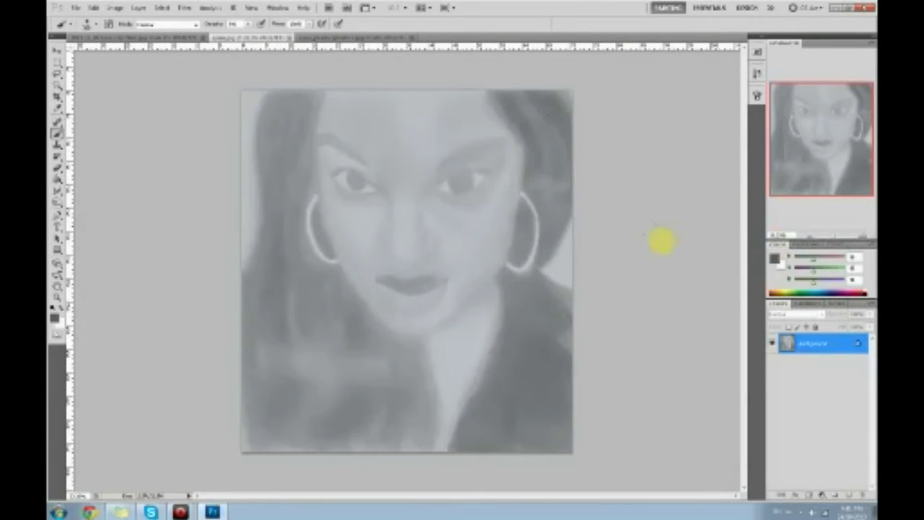
Open the portrait in Liquify and warp the brows, eyes and nose bridge gently with an enlarged Forward Warp brush
{"action": "left_click", "coordinate": [184, 9]}
{"action": "left_click", "coordinate": [208, 67]}
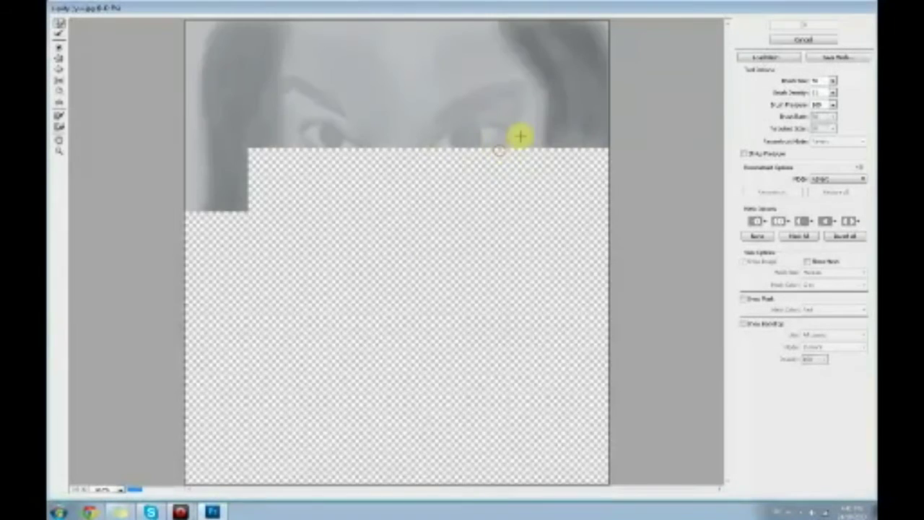
{"action": "left_click", "coordinate": [832, 81]}
{"action": "left_click", "coordinate": [795, 94]}
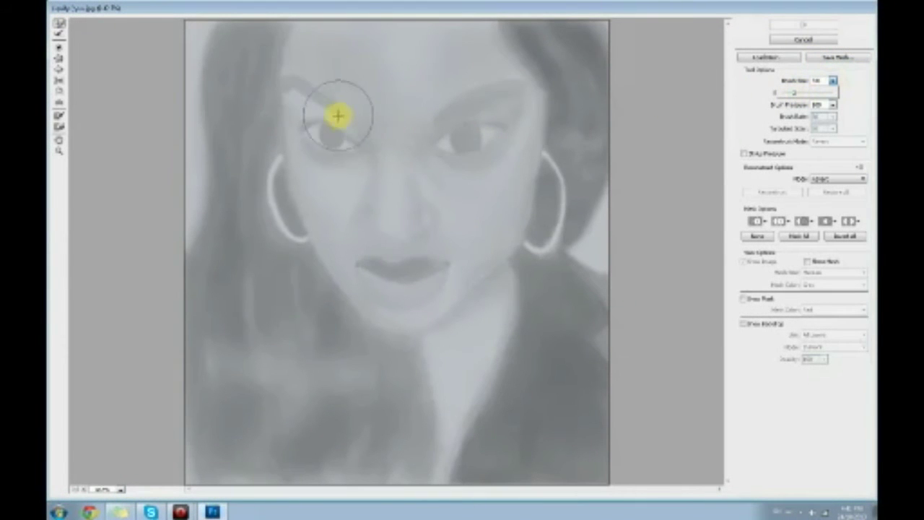
{"action": "left_click", "coordinate": [808, 94]}
{"action": "left_click_drag", "start_coordinate": [343, 117], "coordinate": [349, 100]}
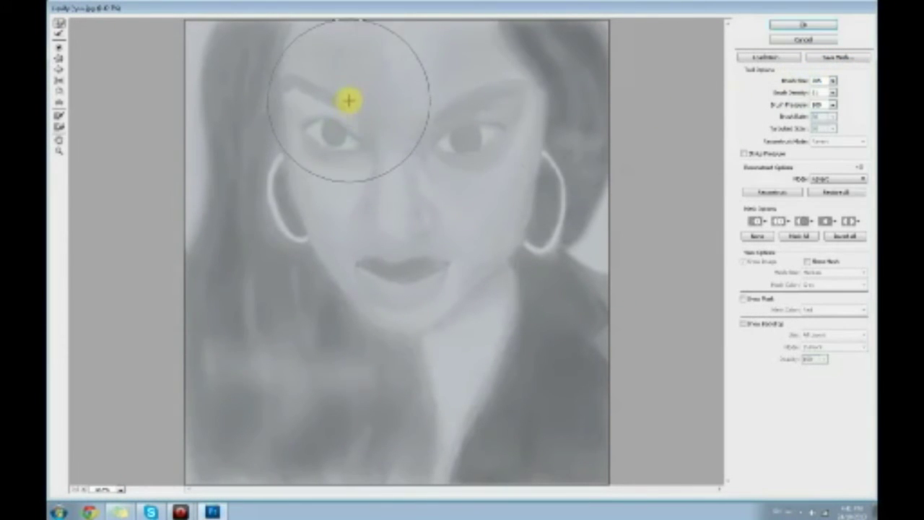
{"action": "left_click_drag", "start_coordinate": [425, 112], "coordinate": [429, 107]}
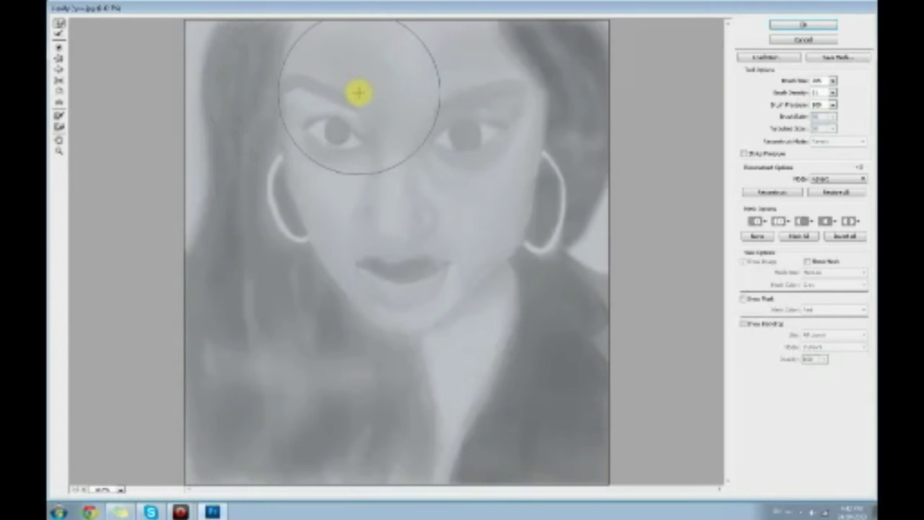
{"action": "mouse_move", "coordinate": [381, 130]}
{"action": "left_mouse_down"}
{"action": "mouse_move", "coordinate": [386, 149]}
{"action": "mouse_move", "coordinate": [398, 145]}
{"action": "left_mouse_up"}
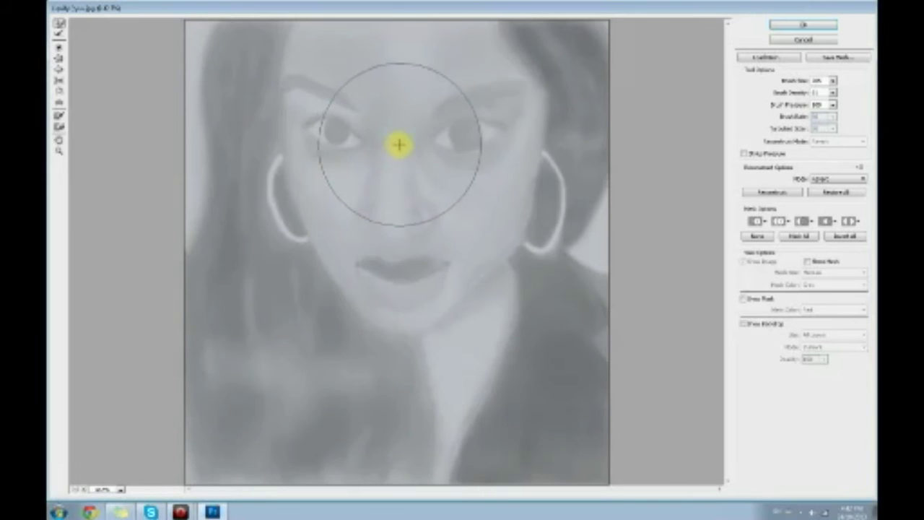
Refine the shape of both eyes with a smaller Liquify brush and apply the distortion
{"action": "left_click", "coordinate": [833, 81]}
{"action": "left_click_drag", "start_coordinate": [808, 93], "coordinate": [796, 94]}
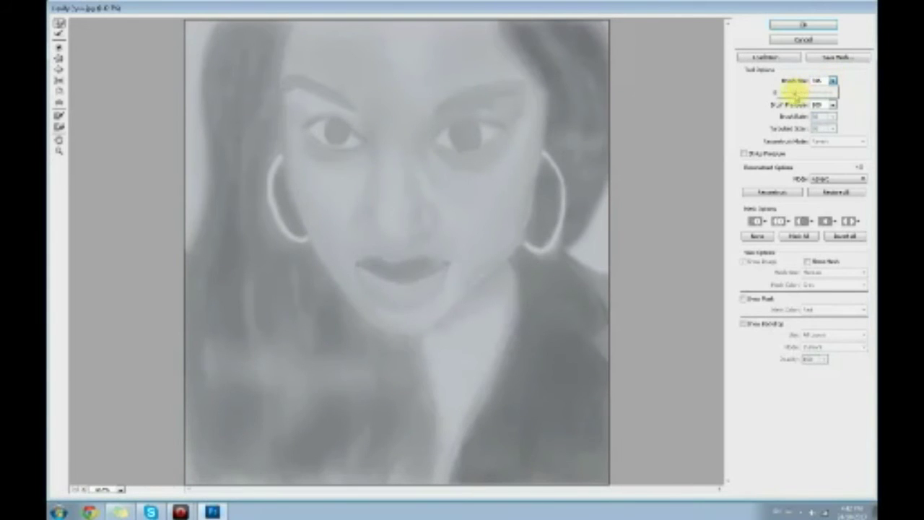
{"action": "left_click", "coordinate": [359, 120]}
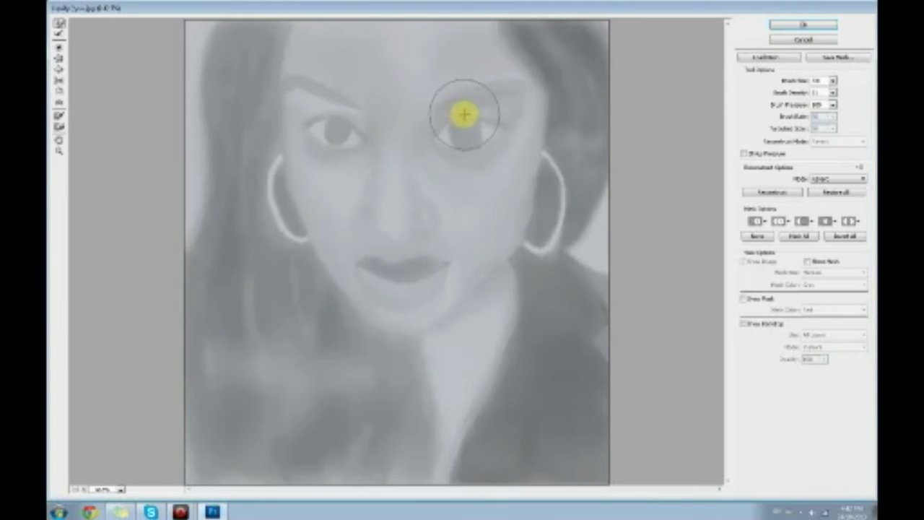
{"action": "left_click_drag", "start_coordinate": [435, 147], "coordinate": [470, 155]}
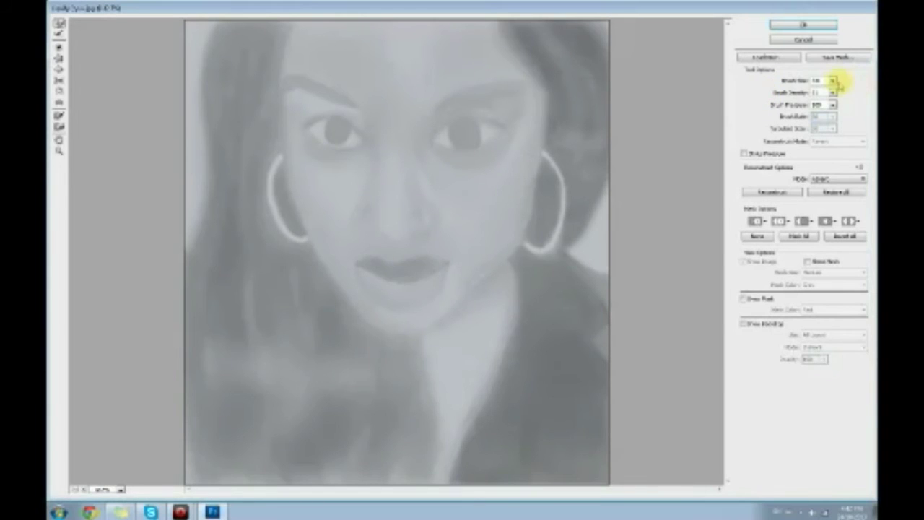
{"action": "left_click", "coordinate": [803, 26]}
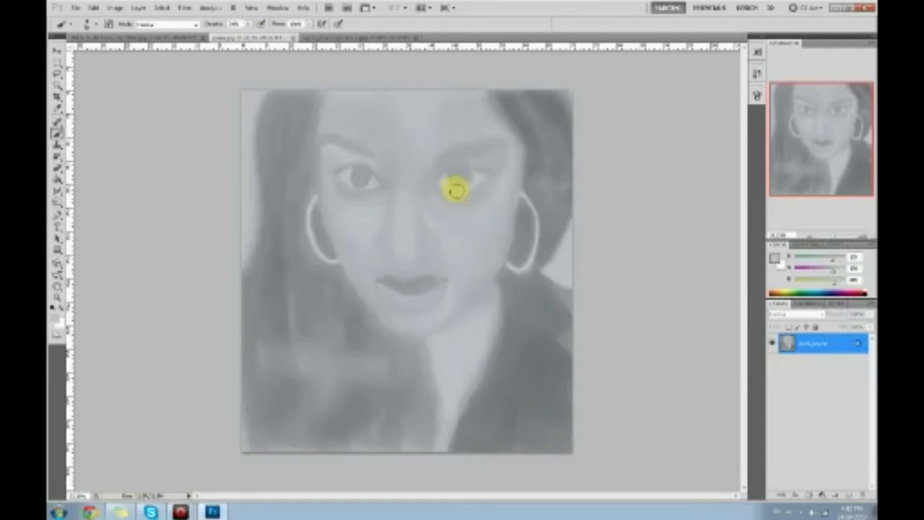
Repaint the irises and whites of both eyes with light and mid greys sampled from the eyes
{"action": "left_click", "coordinate": [455, 179], "text": "alt"}
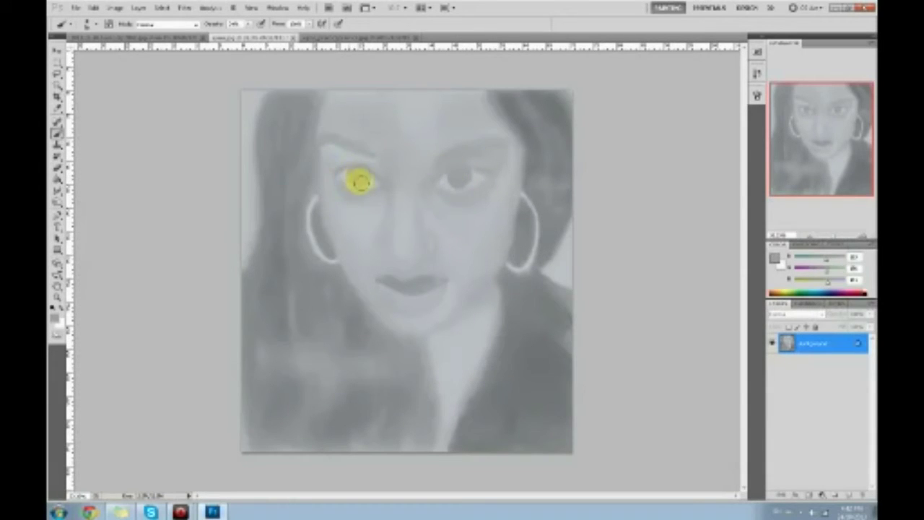
{"action": "left_click", "coordinate": [370, 182], "text": "alt"}
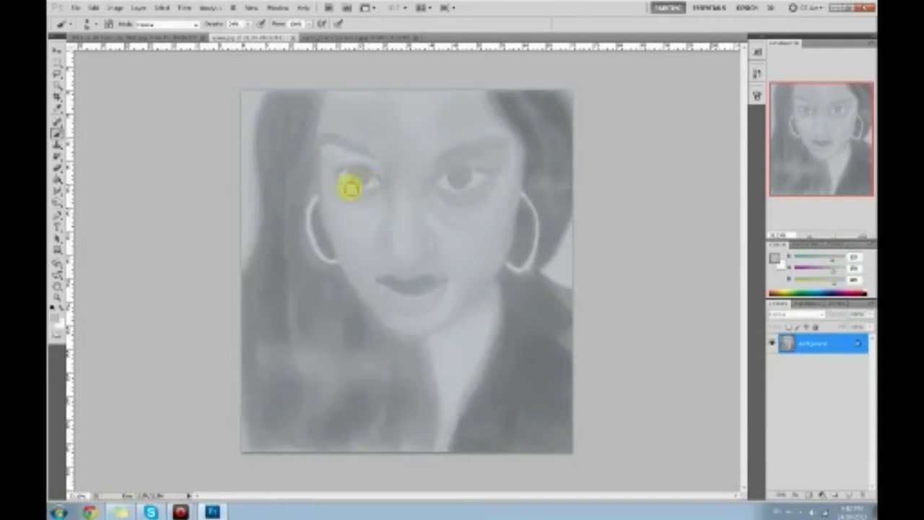
{"action": "left_click", "coordinate": [455, 182], "text": "alt"}
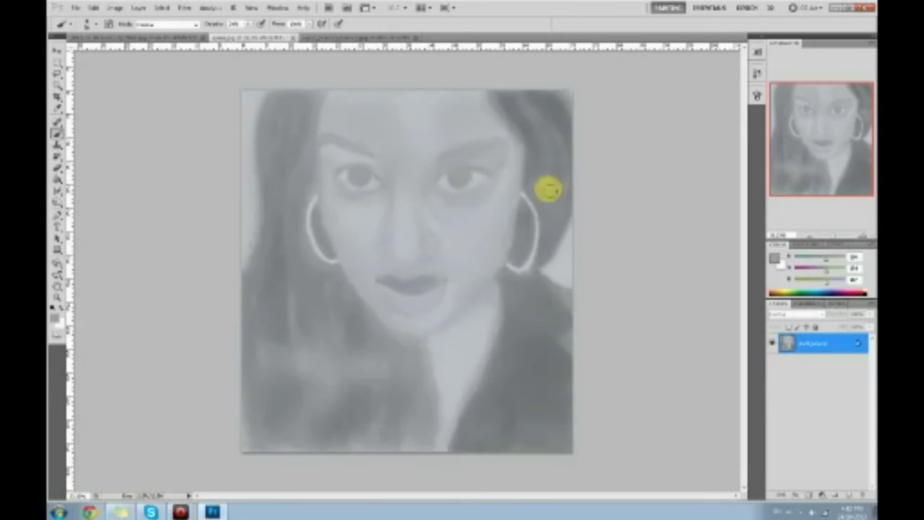
Set the foreground colour to black and paint the pupils and the nostrils
{"action": "left_click", "coordinate": [774, 258]}
{"action": "left_click", "coordinate": [556, 414]}
{"action": "left_click", "coordinate": [843, 279]}
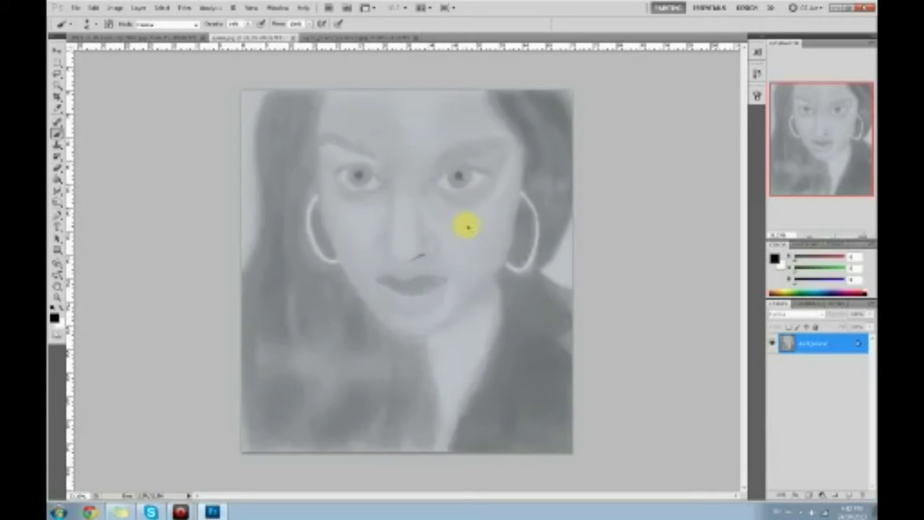
Soften the nose shading and define the lips with greys sampled from the nose and upper lip, adjusting the brush opacity
{"action": "left_click", "coordinate": [420, 252], "text": "alt"}
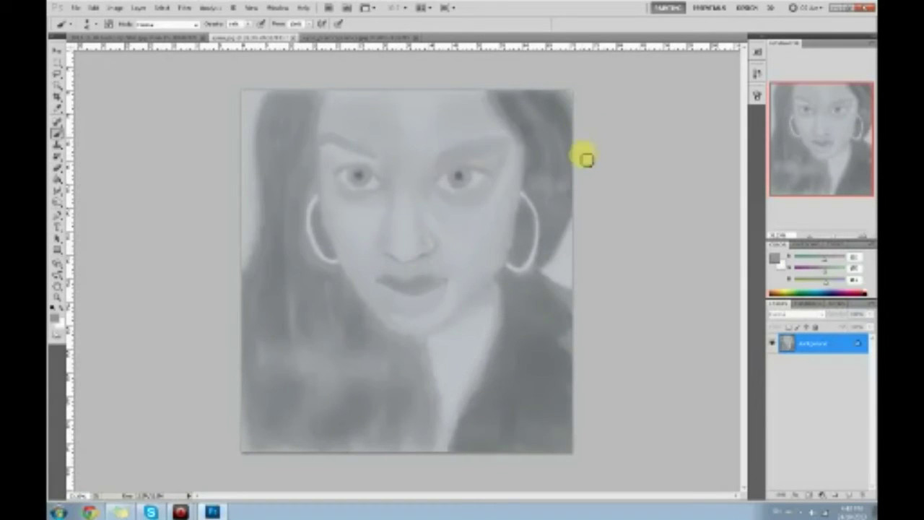
{"action": "left_click", "coordinate": [248, 25]}
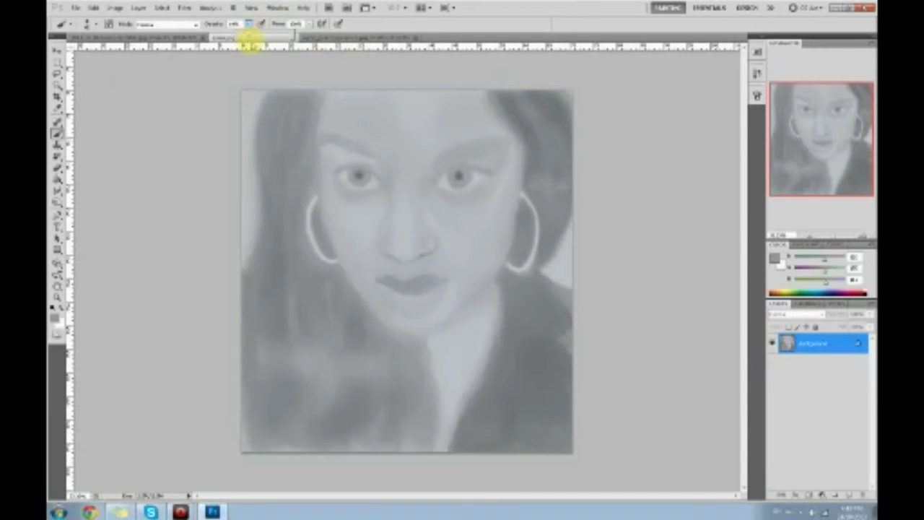
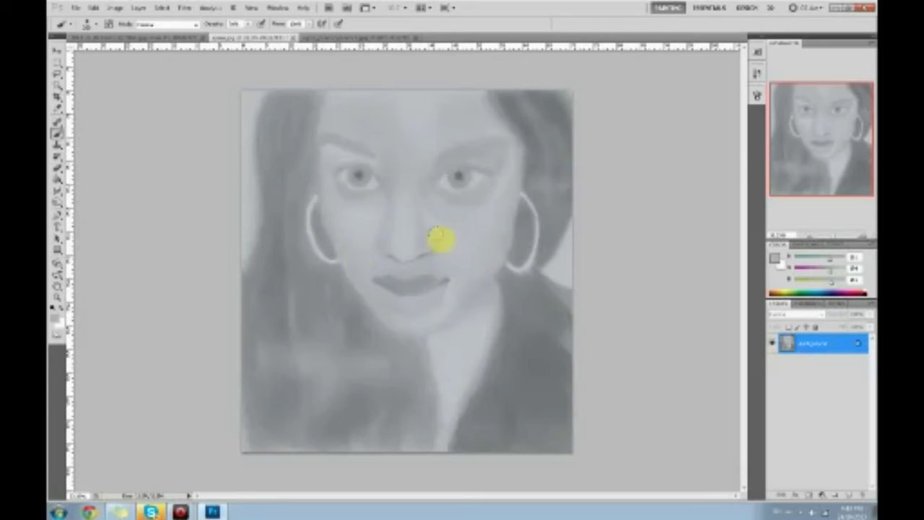
{"action": "left_click", "coordinate": [390, 282], "text": "alt"}
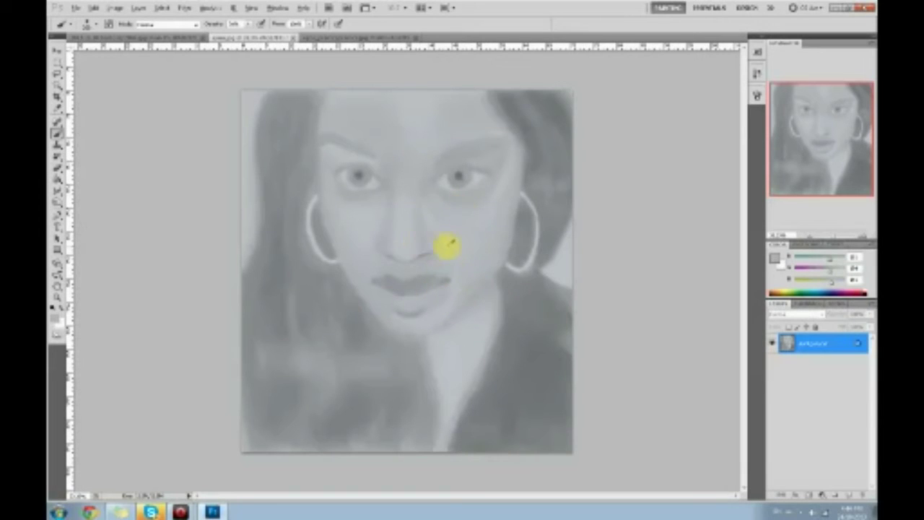
Darken the forehead, hair and clothing with the Burn tool, with its range set to Midtones
{"action": "left_click_drag", "start_coordinate": [57, 200], "coordinate": [79, 206]}
{"action": "left_click", "coordinate": [177, 26]}
{"action": "left_click", "coordinate": [162, 40]}
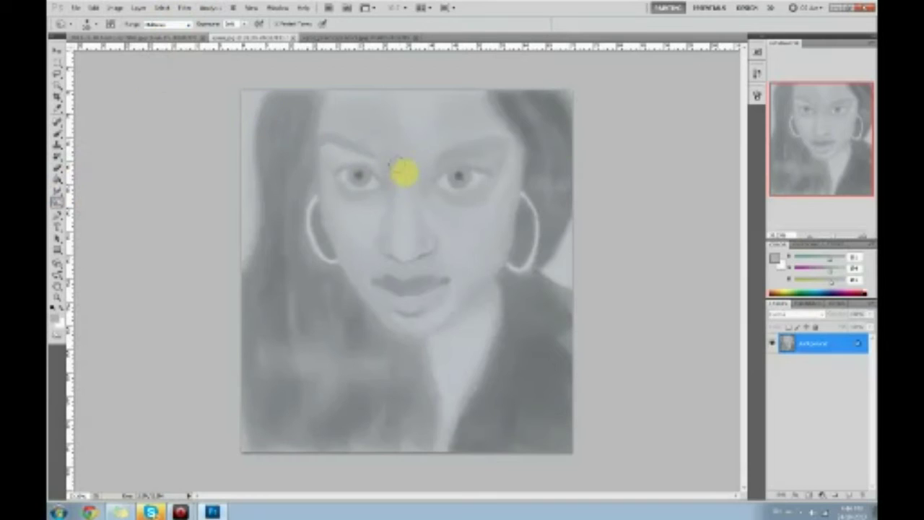
{"action": "mouse_move", "coordinate": [390, 166]}
{"action": "left_mouse_down"}
{"action": "mouse_move", "coordinate": [382, 132]}
{"action": "mouse_move", "coordinate": [520, 140]}
{"action": "mouse_move", "coordinate": [343, 69]}
{"action": "mouse_move", "coordinate": [530, 84]}
{"action": "mouse_move", "coordinate": [462, 56]}
{"action": "mouse_move", "coordinate": [352, 58]}
{"action": "left_mouse_up"}
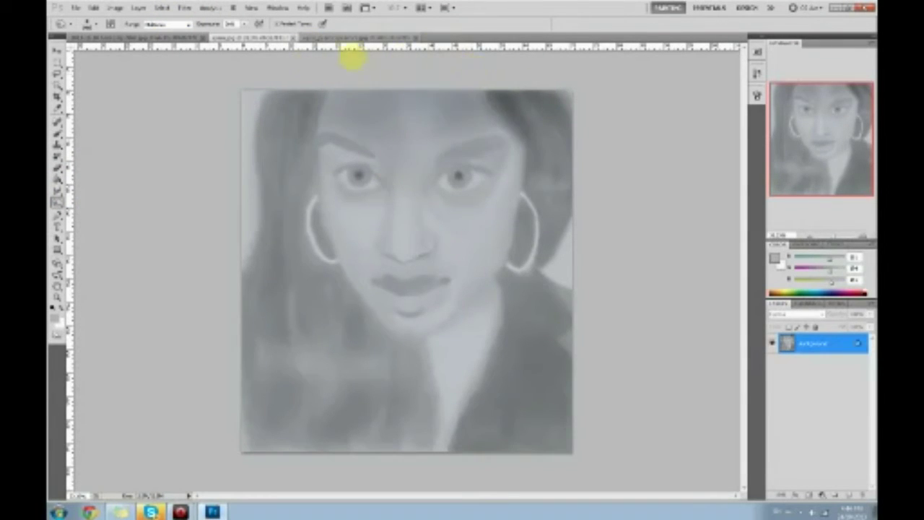
{"action": "mouse_move", "coordinate": [490, 81]}
{"action": "left_mouse_down"}
{"action": "mouse_move", "coordinate": [414, 40]}
{"action": "mouse_move", "coordinate": [562, 163]}
{"action": "mouse_move", "coordinate": [369, 382]}
{"action": "mouse_move", "coordinate": [543, 355]}
{"action": "mouse_move", "coordinate": [333, 512]}
{"action": "mouse_move", "coordinate": [627, 330]}
{"action": "mouse_move", "coordinate": [346, 360]}
{"action": "mouse_move", "coordinate": [202, 289]}
{"action": "mouse_move", "coordinate": [289, 435]}
{"action": "mouse_move", "coordinate": [209, 103]}
{"action": "left_mouse_up"}
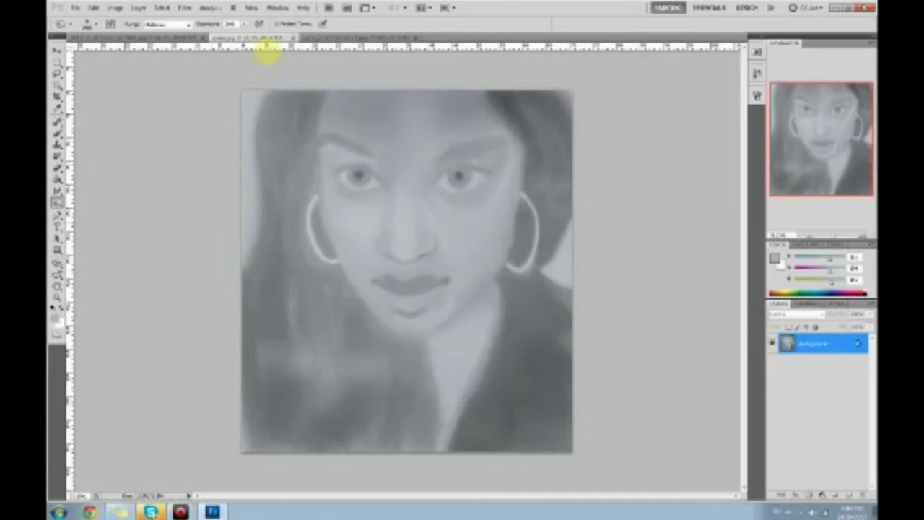
Burn the brows and lips with the range set to Shadows, and deepen the forehead with it set to Midtones
{"action": "left_click", "coordinate": [177, 24]}
{"action": "left_click", "coordinate": [155, 32]}
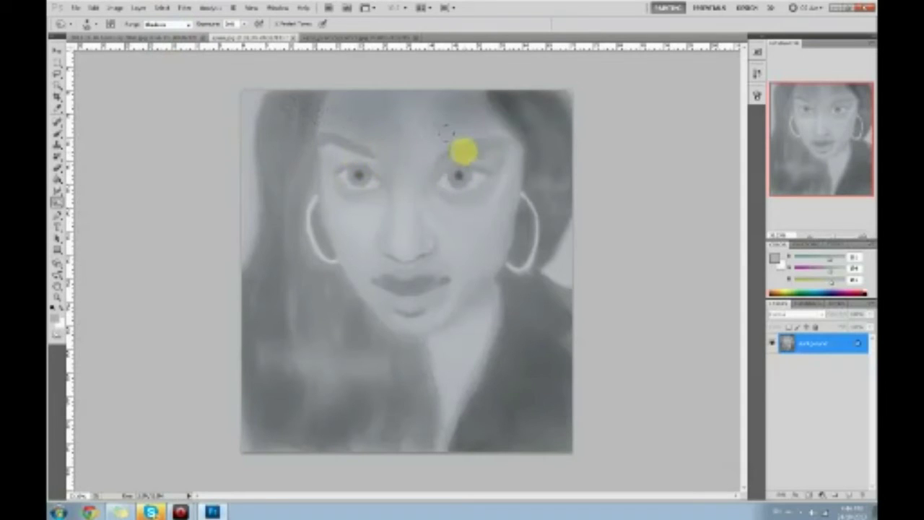
{"action": "mouse_move", "coordinate": [435, 158]}
{"action": "left_mouse_down"}
{"action": "mouse_move", "coordinate": [423, 165]}
{"action": "mouse_move", "coordinate": [462, 149]}
{"action": "mouse_move", "coordinate": [344, 147]}
{"action": "mouse_move", "coordinate": [464, 126]}
{"action": "mouse_move", "coordinate": [410, 219]}
{"action": "mouse_move", "coordinate": [422, 263]}
{"action": "mouse_move", "coordinate": [359, 264]}
{"action": "mouse_move", "coordinate": [423, 262]}
{"action": "mouse_move", "coordinate": [405, 291]}
{"action": "mouse_move", "coordinate": [384, 296]}
{"action": "mouse_move", "coordinate": [428, 301]}
{"action": "mouse_move", "coordinate": [448, 287]}
{"action": "mouse_move", "coordinate": [437, 282]}
{"action": "mouse_move", "coordinate": [414, 301]}
{"action": "mouse_move", "coordinate": [398, 284]}
{"action": "left_mouse_up"}
{"action": "left_click", "coordinate": [162, 9]}
{"action": "left_click", "coordinate": [167, 41]}
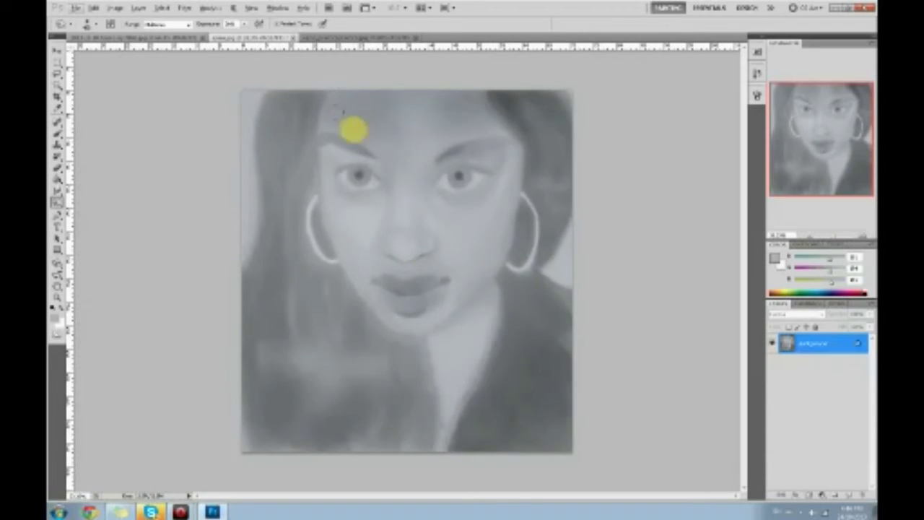
Touch up the eyes with grey sampled from the iris, and brush a picked light grey onto the nose
{"action": "key", "text": "b"}
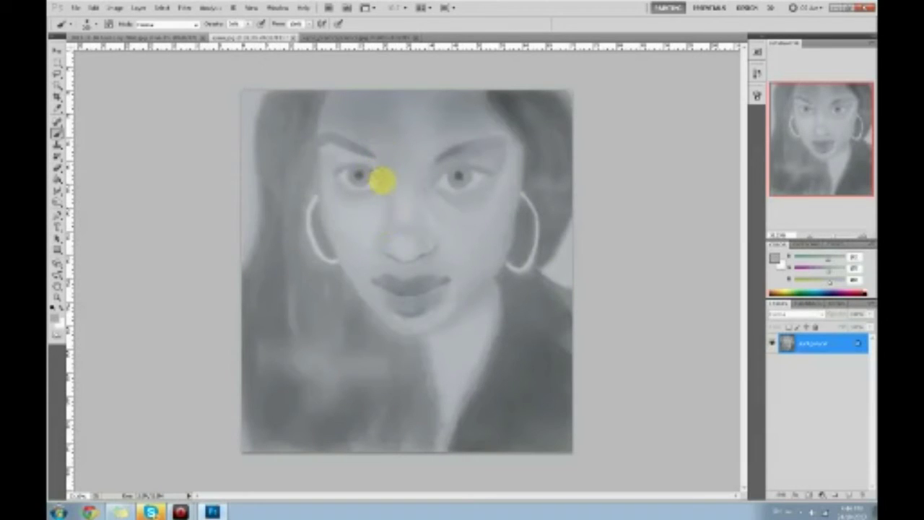
{"action": "left_click", "coordinate": [357, 173], "text": "alt"}
{"action": "left_click", "coordinate": [457, 176]}
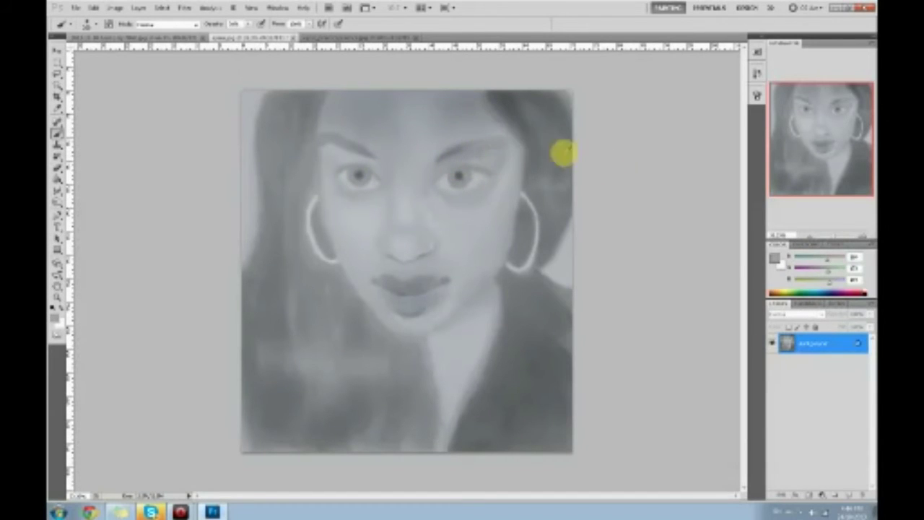
{"action": "left_click", "coordinate": [773, 257]}
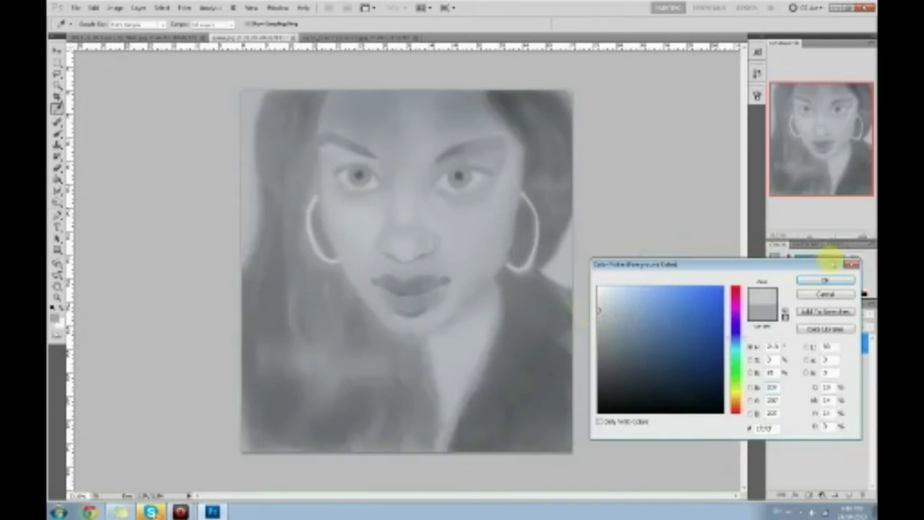
{"action": "left_click", "coordinate": [826, 280]}
{"action": "key", "text": "o"}
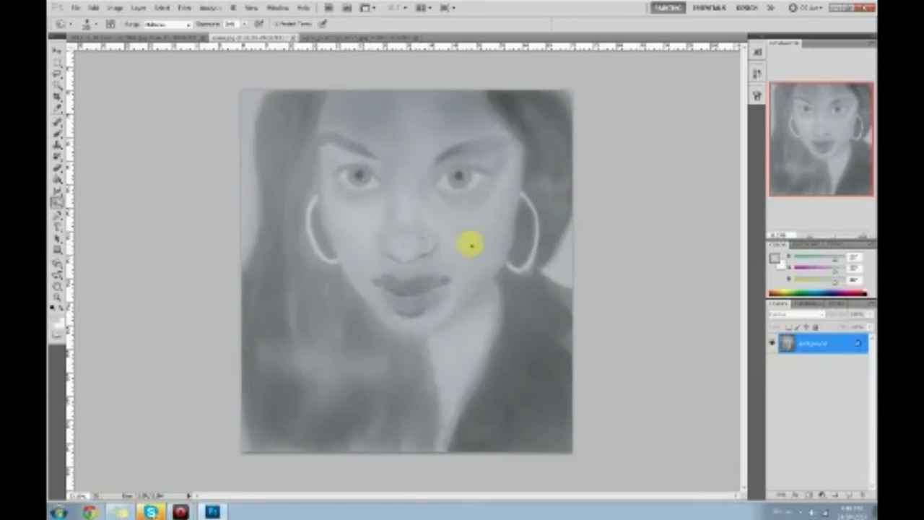
{"action": "key", "text": "b"}
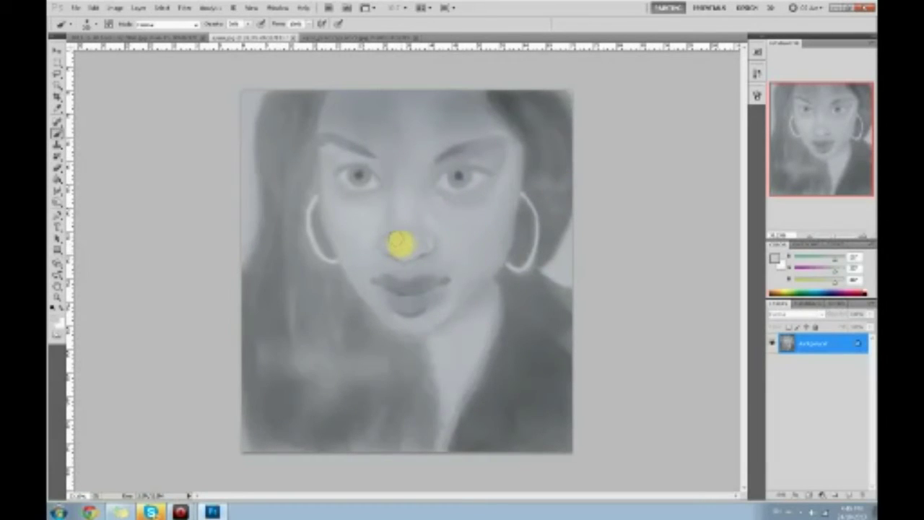
Remove the bluish tint from the portrait by lowering its saturation with Hue/Saturation until it is neutral grey
{"action": "left_click", "coordinate": [774, 259]}
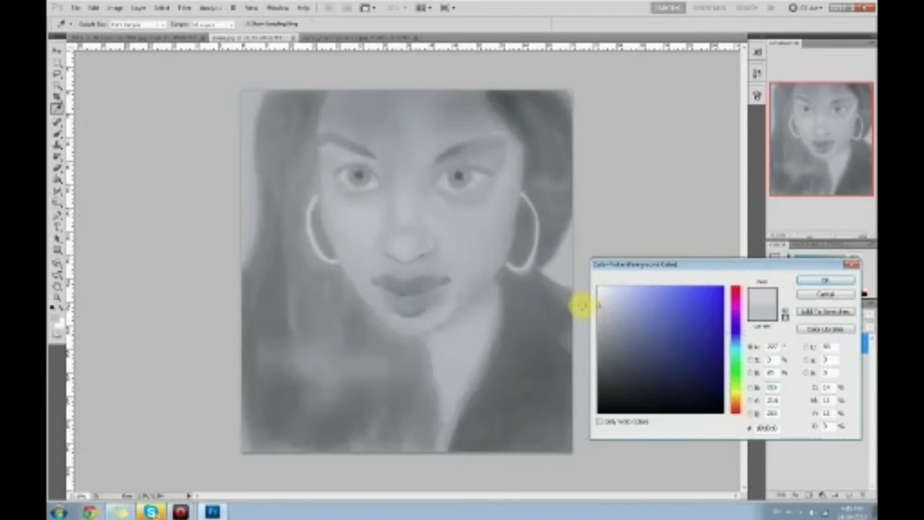
{"action": "left_click", "coordinate": [827, 280]}
{"action": "key", "text": "ctrl+u"}
{"action": "left_click_drag", "start_coordinate": [695, 298], "coordinate": [505, 313]}
{"action": "left_click", "coordinate": [793, 221]}
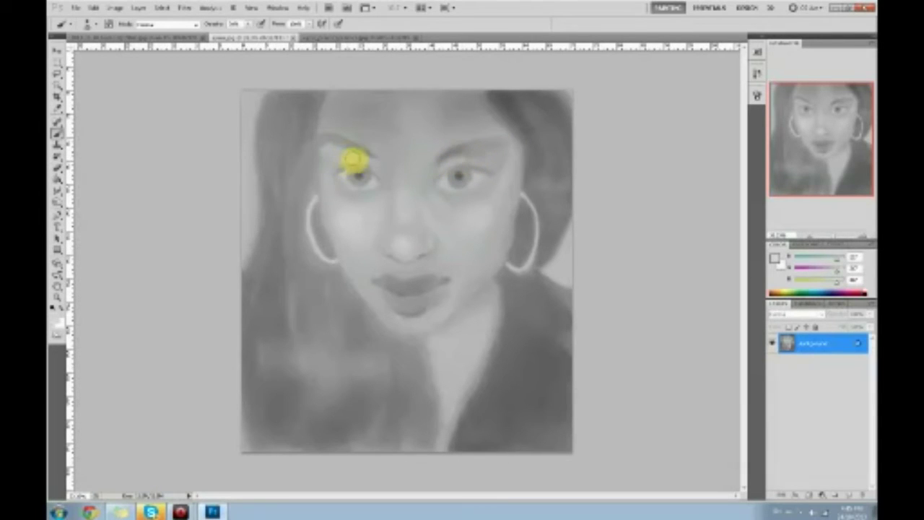
Paint soft light highlights beneath both eyebrows, undoing unwanted strokes and sampling skin greys to blend around the eyes
{"action": "mouse_move", "coordinate": [478, 150]}
{"action": "left_mouse_down"}
{"action": "mouse_move", "coordinate": [511, 151]}
{"action": "mouse_move", "coordinate": [467, 148]}
{"action": "left_mouse_up"}
{"action": "key", "text": "ctrl+z"}
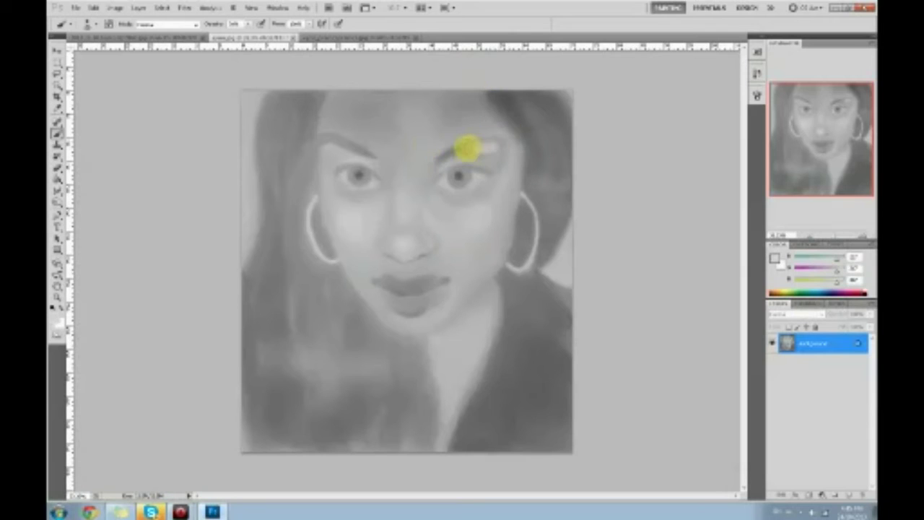
{"action": "mouse_move", "coordinate": [329, 146]}
{"action": "left_mouse_down"}
{"action": "mouse_move", "coordinate": [363, 157]}
{"action": "mouse_move", "coordinate": [358, 174]}
{"action": "mouse_move", "coordinate": [342, 162]}
{"action": "mouse_move", "coordinate": [346, 152]}
{"action": "mouse_move", "coordinate": [332, 184]}
{"action": "mouse_move", "coordinate": [375, 148]}
{"action": "mouse_move", "coordinate": [331, 167]}
{"action": "left_mouse_up"}
{"action": "key", "text": "ctrl+z"}
{"action": "left_click", "coordinate": [351, 148], "text": "alt"}
{"action": "mouse_move", "coordinate": [468, 156]}
{"action": "left_mouse_down"}
{"action": "mouse_move", "coordinate": [493, 168]}
{"action": "mouse_move", "coordinate": [474, 155]}
{"action": "mouse_move", "coordinate": [476, 207]}
{"action": "mouse_move", "coordinate": [434, 264]}
{"action": "mouse_move", "coordinate": [442, 237]}
{"action": "mouse_move", "coordinate": [475, 212]}
{"action": "mouse_move", "coordinate": [484, 153]}
{"action": "mouse_move", "coordinate": [509, 159]}
{"action": "mouse_move", "coordinate": [483, 191]}
{"action": "mouse_move", "coordinate": [450, 200]}
{"action": "left_mouse_up"}
{"action": "left_click", "coordinate": [439, 207], "text": "alt"}
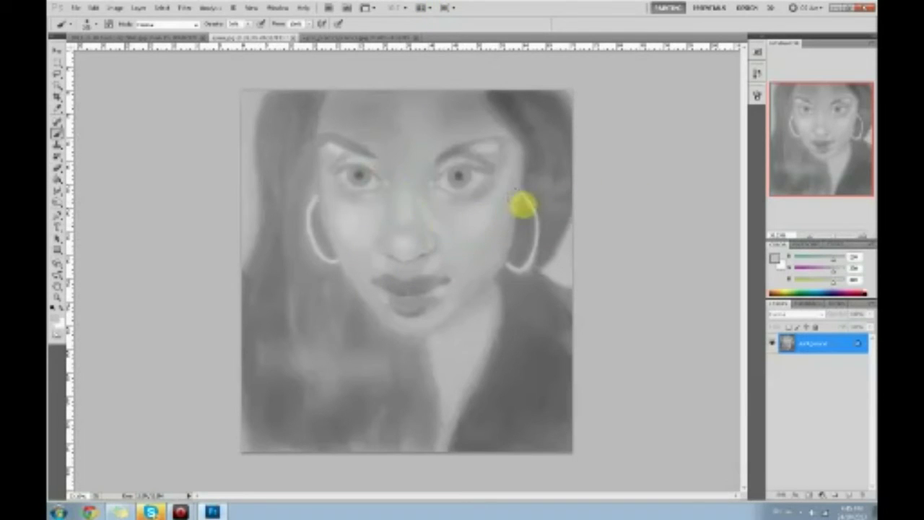
Push the cheek and jaw edge beside the mouth slightly inward on the portrait's right side with the Liquify filter
{"action": "left_click", "coordinate": [185, 8]}
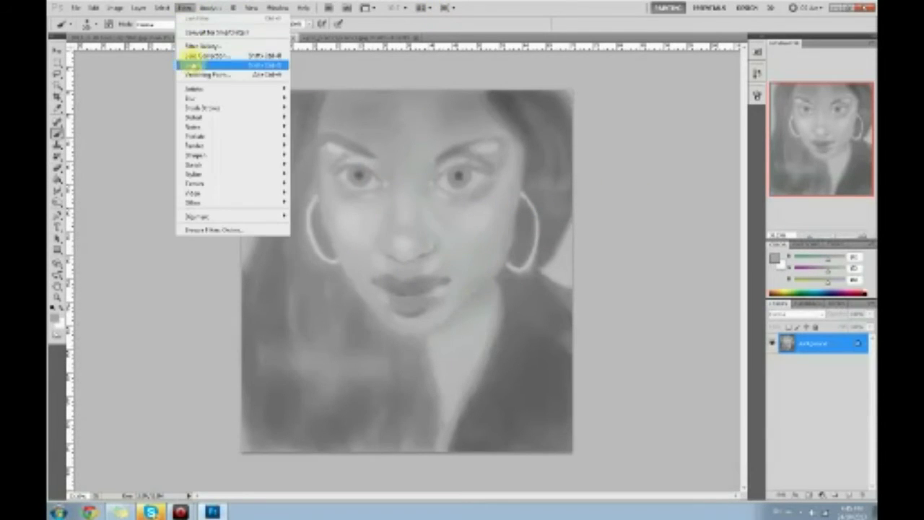
{"action": "left_click", "coordinate": [194, 65]}
{"action": "mouse_move", "coordinate": [505, 267]}
{"action": "left_mouse_down"}
{"action": "mouse_move", "coordinate": [435, 326]}
{"action": "mouse_move", "coordinate": [487, 313]}
{"action": "mouse_move", "coordinate": [464, 330]}
{"action": "mouse_move", "coordinate": [486, 291]}
{"action": "mouse_move", "coordinate": [482, 279]}
{"action": "left_mouse_up"}
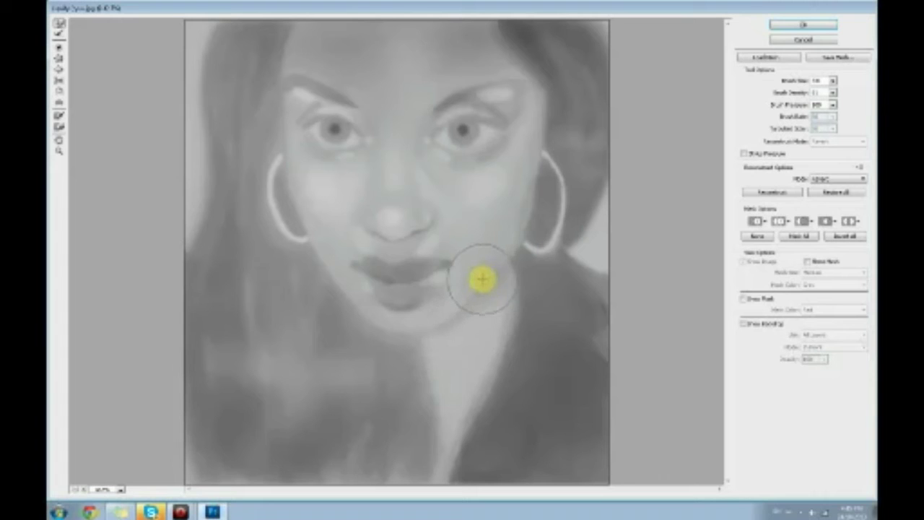
{"action": "left_click", "coordinate": [804, 24]}
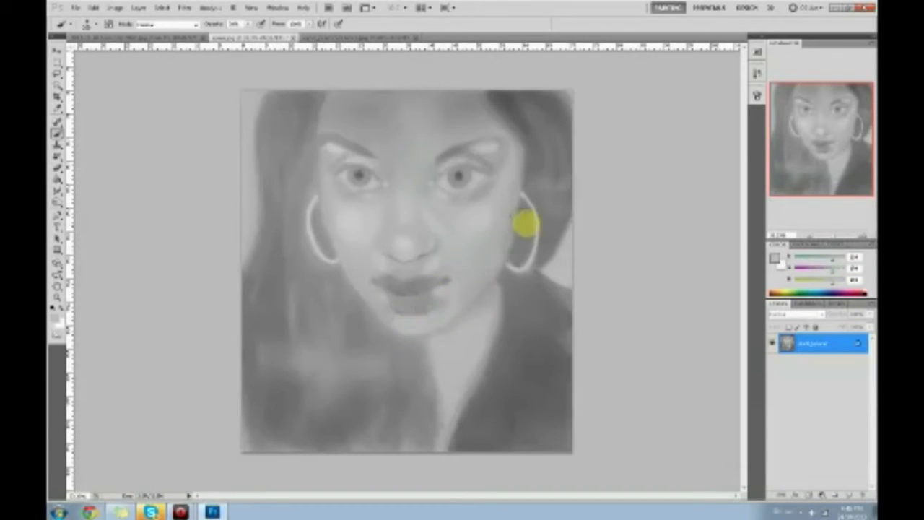
Darken and thicken both eyebrows with sampled brow grey at an adjusted brush opacity, blending the surrounding forehead with sampled skin tones
{"action": "left_click", "coordinate": [452, 149], "text": "alt"}
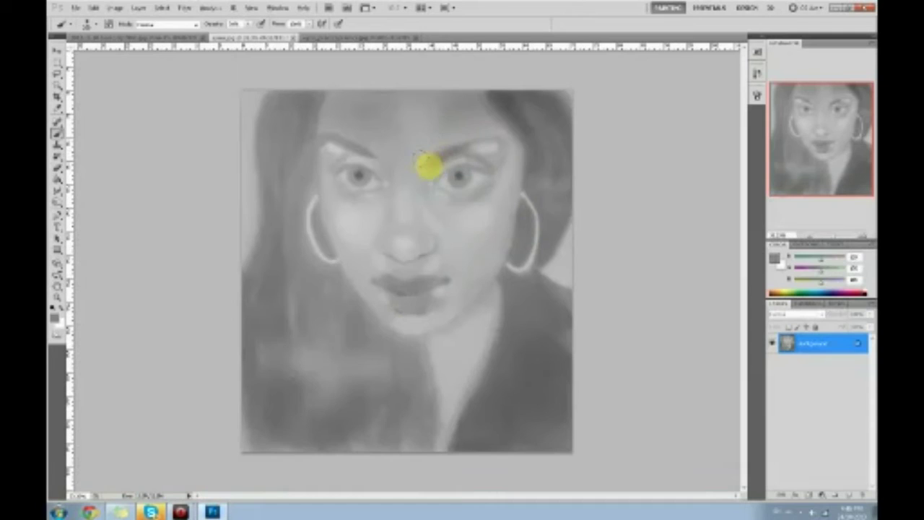
{"action": "left_click_drag", "start_coordinate": [434, 162], "coordinate": [463, 149]}
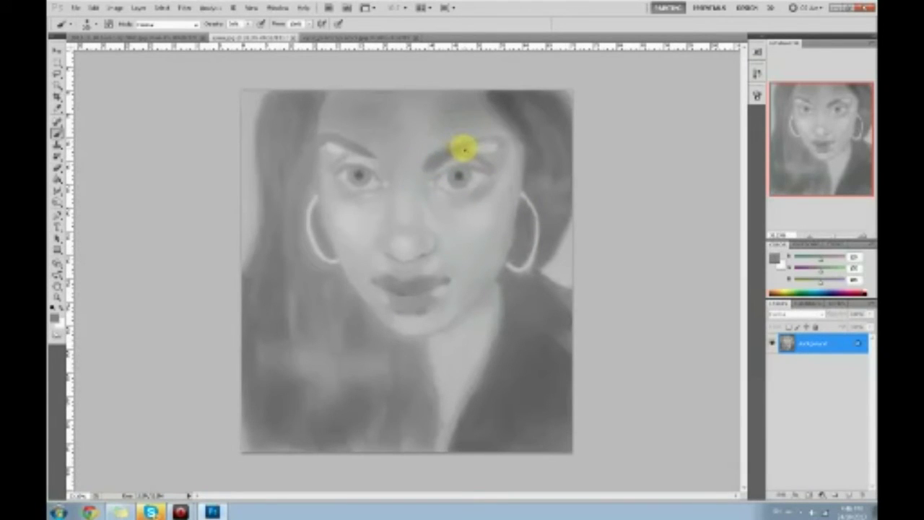
{"action": "left_click_drag", "start_coordinate": [247, 33], "coordinate": [242, 34]}
{"action": "left_click", "coordinate": [476, 144]}
{"action": "left_click_drag", "start_coordinate": [432, 158], "coordinate": [479, 140]}
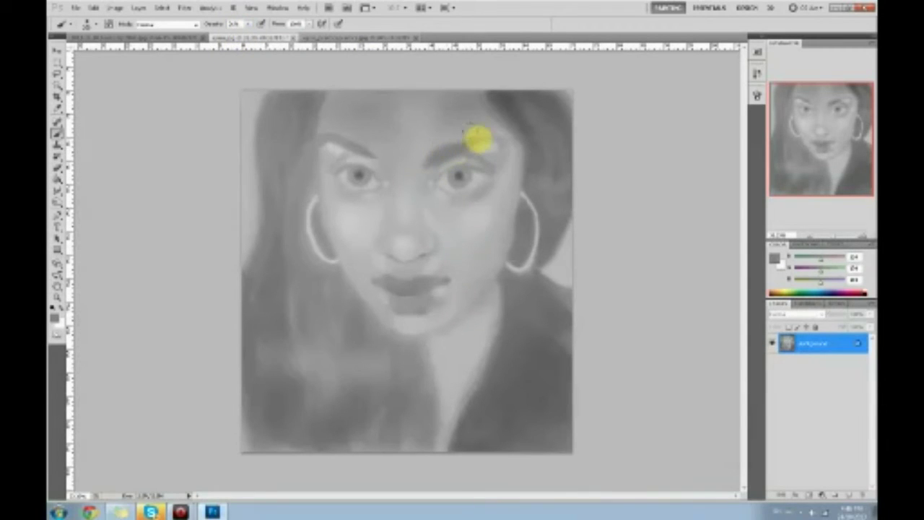
{"action": "mouse_move", "coordinate": [360, 150]}
{"action": "left_mouse_down"}
{"action": "mouse_move", "coordinate": [386, 164]}
{"action": "mouse_move", "coordinate": [353, 146]}
{"action": "mouse_move", "coordinate": [397, 168]}
{"action": "mouse_move", "coordinate": [346, 133]}
{"action": "mouse_move", "coordinate": [320, 146]}
{"action": "mouse_move", "coordinate": [335, 123]}
{"action": "mouse_move", "coordinate": [319, 142]}
{"action": "mouse_move", "coordinate": [357, 140]}
{"action": "left_mouse_up"}
{"action": "left_click", "coordinate": [337, 123], "text": "alt"}
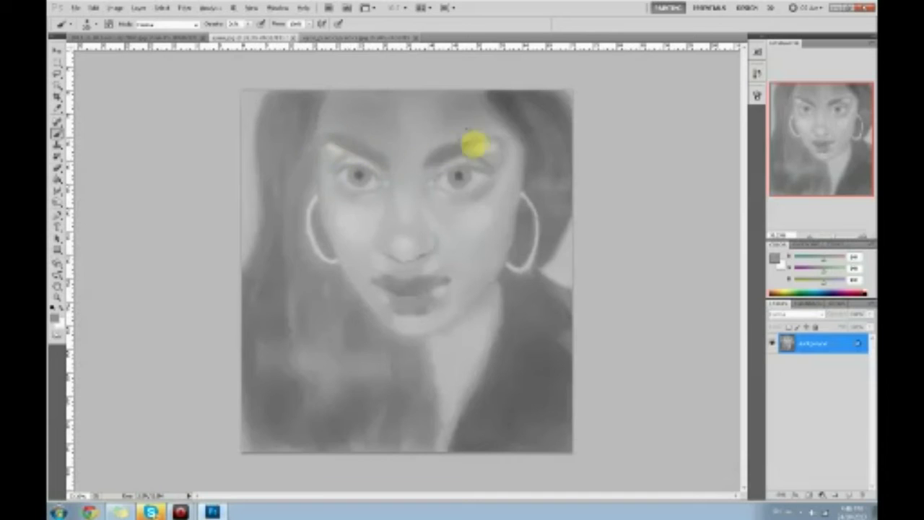
{"action": "left_click", "coordinate": [415, 166], "text": "alt"}
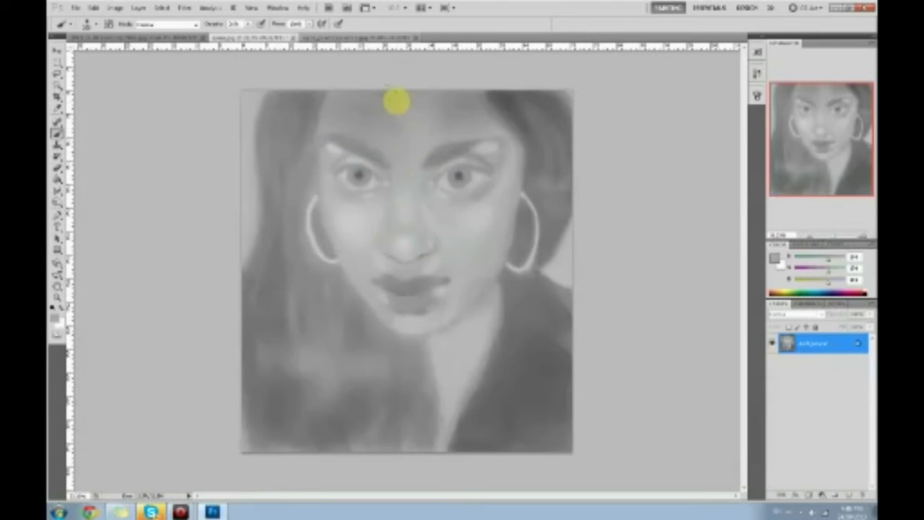
Shade the underside of the nose and the area above the upper lip with greys sampled from the lips and skin
{"action": "left_click", "coordinate": [417, 287]}
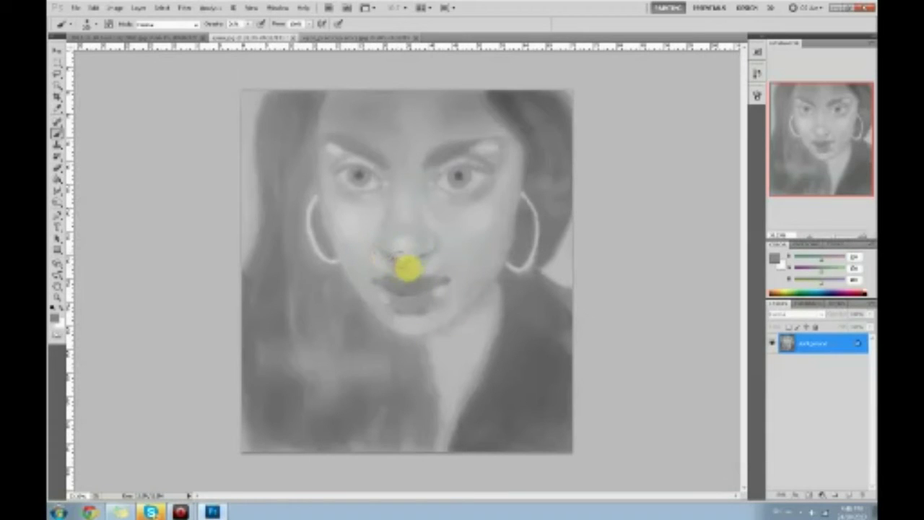
{"action": "left_click", "coordinate": [443, 268], "text": "alt"}
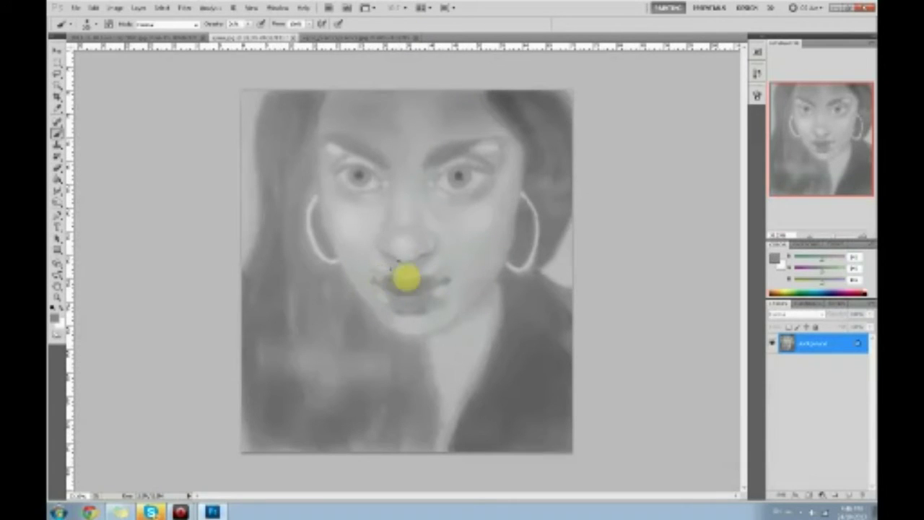
{"action": "left_click", "coordinate": [424, 252], "text": "alt"}
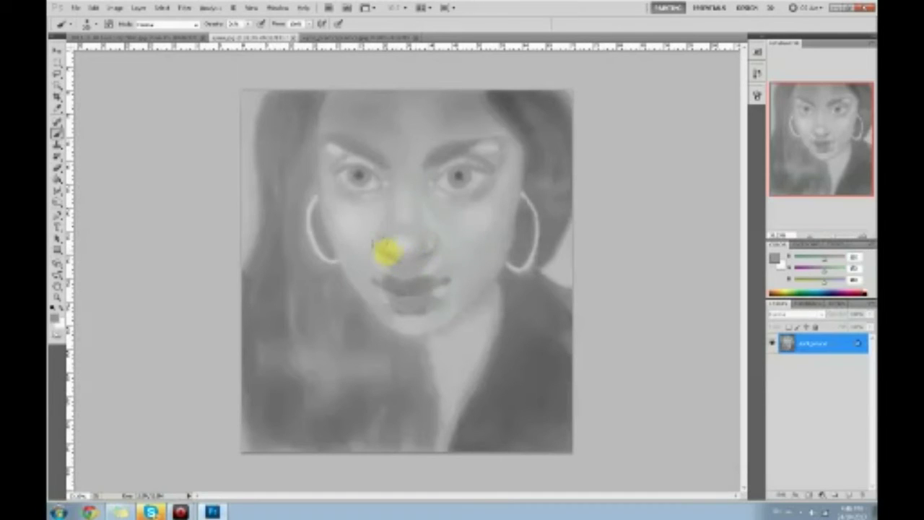
Deepen the eyelids, lash lines and irises of both eyes with dark grey sampled from the pupil, softening the edges with skin grey
{"action": "left_click", "coordinate": [459, 176], "text": "alt"}
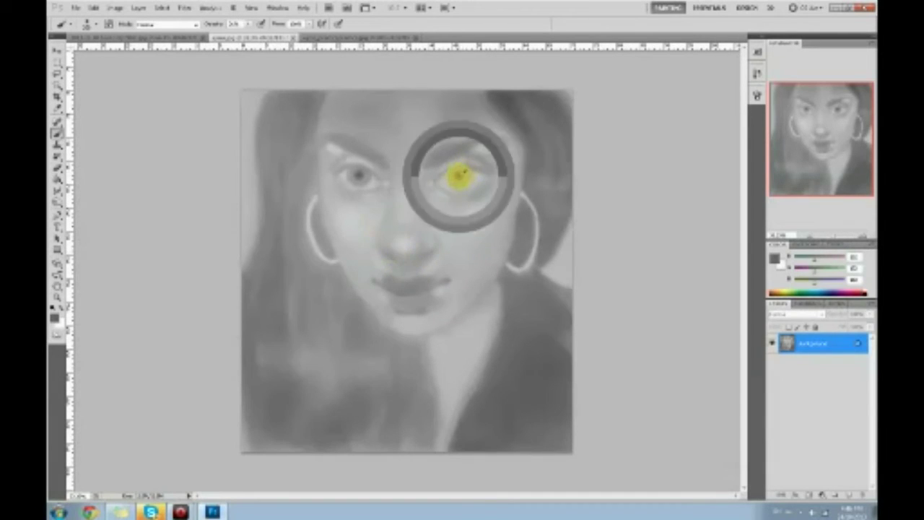
{"action": "mouse_move", "coordinate": [436, 181]}
{"action": "left_mouse_down"}
{"action": "mouse_move", "coordinate": [462, 169]}
{"action": "mouse_move", "coordinate": [489, 175]}
{"action": "mouse_move", "coordinate": [457, 171]}
{"action": "mouse_move", "coordinate": [435, 181]}
{"action": "mouse_move", "coordinate": [479, 150]}
{"action": "mouse_move", "coordinate": [472, 158]}
{"action": "mouse_move", "coordinate": [481, 177]}
{"action": "mouse_move", "coordinate": [465, 167]}
{"action": "mouse_move", "coordinate": [433, 182]}
{"action": "left_mouse_up"}
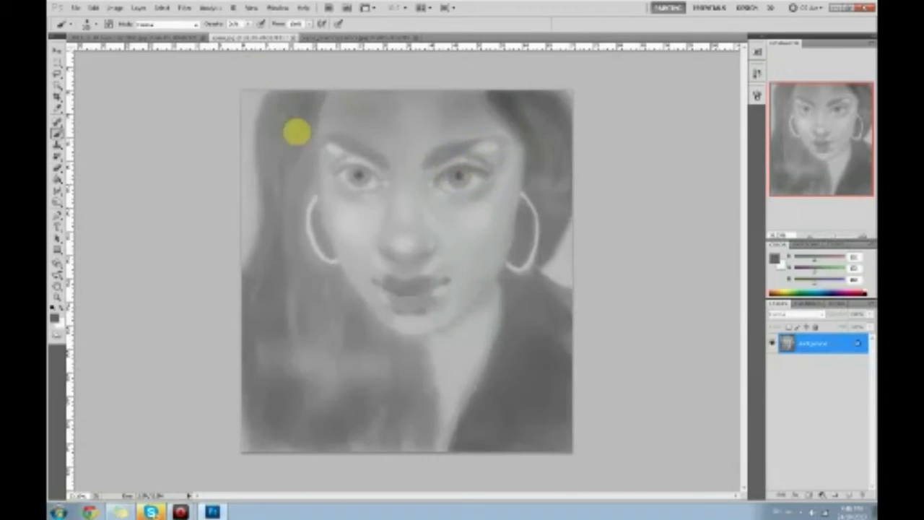
{"action": "mouse_move", "coordinate": [356, 171]}
{"action": "left_mouse_down"}
{"action": "mouse_move", "coordinate": [375, 179]}
{"action": "mouse_move", "coordinate": [340, 171]}
{"action": "mouse_move", "coordinate": [369, 172]}
{"action": "left_mouse_up"}
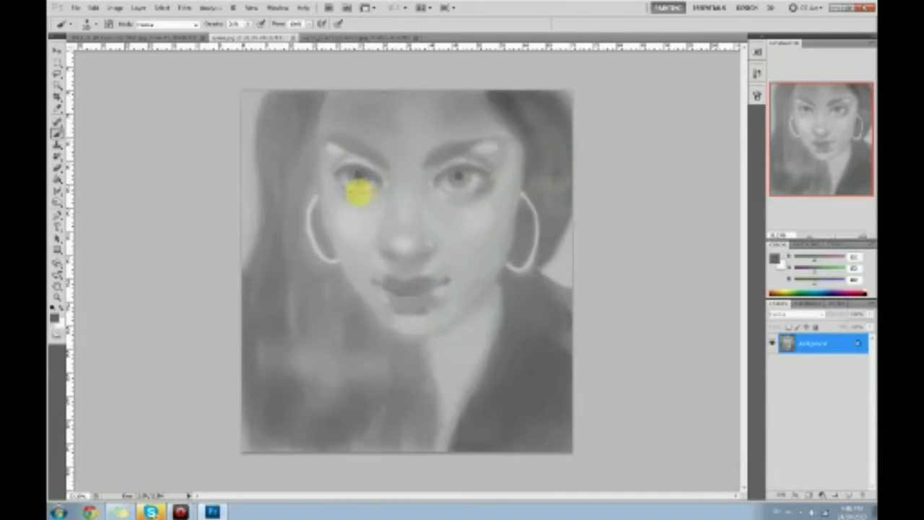
{"action": "left_click", "coordinate": [330, 190], "text": "alt"}
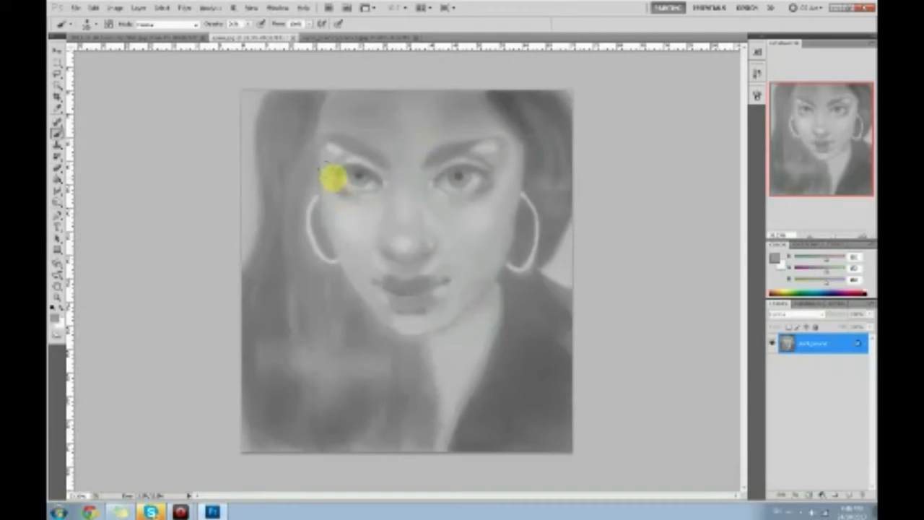
{"action": "left_click", "coordinate": [456, 177], "text": "alt"}
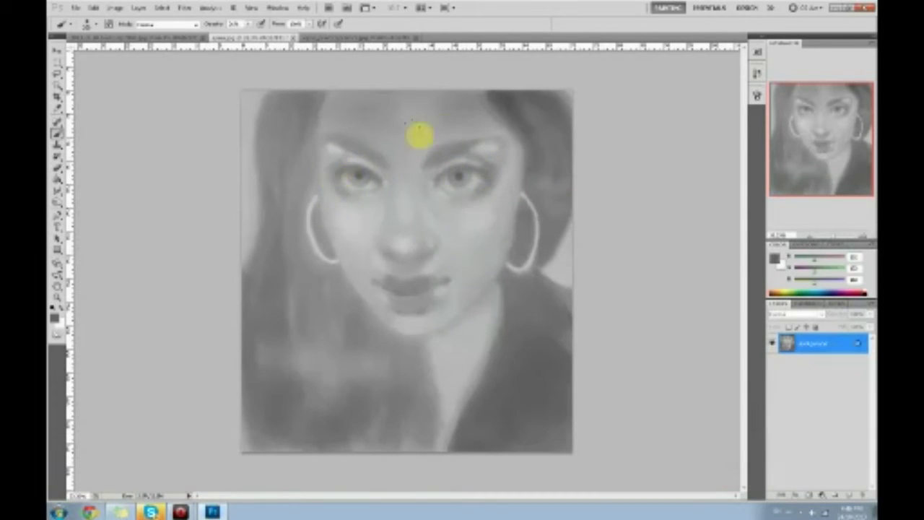
{"action": "left_click", "coordinate": [470, 180], "text": "alt"}
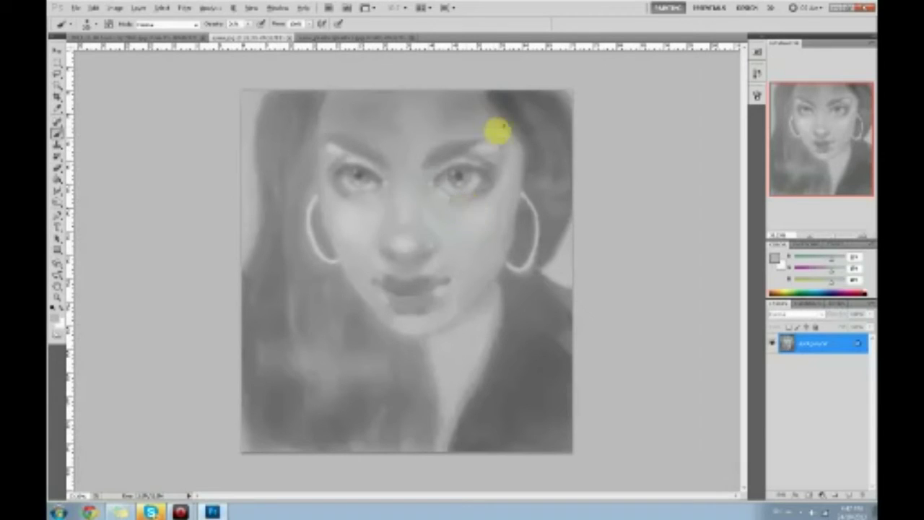
Contour the outer sides of both cheeks beside the earrings with darker greys sampled from the hair and skin
{"action": "left_click", "coordinate": [534, 151], "text": "alt"}
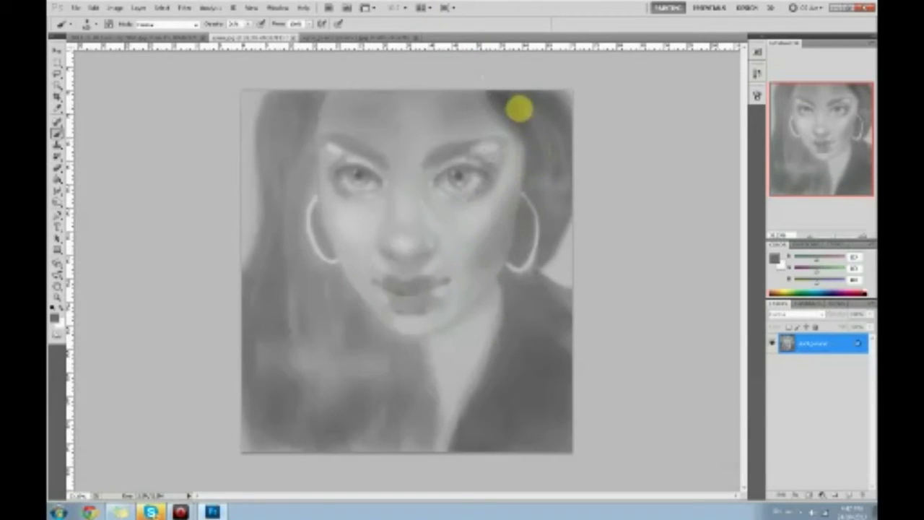
{"action": "left_click", "coordinate": [521, 213], "text": "alt"}
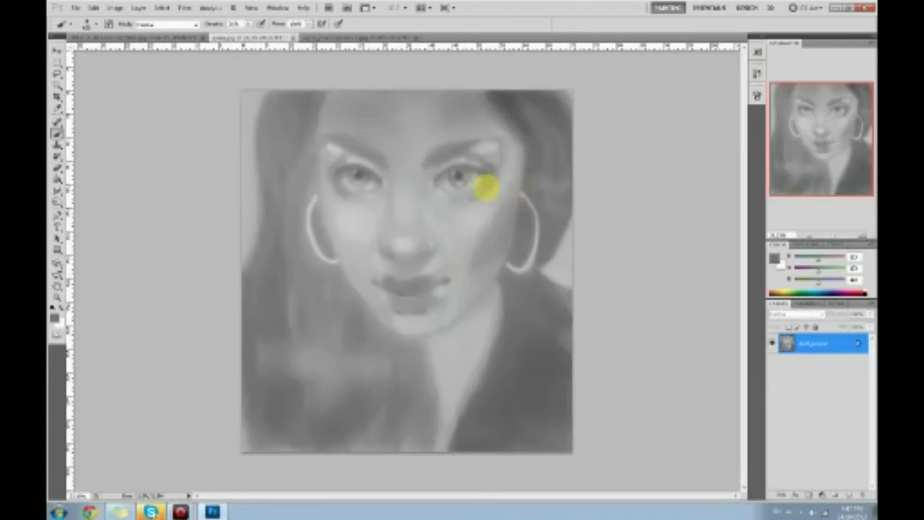
{"action": "left_click", "coordinate": [491, 251], "text": "alt"}
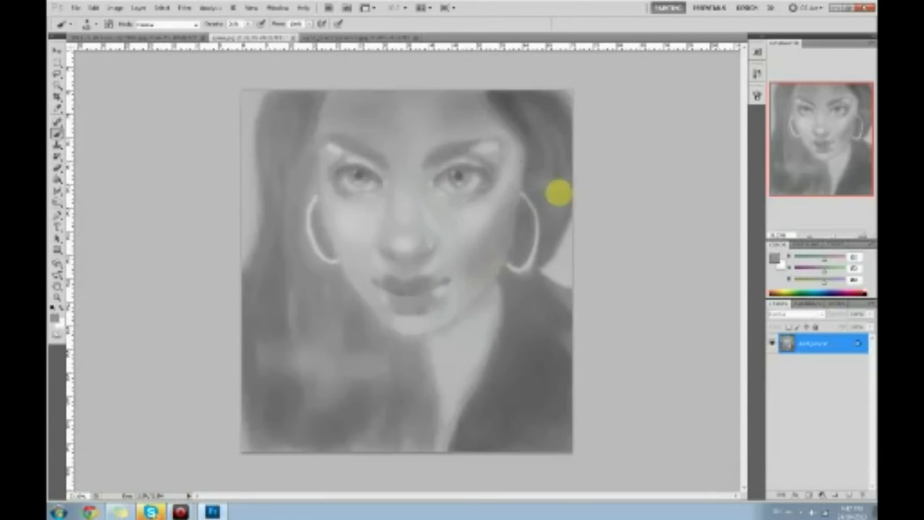
{"action": "left_click", "coordinate": [276, 260]}
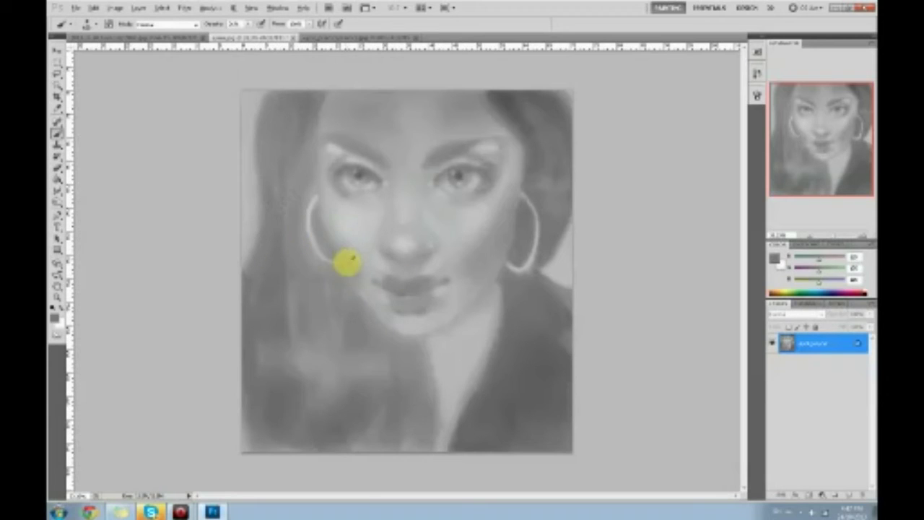
{"action": "left_click", "coordinate": [368, 258], "text": "alt"}
{"action": "mouse_move", "coordinate": [361, 262]}
{"action": "left_mouse_down"}
{"action": "mouse_move", "coordinate": [368, 288]}
{"action": "mouse_move", "coordinate": [342, 235]}
{"action": "left_mouse_up"}
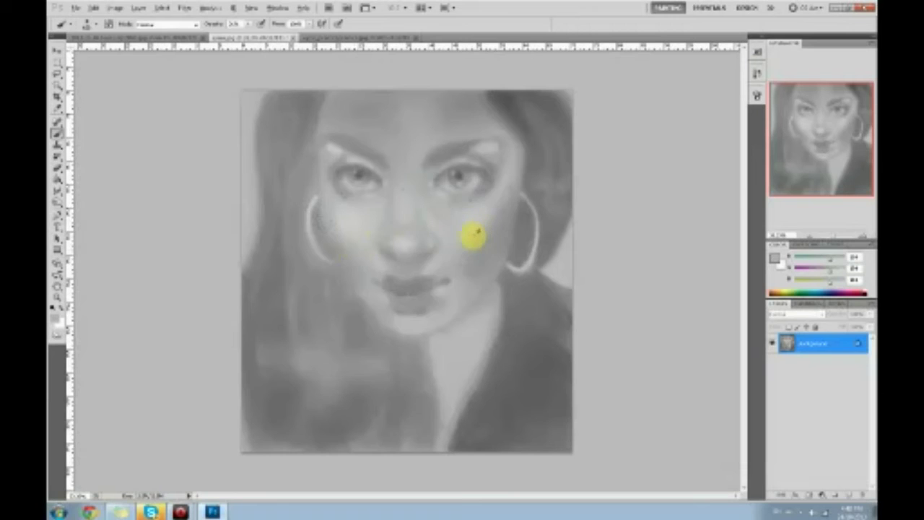
Brighten the cheekbone below the right-hand eye and the bridge of the nose with sampled light skin greys
{"action": "left_click", "coordinate": [428, 269], "text": "alt"}
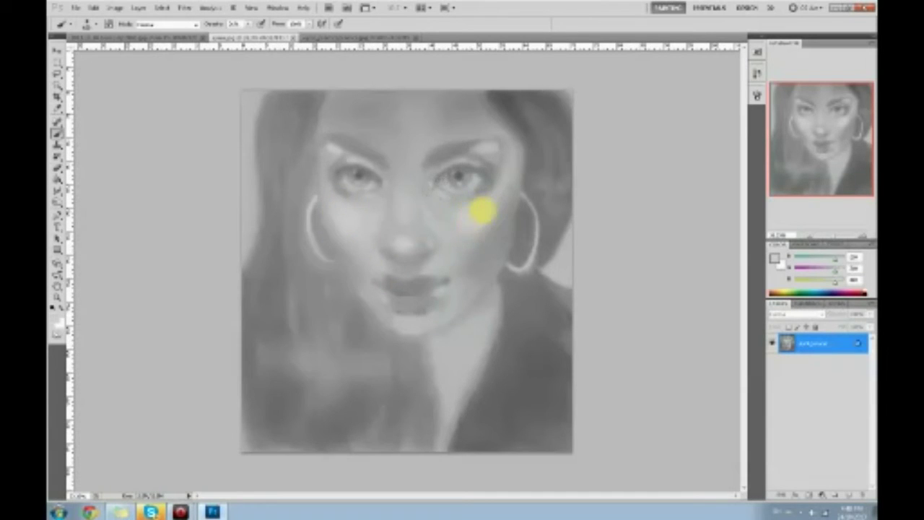
{"action": "left_click", "coordinate": [489, 208], "text": "alt"}
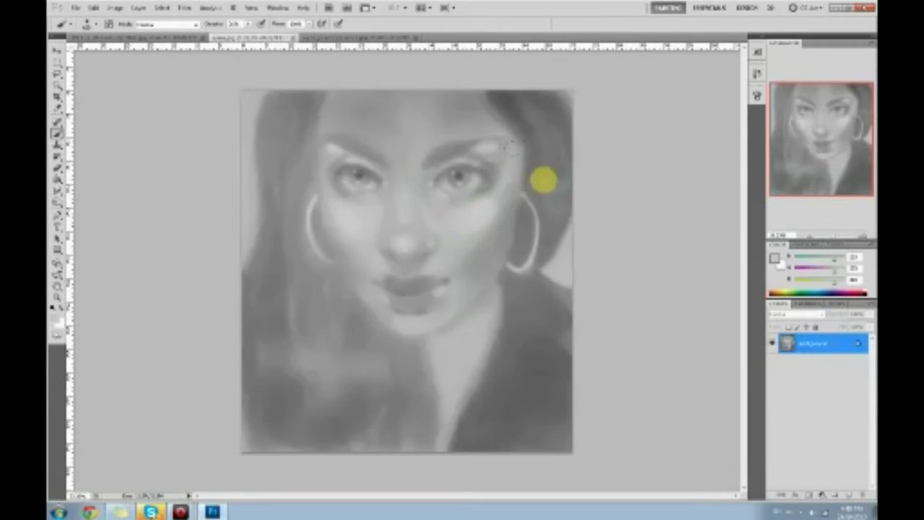
{"action": "left_click", "coordinate": [470, 212]}
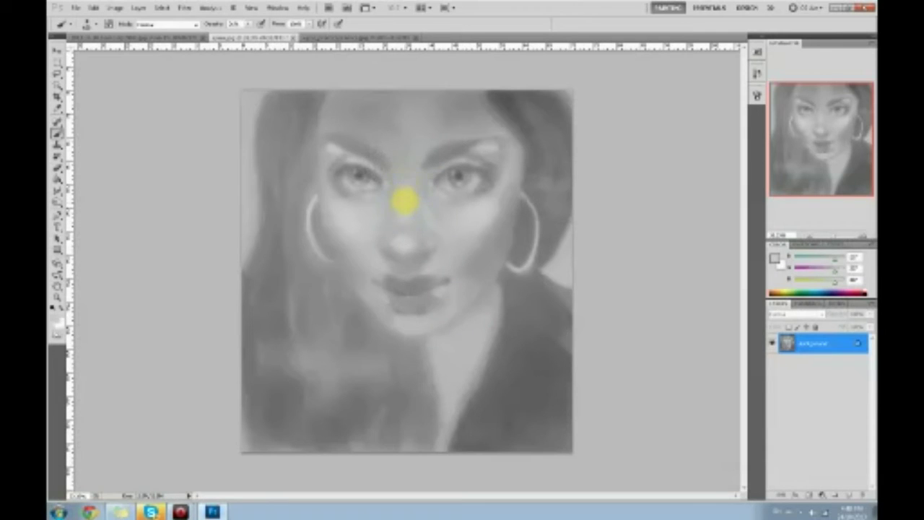
{"action": "left_click", "coordinate": [337, 152], "text": "alt"}
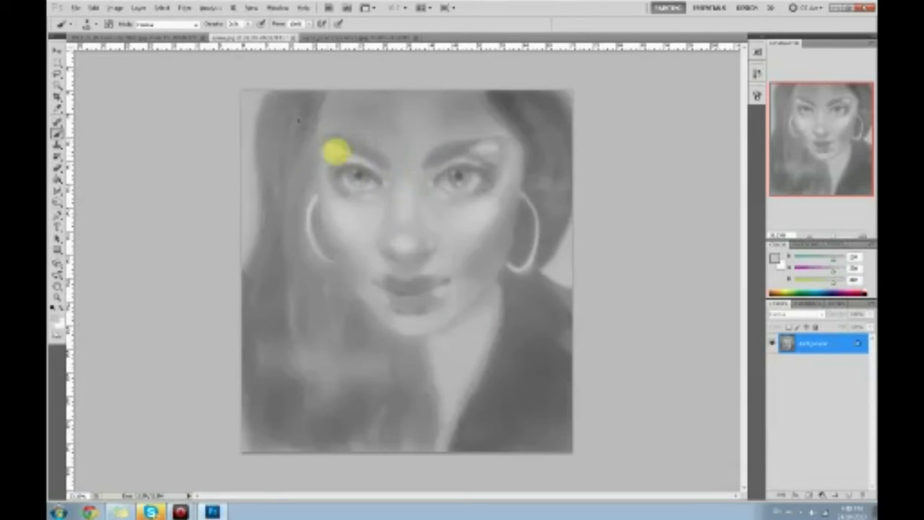
Blend the forehead edges and hairline on the left side of the face with sampled skin and hair greys
{"action": "left_click", "coordinate": [330, 130], "text": "alt"}
{"action": "left_click", "coordinate": [339, 99], "text": "alt"}
{"action": "left_click", "coordinate": [497, 114], "text": "alt"}
{"action": "left_click_drag", "start_coordinate": [306, 145], "coordinate": [318, 111]}
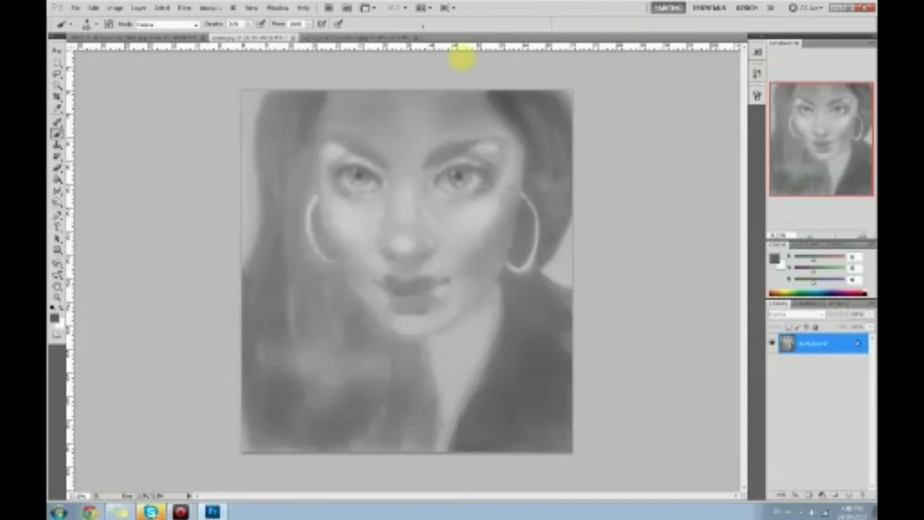
Darken the hair with long strokes of sampled dark grey, from the crown down the left side to the neck
{"action": "left_click", "coordinate": [505, 100], "text": "alt"}
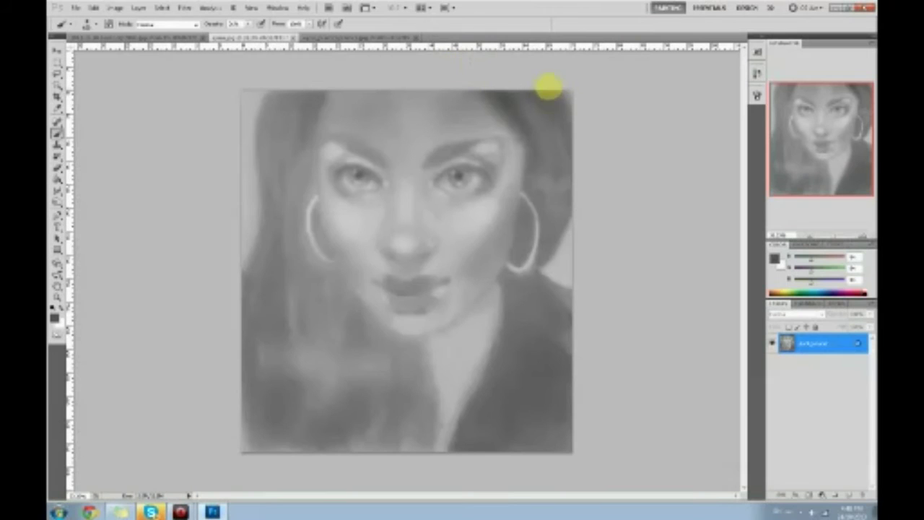
{"action": "mouse_move", "coordinate": [284, 101]}
{"action": "left_mouse_down"}
{"action": "mouse_move", "coordinate": [283, 183]}
{"action": "mouse_move", "coordinate": [319, 75]}
{"action": "mouse_move", "coordinate": [296, 201]}
{"action": "mouse_move", "coordinate": [301, 107]}
{"action": "mouse_move", "coordinate": [290, 276]}
{"action": "mouse_move", "coordinate": [301, 141]}
{"action": "mouse_move", "coordinate": [293, 133]}
{"action": "mouse_move", "coordinate": [290, 189]}
{"action": "mouse_move", "coordinate": [263, 211]}
{"action": "mouse_move", "coordinate": [277, 226]}
{"action": "mouse_move", "coordinate": [276, 354]}
{"action": "mouse_move", "coordinate": [268, 312]}
{"action": "mouse_move", "coordinate": [342, 469]}
{"action": "left_mouse_up"}
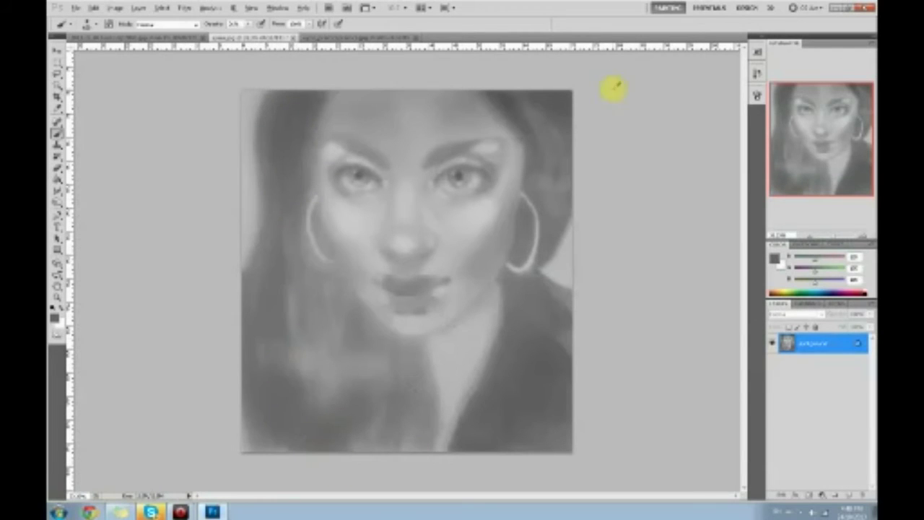
{"action": "mouse_move", "coordinate": [268, 387]}
{"action": "left_mouse_down"}
{"action": "mouse_move", "coordinate": [350, 491]}
{"action": "mouse_move", "coordinate": [333, 394]}
{"action": "mouse_move", "coordinate": [343, 350]}
{"action": "mouse_move", "coordinate": [337, 313]}
{"action": "mouse_move", "coordinate": [350, 444]}
{"action": "mouse_move", "coordinate": [403, 424]}
{"action": "mouse_move", "coordinate": [413, 406]}
{"action": "mouse_move", "coordinate": [400, 465]}
{"action": "mouse_move", "coordinate": [397, 369]}
{"action": "left_mouse_up"}
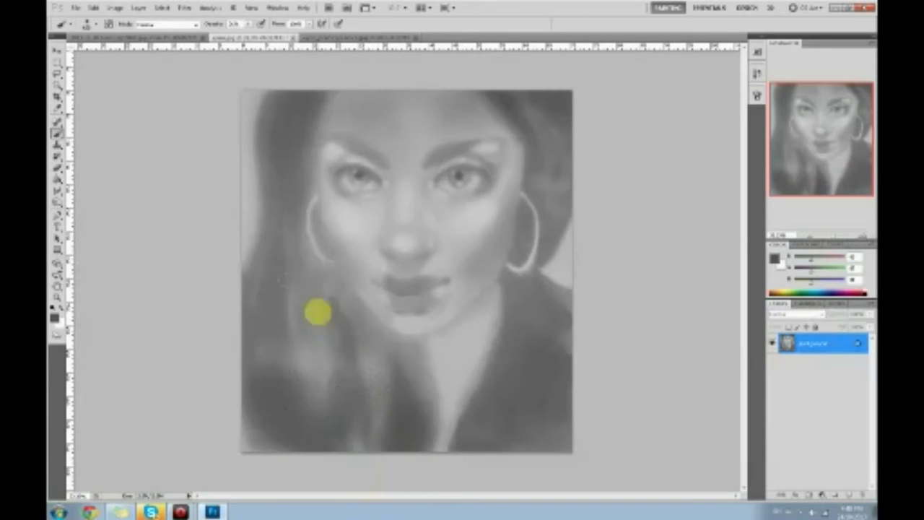
{"action": "mouse_move", "coordinate": [402, 356]}
{"action": "left_mouse_down"}
{"action": "mouse_move", "coordinate": [435, 428]}
{"action": "mouse_move", "coordinate": [424, 336]}
{"action": "mouse_move", "coordinate": [430, 413]}
{"action": "mouse_move", "coordinate": [414, 404]}
{"action": "mouse_move", "coordinate": [427, 344]}
{"action": "left_mouse_up"}
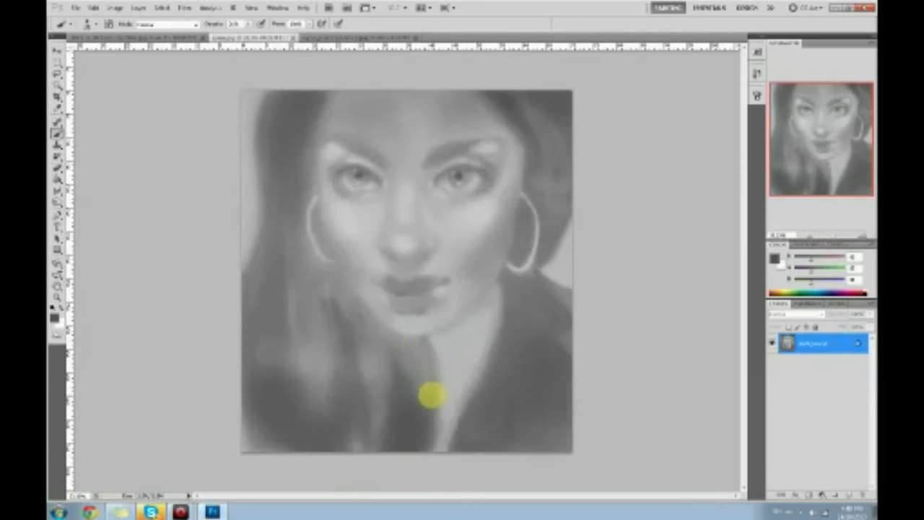
Smooth the underside of the chin and darken the hairline beside the left-hand eye with sampled skin and hair greys
{"action": "left_click", "coordinate": [421, 329], "text": "alt"}
{"action": "left_click", "coordinate": [428, 332]}
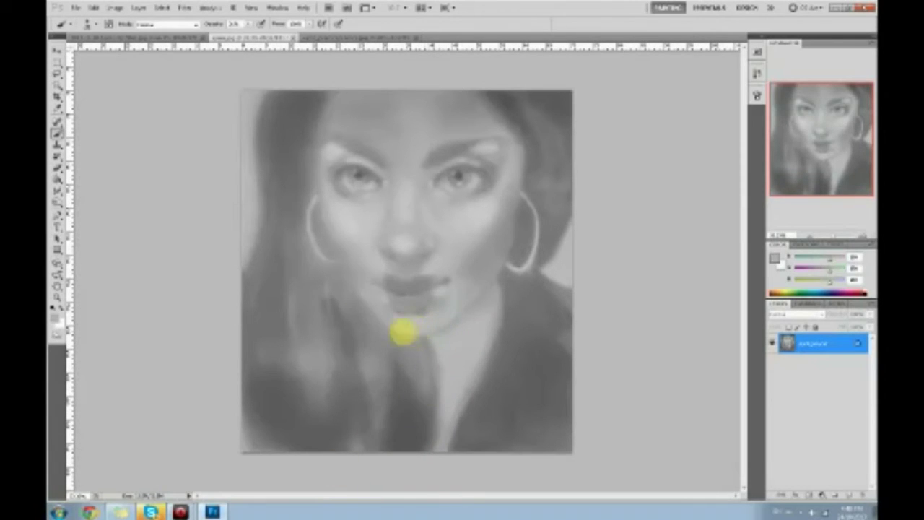
{"action": "left_click", "coordinate": [413, 390], "text": "alt"}
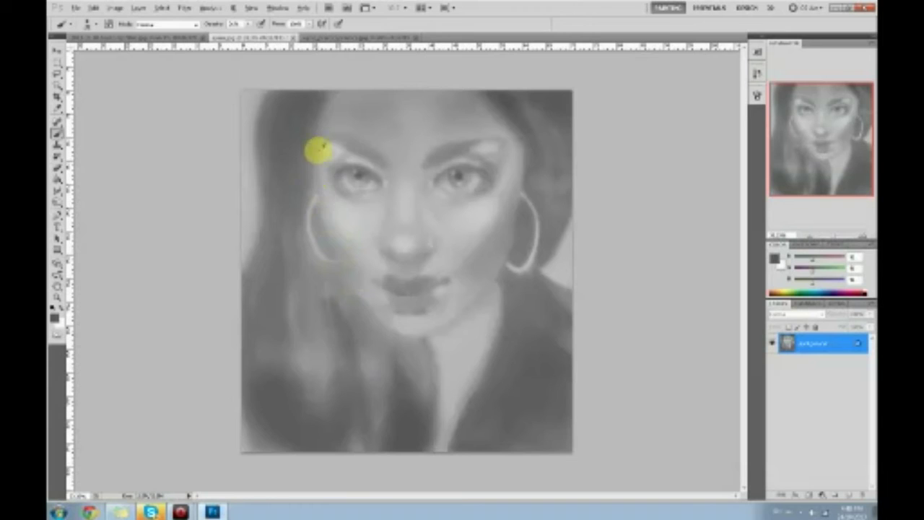
{"action": "left_click_drag", "start_coordinate": [319, 150], "coordinate": [310, 178]}
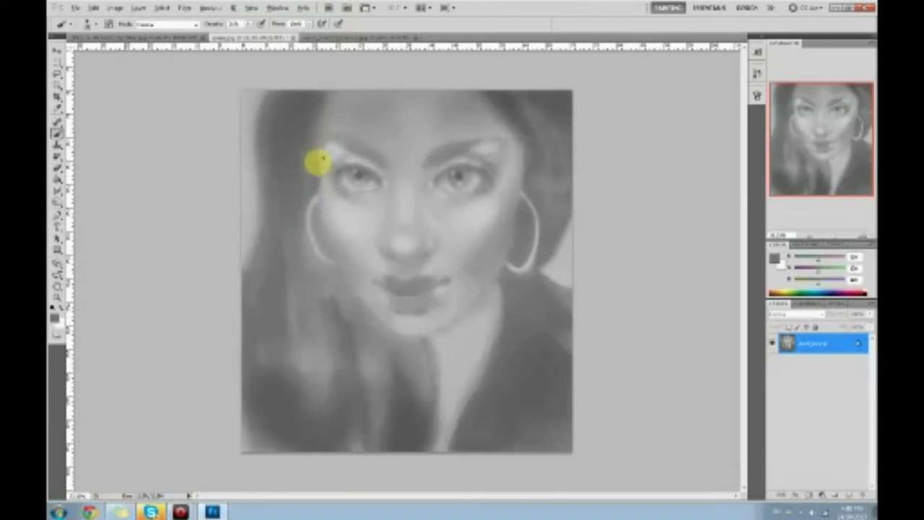
{"action": "left_click", "coordinate": [307, 102], "text": "alt"}
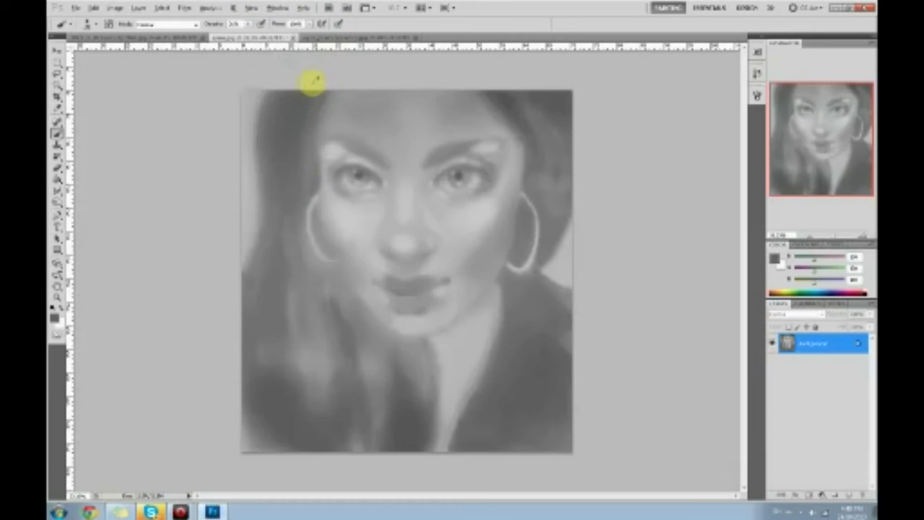
{"action": "mouse_move", "coordinate": [308, 158]}
{"action": "left_mouse_down"}
{"action": "mouse_move", "coordinate": [317, 107]}
{"action": "mouse_move", "coordinate": [309, 164]}
{"action": "left_mouse_up"}
Paint dark hair strands along the right-hand side of the forehead down to the earring with a sampled hair grey
{"action": "left_click", "coordinate": [503, 102], "text": "alt"}
{"action": "mouse_move", "coordinate": [477, 98]}
{"action": "left_mouse_down"}
{"action": "mouse_move", "coordinate": [514, 139]}
{"action": "mouse_move", "coordinate": [461, 63]}
{"action": "mouse_move", "coordinate": [524, 141]}
{"action": "mouse_move", "coordinate": [520, 125]}
{"action": "mouse_move", "coordinate": [509, 126]}
{"action": "mouse_move", "coordinate": [529, 188]}
{"action": "left_mouse_up"}
{"action": "mouse_move", "coordinate": [507, 121]}
{"action": "left_mouse_down"}
{"action": "mouse_move", "coordinate": [536, 163]}
{"action": "mouse_move", "coordinate": [524, 211]}
{"action": "left_mouse_up"}
{"action": "left_click", "coordinate": [535, 155], "text": "alt"}
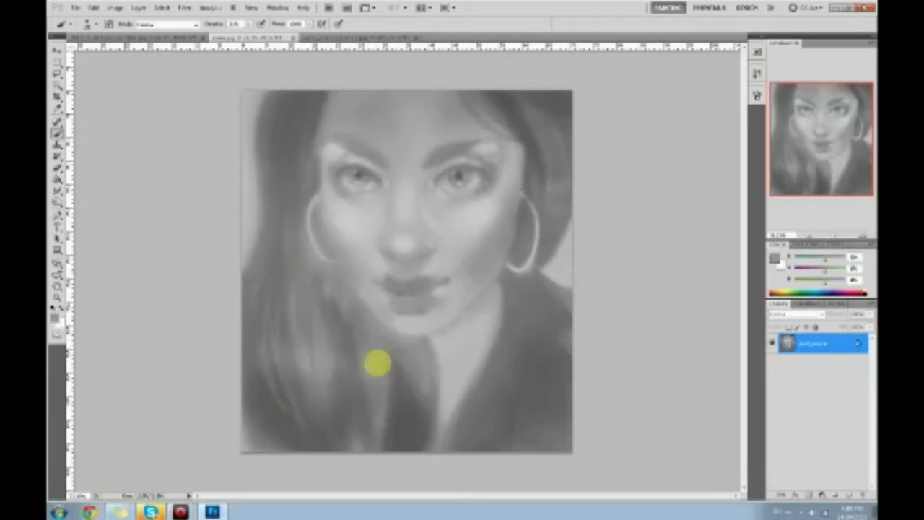
Lighten the outer edge of the left-hand cheek beside the earring with sampled light skin greys
{"action": "left_click", "coordinate": [346, 230], "text": "alt"}
{"action": "mouse_move", "coordinate": [325, 220]}
{"action": "left_mouse_down"}
{"action": "mouse_move", "coordinate": [321, 209]}
{"action": "mouse_move", "coordinate": [348, 266]}
{"action": "left_mouse_up"}
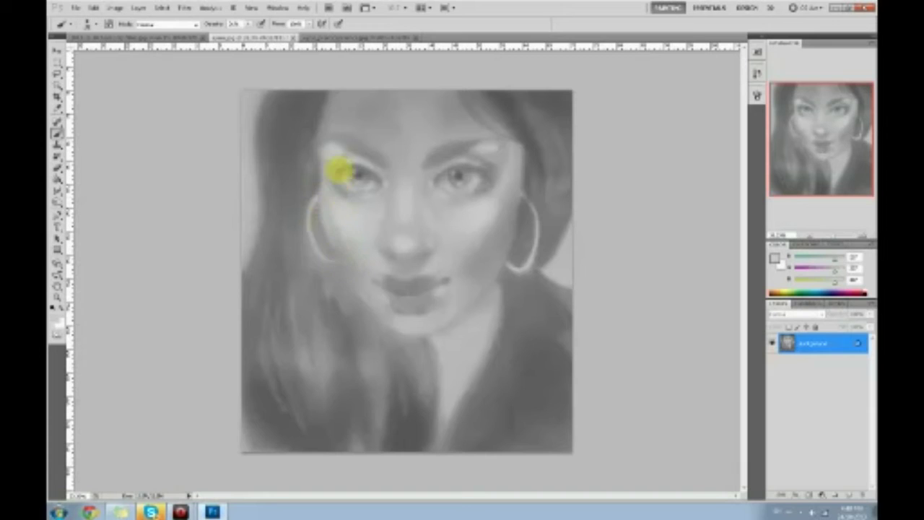
{"action": "left_click", "coordinate": [341, 216], "text": "alt"}
{"action": "left_click_drag", "start_coordinate": [325, 235], "coordinate": [346, 271]}
Define the left-hand jawline from the cheek to the chin with sampled skin grey and soften the outer edge of the cheek
{"action": "left_click", "coordinate": [332, 231], "text": "alt"}
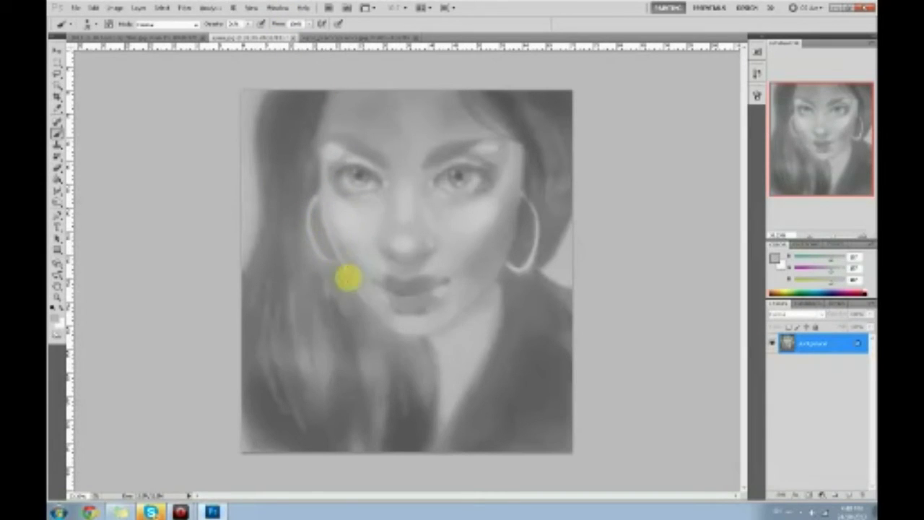
{"action": "mouse_move", "coordinate": [350, 279]}
{"action": "left_mouse_down"}
{"action": "mouse_move", "coordinate": [380, 313]}
{"action": "mouse_move", "coordinate": [408, 319]}
{"action": "left_mouse_up"}
{"action": "mouse_move", "coordinate": [355, 291]}
{"action": "left_mouse_down"}
{"action": "mouse_move", "coordinate": [404, 346]}
{"action": "mouse_move", "coordinate": [415, 344]}
{"action": "mouse_move", "coordinate": [355, 305]}
{"action": "mouse_move", "coordinate": [363, 308]}
{"action": "mouse_move", "coordinate": [334, 273]}
{"action": "mouse_move", "coordinate": [356, 303]}
{"action": "mouse_move", "coordinate": [351, 289]}
{"action": "mouse_move", "coordinate": [330, 282]}
{"action": "mouse_move", "coordinate": [330, 268]}
{"action": "mouse_move", "coordinate": [340, 278]}
{"action": "left_mouse_up"}
{"action": "left_click", "coordinate": [401, 349], "text": "alt"}
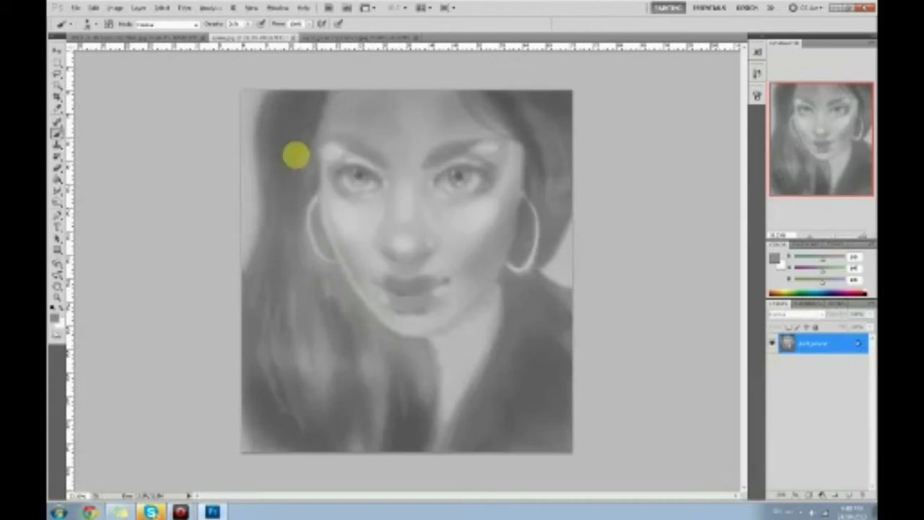
{"action": "left_click", "coordinate": [356, 277], "text": "alt"}
{"action": "mouse_move", "coordinate": [341, 250]}
{"action": "left_mouse_down"}
{"action": "mouse_move", "coordinate": [377, 307]}
{"action": "mouse_move", "coordinate": [350, 253]}
{"action": "mouse_move", "coordinate": [371, 303]}
{"action": "mouse_move", "coordinate": [336, 272]}
{"action": "mouse_move", "coordinate": [326, 212]}
{"action": "mouse_move", "coordinate": [328, 249]}
{"action": "mouse_move", "coordinate": [324, 165]}
{"action": "left_mouse_up"}
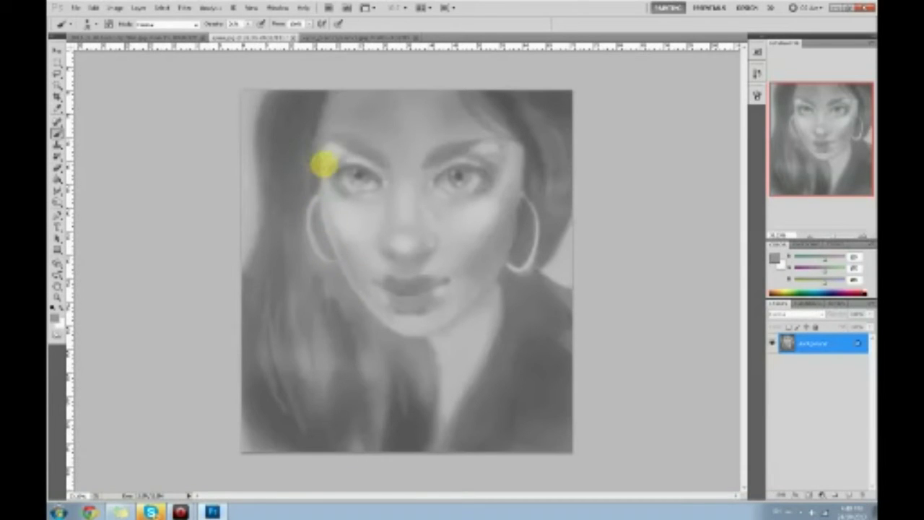
Darken the right-hand eye with a sampled grey and deepen the eyes and eyebrows with the Burn tool
{"action": "left_click", "coordinate": [457, 174], "text": "alt"}
{"action": "left_click_drag", "start_coordinate": [457, 176], "coordinate": [490, 162]}
{"action": "right_click", "coordinate": [56, 202]}
{"action": "left_click", "coordinate": [81, 210]}
{"action": "mouse_move", "coordinate": [362, 191]}
{"action": "left_mouse_down"}
{"action": "mouse_move", "coordinate": [354, 169]}
{"action": "mouse_move", "coordinate": [385, 162]}
{"action": "mouse_move", "coordinate": [315, 135]}
{"action": "mouse_move", "coordinate": [472, 155]}
{"action": "mouse_move", "coordinate": [423, 161]}
{"action": "mouse_move", "coordinate": [431, 144]}
{"action": "mouse_move", "coordinate": [354, 155]}
{"action": "mouse_move", "coordinate": [382, 158]}
{"action": "mouse_move", "coordinate": [348, 141]}
{"action": "mouse_move", "coordinate": [402, 159]}
{"action": "mouse_move", "coordinate": [453, 155]}
{"action": "mouse_move", "coordinate": [425, 161]}
{"action": "mouse_move", "coordinate": [539, 108]}
{"action": "mouse_move", "coordinate": [437, 152]}
{"action": "mouse_move", "coordinate": [428, 143]}
{"action": "mouse_move", "coordinate": [447, 138]}
{"action": "mouse_move", "coordinate": [415, 151]}
{"action": "mouse_move", "coordinate": [519, 134]}
{"action": "mouse_move", "coordinate": [361, 149]}
{"action": "mouse_move", "coordinate": [329, 136]}
{"action": "mouse_move", "coordinate": [381, 152]}
{"action": "mouse_move", "coordinate": [359, 146]}
{"action": "mouse_move", "coordinate": [387, 164]}
{"action": "mouse_move", "coordinate": [374, 171]}
{"action": "mouse_move", "coordinate": [443, 139]}
{"action": "mouse_move", "coordinate": [439, 153]}
{"action": "mouse_move", "coordinate": [449, 147]}
{"action": "mouse_move", "coordinate": [423, 162]}
{"action": "mouse_move", "coordinate": [466, 147]}
{"action": "left_mouse_up"}
{"action": "key", "text": "b"}
Shade the inner eye corners and both sides of the nose down to the nostrils with sampled skin greys
{"action": "left_click", "coordinate": [429, 144], "text": "alt"}
{"action": "left_click", "coordinate": [410, 159], "text": "alt"}
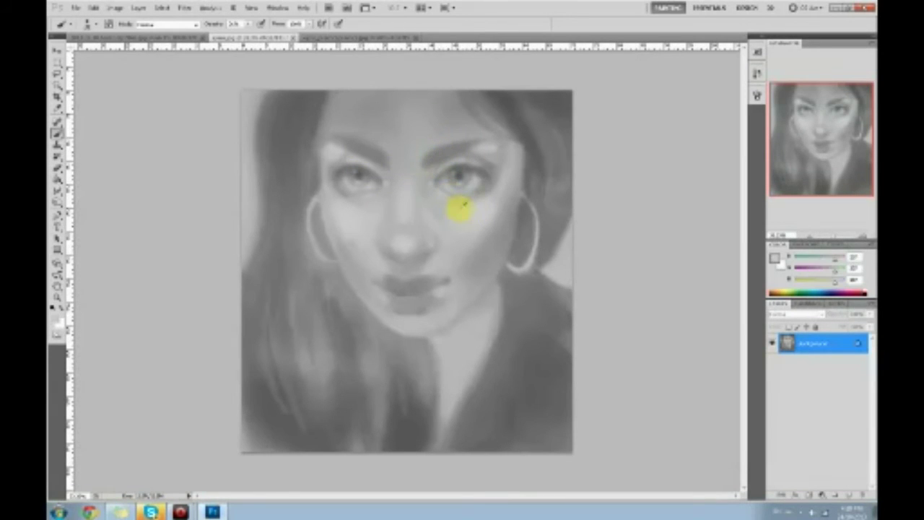
{"action": "mouse_move", "coordinate": [427, 182]}
{"action": "left_mouse_down"}
{"action": "mouse_move", "coordinate": [407, 174]}
{"action": "mouse_move", "coordinate": [397, 189]}
{"action": "mouse_move", "coordinate": [378, 158]}
{"action": "mouse_move", "coordinate": [395, 184]}
{"action": "mouse_move", "coordinate": [389, 217]}
{"action": "mouse_move", "coordinate": [432, 144]}
{"action": "left_mouse_up"}
{"action": "left_click", "coordinate": [383, 166], "text": "alt"}
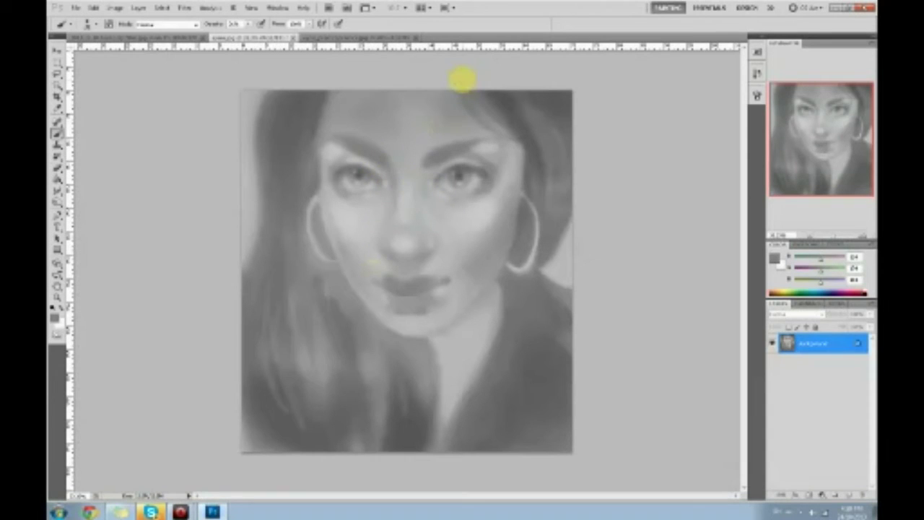
{"action": "left_click", "coordinate": [387, 172], "text": "alt"}
{"action": "left_click_drag", "start_coordinate": [389, 178], "coordinate": [383, 204]}
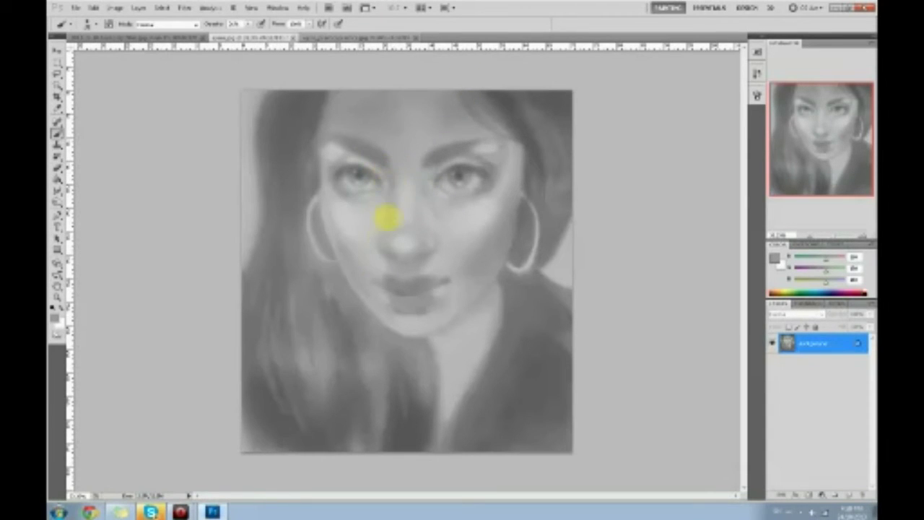
{"action": "mouse_move", "coordinate": [390, 240]}
{"action": "left_mouse_down"}
{"action": "mouse_move", "coordinate": [398, 252]}
{"action": "mouse_move", "coordinate": [428, 247]}
{"action": "left_mouse_up"}
{"action": "mouse_move", "coordinate": [439, 204]}
{"action": "left_mouse_down"}
{"action": "mouse_move", "coordinate": [423, 268]}
{"action": "mouse_move", "coordinate": [376, 281]}
{"action": "mouse_move", "coordinate": [436, 287]}
{"action": "left_mouse_up"}
Darken the irises of both eyes with sampled greys and blend the light hair strands left of the chin
{"action": "left_click", "coordinate": [460, 177], "text": "alt"}
{"action": "mouse_move", "coordinate": [462, 177]}
{"action": "left_mouse_down"}
{"action": "mouse_move", "coordinate": [491, 159]}
{"action": "mouse_move", "coordinate": [468, 177]}
{"action": "mouse_move", "coordinate": [338, 162]}
{"action": "mouse_move", "coordinate": [372, 183]}
{"action": "mouse_move", "coordinate": [354, 172]}
{"action": "mouse_move", "coordinate": [487, 170]}
{"action": "mouse_move", "coordinate": [454, 172]}
{"action": "mouse_move", "coordinate": [493, 176]}
{"action": "mouse_move", "coordinate": [354, 175]}
{"action": "mouse_move", "coordinate": [514, 262]}
{"action": "mouse_move", "coordinate": [498, 227]}
{"action": "mouse_move", "coordinate": [353, 175]}
{"action": "mouse_move", "coordinate": [454, 187]}
{"action": "left_mouse_up"}
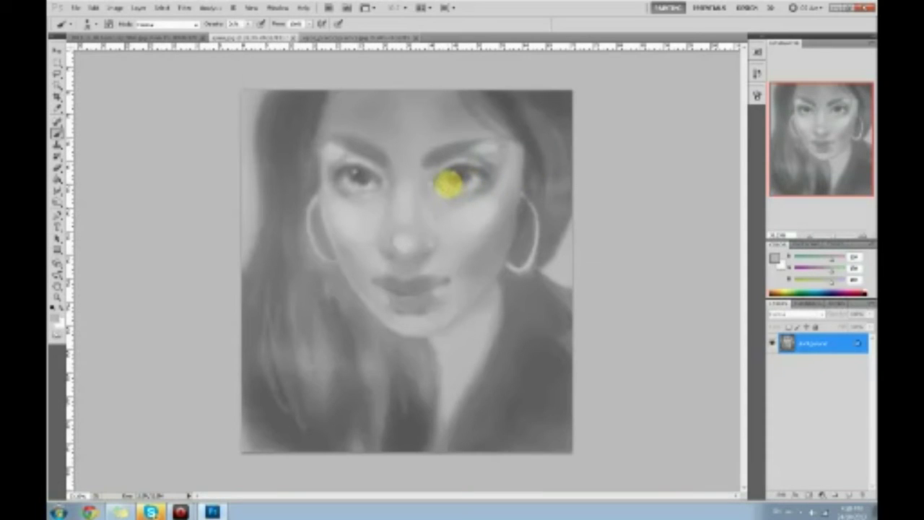
{"action": "left_click", "coordinate": [466, 179], "text": "alt"}
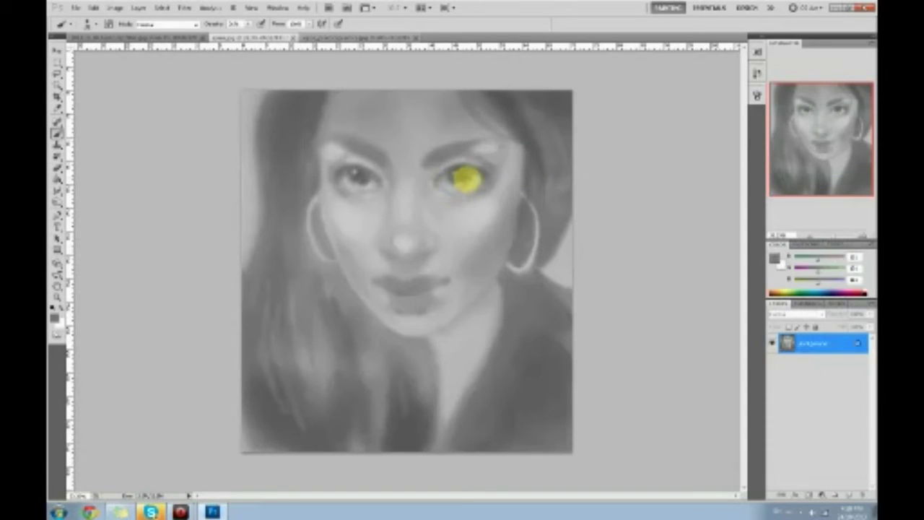
{"action": "mouse_move", "coordinate": [334, 348]}
{"action": "left_mouse_down"}
{"action": "mouse_move", "coordinate": [344, 423]}
{"action": "mouse_move", "coordinate": [319, 382]}
{"action": "left_mouse_up"}
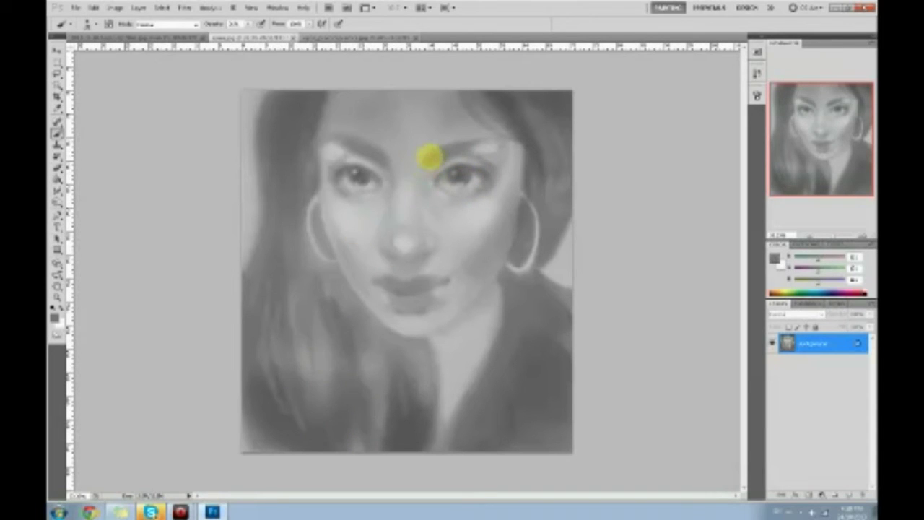
Deepen the right-hand eyebrow and the lids around the right-hand eye with dark grey strokes
{"action": "mouse_move", "coordinate": [430, 160]}
{"action": "left_mouse_down"}
{"action": "mouse_move", "coordinate": [371, 148]}
{"action": "mouse_move", "coordinate": [379, 157]}
{"action": "mouse_move", "coordinate": [358, 145]}
{"action": "mouse_move", "coordinate": [482, 141]}
{"action": "mouse_move", "coordinate": [443, 150]}
{"action": "mouse_move", "coordinate": [433, 164]}
{"action": "mouse_move", "coordinate": [392, 103]}
{"action": "mouse_move", "coordinate": [398, 92]}
{"action": "mouse_move", "coordinate": [412, 148]}
{"action": "mouse_move", "coordinate": [405, 156]}
{"action": "mouse_move", "coordinate": [424, 180]}
{"action": "mouse_move", "coordinate": [432, 120]}
{"action": "mouse_move", "coordinate": [391, 142]}
{"action": "mouse_move", "coordinate": [398, 169]}
{"action": "mouse_move", "coordinate": [363, 141]}
{"action": "mouse_move", "coordinate": [382, 166]}
{"action": "mouse_move", "coordinate": [431, 164]}
{"action": "mouse_move", "coordinate": [426, 177]}
{"action": "mouse_move", "coordinate": [509, 159]}
{"action": "mouse_move", "coordinate": [440, 163]}
{"action": "mouse_move", "coordinate": [444, 175]}
{"action": "mouse_move", "coordinate": [457, 173]}
{"action": "mouse_move", "coordinate": [418, 150]}
{"action": "mouse_move", "coordinate": [419, 166]}
{"action": "mouse_move", "coordinate": [478, 133]}
{"action": "mouse_move", "coordinate": [446, 136]}
{"action": "mouse_move", "coordinate": [463, 149]}
{"action": "mouse_move", "coordinate": [355, 136]}
{"action": "mouse_move", "coordinate": [331, 138]}
{"action": "mouse_move", "coordinate": [321, 166]}
{"action": "mouse_move", "coordinate": [365, 142]}
{"action": "mouse_move", "coordinate": [382, 169]}
{"action": "mouse_move", "coordinate": [515, 143]}
{"action": "left_mouse_up"}
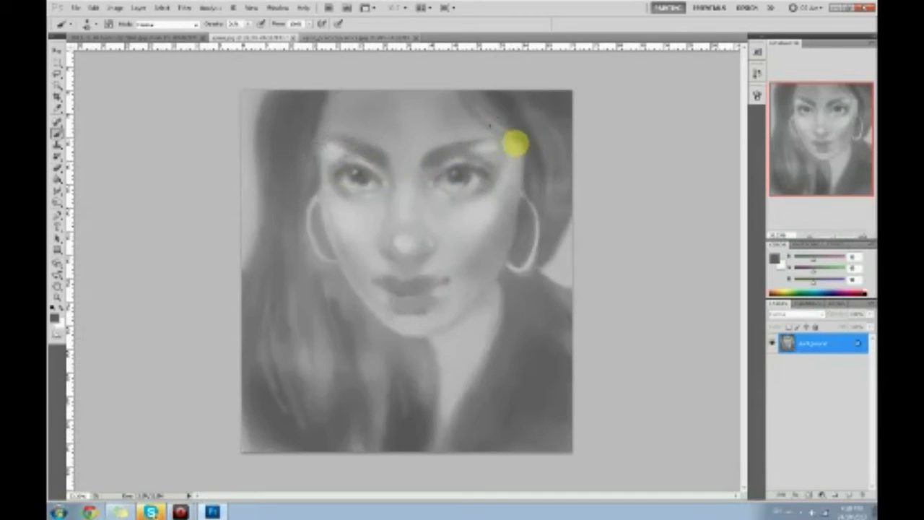
{"action": "mouse_move", "coordinate": [438, 122]}
{"action": "left_mouse_down"}
{"action": "mouse_move", "coordinate": [470, 151]}
{"action": "mouse_move", "coordinate": [480, 185]}
{"action": "left_mouse_up"}
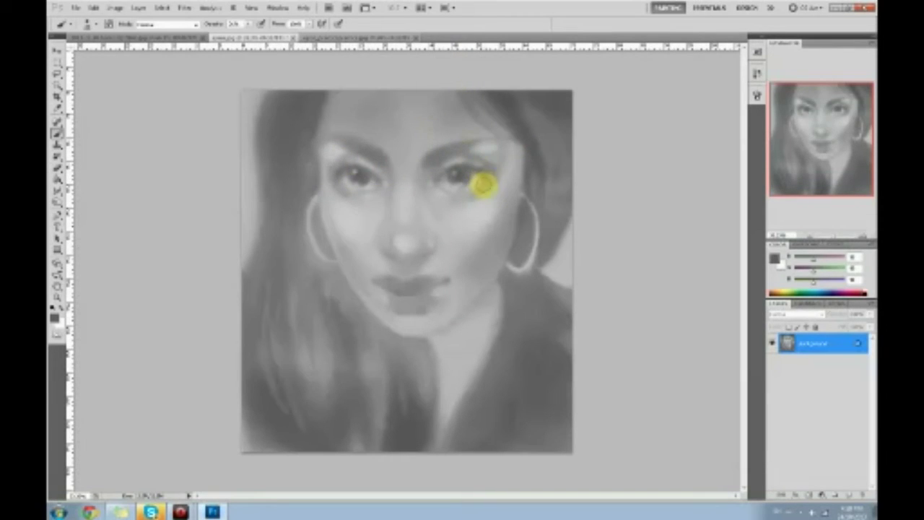
{"action": "mouse_move", "coordinate": [483, 169]}
{"action": "left_mouse_down"}
{"action": "mouse_move", "coordinate": [434, 192]}
{"action": "mouse_move", "coordinate": [502, 164]}
{"action": "mouse_move", "coordinate": [448, 159]}
{"action": "left_mouse_up"}
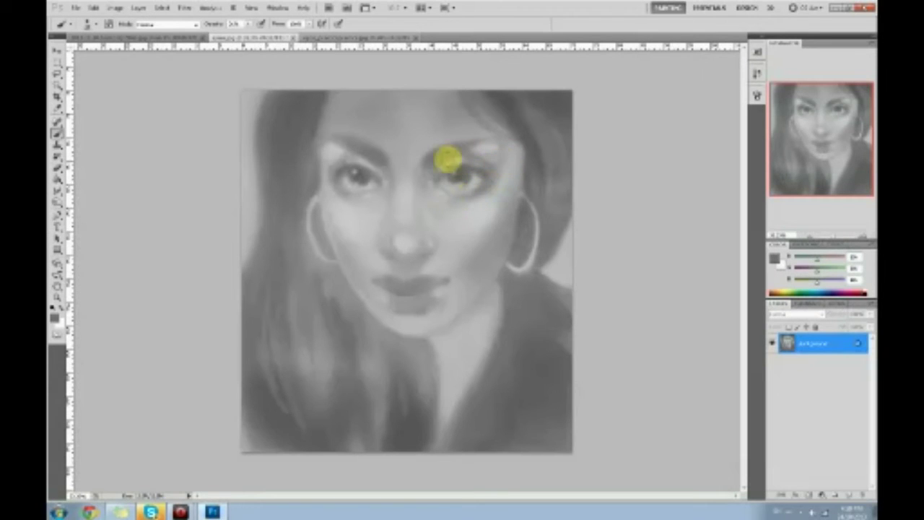
Blend the skin around the left-hand eye and extend dark hair over the left-hand corner of the forehead
{"action": "left_click_drag", "start_coordinate": [340, 189], "coordinate": [372, 199]}
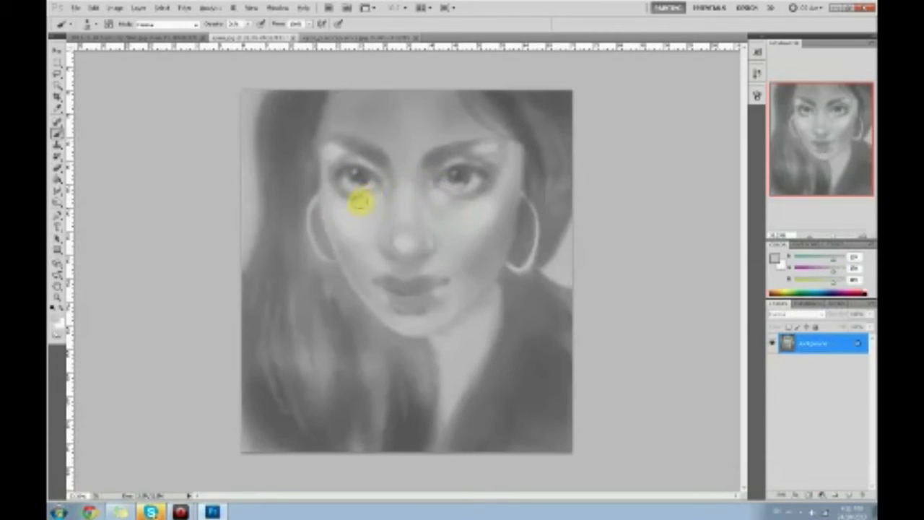
{"action": "mouse_move", "coordinate": [331, 91]}
{"action": "left_mouse_down"}
{"action": "mouse_move", "coordinate": [358, 91]}
{"action": "mouse_move", "coordinate": [363, 134]}
{"action": "mouse_move", "coordinate": [414, 88]}
{"action": "mouse_move", "coordinate": [400, 133]}
{"action": "mouse_move", "coordinate": [357, 197]}
{"action": "left_mouse_up"}
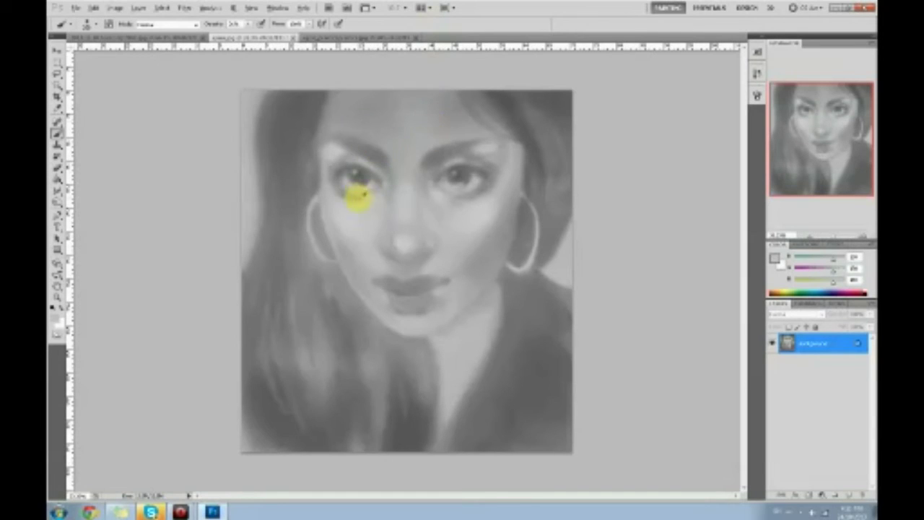
{"action": "left_click", "coordinate": [343, 194], "text": "alt"}
{"action": "mouse_move", "coordinate": [330, 189]}
{"action": "left_mouse_down"}
{"action": "mouse_move", "coordinate": [301, 157]}
{"action": "mouse_move", "coordinate": [317, 102]}
{"action": "mouse_move", "coordinate": [314, 168]}
{"action": "left_mouse_up"}
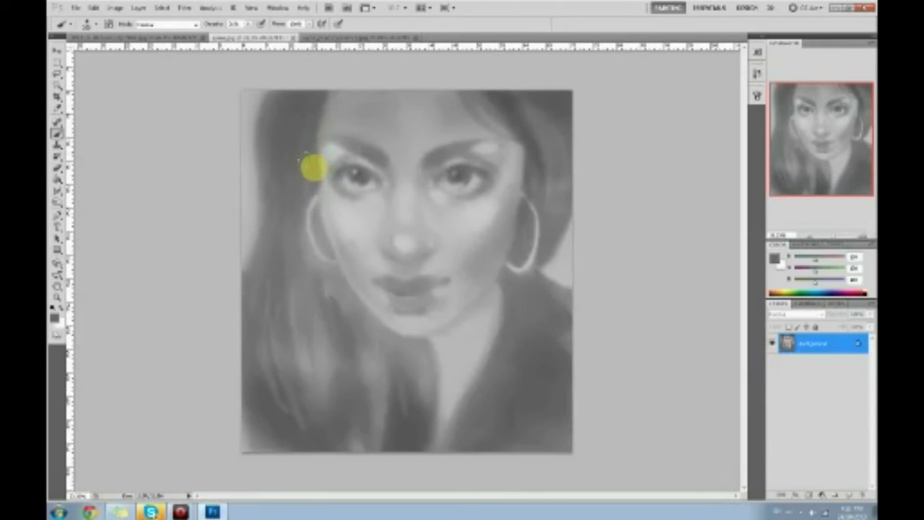
{"action": "left_click_drag", "start_coordinate": [325, 73], "coordinate": [304, 138]}
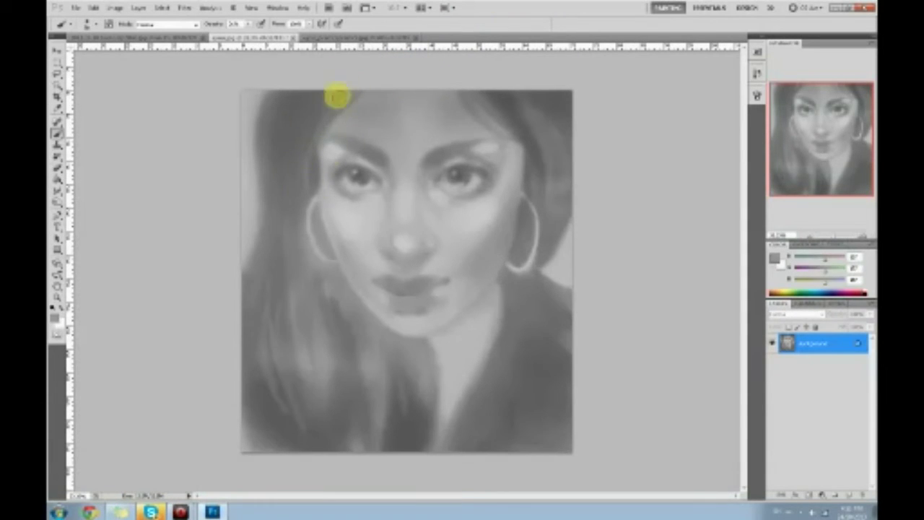
Paint dark eyelashes on the upper lids of both eyes and darken the line and corners of the lips
{"action": "left_click", "coordinate": [351, 154], "text": "alt"}
{"action": "mouse_move", "coordinate": [332, 165]}
{"action": "left_mouse_down"}
{"action": "mouse_move", "coordinate": [340, 174]}
{"action": "mouse_move", "coordinate": [345, 163]}
{"action": "mouse_move", "coordinate": [357, 166]}
{"action": "left_mouse_up"}
{"action": "left_click_drag", "start_coordinate": [492, 171], "coordinate": [472, 159]}
{"action": "left_click_drag", "start_coordinate": [438, 280], "coordinate": [444, 280]}
{"action": "left_click_drag", "start_coordinate": [370, 286], "coordinate": [441, 283]}
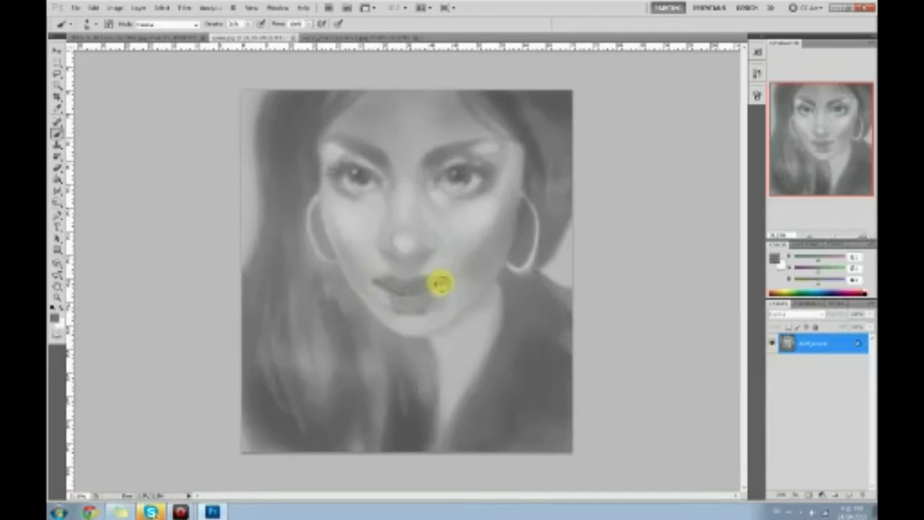
Roll back the trial strokes across the bridge of the nose after comparing the portrait with its original history snapshot
{"action": "mouse_move", "coordinate": [391, 211]}
{"action": "left_mouse_down"}
{"action": "mouse_move", "coordinate": [369, 230]}
{"action": "mouse_move", "coordinate": [370, 205]}
{"action": "mouse_move", "coordinate": [409, 226]}
{"action": "mouse_move", "coordinate": [402, 204]}
{"action": "mouse_move", "coordinate": [426, 205]}
{"action": "left_mouse_up"}
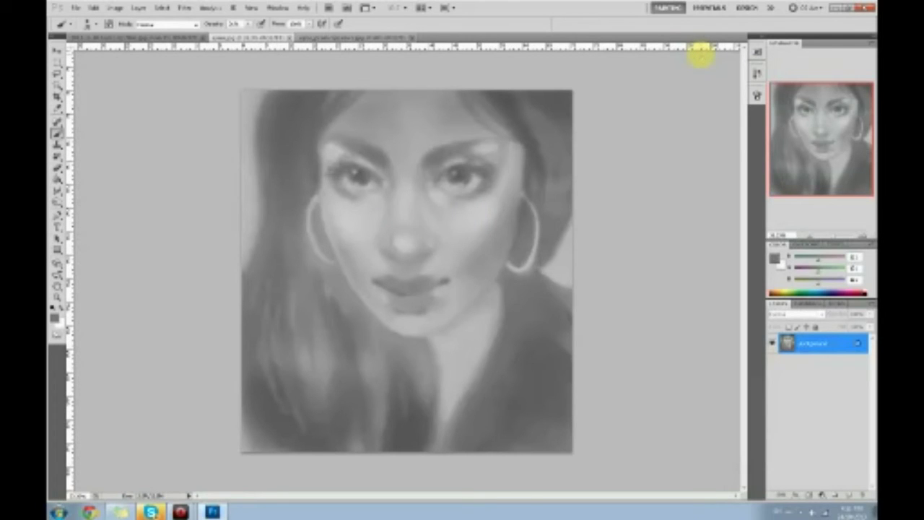
{"action": "left_click", "coordinate": [757, 73]}
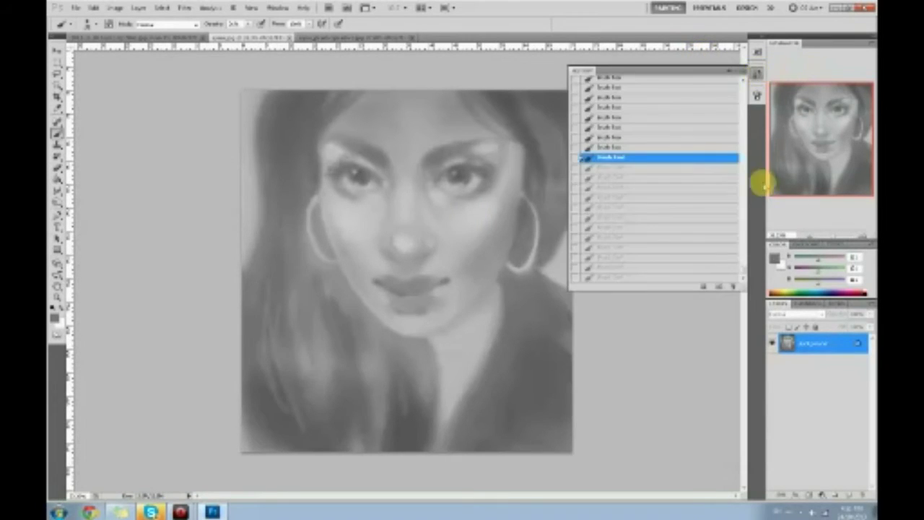
{"action": "left_click_drag", "start_coordinate": [744, 270], "coordinate": [738, 51]}
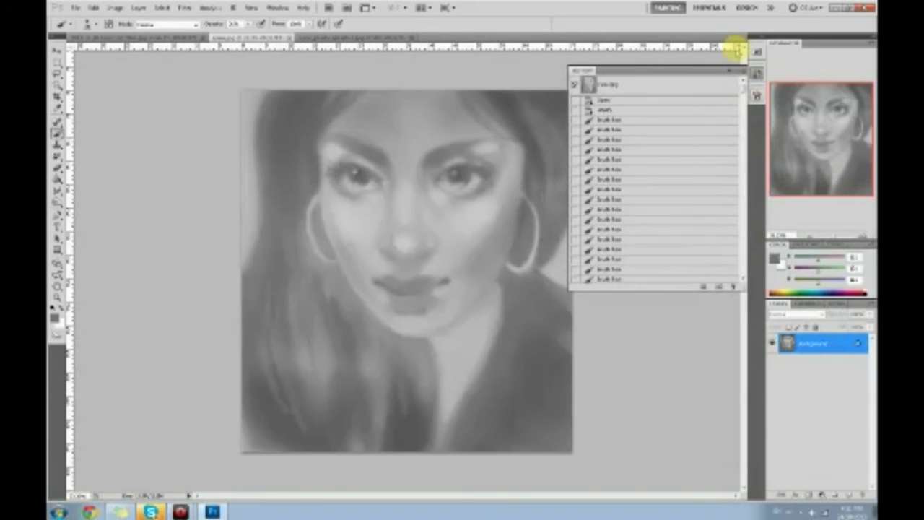
{"action": "left_click", "coordinate": [708, 86]}
{"action": "mouse_move", "coordinate": [745, 84]}
{"action": "left_mouse_down"}
{"action": "mouse_move", "coordinate": [754, 227]}
{"action": "mouse_move", "coordinate": [743, 279]}
{"action": "left_mouse_up"}
{"action": "left_click", "coordinate": [654, 277]}
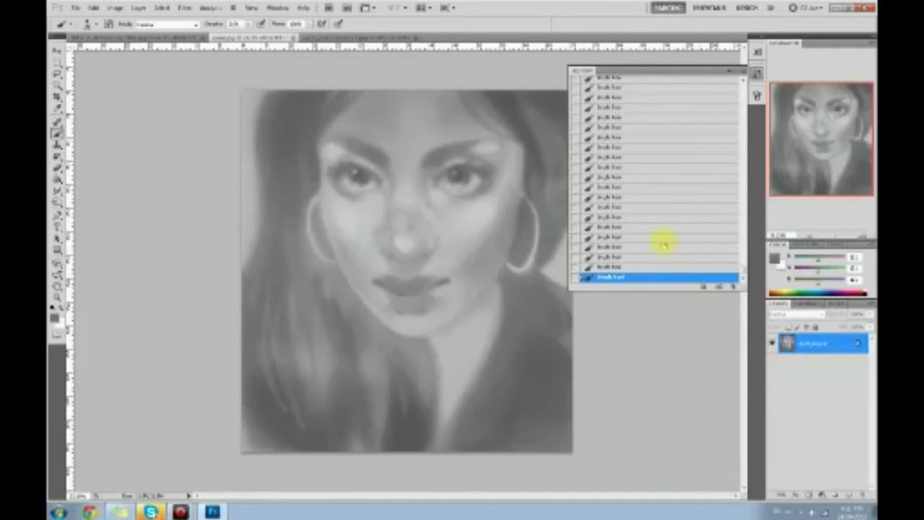
{"action": "left_click", "coordinate": [643, 207]}
{"action": "left_click", "coordinate": [652, 147]}
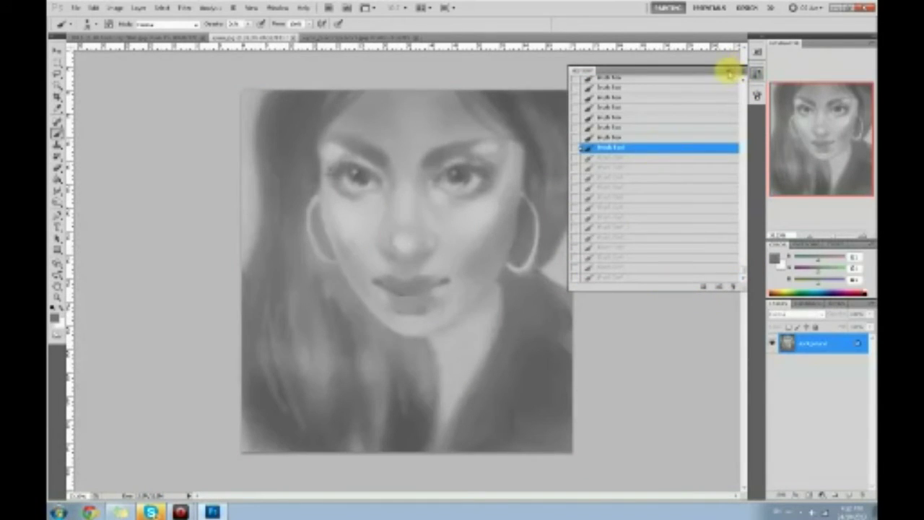
{"action": "left_click", "coordinate": [757, 73]}
Shrink the right-hand eye slightly in the Liquify filter using the Pucker tool with a larger brush and maximum brush density
{"action": "left_click", "coordinate": [186, 8]}
{"action": "left_click", "coordinate": [210, 66]}
{"action": "left_click", "coordinate": [833, 80]}
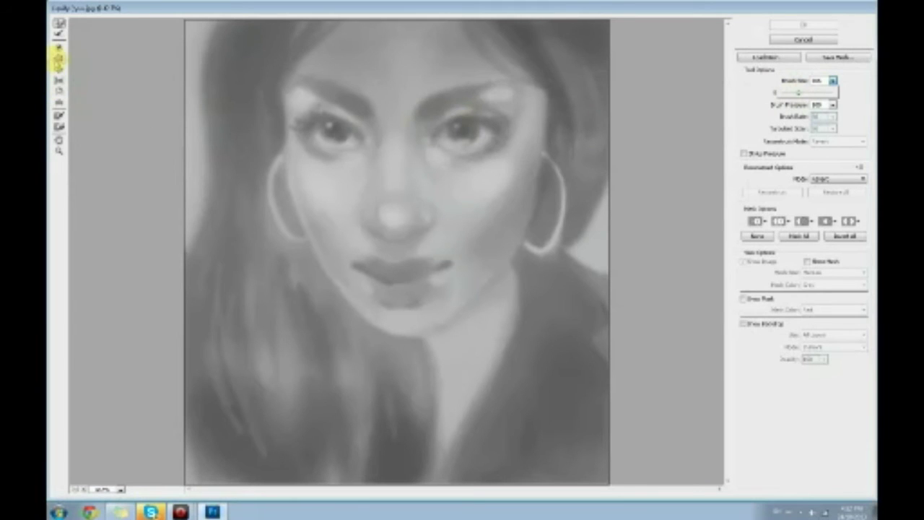
{"action": "left_click", "coordinate": [57, 61]}
{"action": "left_click", "coordinate": [832, 81]}
{"action": "left_click", "coordinate": [859, 93]}
{"action": "left_click", "coordinate": [833, 93]}
{"action": "mouse_move", "coordinate": [814, 106]}
{"action": "left_mouse_down"}
{"action": "mouse_move", "coordinate": [801, 106]}
{"action": "mouse_move", "coordinate": [841, 107]}
{"action": "left_mouse_up"}
{"action": "left_click", "coordinate": [464, 128]}
{"action": "left_click", "coordinate": [468, 127]}
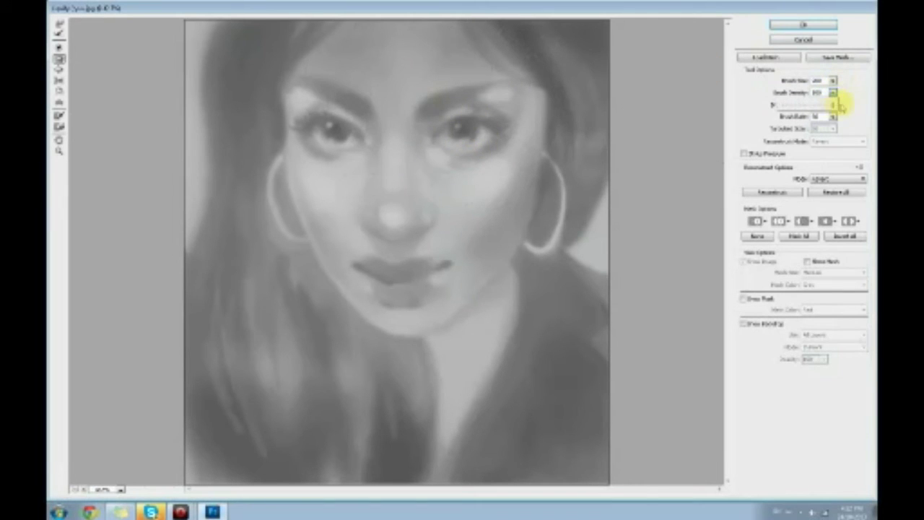
{"action": "left_click", "coordinate": [481, 125]}
{"action": "left_click", "coordinate": [461, 128]}
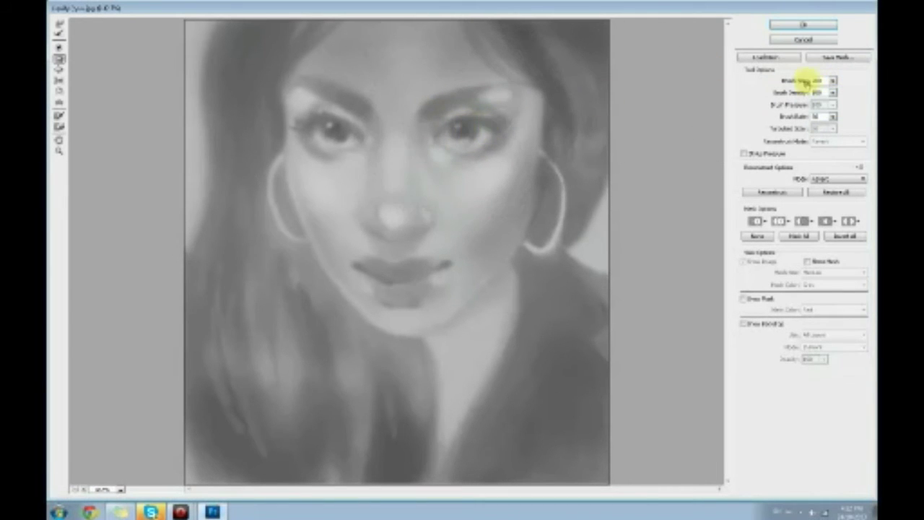
Pucker the right-hand eye again with a lower brush density and apply the Liquify changes
{"action": "left_click", "coordinate": [834, 94]}
{"action": "left_click", "coordinate": [807, 106]}
{"action": "left_click", "coordinate": [465, 128]}
{"action": "left_click", "coordinate": [466, 128]}
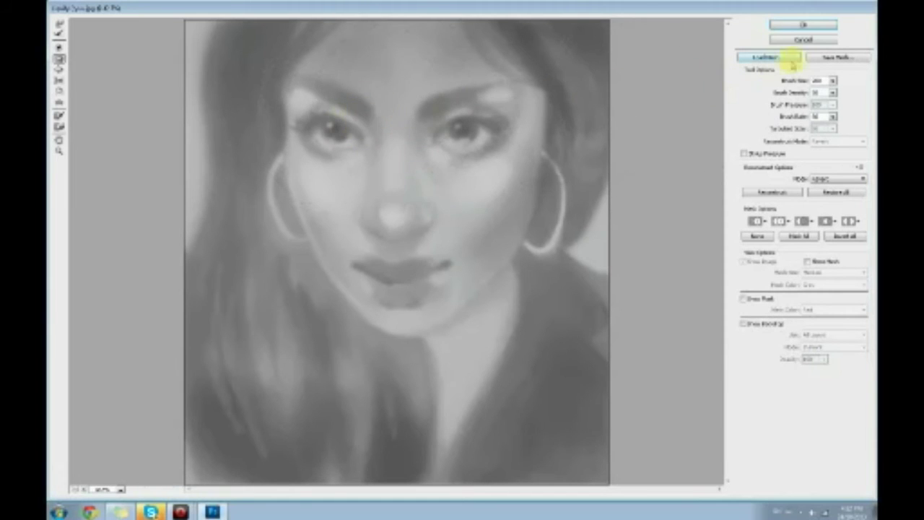
{"action": "left_click", "coordinate": [798, 25]}
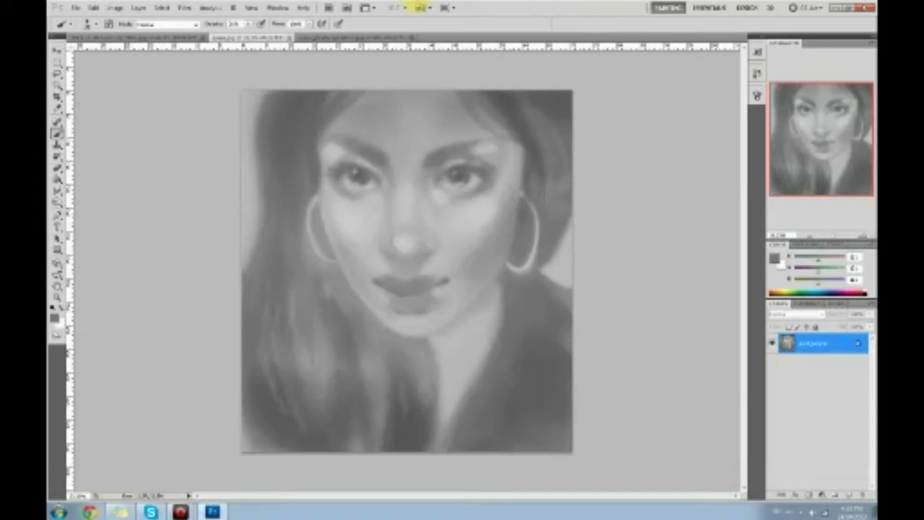
Close the portrait document and switch to the painting of the woman with the braid
{"action": "left_click", "coordinate": [295, 37]}
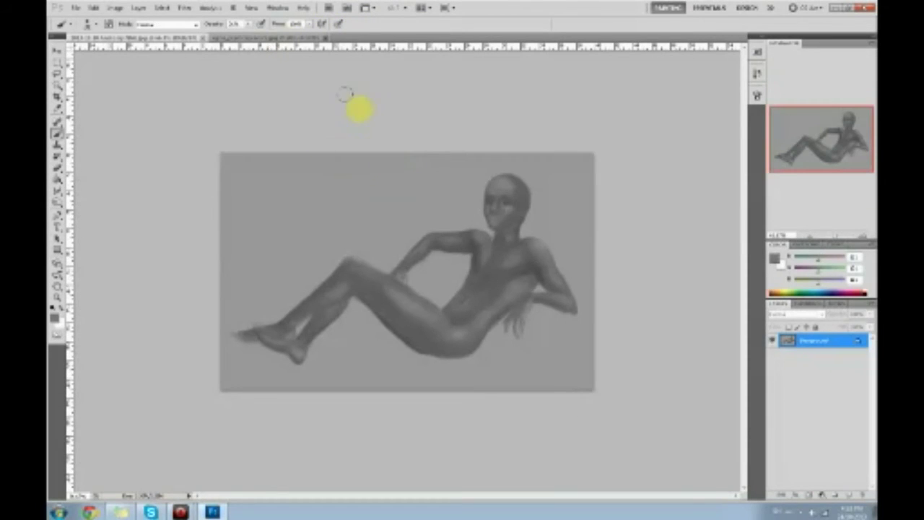
{"action": "left_click", "coordinate": [254, 38]}
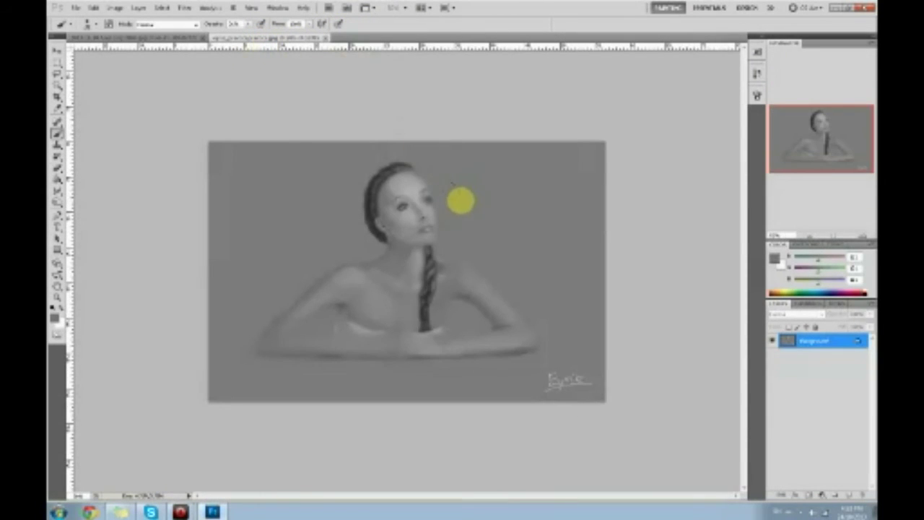
Restore the maximized window to a smaller size, move it clear of the desktop icons and open the red-haired woman painting from the desktop
{"action": "double_click", "coordinate": [579, 11]}
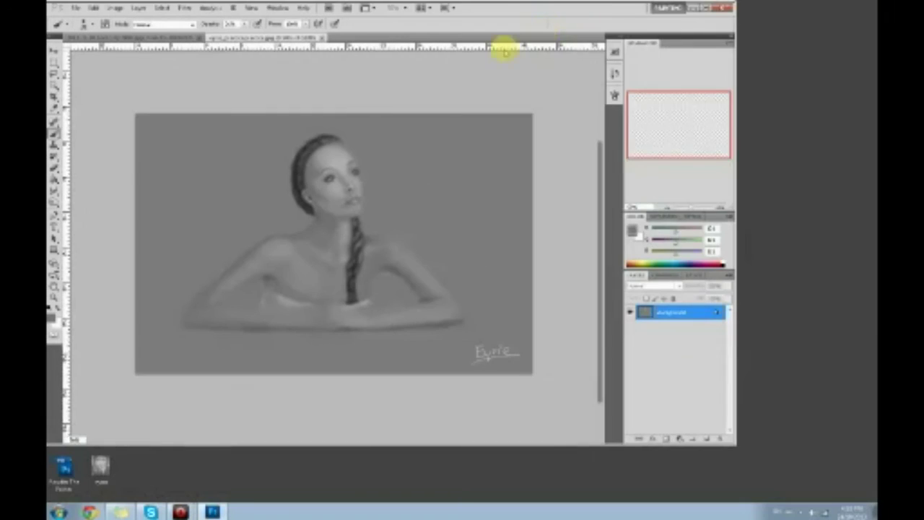
{"action": "left_click_drag", "start_coordinate": [480, 10], "coordinate": [624, 36]}
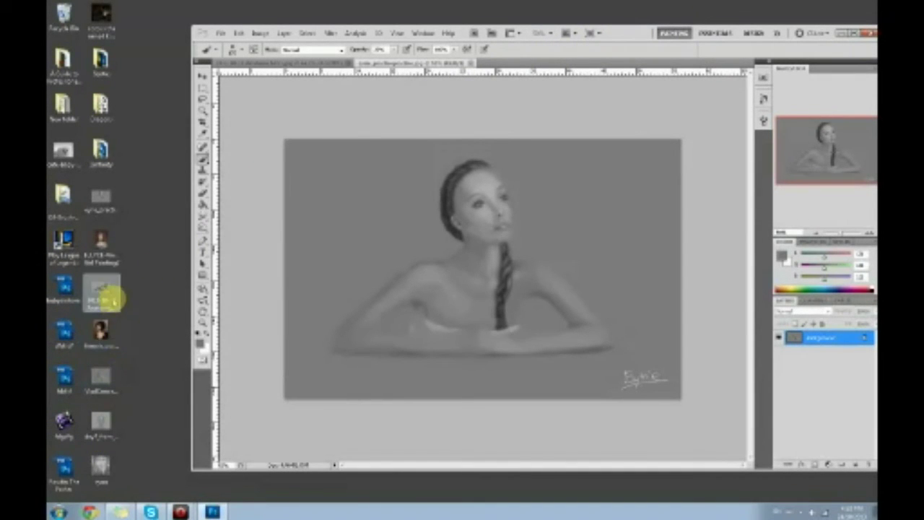
{"action": "left_click_drag", "start_coordinate": [111, 244], "coordinate": [503, 82]}
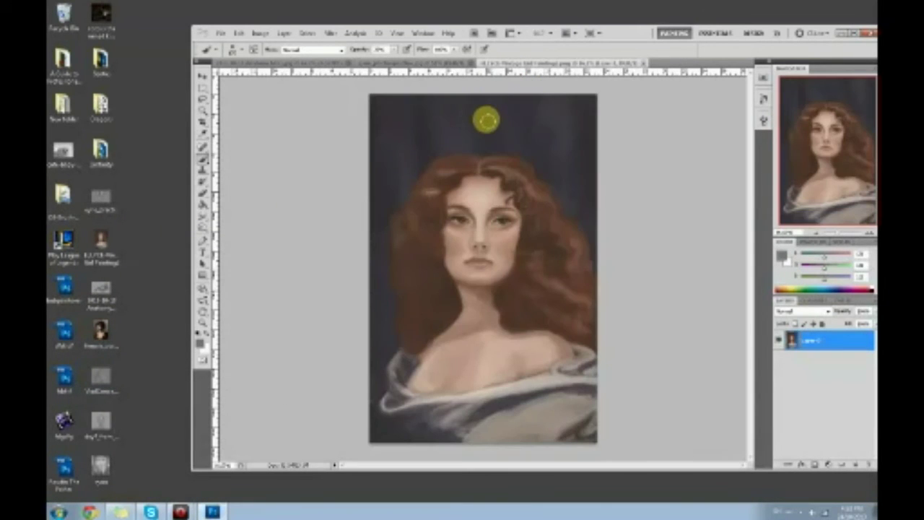
{"action": "left_click", "coordinate": [437, 62]}
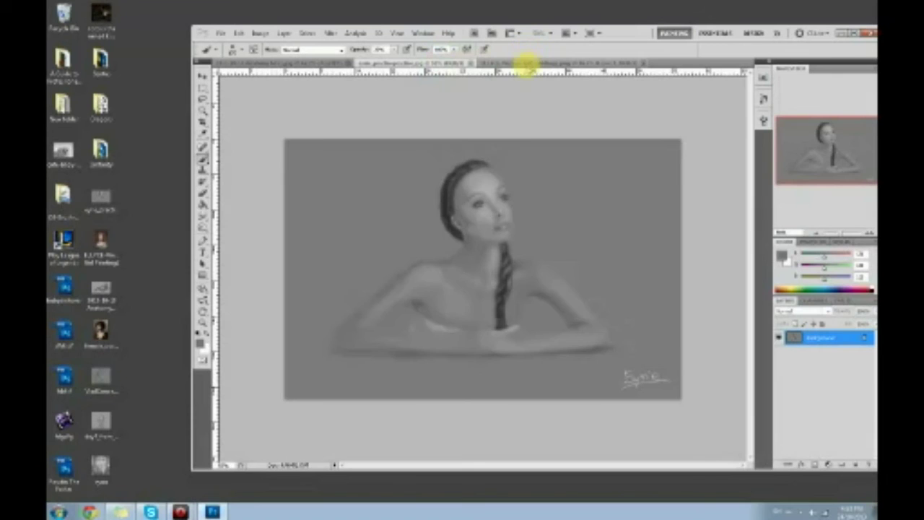
{"action": "left_click", "coordinate": [527, 66]}
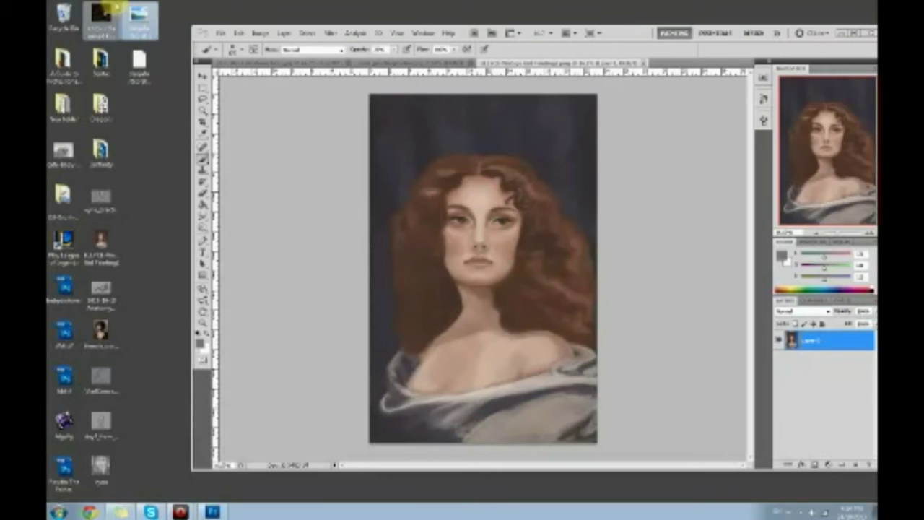
Delete the extra image file from the desktop and open the pencil sketch of the standing figure with raised arms
{"action": "key", "text": "Delete"}
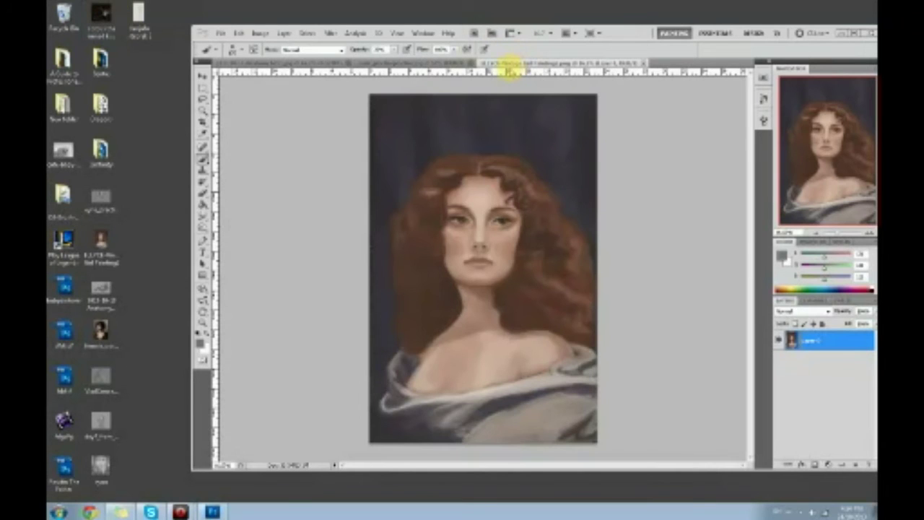
{"action": "left_click", "coordinate": [436, 64]}
{"action": "left_click", "coordinate": [321, 63]}
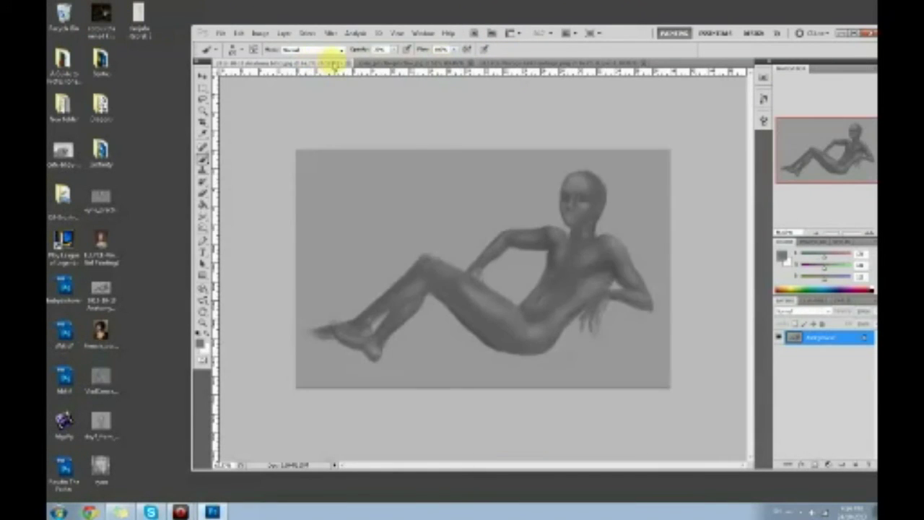
{"action": "mouse_move", "coordinate": [139, 16]}
{"action": "left_mouse_down"}
{"action": "mouse_move", "coordinate": [599, 82]}
{"action": "mouse_move", "coordinate": [671, 64]}
{"action": "left_mouse_up"}
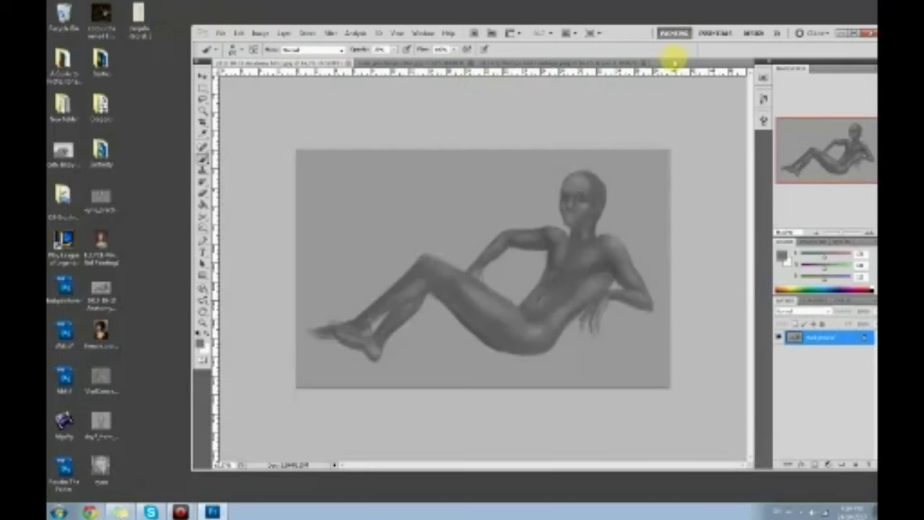
Close the grey reclining figure study and return to the painting of the woman with the braid
{"action": "left_click", "coordinate": [342, 64]}
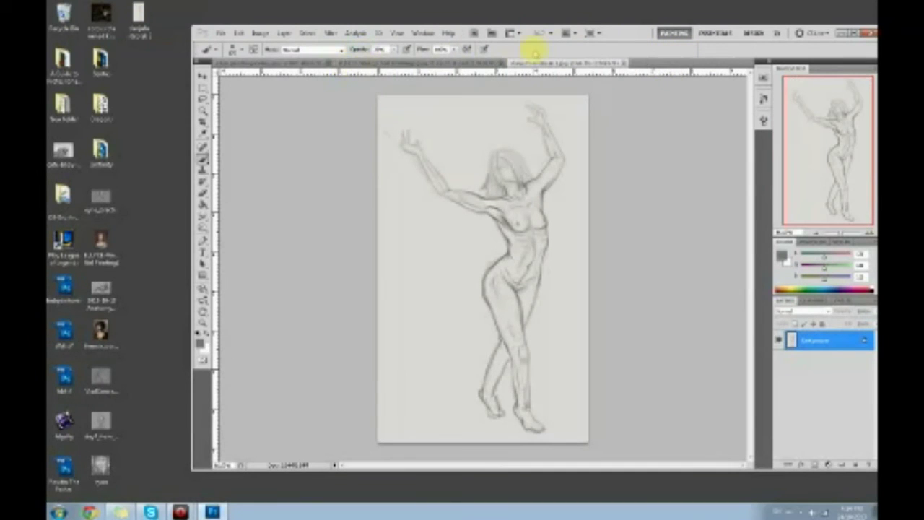
{"action": "left_click", "coordinate": [316, 64]}
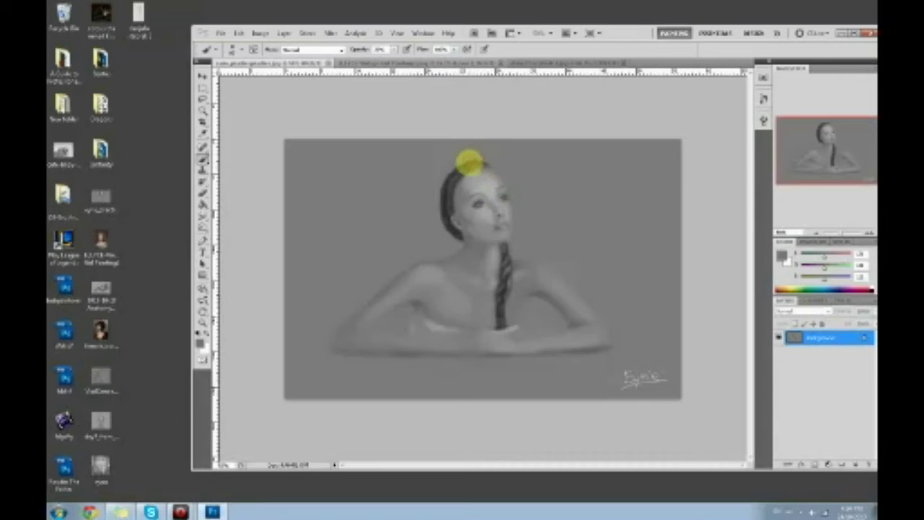
Smooth the dark hair at the side of the head near the ear with greys sampled from the hair and skin
{"action": "left_click", "coordinate": [465, 170], "text": "alt"}
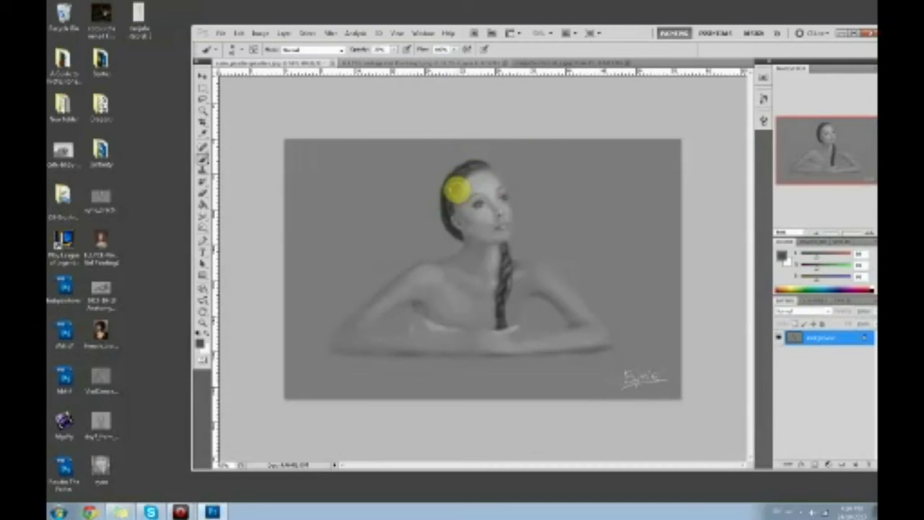
{"action": "left_click", "coordinate": [442, 213]}
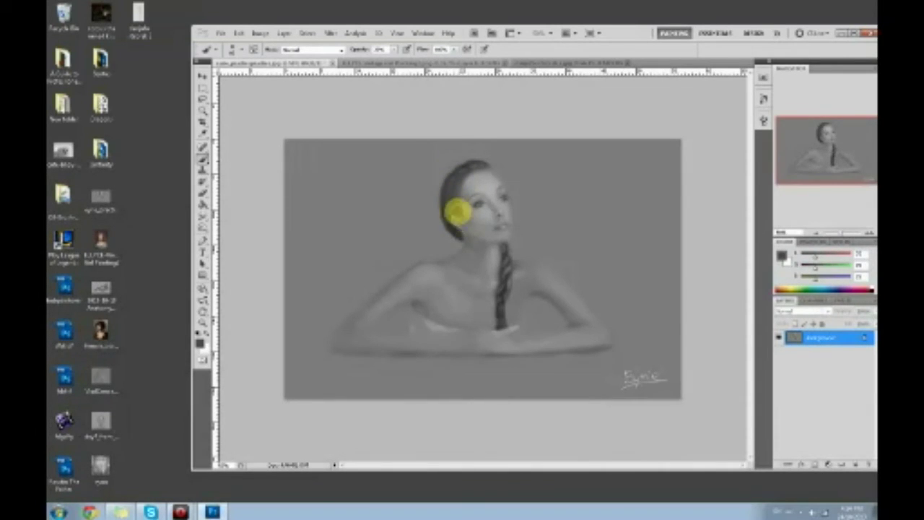
{"action": "left_click", "coordinate": [467, 219], "text": "alt"}
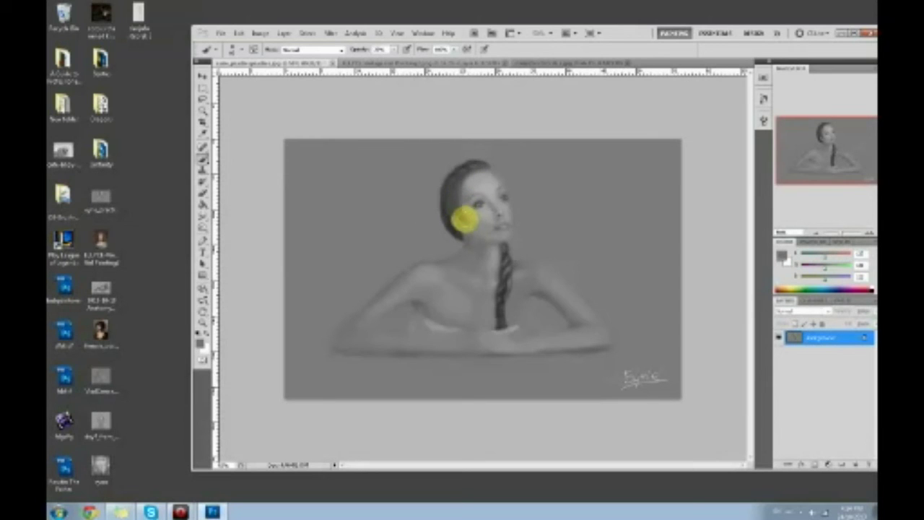
{"action": "left_click", "coordinate": [466, 179], "text": "alt"}
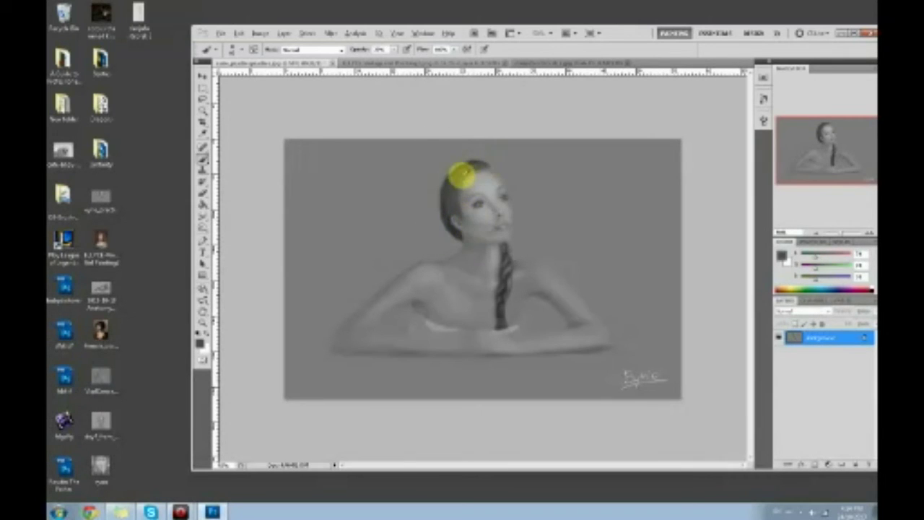
Paint the hairline across the top of the forehead and down the temple with sampled mid and dark greys
{"action": "left_click_drag", "start_coordinate": [464, 172], "coordinate": [497, 171]}
{"action": "left_click", "coordinate": [463, 171], "text": "alt"}
{"action": "left_click", "coordinate": [481, 179], "text": "alt"}
{"action": "left_click", "coordinate": [475, 173], "text": "alt"}
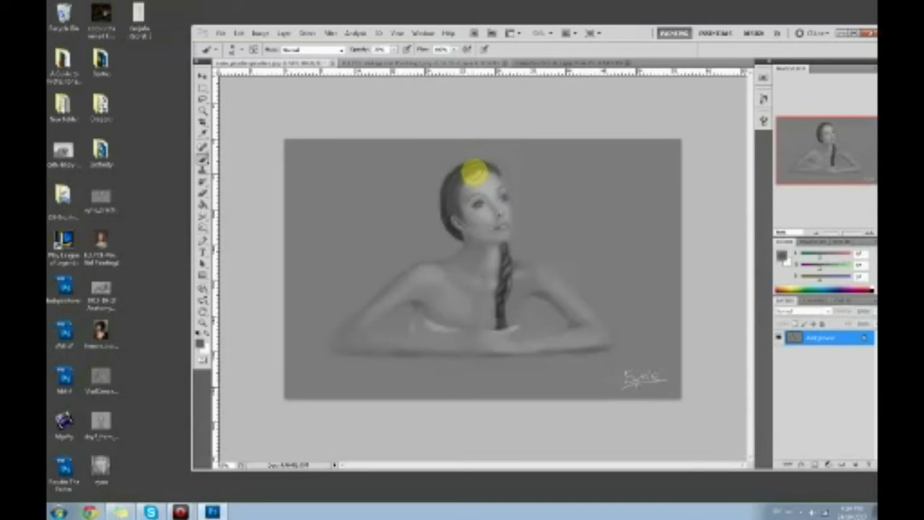
{"action": "left_click_drag", "start_coordinate": [465, 177], "coordinate": [455, 206]}
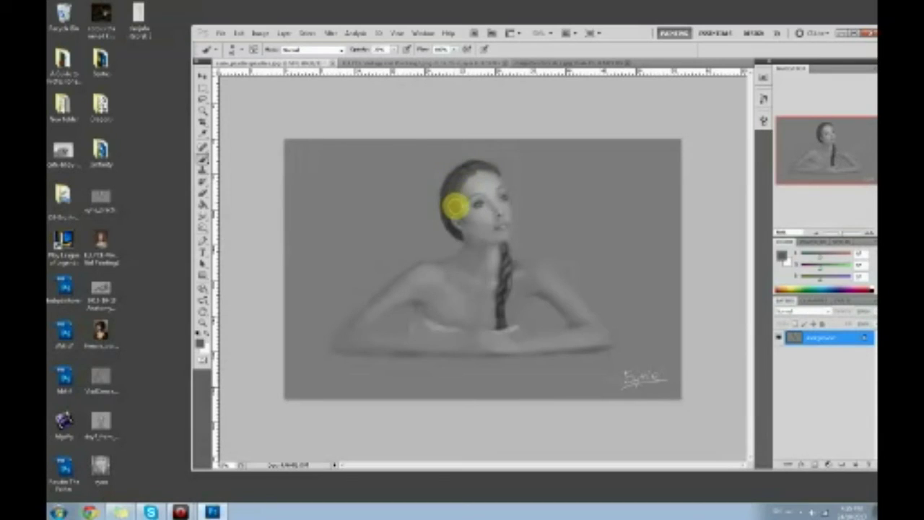
Refine the edge between forehead and hair above the face, alternating sampled light skin greys and dark hair greys
{"action": "left_click", "coordinate": [465, 185], "text": "alt"}
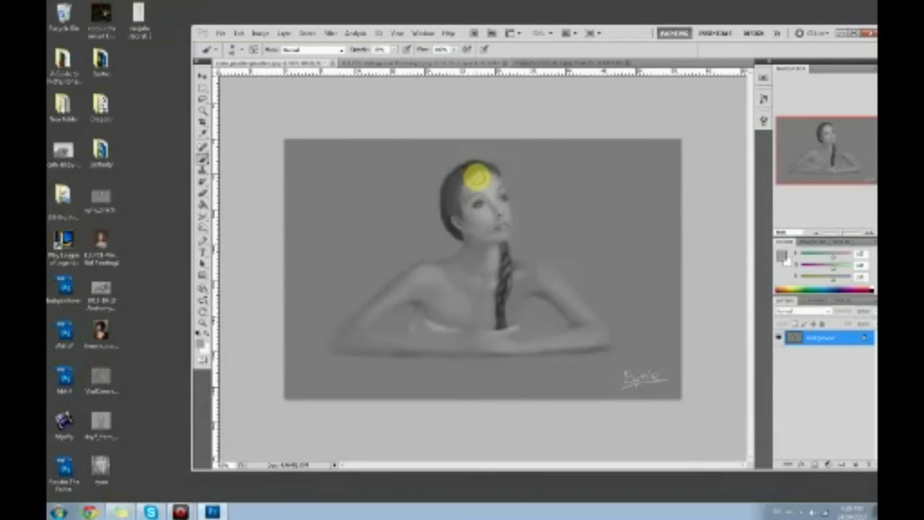
{"action": "left_click", "coordinate": [487, 168], "text": "alt"}
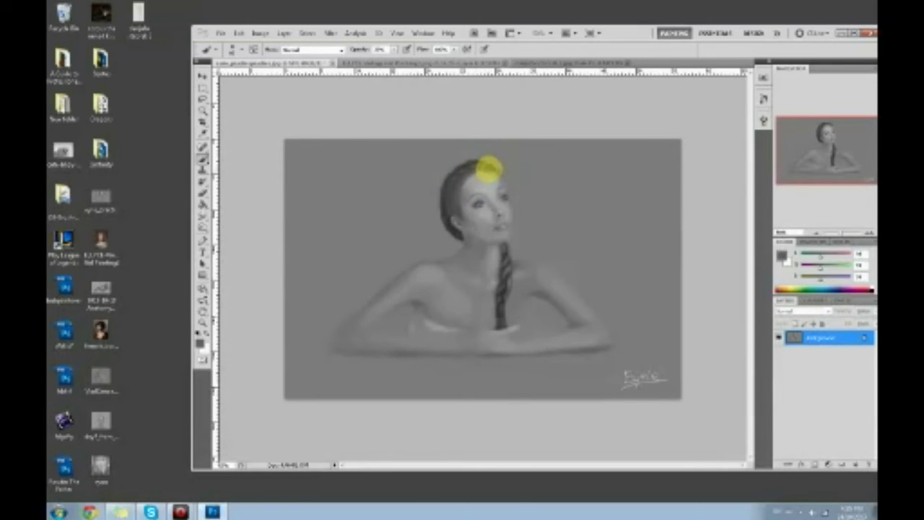
{"action": "left_click", "coordinate": [489, 173], "text": "alt"}
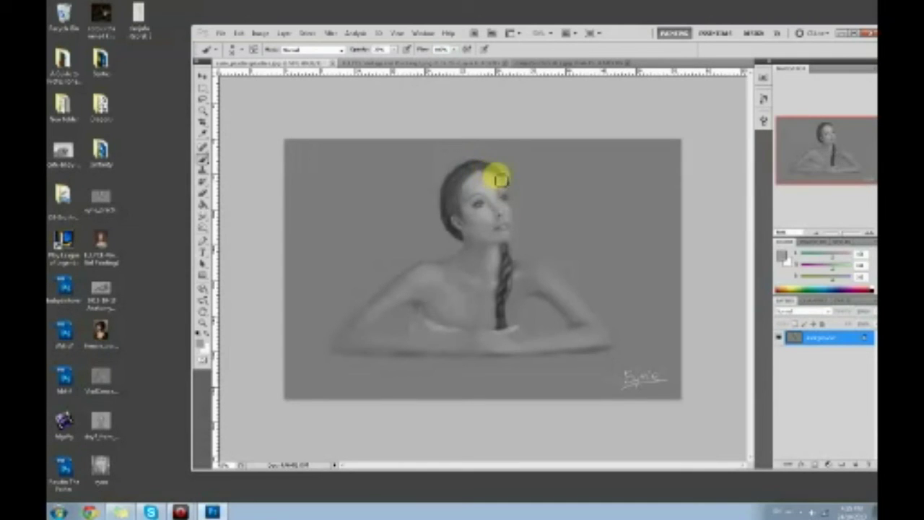
{"action": "left_click", "coordinate": [489, 164], "text": "alt"}
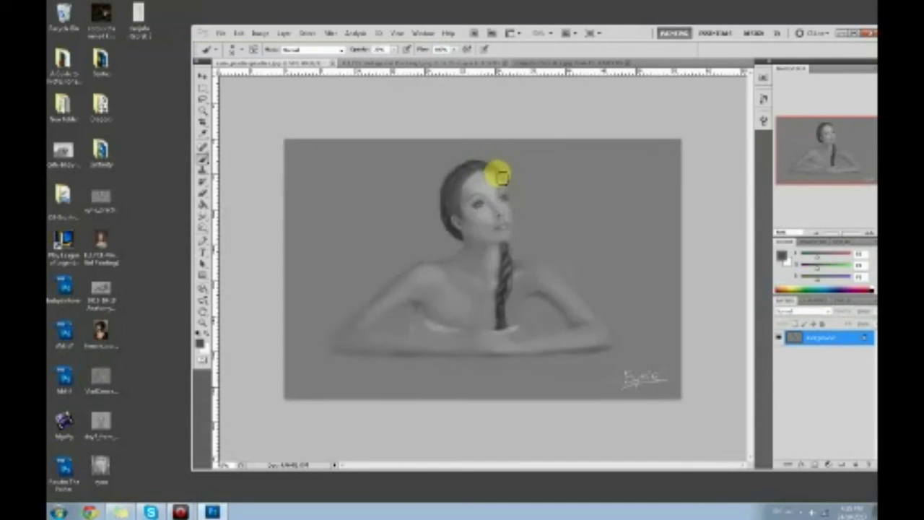
{"action": "left_click", "coordinate": [498, 174], "text": "alt"}
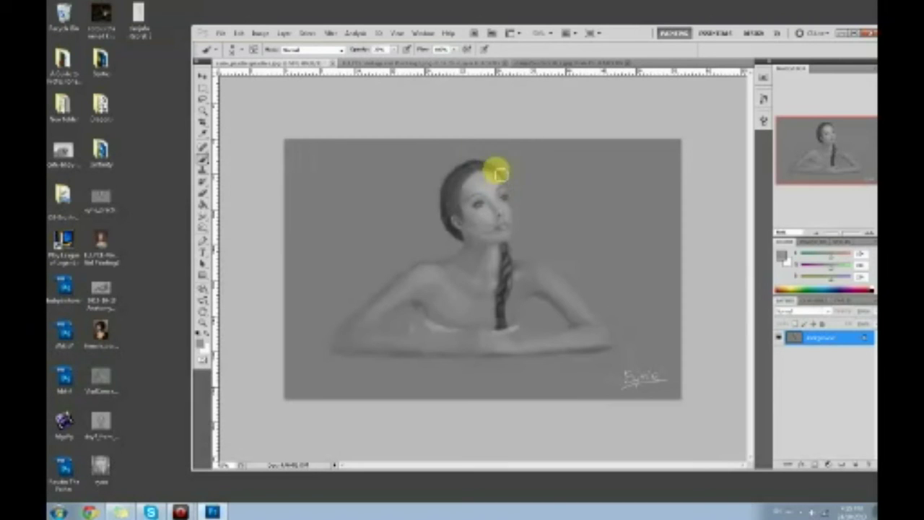
{"action": "left_click", "coordinate": [480, 171], "text": "alt"}
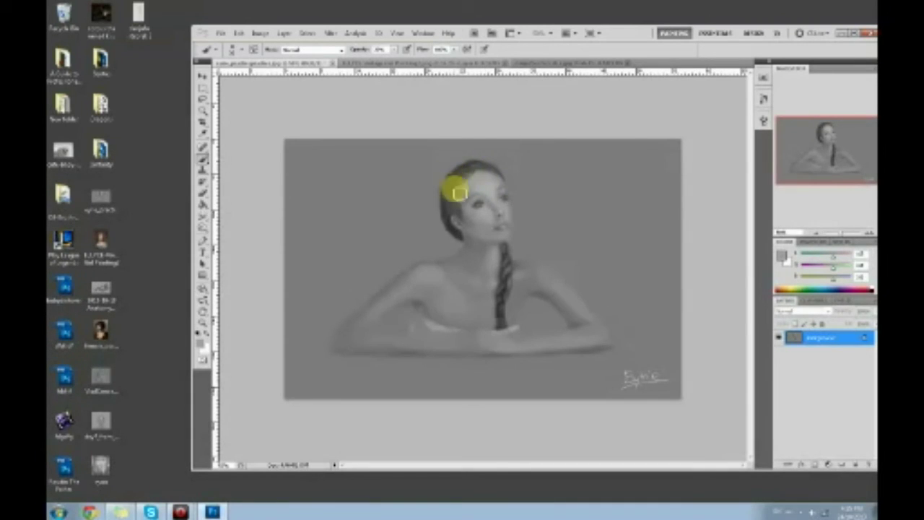
Blend the hairline at the temple and upper forehead with greys picked from the neighbouring hair and skin
{"action": "left_click", "coordinate": [454, 189], "text": "alt"}
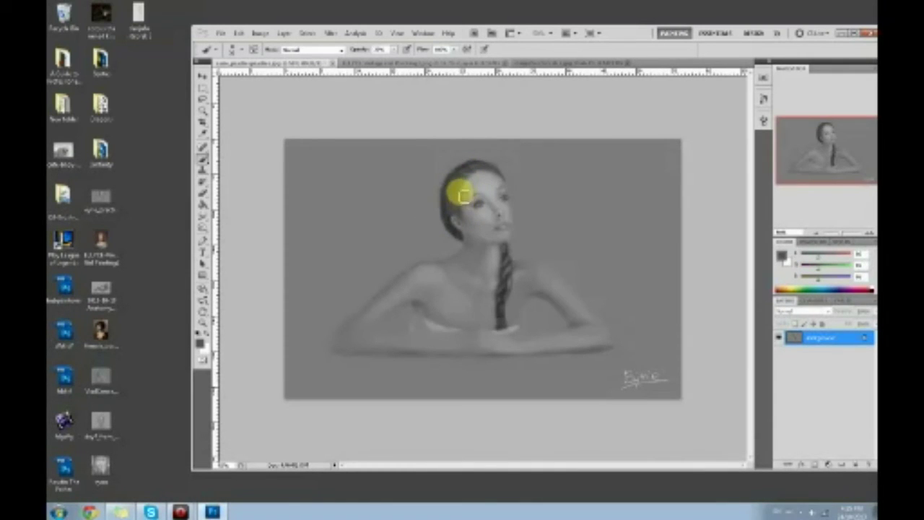
{"action": "left_click", "coordinate": [465, 196], "text": "alt"}
{"action": "left_click", "coordinate": [455, 190], "text": "alt"}
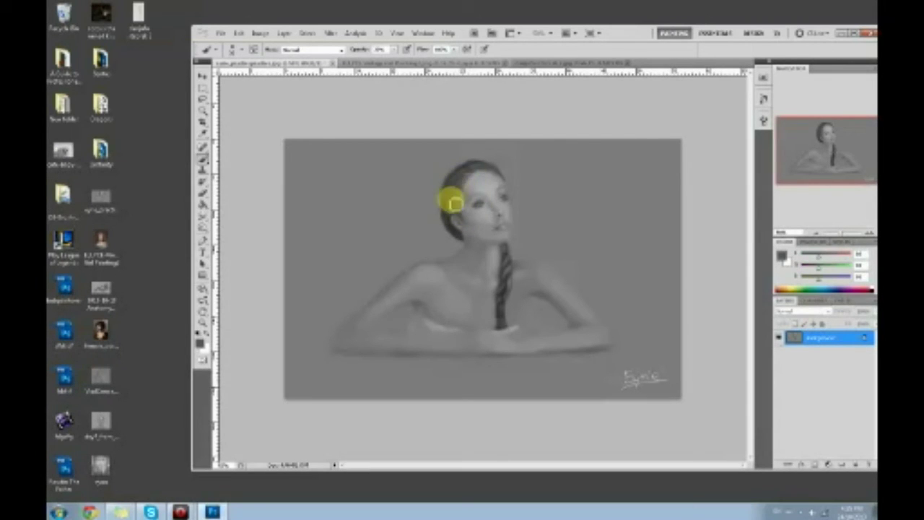
{"action": "left_click", "coordinate": [474, 184], "text": "alt"}
{"action": "left_click", "coordinate": [478, 172], "text": "alt"}
{"action": "left_click", "coordinate": [483, 180], "text": "alt"}
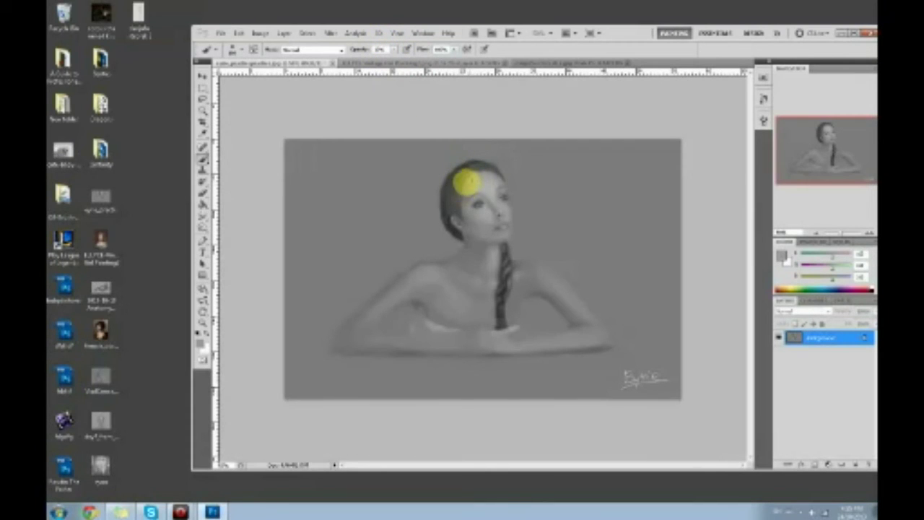
Soften the transition from the forehead into the hair along the whole hairline with sampled intermediate greys
{"action": "left_click", "coordinate": [452, 197], "text": "alt"}
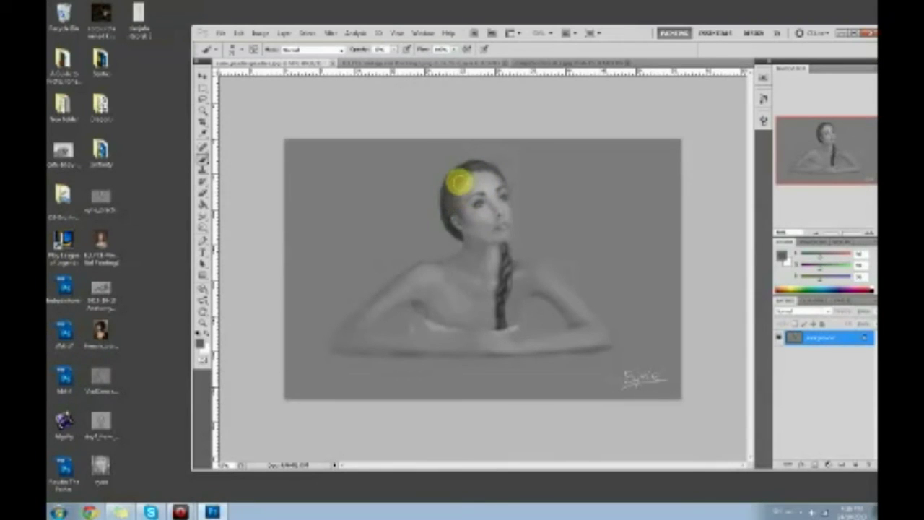
{"action": "left_click", "coordinate": [464, 180], "text": "alt"}
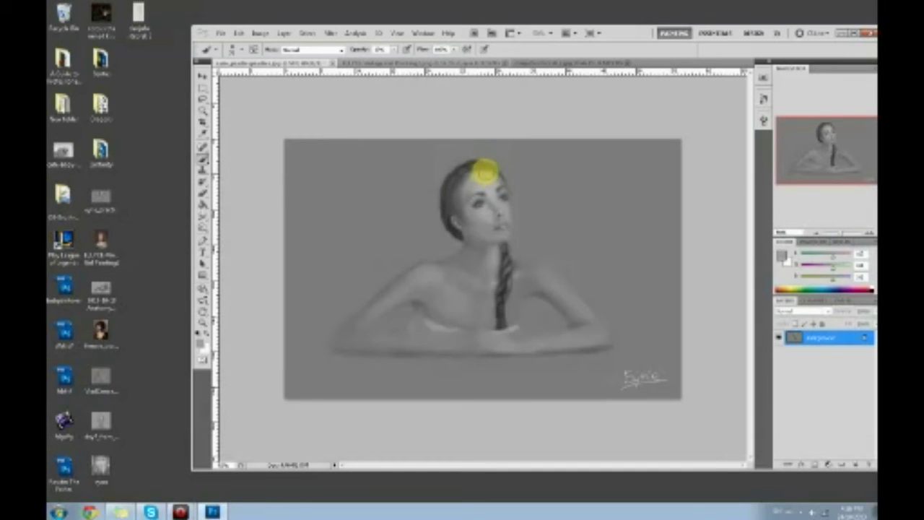
{"action": "left_click", "coordinate": [493, 167], "text": "alt"}
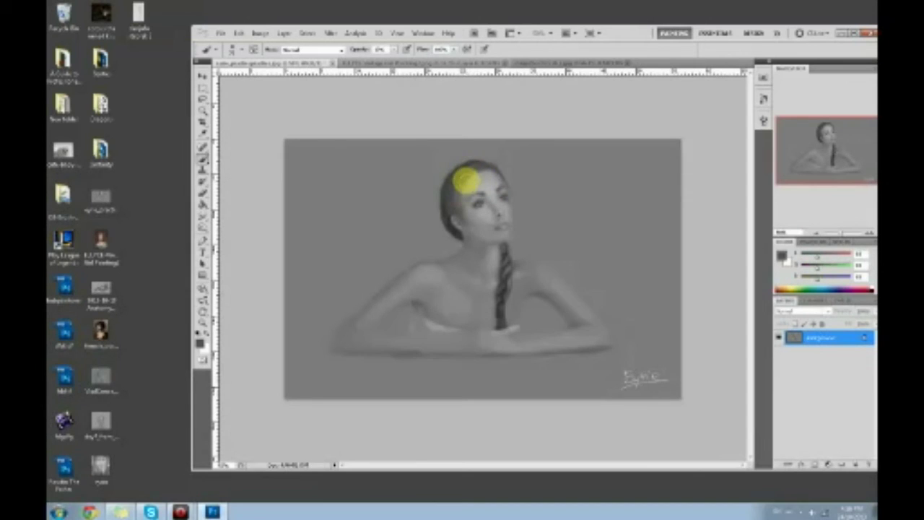
{"action": "left_click", "coordinate": [469, 179], "text": "alt"}
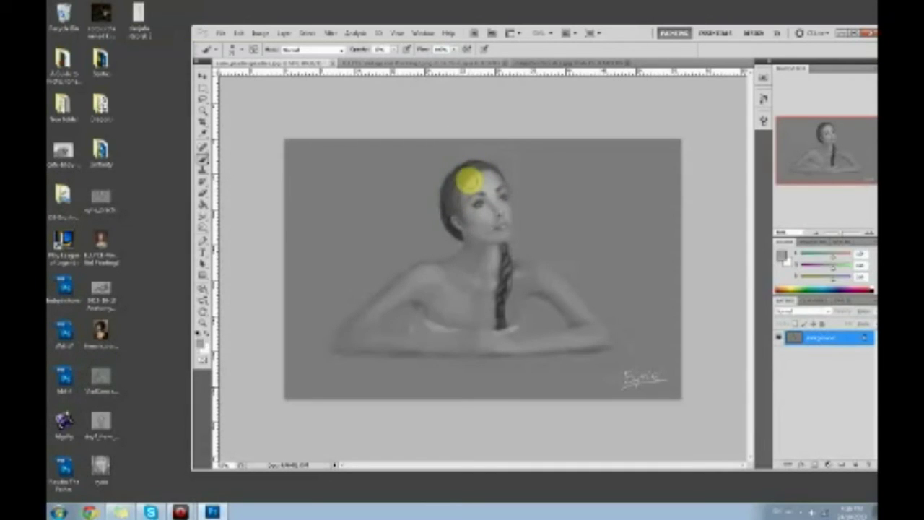
{"action": "left_click", "coordinate": [473, 177], "text": "alt"}
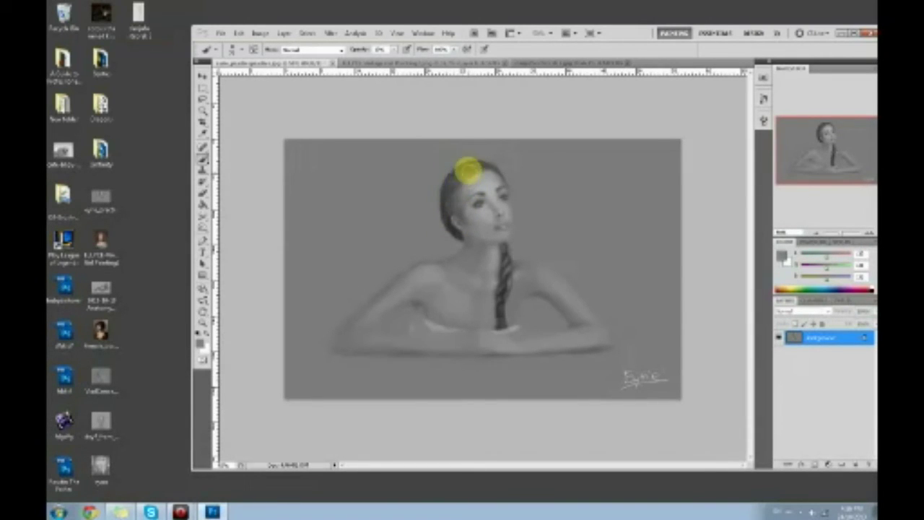
Rework the hair and shadow around the ear with sampled dark hair greys and lighter skin greys
{"action": "left_click", "coordinate": [445, 216], "text": "alt"}
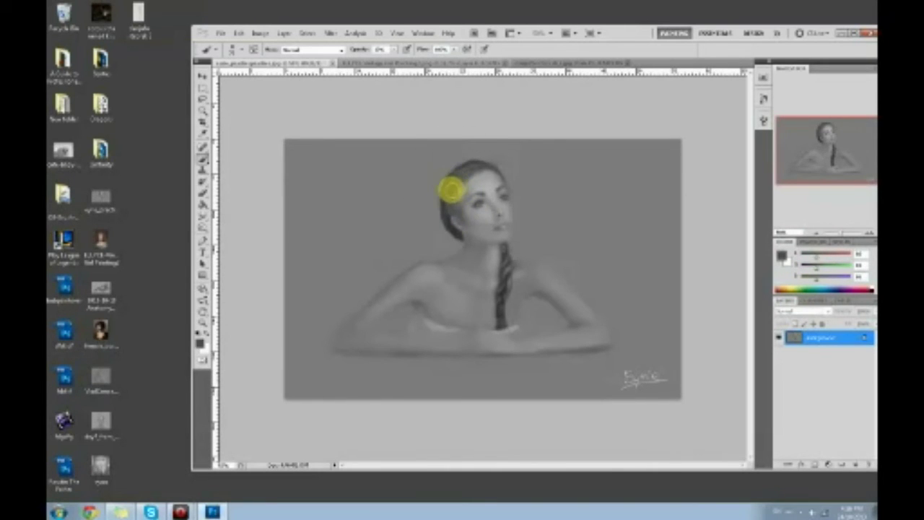
{"action": "left_click", "coordinate": [463, 214], "text": "alt"}
{"action": "left_click", "coordinate": [460, 216], "text": "alt"}
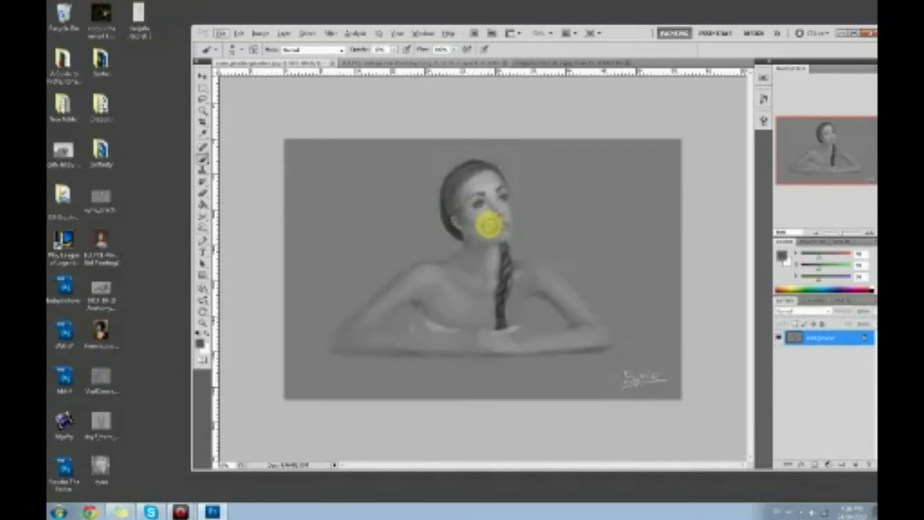
{"action": "left_click", "coordinate": [462, 214], "text": "alt"}
{"action": "left_click", "coordinate": [448, 218], "text": "alt"}
{"action": "left_click_drag", "start_coordinate": [453, 225], "coordinate": [452, 229]}
{"action": "left_click", "coordinate": [455, 213], "text": "alt"}
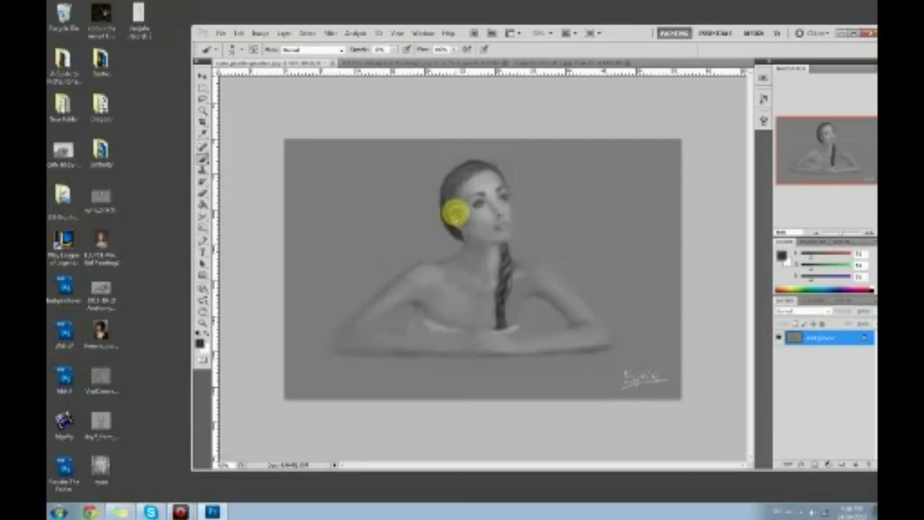
Smooth the cheek and jawline of the woman's face with greys sampled from the surrounding skin
{"action": "left_click", "coordinate": [470, 225], "text": "alt"}
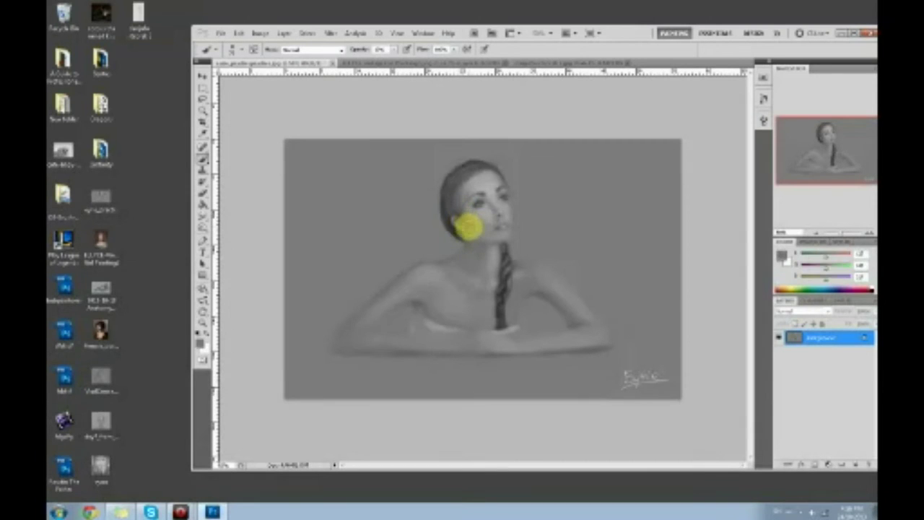
{"action": "left_click", "coordinate": [486, 215], "text": "alt"}
{"action": "mouse_move", "coordinate": [470, 238]}
{"action": "left_mouse_down"}
{"action": "mouse_move", "coordinate": [491, 239]}
{"action": "mouse_move", "coordinate": [474, 227]}
{"action": "mouse_move", "coordinate": [488, 238]}
{"action": "left_mouse_up"}
{"action": "left_click", "coordinate": [490, 237], "text": "alt"}
Refine the shading under the nose, around the mouth and along the far side of the face with sampled greys
{"action": "left_click", "coordinate": [498, 214], "text": "alt"}
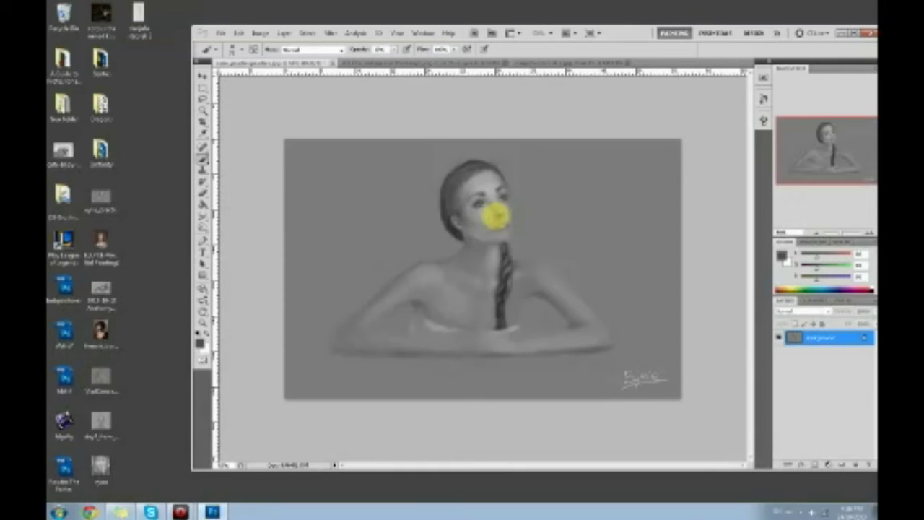
{"action": "mouse_move", "coordinate": [497, 215]}
{"action": "left_mouse_down"}
{"action": "mouse_move", "coordinate": [497, 226]}
{"action": "mouse_move", "coordinate": [508, 226]}
{"action": "left_mouse_up"}
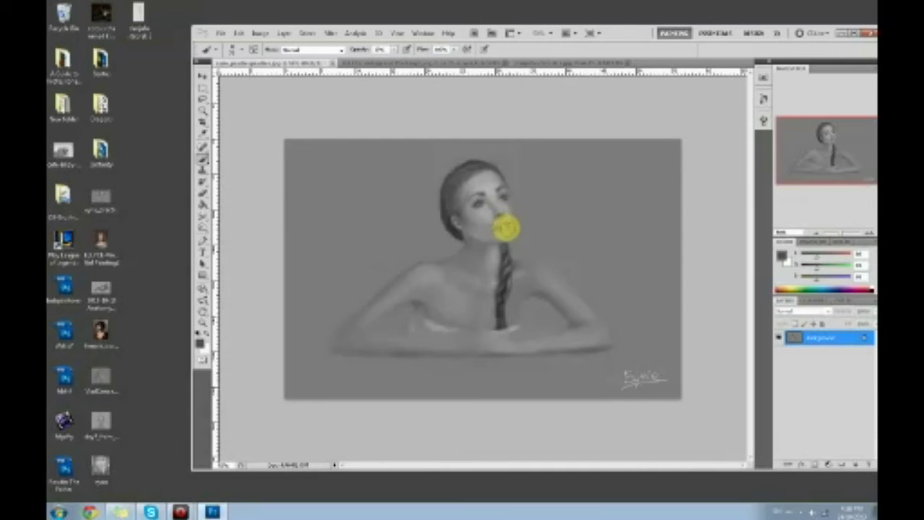
{"action": "left_click", "coordinate": [481, 211], "text": "alt"}
{"action": "left_click_drag", "start_coordinate": [508, 233], "coordinate": [493, 221]}
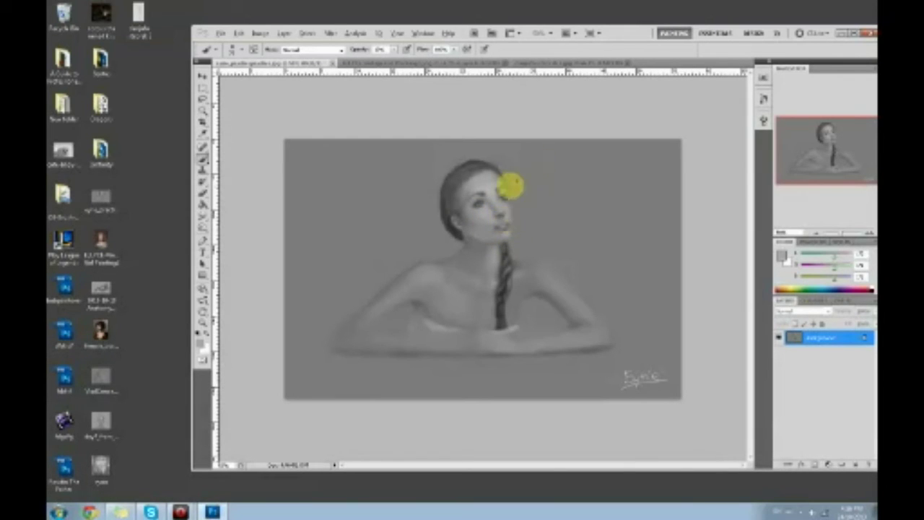
{"action": "left_click", "coordinate": [496, 190], "text": "alt"}
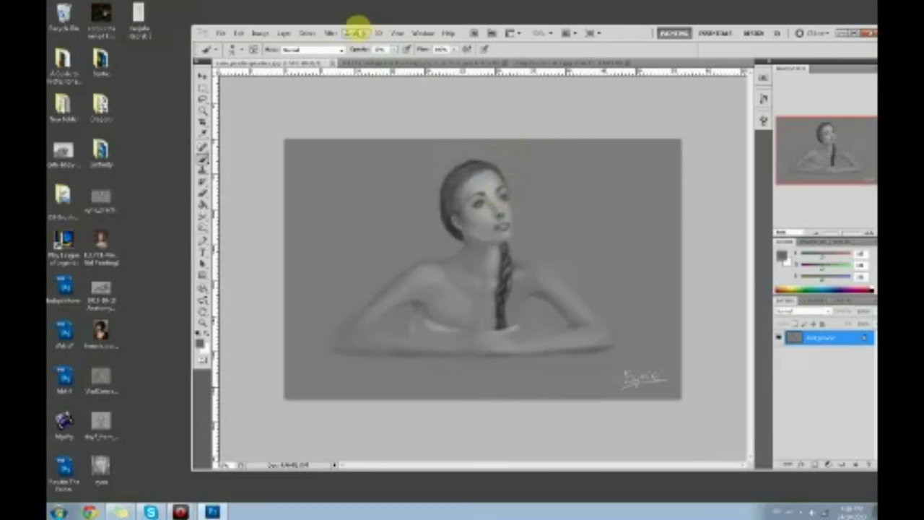
Open the Liquify filter, adjust the brush size and reshape the far contour of the forehead with Forward Warp
{"action": "left_click", "coordinate": [330, 34]}
{"action": "left_click", "coordinate": [350, 90]}
{"action": "left_click", "coordinate": [832, 80]}
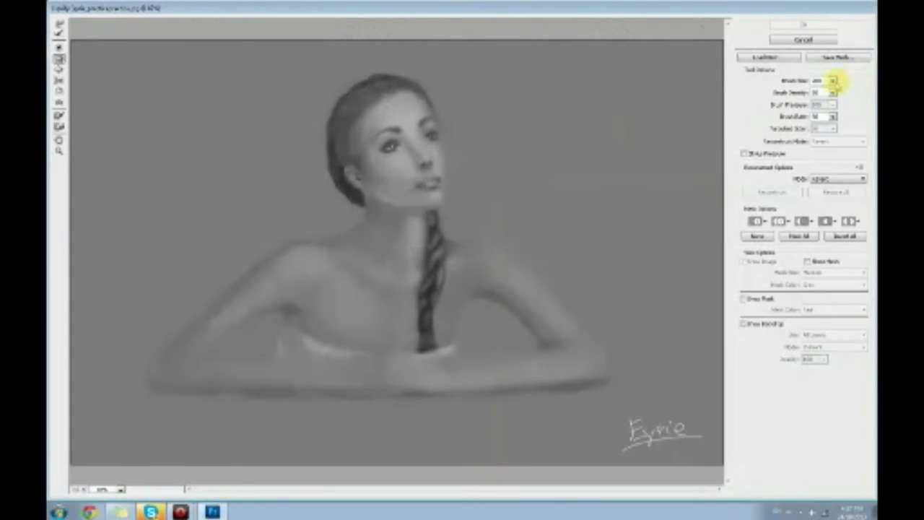
{"action": "left_click", "coordinate": [789, 94]}
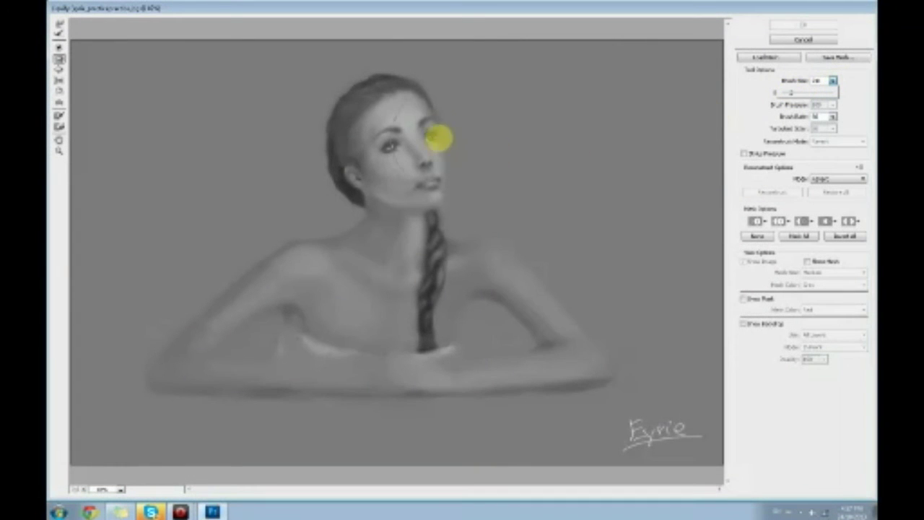
{"action": "left_click", "coordinate": [787, 94]}
{"action": "left_click", "coordinate": [437, 122]}
{"action": "left_click", "coordinate": [59, 24]}
{"action": "left_click_drag", "start_coordinate": [432, 118], "coordinate": [437, 119]}
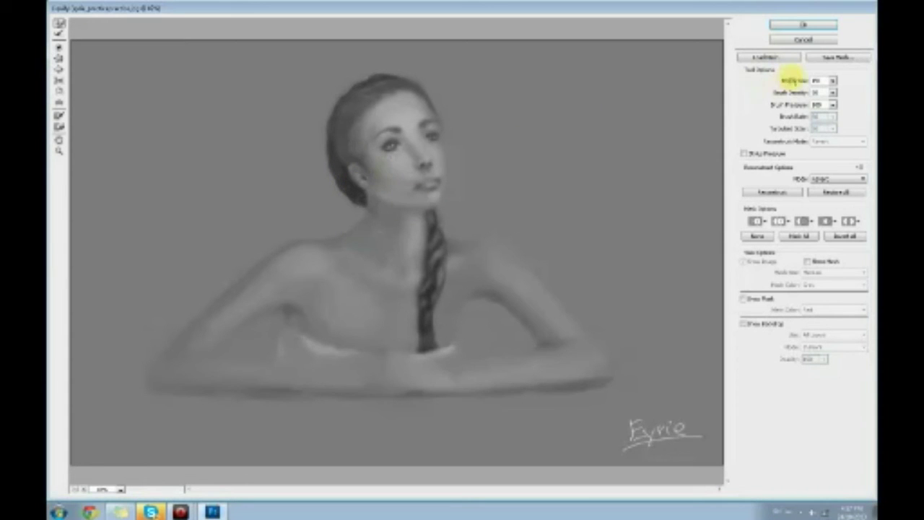
Enlarge the Liquify brush and warp the neck, braid and shoulder area into a better shape
{"action": "key", "text": "ctrl+minus"}
{"action": "key", "text": "ctrl+minus"}
{"action": "left_click", "coordinate": [833, 81]}
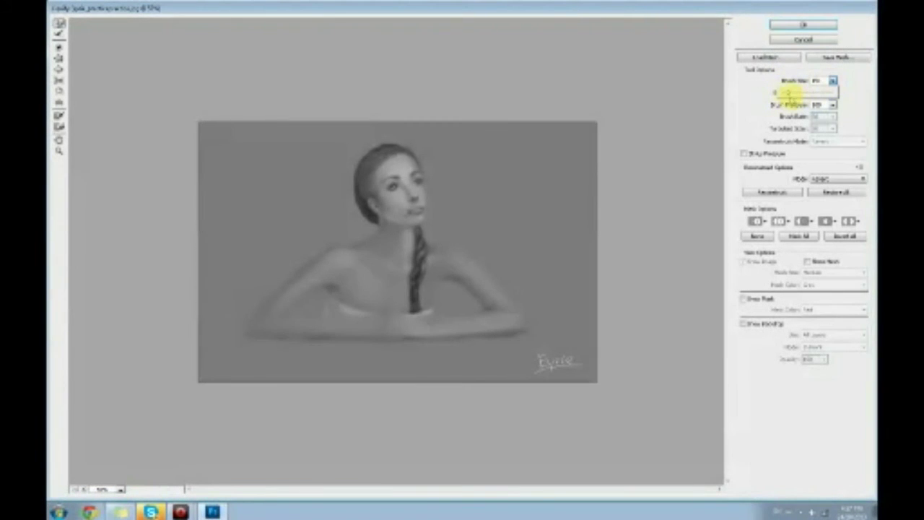
{"action": "left_click", "coordinate": [419, 240]}
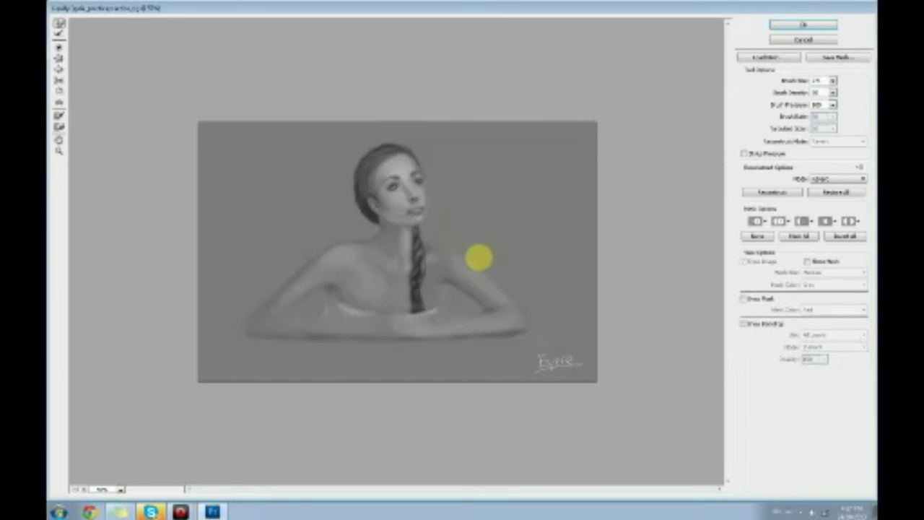
Reduce the Liquify brush size, refine the outline beside the chin and braid, and apply the filter
{"action": "left_click", "coordinate": [833, 81]}
{"action": "left_click_drag", "start_coordinate": [792, 93], "coordinate": [786, 93]}
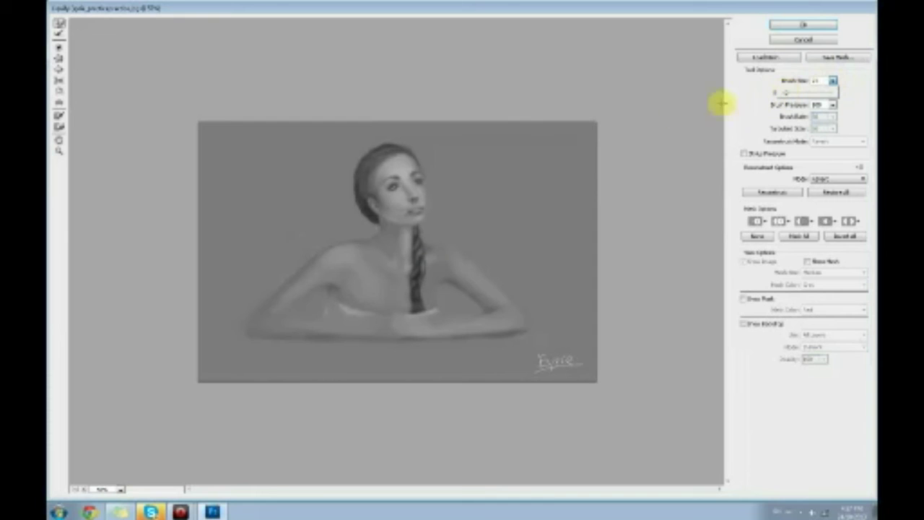
{"action": "left_click", "coordinate": [430, 223]}
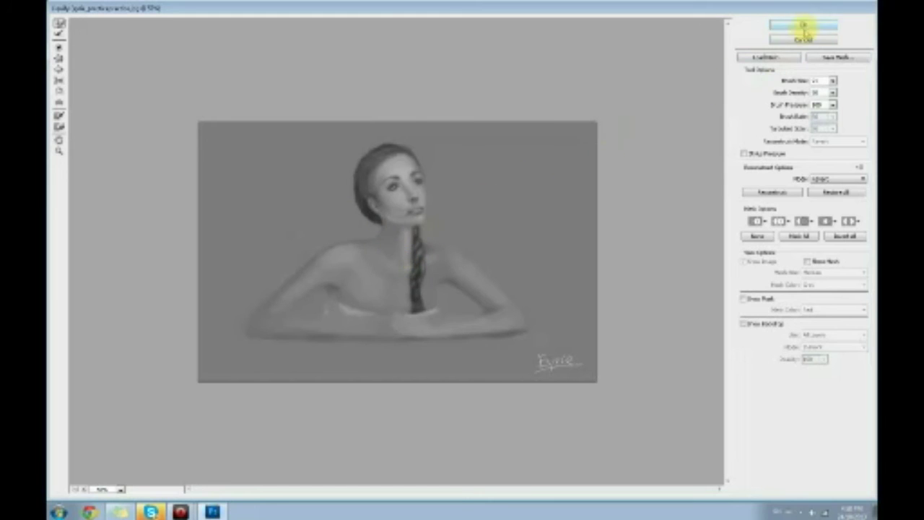
{"action": "left_click", "coordinate": [801, 25]}
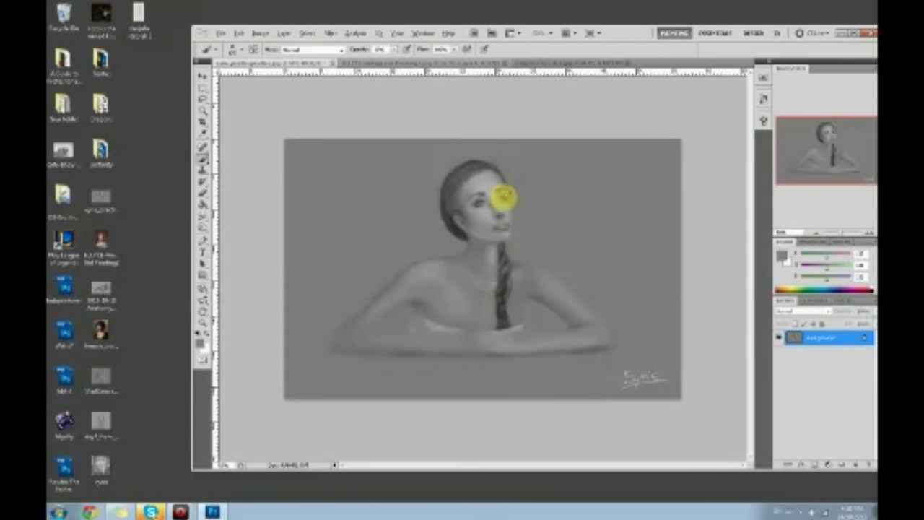
Repaint the inner corner of the near eye and the bridge of the nose, alternating light and dark greys
{"action": "left_click", "coordinate": [487, 203]}
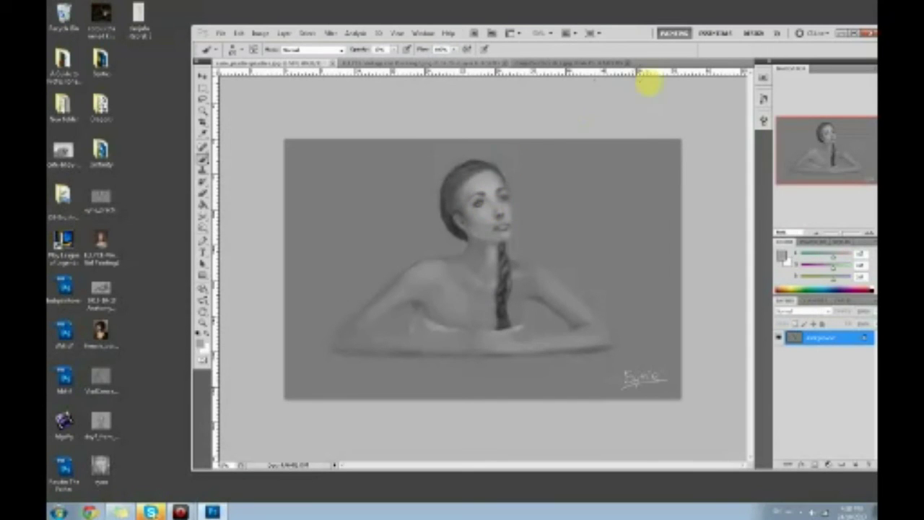
{"action": "left_click", "coordinate": [485, 200]}
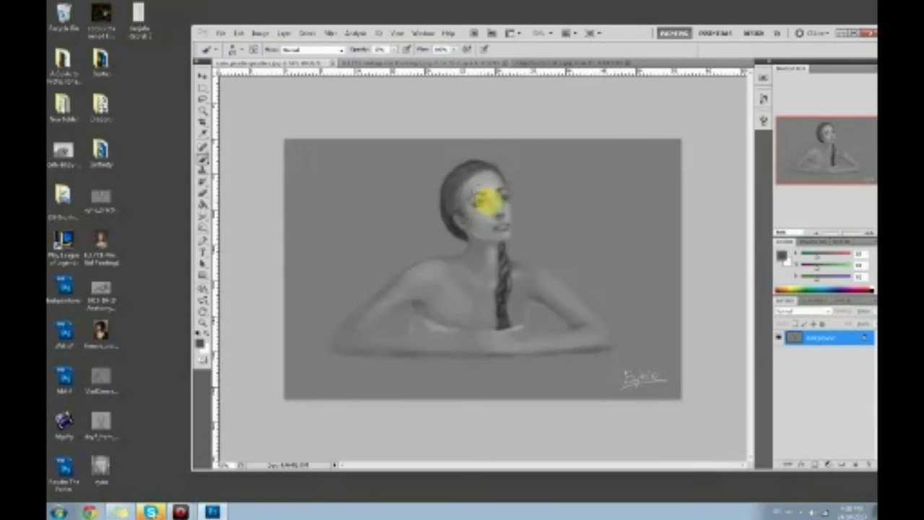
{"action": "left_click", "coordinate": [489, 207]}
{"action": "left_click", "coordinate": [484, 200]}
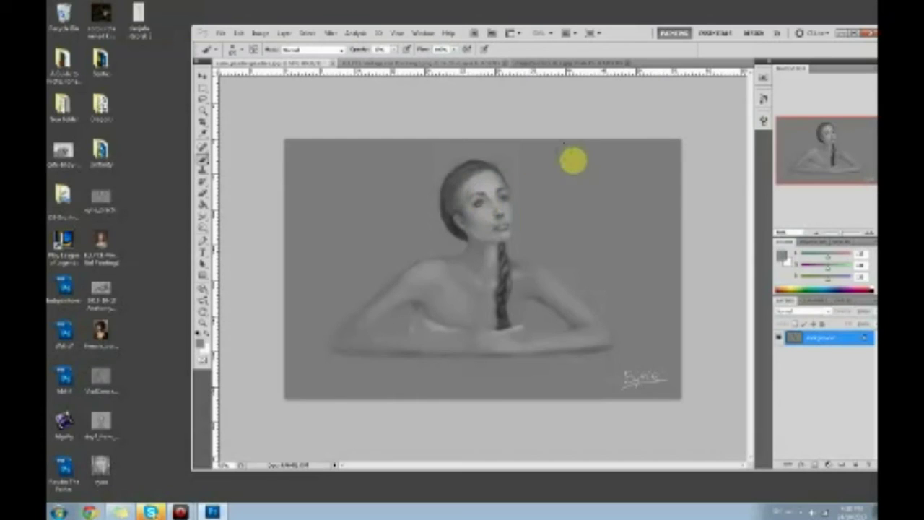
{"action": "left_click", "coordinate": [480, 201]}
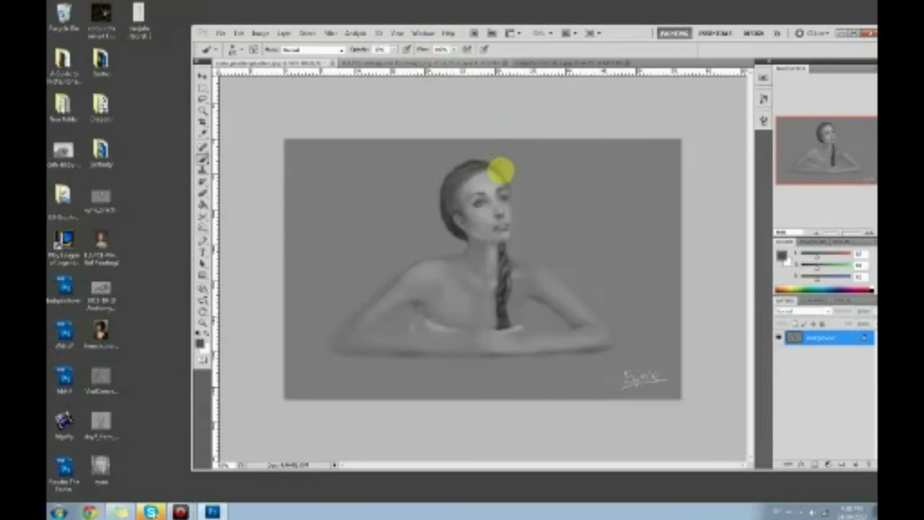
Rework the cheek, nose and far eye with light skin greys and a dark grey sampled from the hair
{"action": "left_click", "coordinate": [489, 231], "text": "alt"}
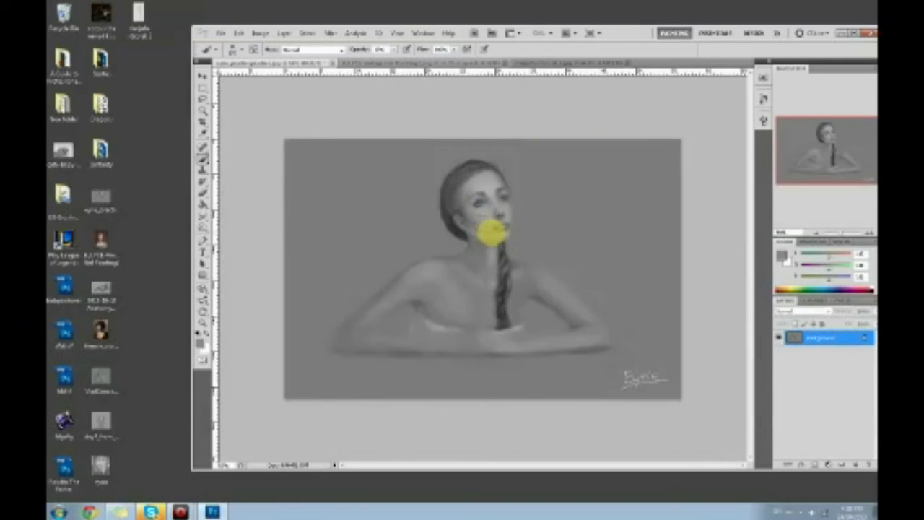
{"action": "left_click", "coordinate": [493, 215], "text": "alt"}
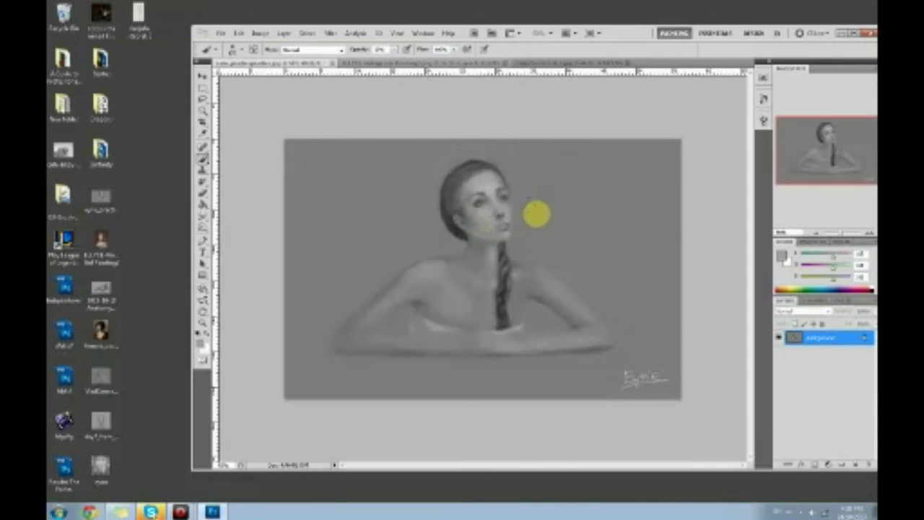
{"action": "left_click", "coordinate": [457, 234], "text": "alt"}
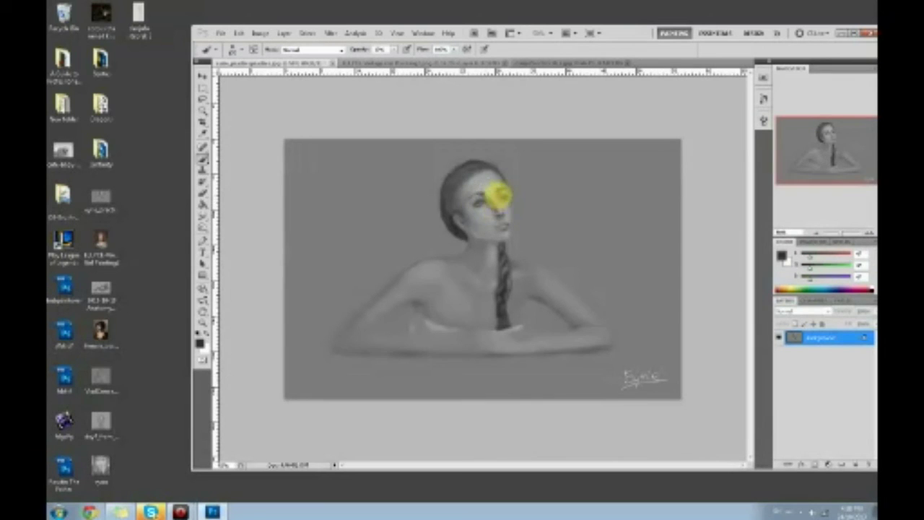
{"action": "left_click", "coordinate": [497, 199], "text": "alt"}
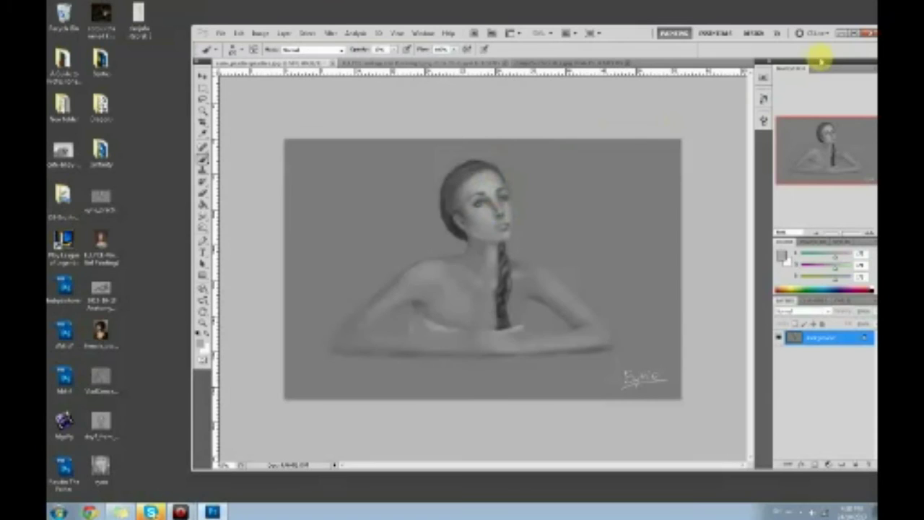
Revert the painting to an earlier brush stroke in the history, discarding the latest strokes on the face
{"action": "left_click", "coordinate": [764, 99]}
{"action": "left_click", "coordinate": [607, 202]}
{"action": "left_click", "coordinate": [628, 153]}
{"action": "left_click", "coordinate": [643, 132]}
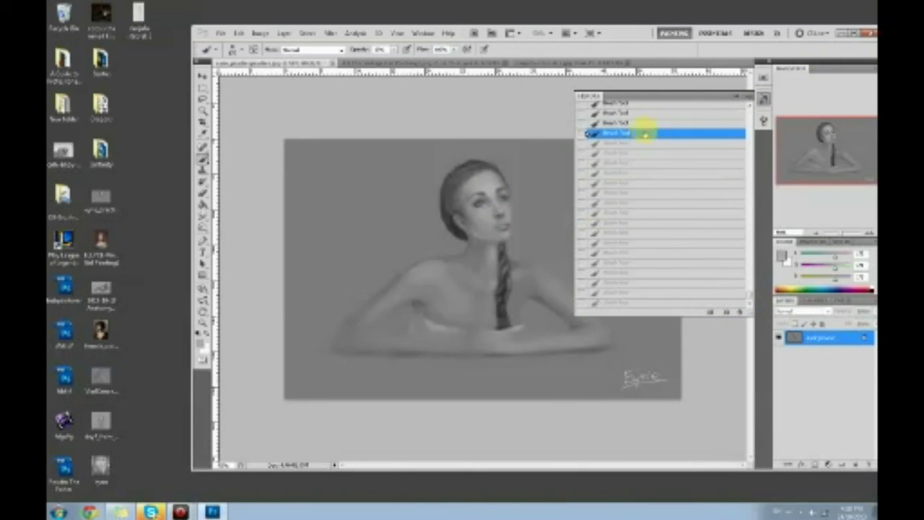
{"action": "left_click", "coordinate": [731, 100]}
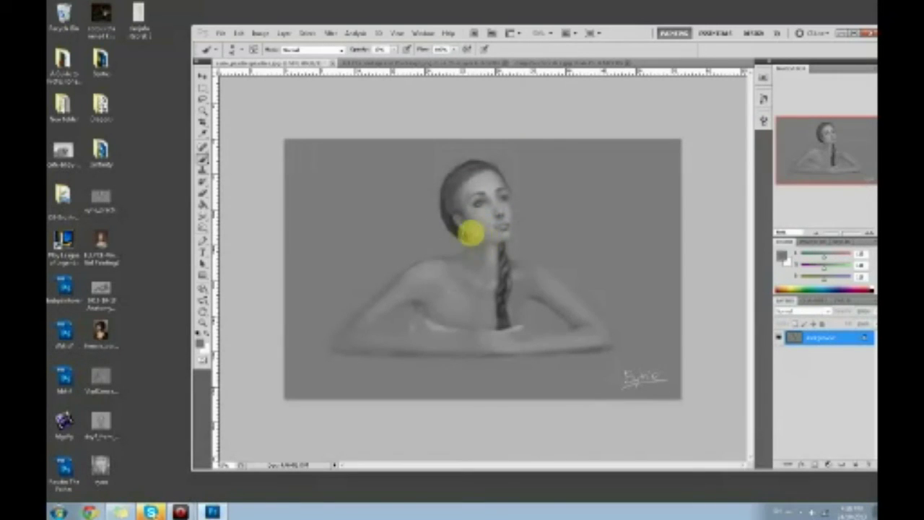
Define the underside of the nose and the nostril with dark greys sampled from the hair and nose shadow
{"action": "left_click", "coordinate": [460, 231], "text": "alt"}
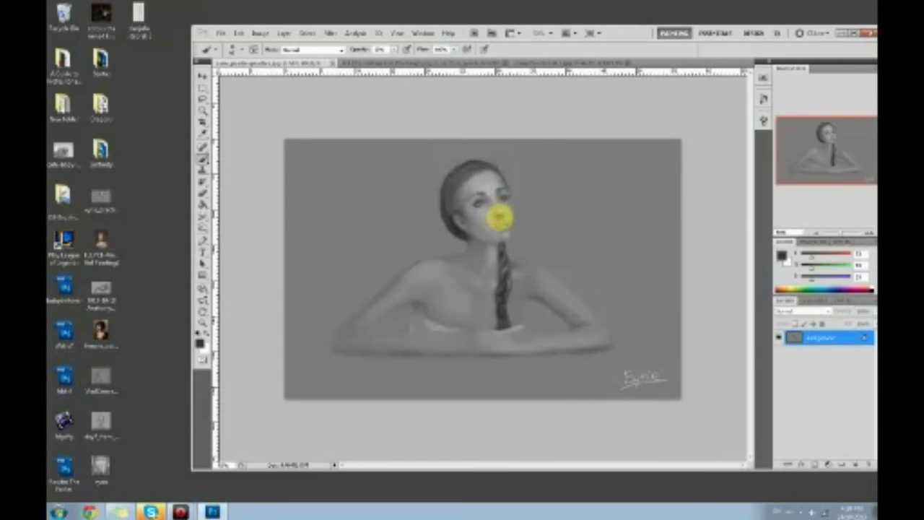
{"action": "left_click", "coordinate": [500, 216], "text": "alt"}
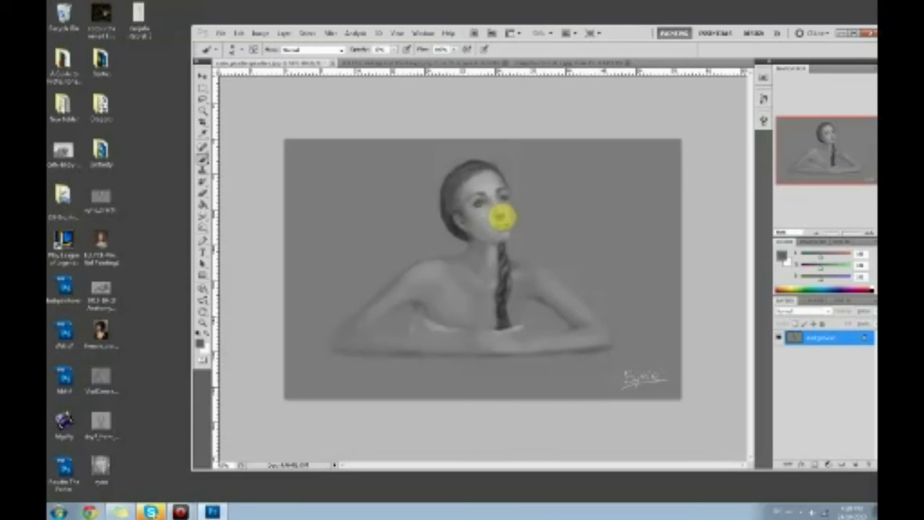
{"action": "left_click", "coordinate": [495, 216], "text": "alt"}
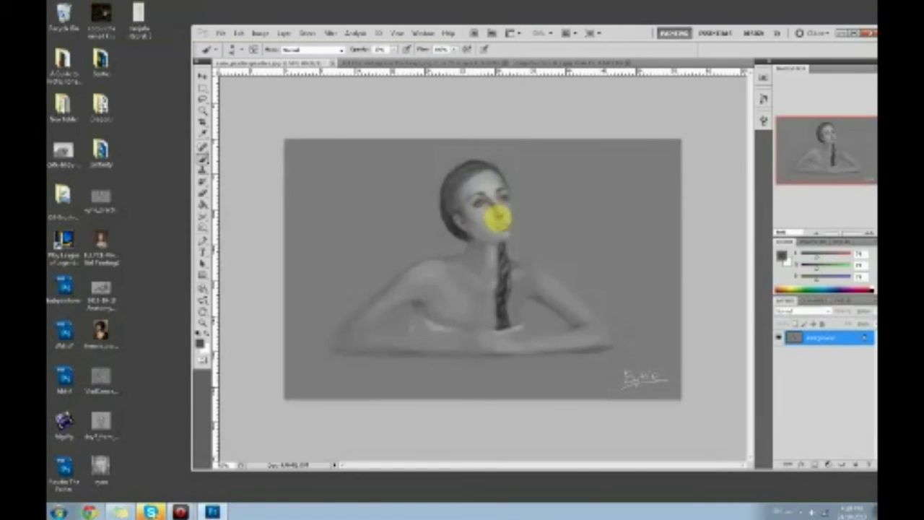
{"action": "key", "text": "alt"}
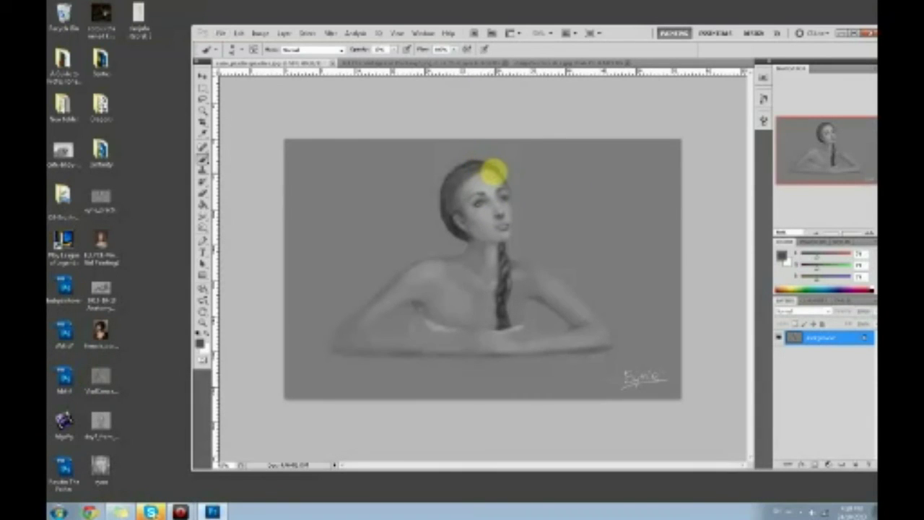
Refine the lips and the area between nose and mouth, alternating sampled dark lip greys and lighter skin greys
{"action": "left_click", "coordinate": [493, 219], "text": "alt"}
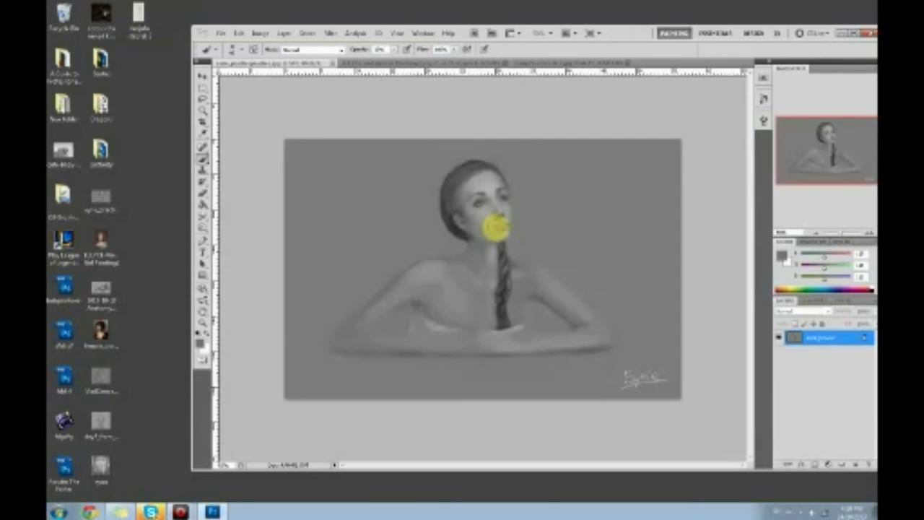
{"action": "left_click", "coordinate": [498, 225], "text": "alt"}
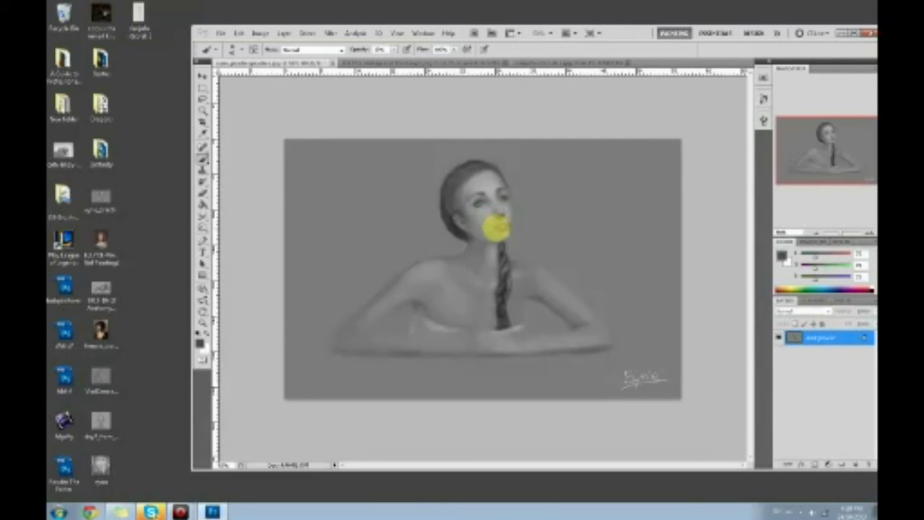
{"action": "left_click", "coordinate": [496, 226], "text": "alt"}
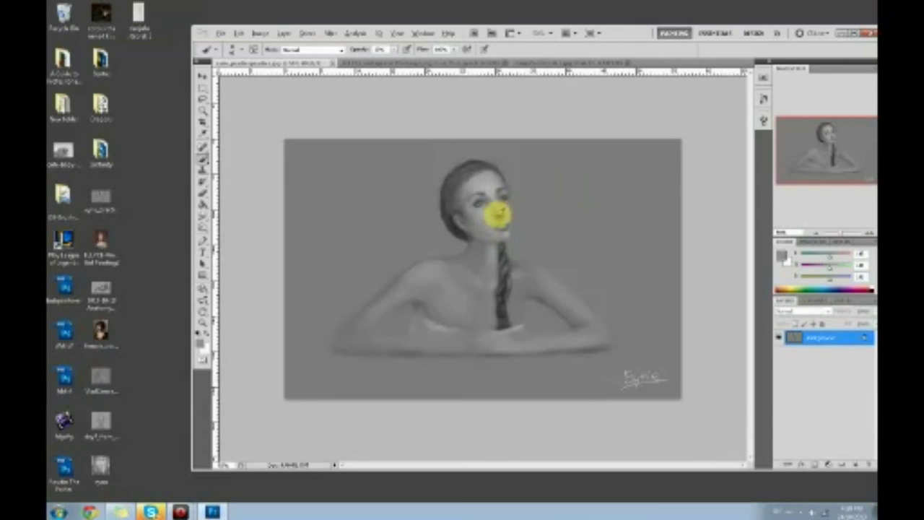
{"action": "left_click", "coordinate": [497, 224], "text": "alt"}
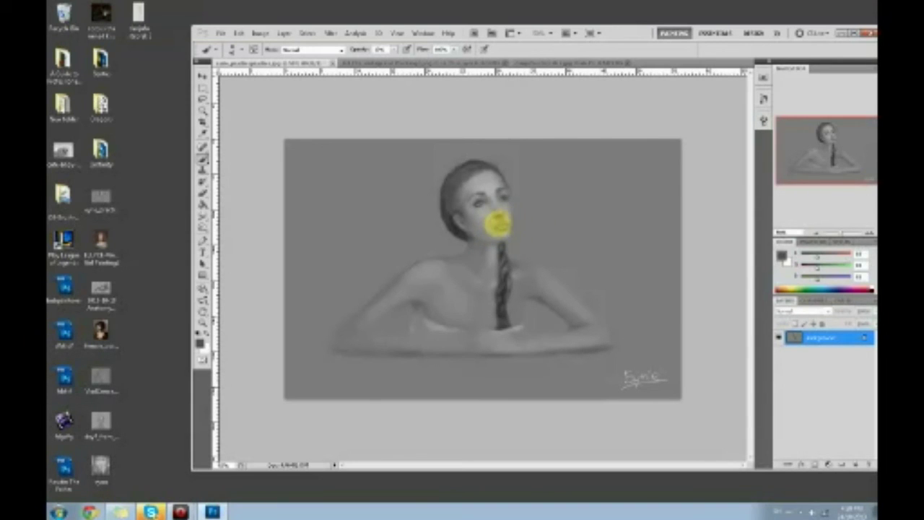
{"action": "left_click", "coordinate": [501, 216], "text": "alt"}
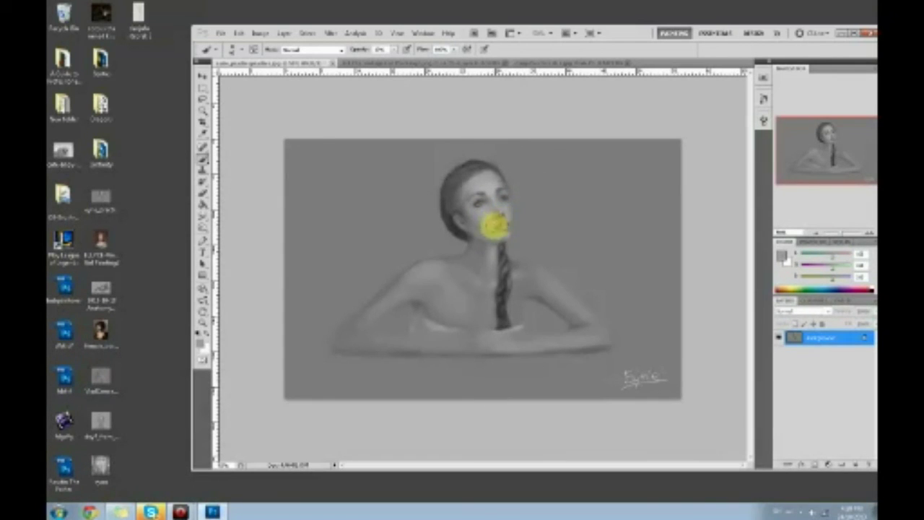
{"action": "left_click", "coordinate": [494, 231]}
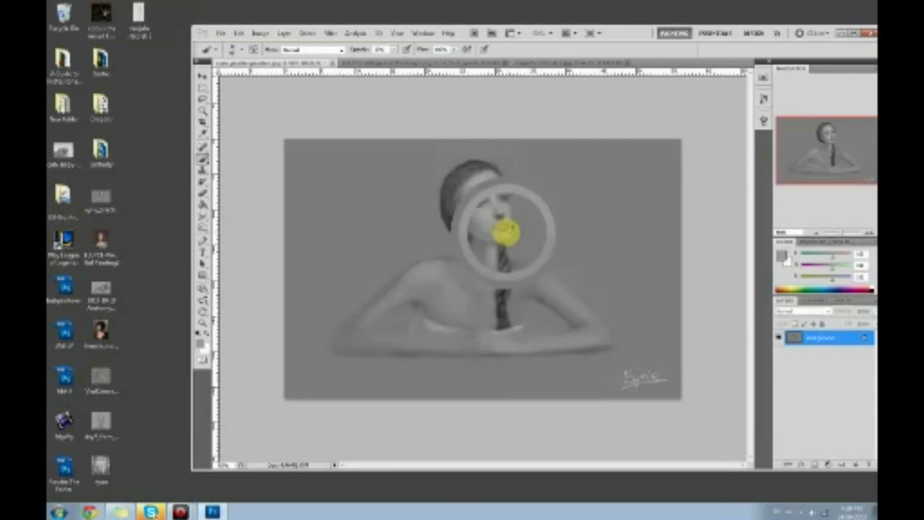
Compare the painting's original opened state with its latest brush stroke in the history, ending on the latest stroke
{"action": "left_click", "coordinate": [666, 129]}
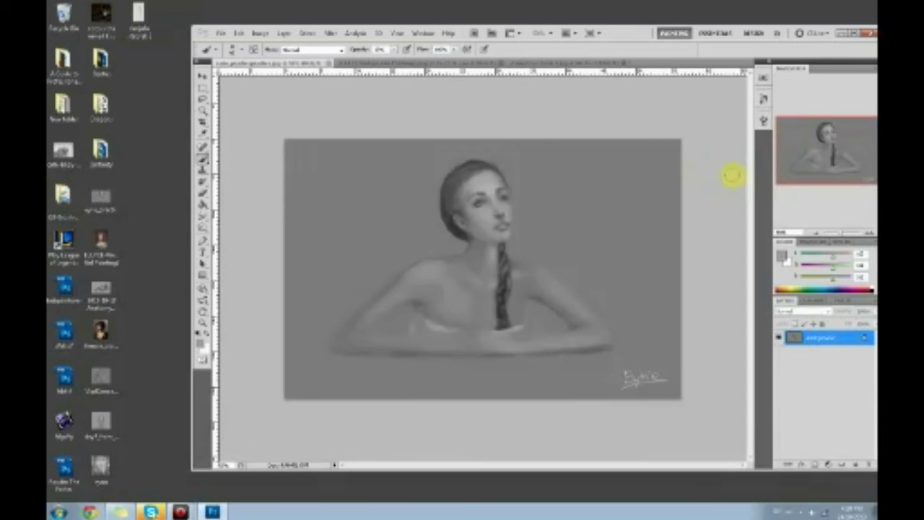
{"action": "left_click", "coordinate": [764, 101]}
{"action": "scroll", "coordinate": [738, 258], "scroll_direction": "up", "scroll_amount": 3}
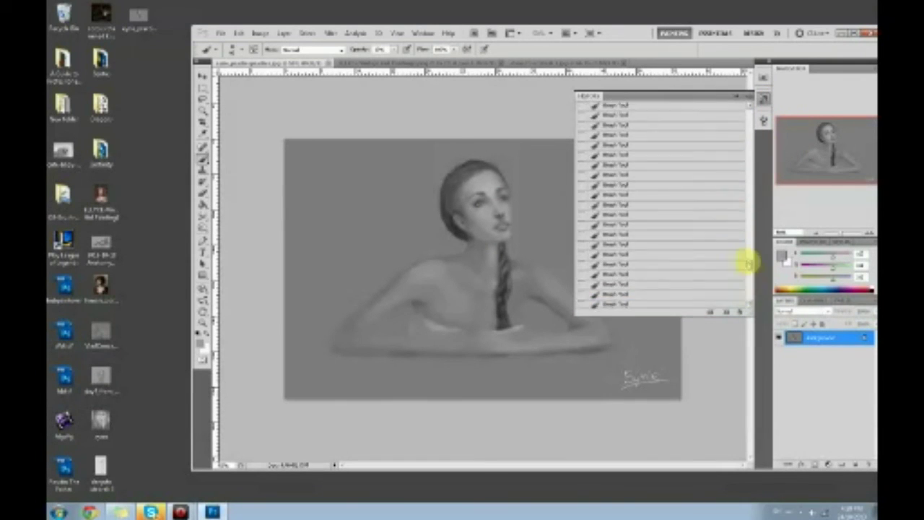
{"action": "scroll", "coordinate": [740, 146], "scroll_direction": "up", "scroll_amount": 5}
{"action": "left_click", "coordinate": [650, 107]}
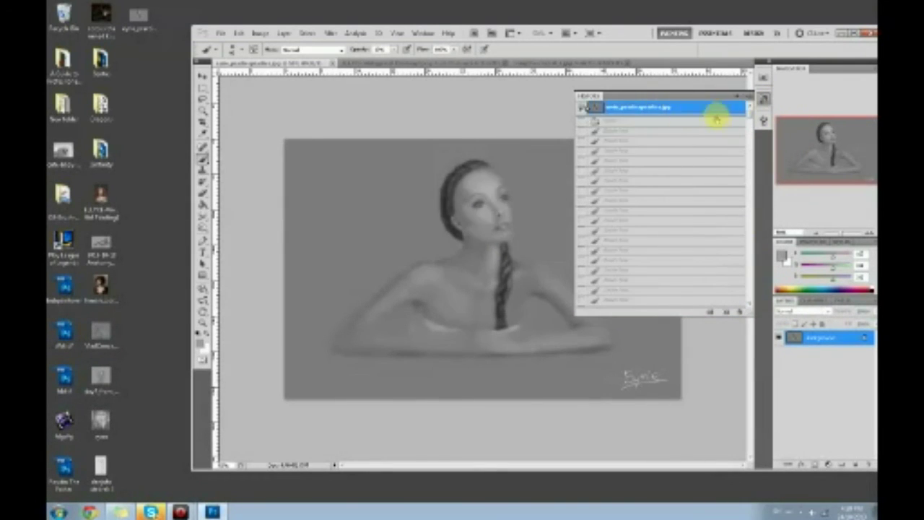
{"action": "left_click_drag", "start_coordinate": [747, 115], "coordinate": [755, 305]}
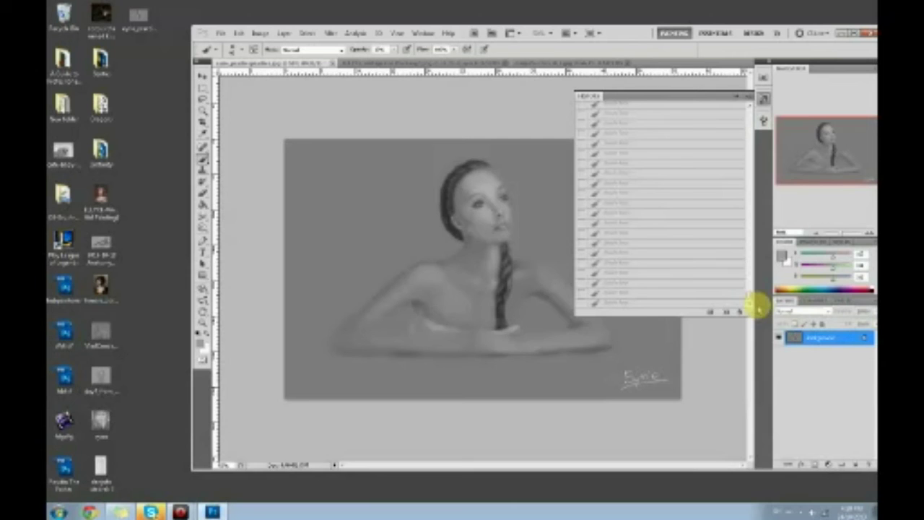
{"action": "left_click", "coordinate": [636, 306]}
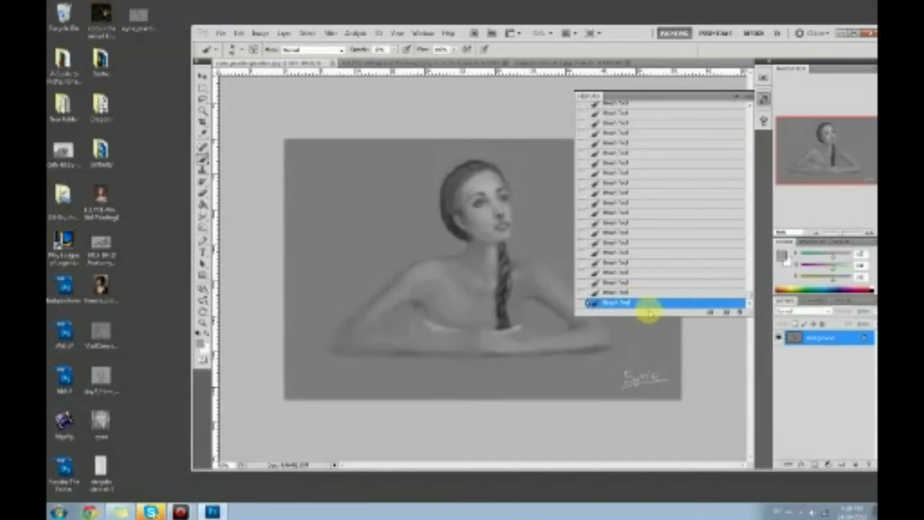
{"action": "left_click", "coordinate": [745, 96]}
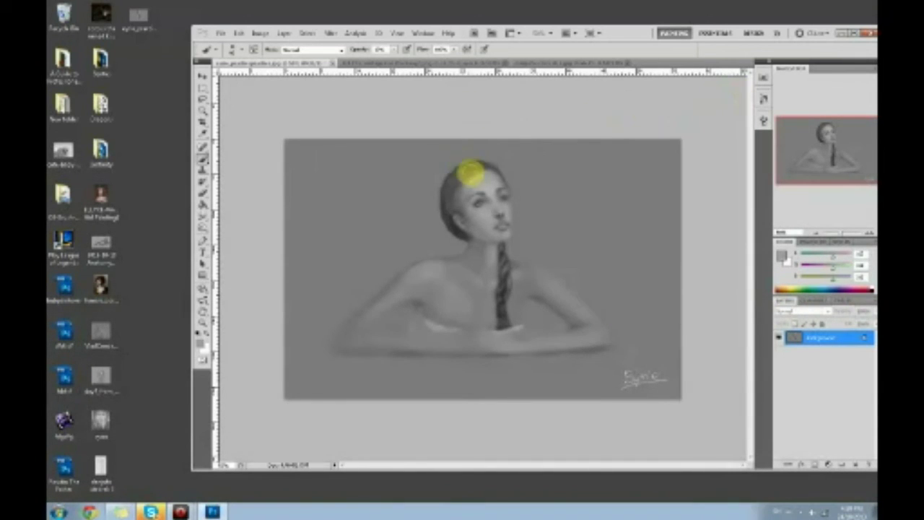
Darken the hair near the temple with a sampled hair grey and rework the far eye and brow with dark and light greys
{"action": "left_click", "coordinate": [454, 182], "text": "alt"}
{"action": "mouse_move", "coordinate": [454, 182]}
{"action": "left_mouse_down"}
{"action": "mouse_move", "coordinate": [452, 212]}
{"action": "mouse_move", "coordinate": [453, 203]}
{"action": "left_mouse_up"}
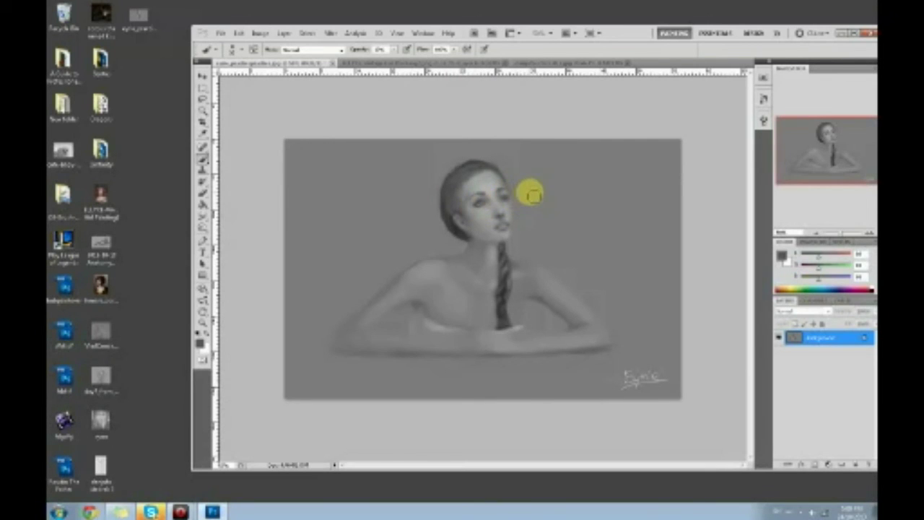
{"action": "left_click", "coordinate": [505, 201]}
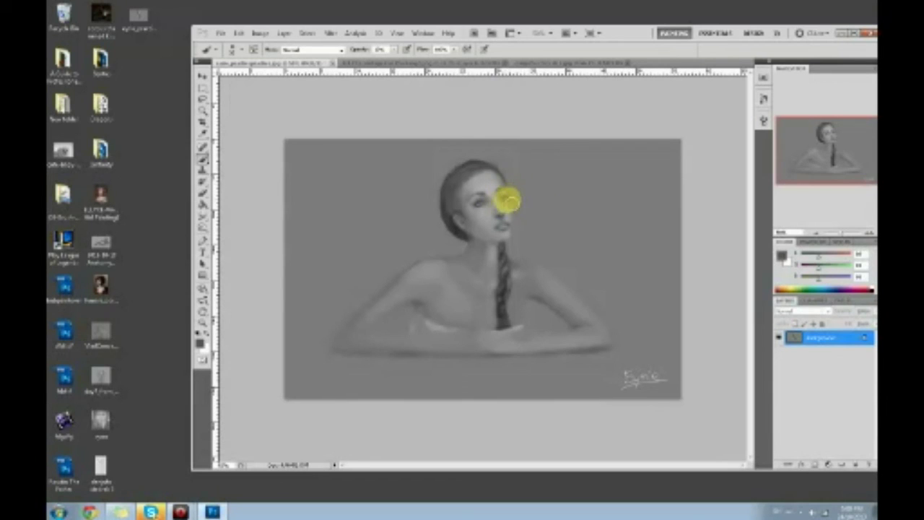
{"action": "left_click", "coordinate": [502, 197]}
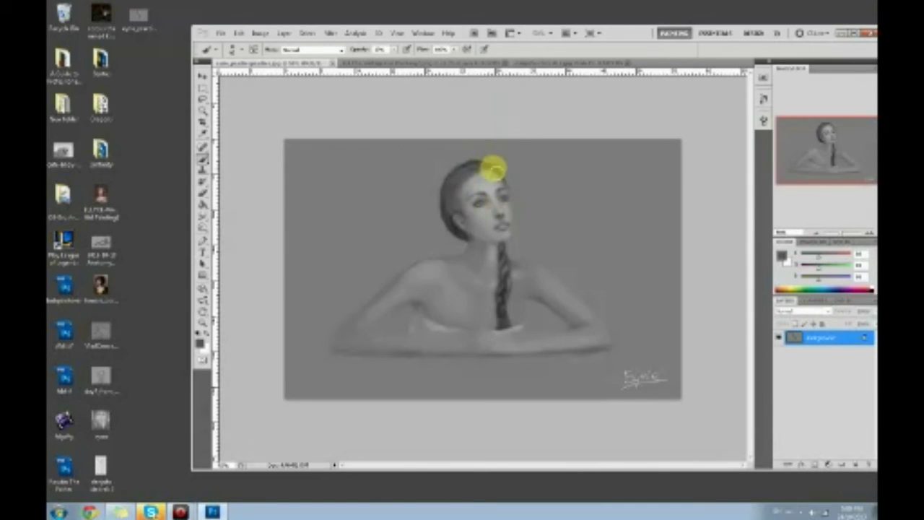
{"action": "left_click", "coordinate": [495, 186]}
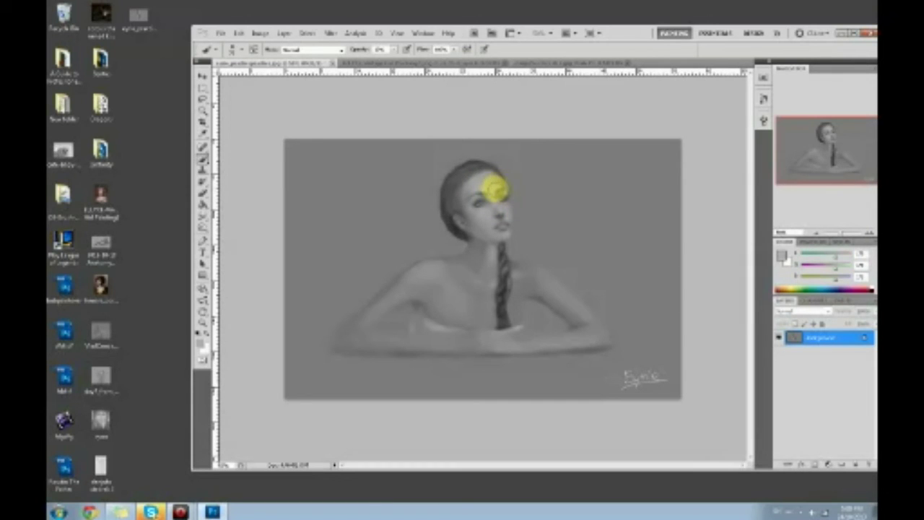
{"action": "left_click", "coordinate": [490, 195]}
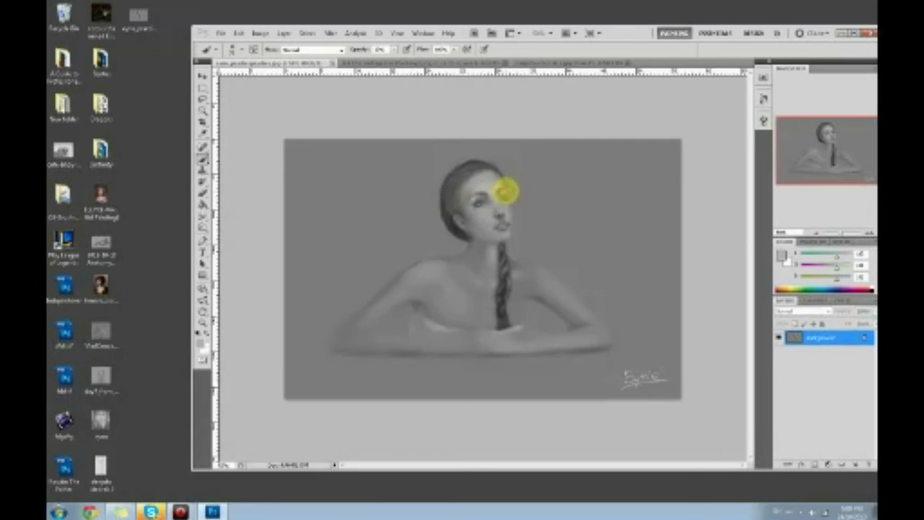
Refine the far brow, the forehead hairline and the skin around the nose and near eye with sampled dark and light greys
{"action": "left_click", "coordinate": [506, 191]}
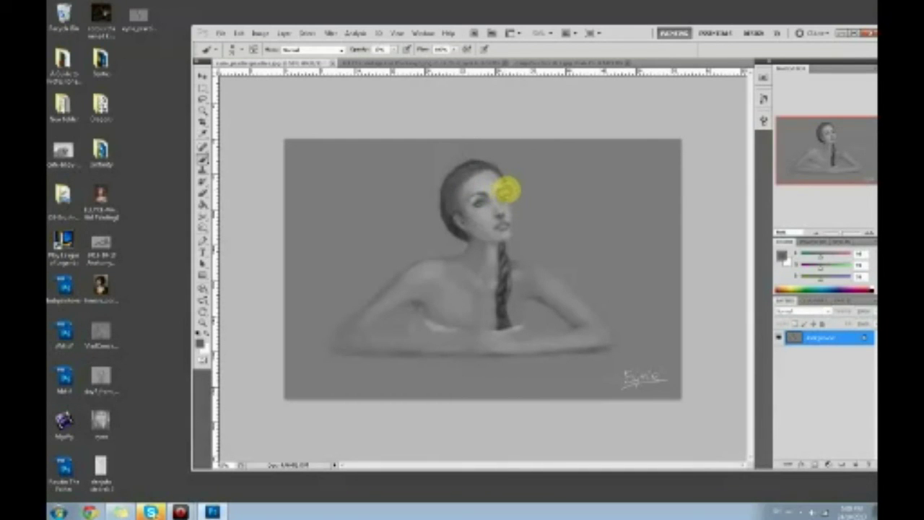
{"action": "left_click", "coordinate": [499, 177], "text": "alt"}
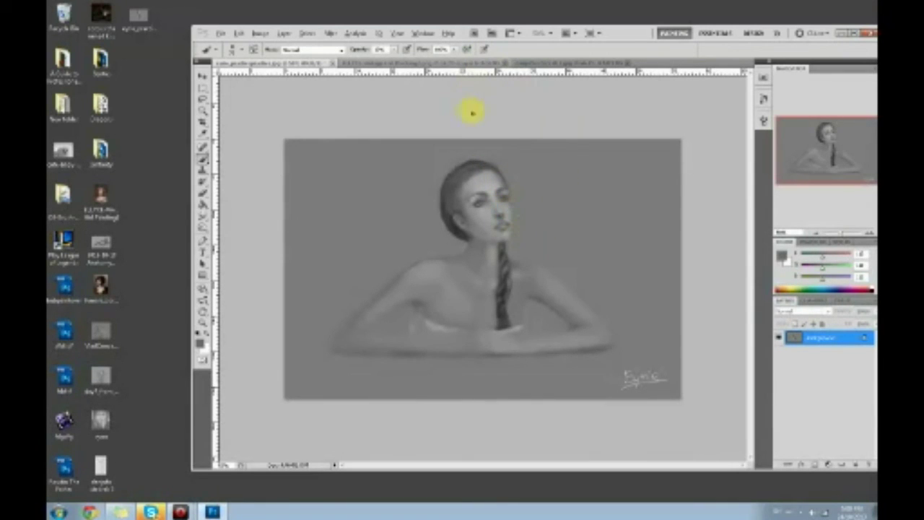
{"action": "left_click", "coordinate": [498, 180]}
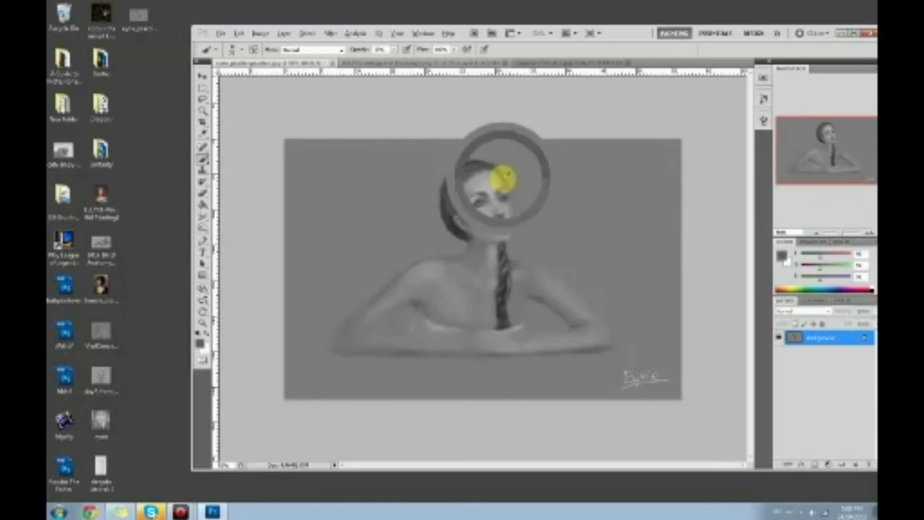
{"action": "left_click", "coordinate": [509, 206]}
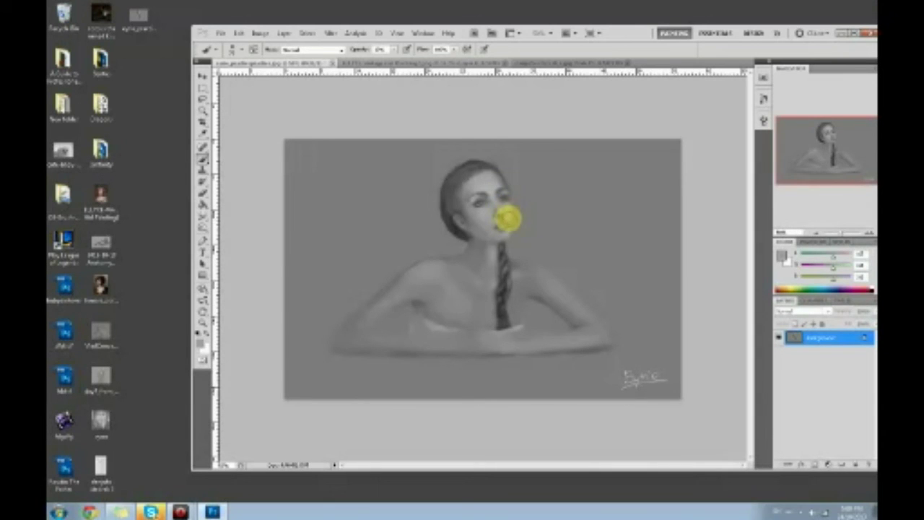
{"action": "left_click", "coordinate": [474, 200]}
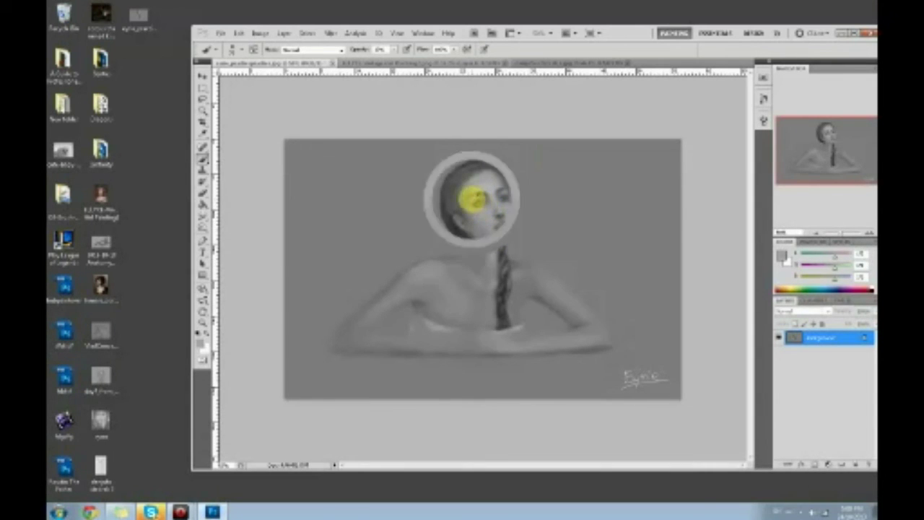
Choose a lighter neutral grey as the foreground colour for working on the face
{"action": "left_click", "coordinate": [783, 252]}
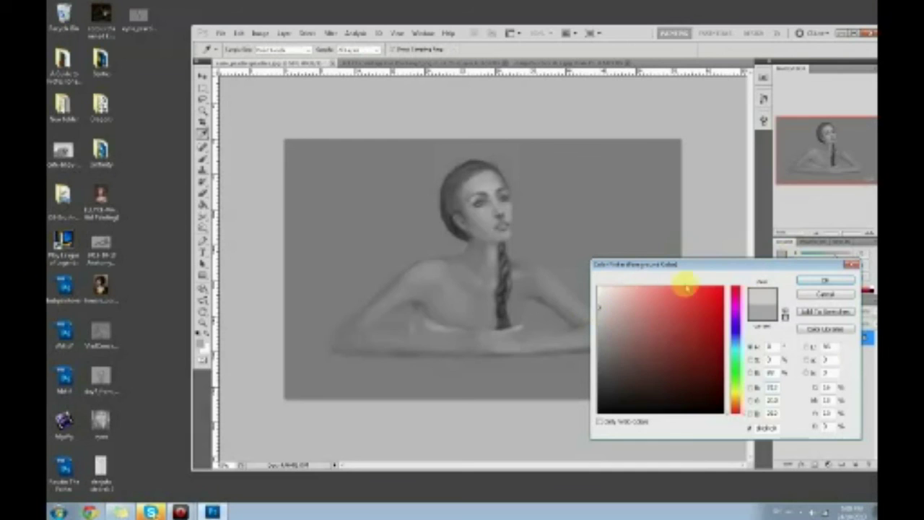
{"action": "left_click", "coordinate": [823, 280]}
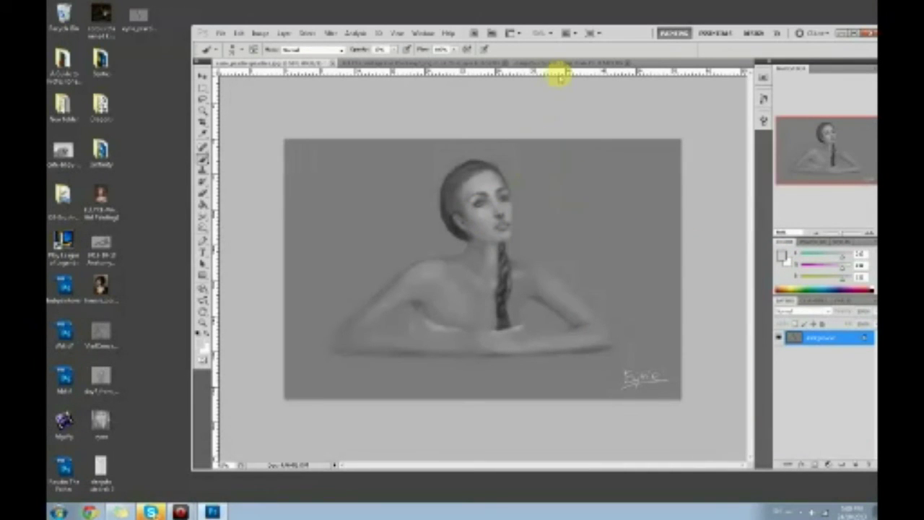
{"action": "key", "text": "ctrl+plus"}
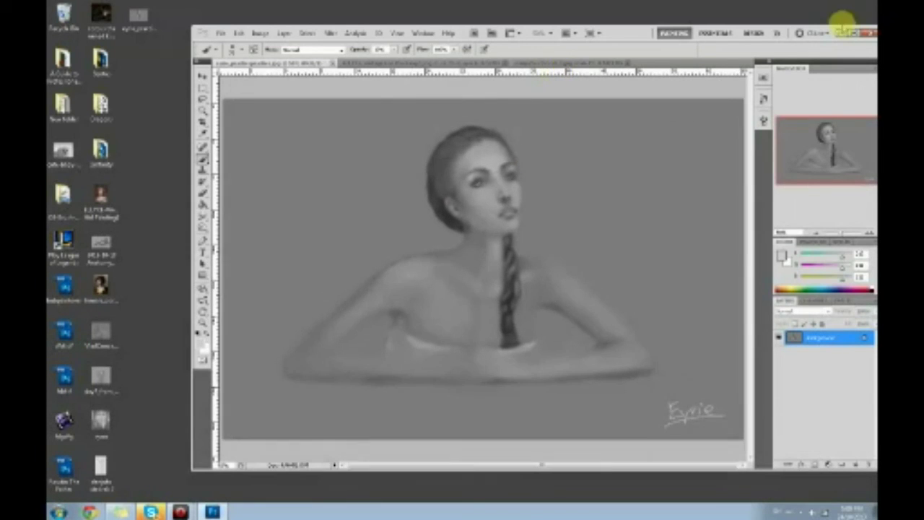
{"action": "left_click_drag", "start_coordinate": [632, 217], "coordinate": [620, 228]}
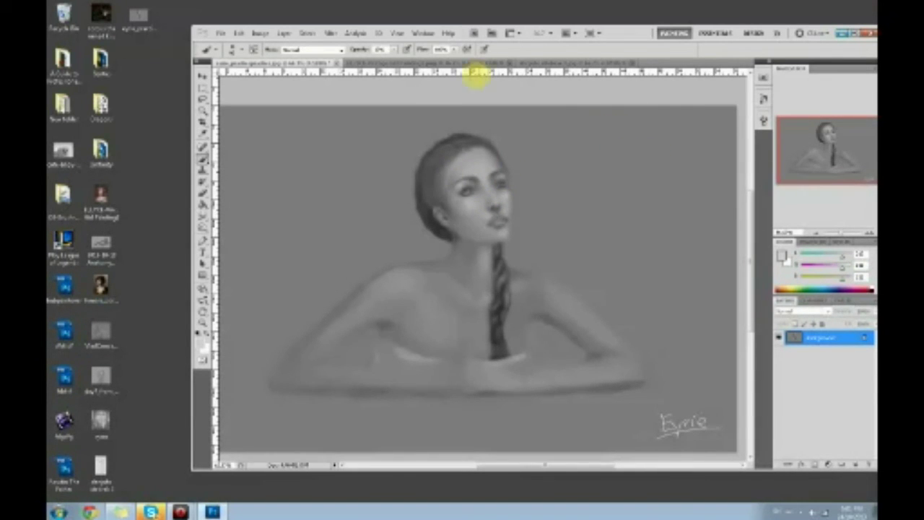
Define the near eye with greys sampled from the eye, surrounding skin and hair, and touch up around the mouth with light skin grey
{"action": "left_click", "coordinate": [459, 193], "text": "alt"}
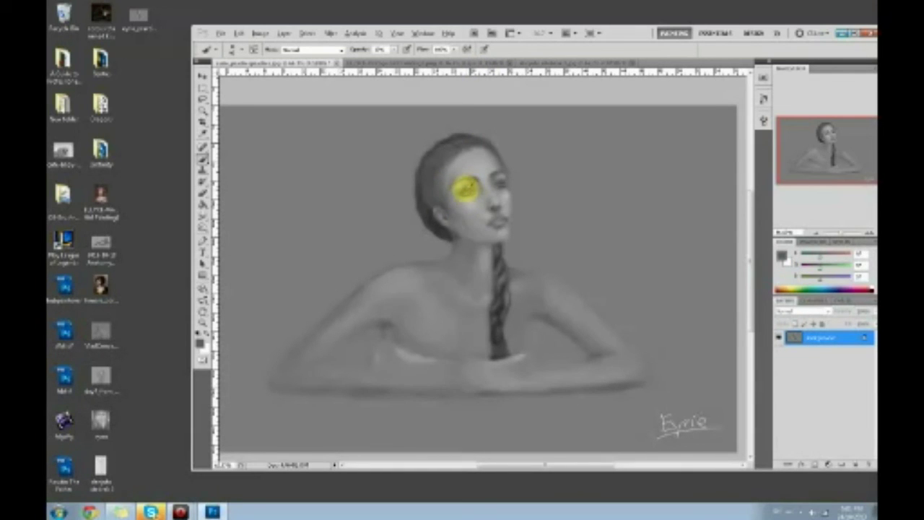
{"action": "left_click", "coordinate": [462, 190], "text": "alt"}
{"action": "left_click", "coordinate": [451, 189], "text": "alt"}
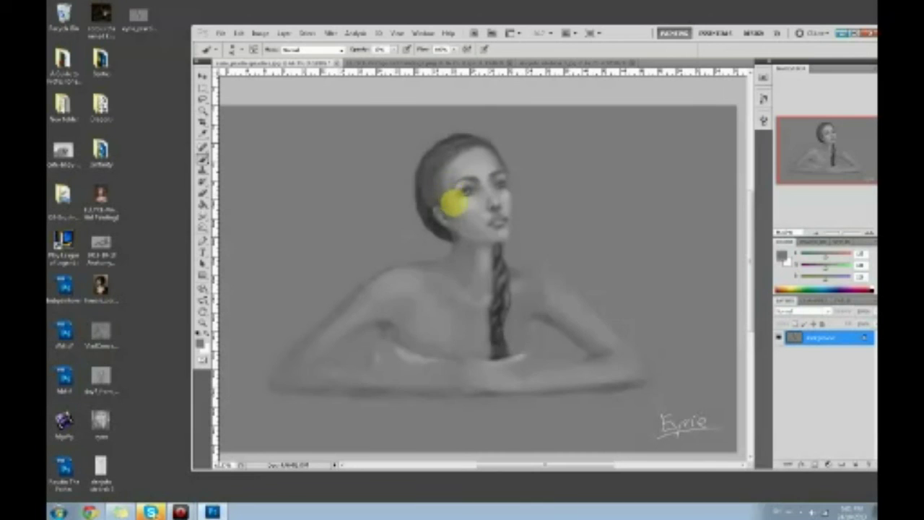
{"action": "left_click", "coordinate": [427, 196], "text": "alt"}
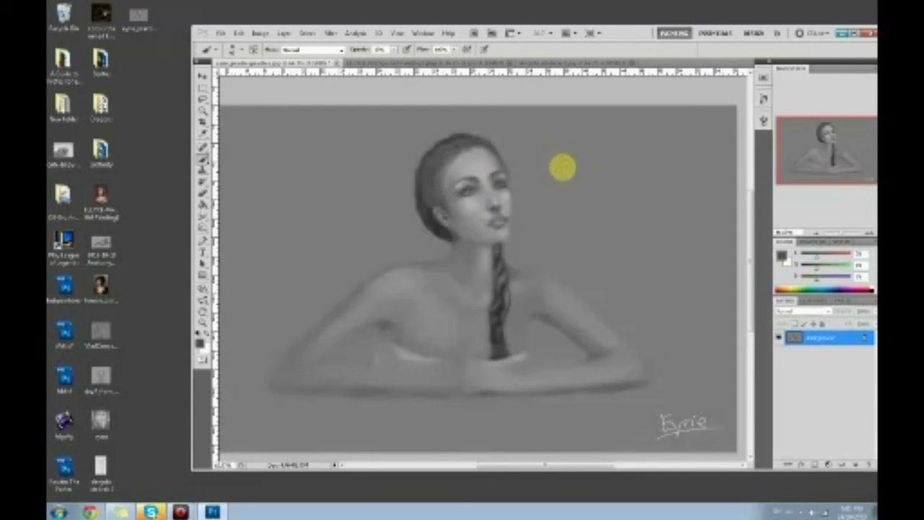
{"action": "left_click", "coordinate": [465, 187], "text": "alt"}
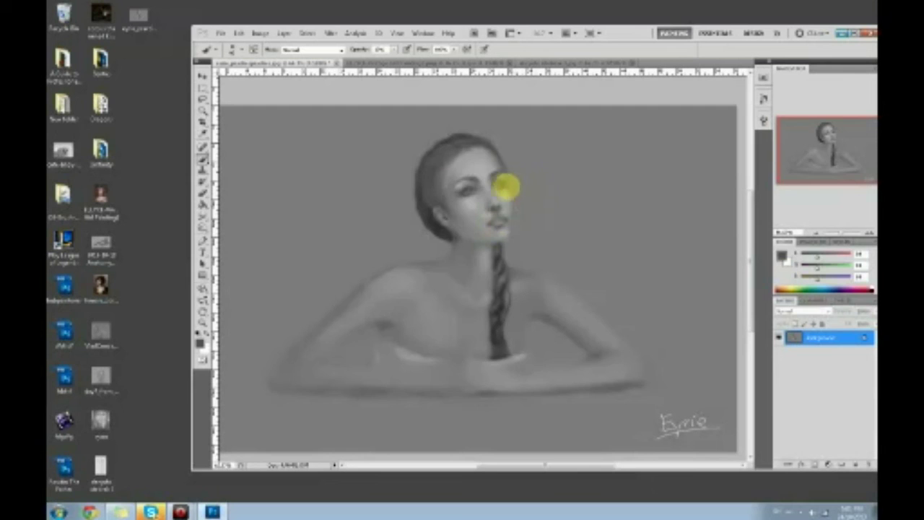
{"action": "left_click", "coordinate": [490, 214], "text": "alt"}
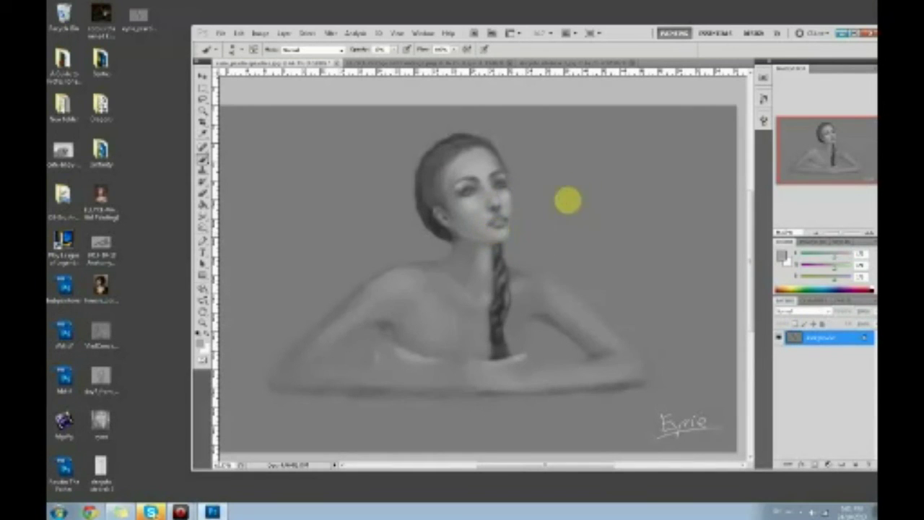
Shape the jawline and the shadow beneath it on the neck with sampled dark and mid greys, undoing the last stroke
{"action": "left_click", "coordinate": [447, 233], "text": "alt"}
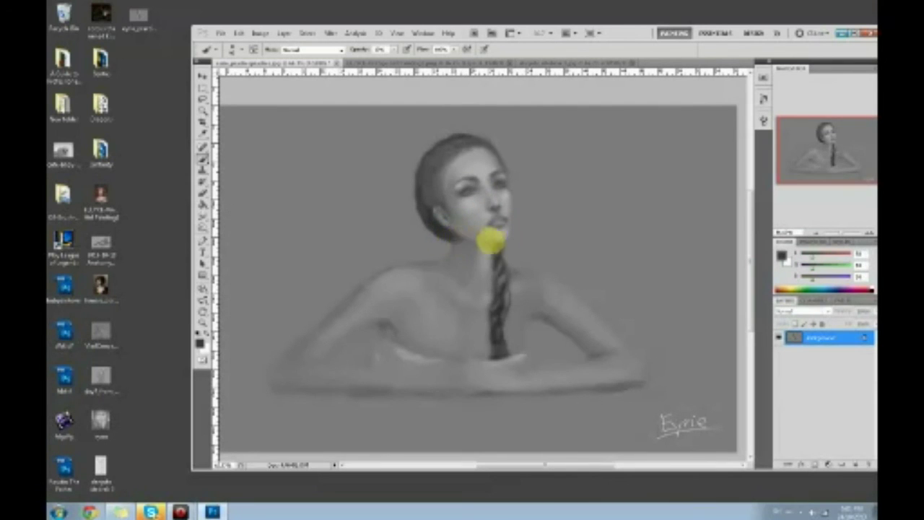
{"action": "left_click", "coordinate": [466, 231], "text": "alt"}
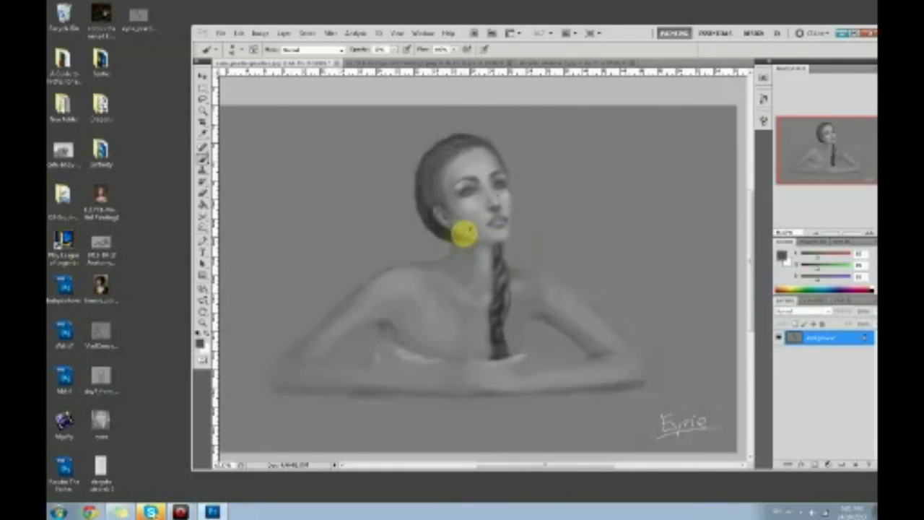
{"action": "left_click", "coordinate": [473, 243], "text": "alt"}
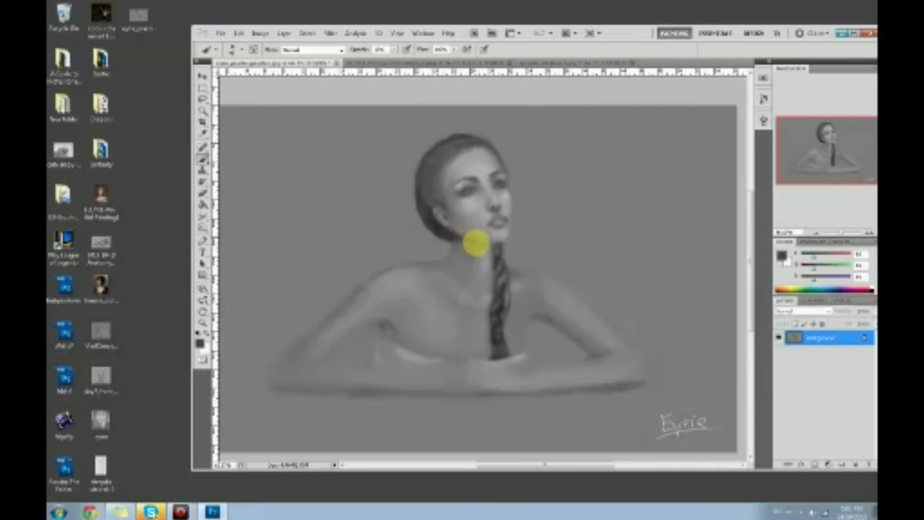
{"action": "left_click", "coordinate": [468, 242], "text": "alt"}
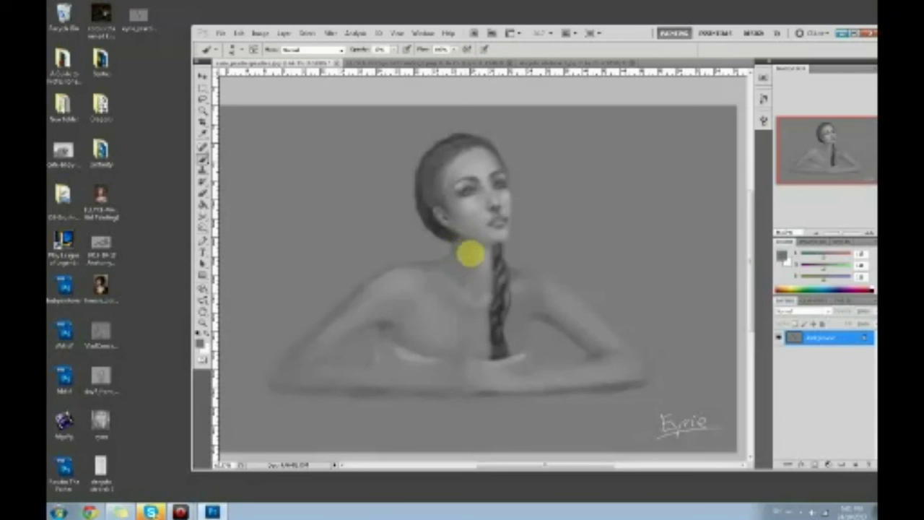
{"action": "left_click", "coordinate": [462, 229], "text": "alt"}
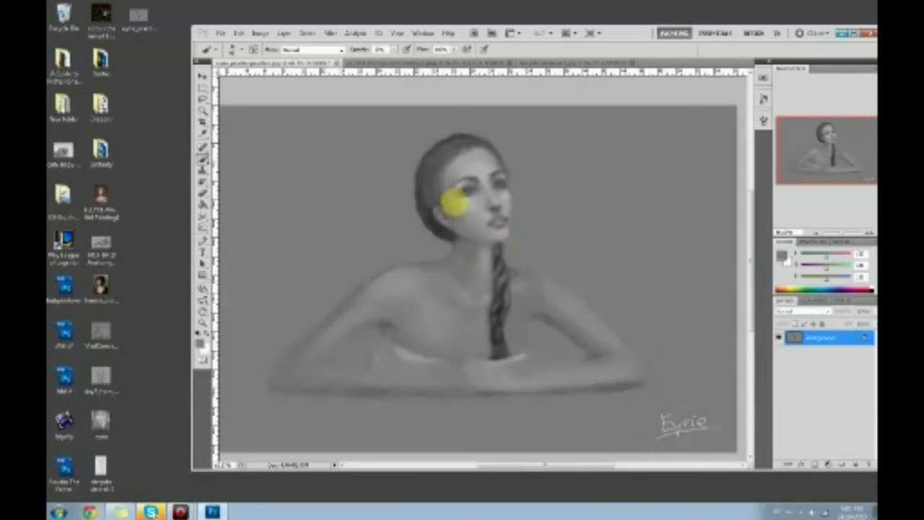
{"action": "left_click", "coordinate": [454, 236], "text": "alt"}
{"action": "key", "text": "ctrl+z"}
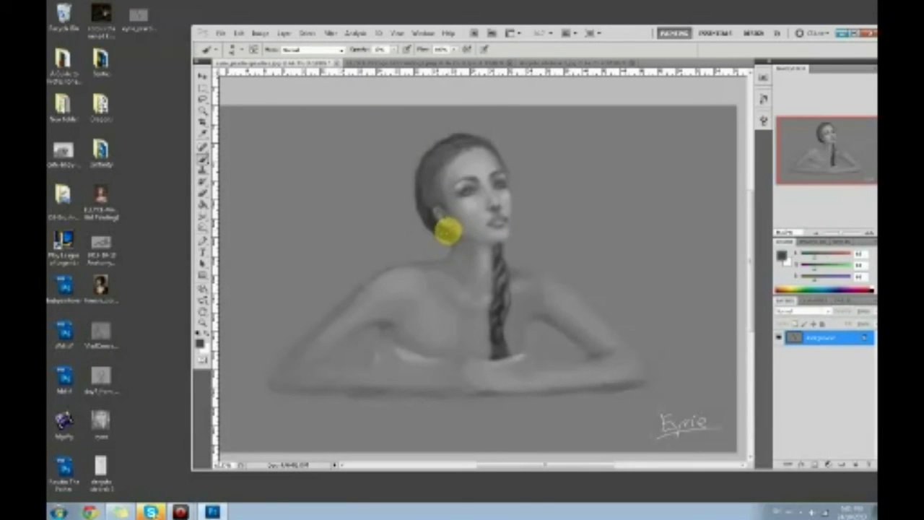
Touch up the near ear and the hair around it with sampled mid and dark greys
{"action": "left_click", "coordinate": [451, 227], "text": "alt"}
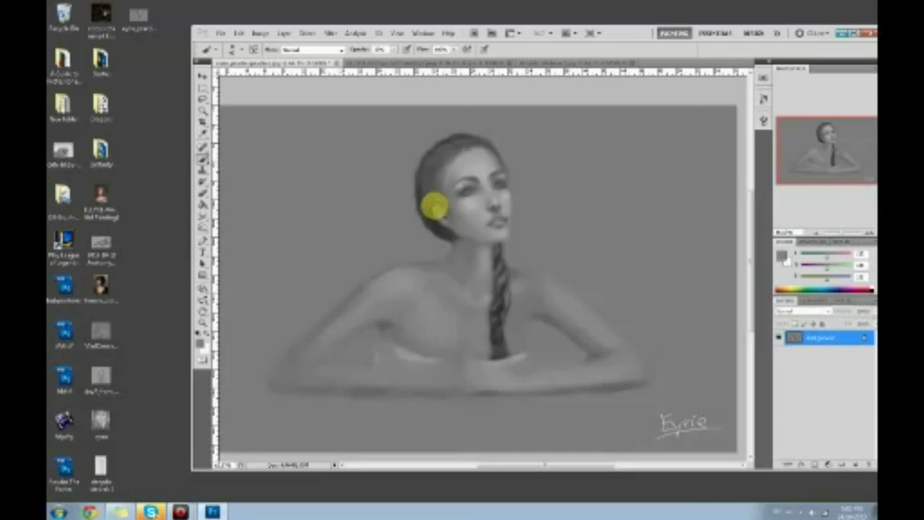
{"action": "left_click", "coordinate": [428, 214], "text": "alt"}
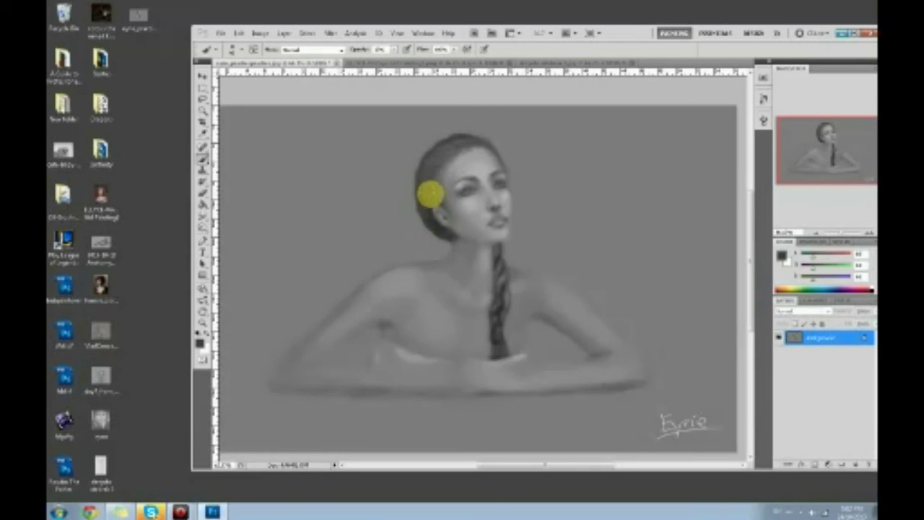
{"action": "left_click", "coordinate": [427, 218], "text": "alt"}
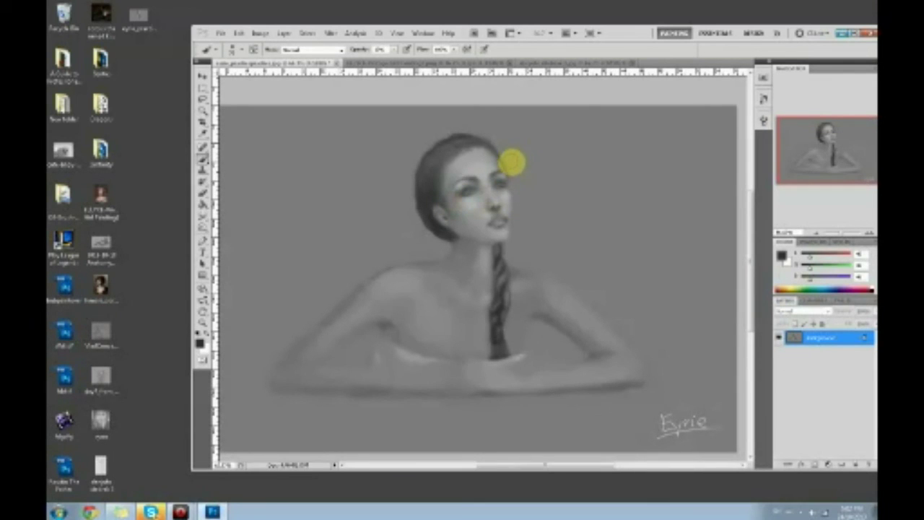
Refine the far brow, temple and forehead edge with greys sampled from the brow, background and skin
{"action": "left_click", "coordinate": [506, 177], "text": "alt"}
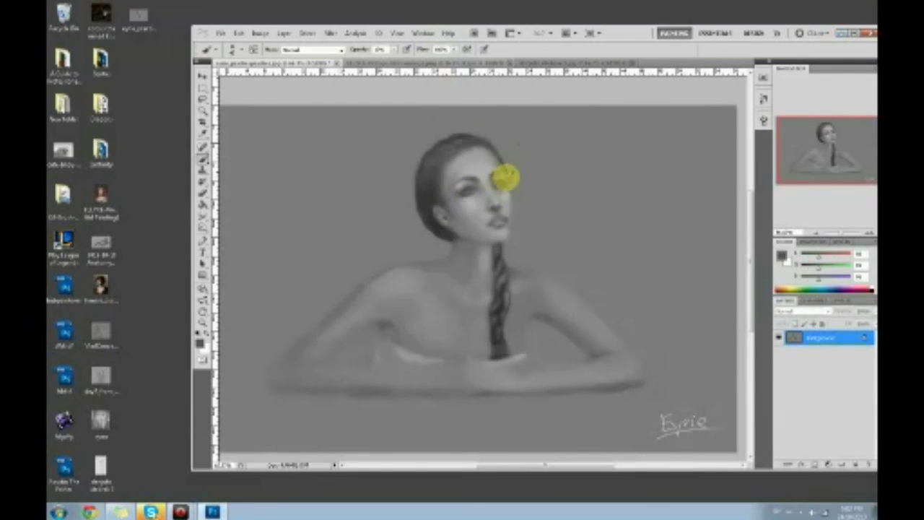
{"action": "left_click", "coordinate": [510, 171], "text": "alt"}
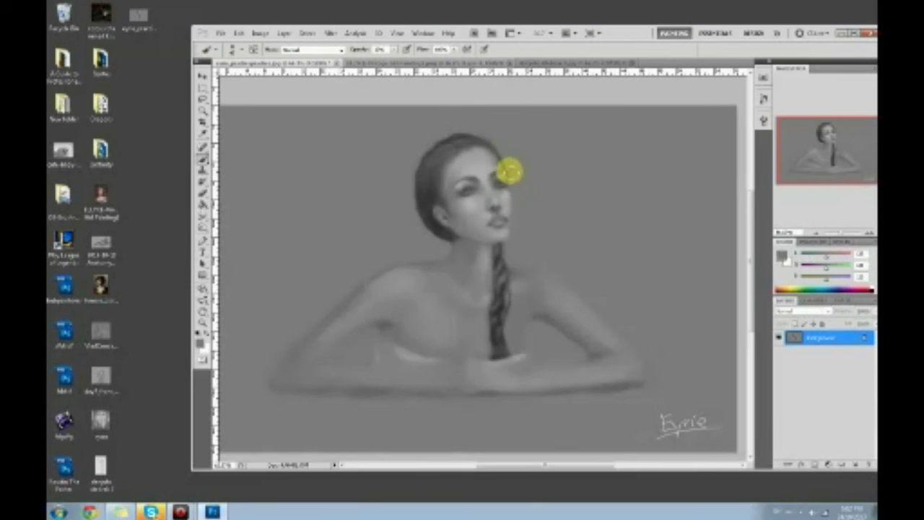
{"action": "left_click_drag", "start_coordinate": [509, 184], "coordinate": [507, 167]}
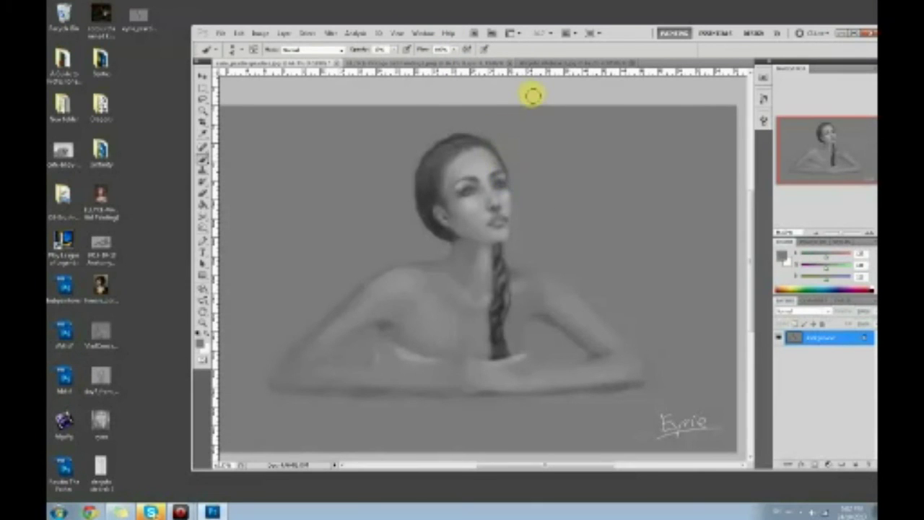
{"action": "left_click", "coordinate": [494, 162], "text": "alt"}
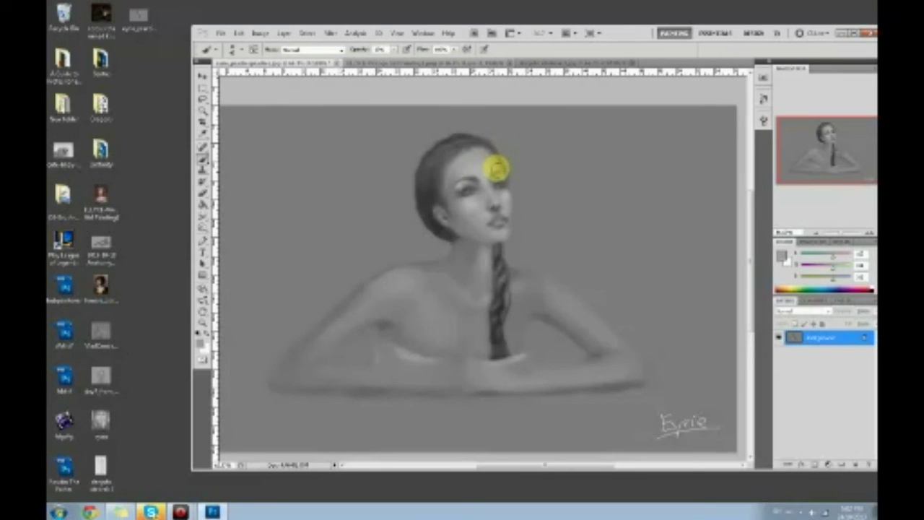
{"action": "left_click", "coordinate": [497, 169]}
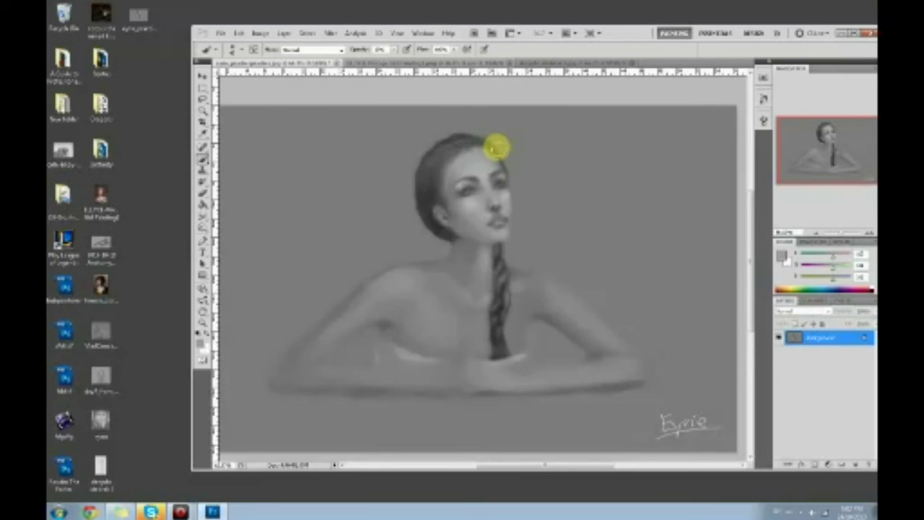
Shape the far eye area and the outer contour of the face down to the chin with sampled dark and light greys
{"action": "left_click", "coordinate": [498, 181], "text": "alt"}
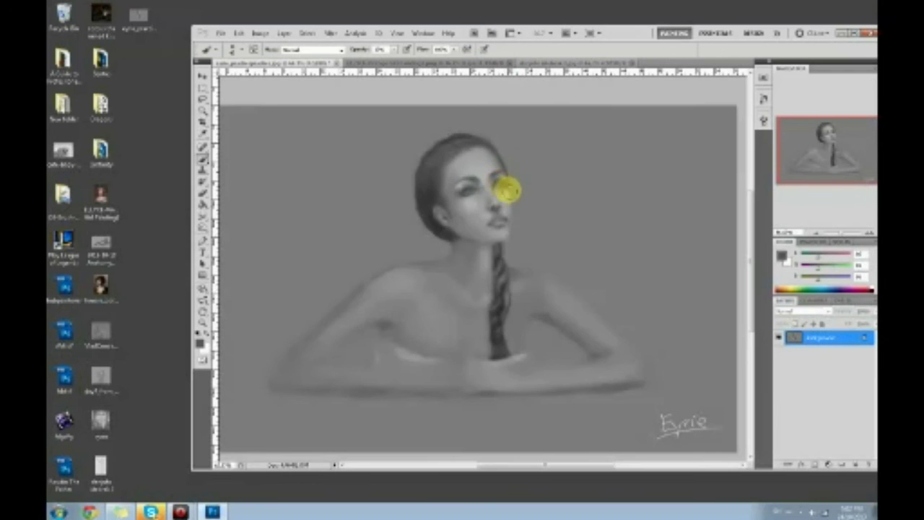
{"action": "left_click", "coordinate": [505, 196], "text": "alt"}
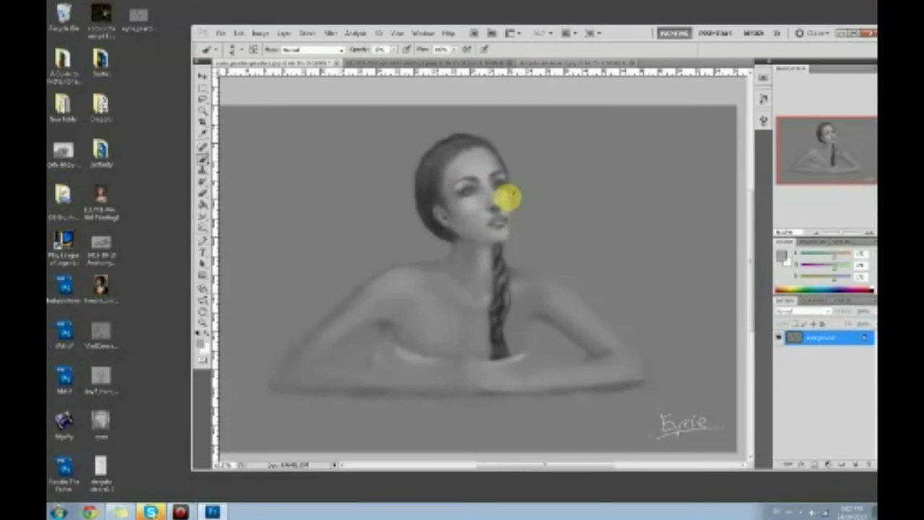
{"action": "left_click_drag", "start_coordinate": [506, 193], "coordinate": [508, 215]}
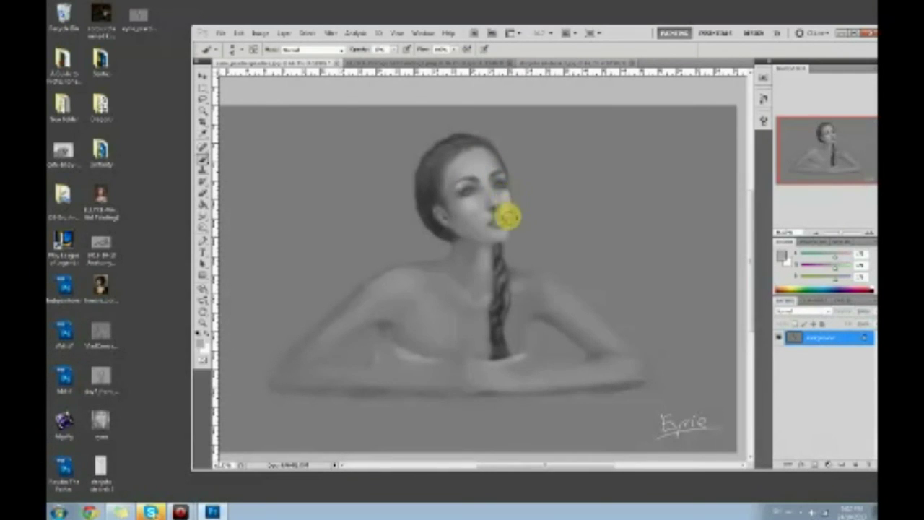
{"action": "left_click", "coordinate": [502, 161], "text": "alt"}
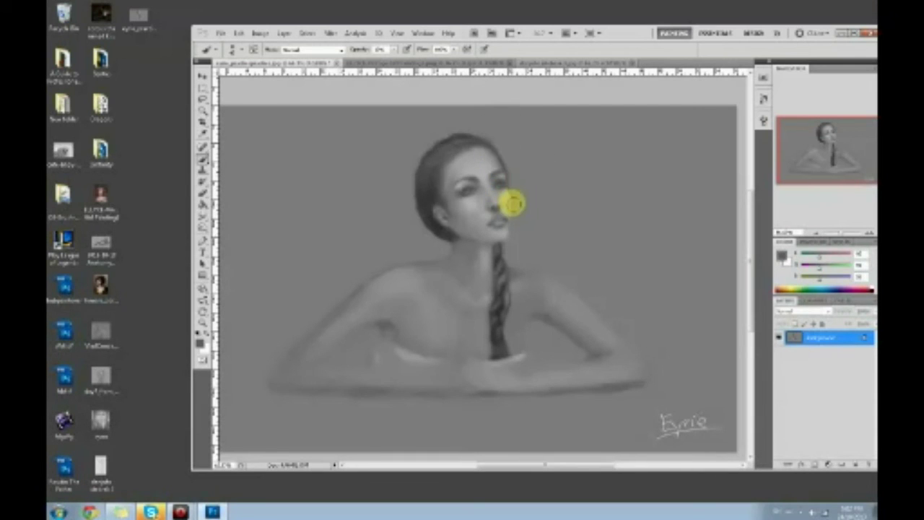
{"action": "left_click_drag", "start_coordinate": [513, 224], "coordinate": [499, 247]}
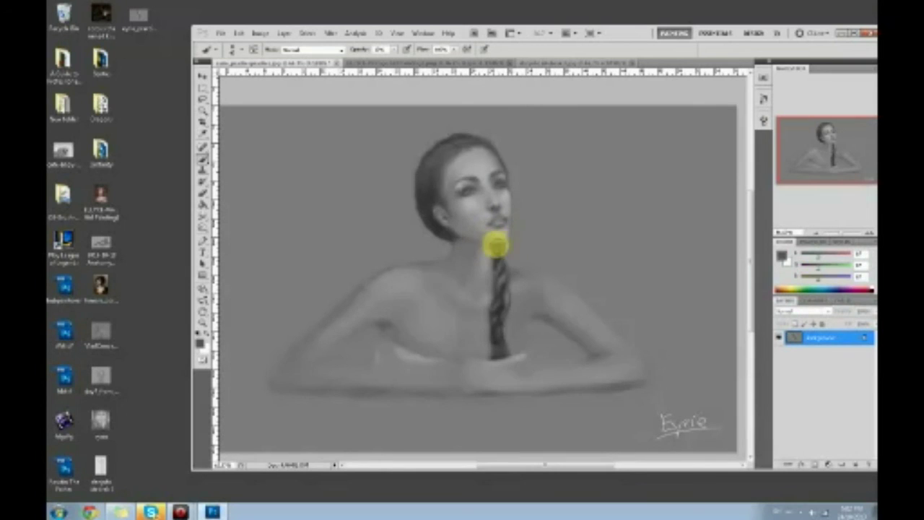
Model the chin and its lower edge with light skin greys and a darker grey sampled from beneath it
{"action": "left_click", "coordinate": [502, 234], "text": "alt"}
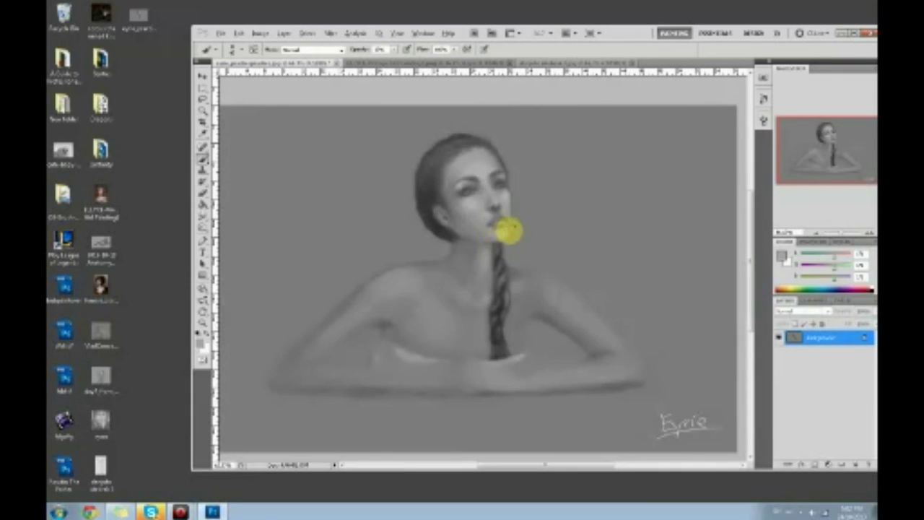
{"action": "left_click", "coordinate": [484, 233]}
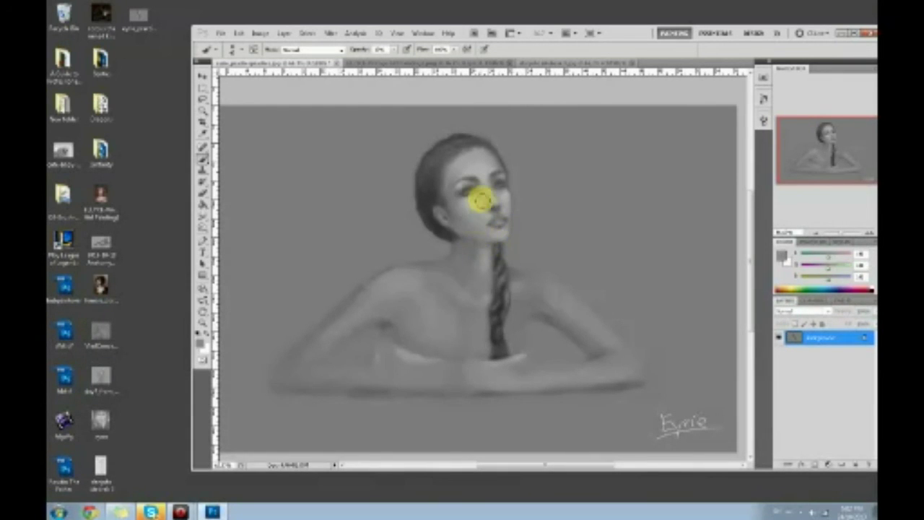
{"action": "left_click", "coordinate": [497, 230]}
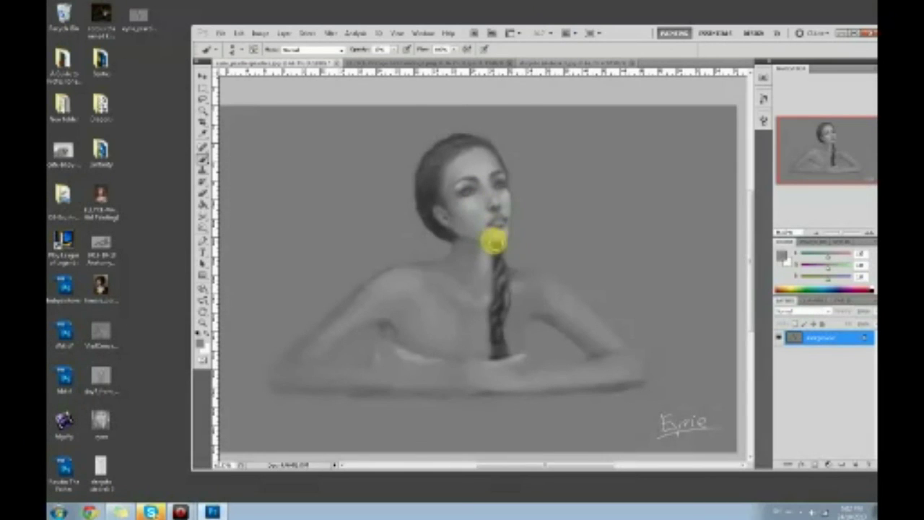
{"action": "left_click", "coordinate": [506, 238], "text": "alt"}
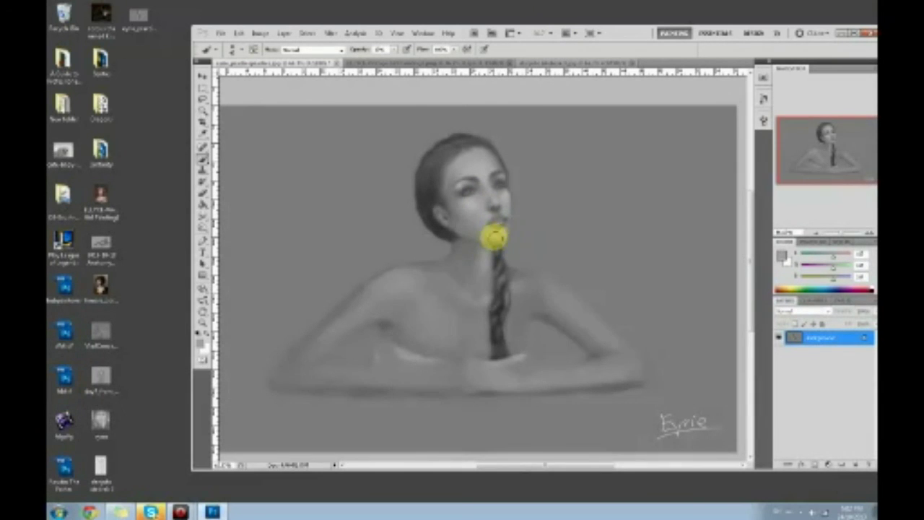
{"action": "left_click", "coordinate": [496, 248], "text": "alt"}
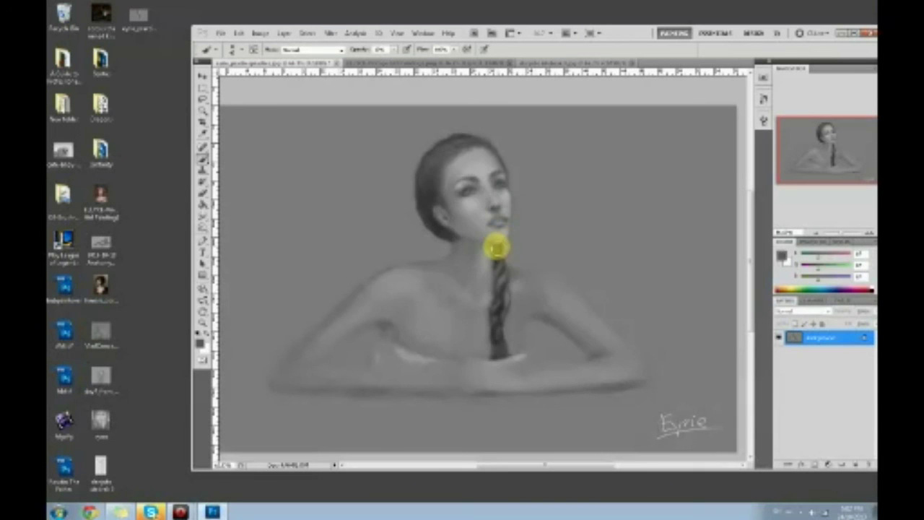
{"action": "left_click", "coordinate": [478, 238], "text": "alt"}
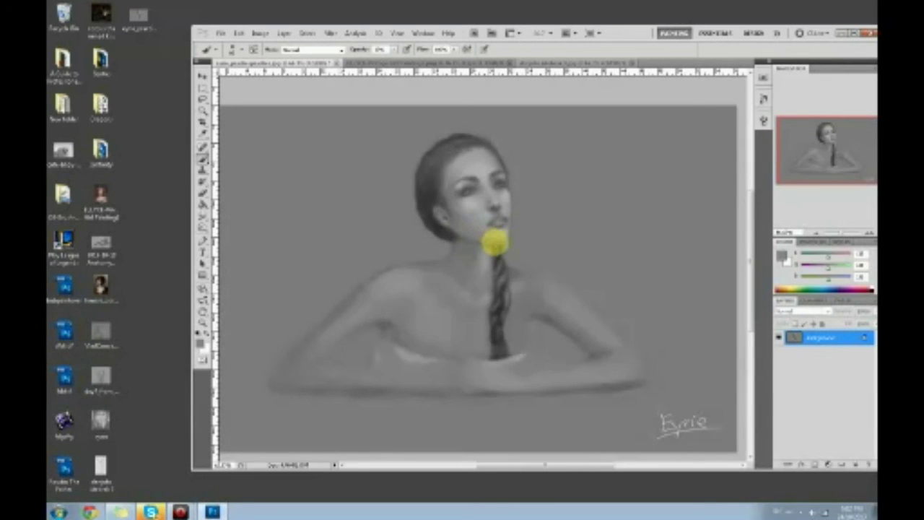
Deepen the neck shadow under the chin and broaden the upper braid with greys sampled from the neck, hair and braid
{"action": "left_click", "coordinate": [500, 250], "text": "alt"}
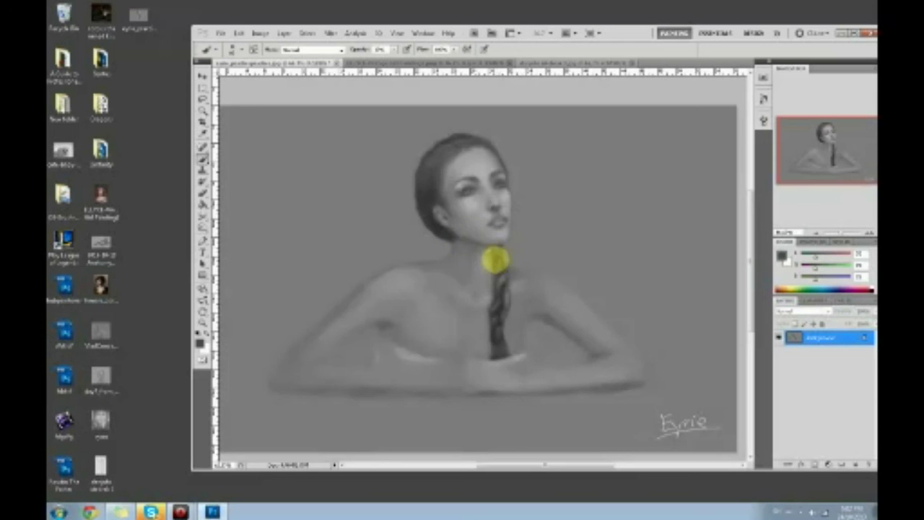
{"action": "left_click", "coordinate": [491, 247], "text": "alt"}
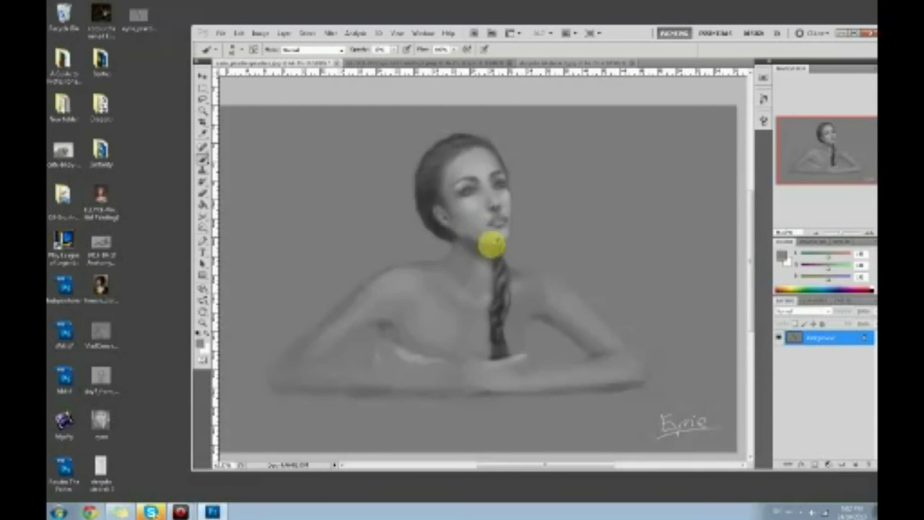
{"action": "left_click", "coordinate": [445, 236], "text": "alt"}
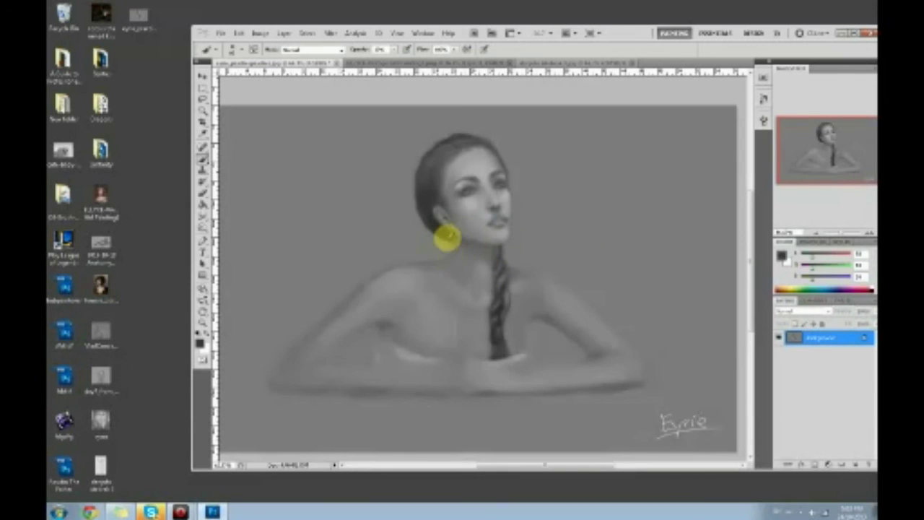
{"action": "left_click", "coordinate": [491, 251], "text": "alt"}
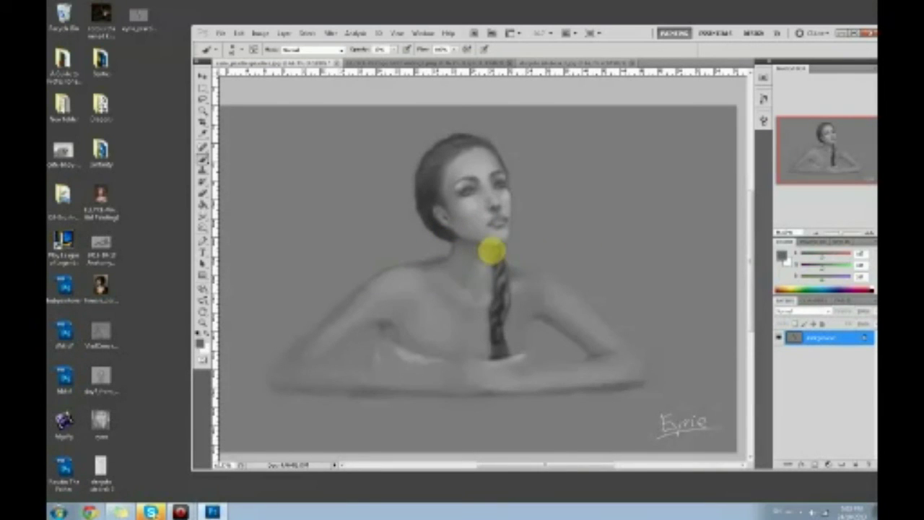
{"action": "left_click", "coordinate": [496, 293], "text": "alt"}
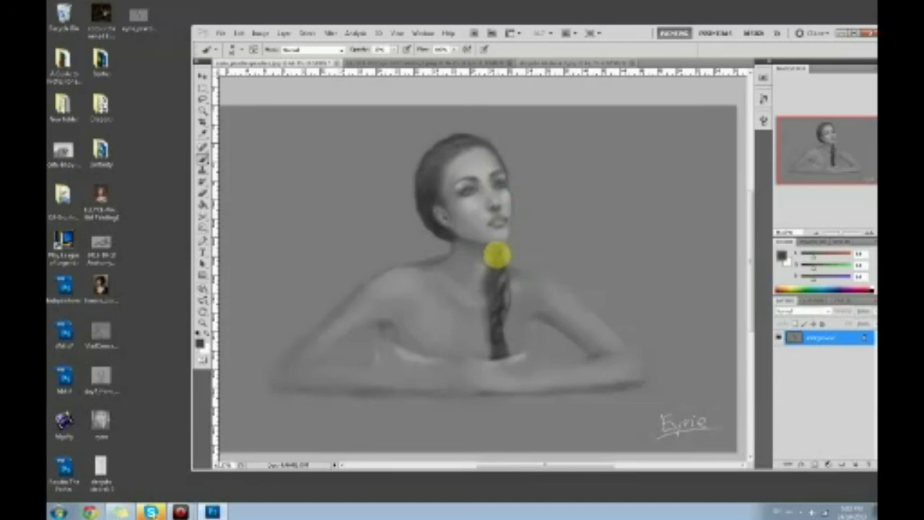
Compare an earlier history state of the painting with the latest brush state, and review the head close up and the whole picture
{"action": "key", "text": "ctrl+minus"}
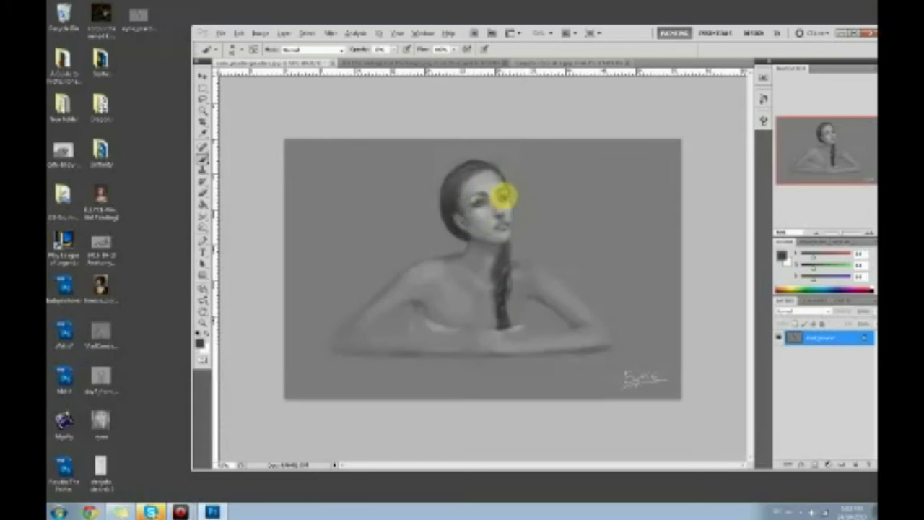
{"action": "left_click", "coordinate": [485, 197], "text": "alt"}
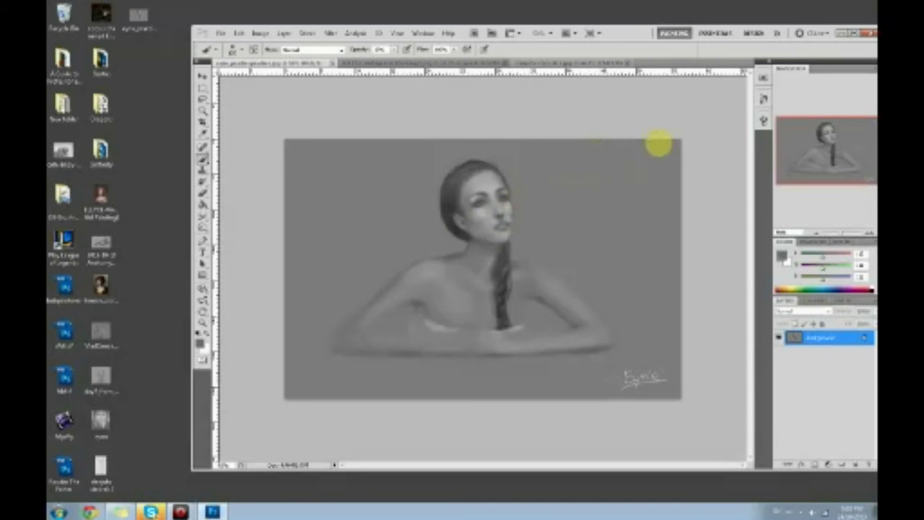
{"action": "left_click", "coordinate": [763, 99]}
{"action": "mouse_move", "coordinate": [749, 300]}
{"action": "left_mouse_down"}
{"action": "mouse_move", "coordinate": [732, 158]}
{"action": "mouse_move", "coordinate": [743, 103]}
{"action": "mouse_move", "coordinate": [761, 234]}
{"action": "mouse_move", "coordinate": [756, 294]}
{"action": "left_mouse_up"}
{"action": "left_click", "coordinate": [740, 107]}
{"action": "left_click", "coordinate": [675, 226]}
{"action": "key", "text": "ctrl+plus"}
{"action": "key", "text": "ctrl+plus"}
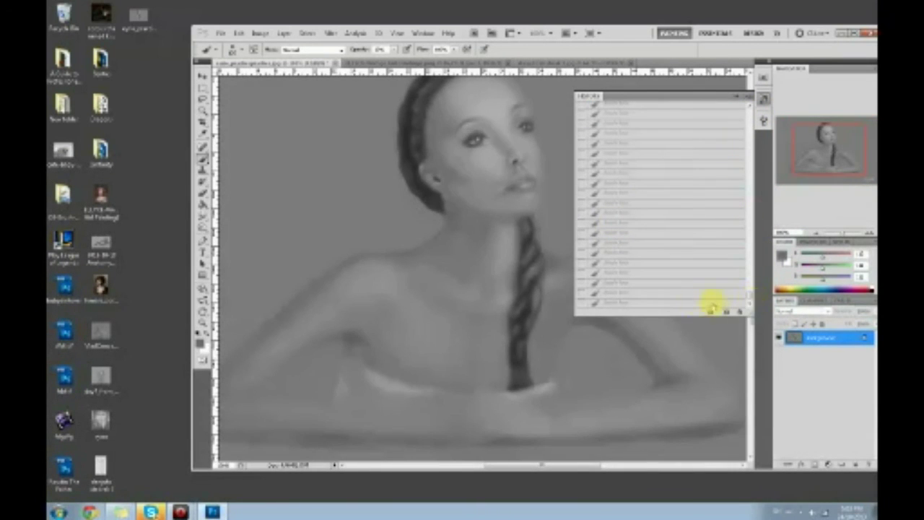
{"action": "left_click", "coordinate": [641, 304]}
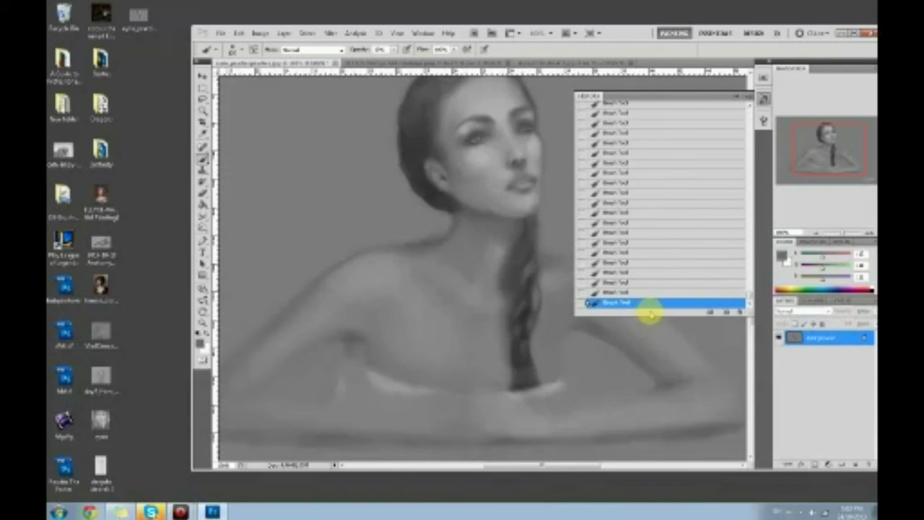
{"action": "left_click", "coordinate": [735, 96]}
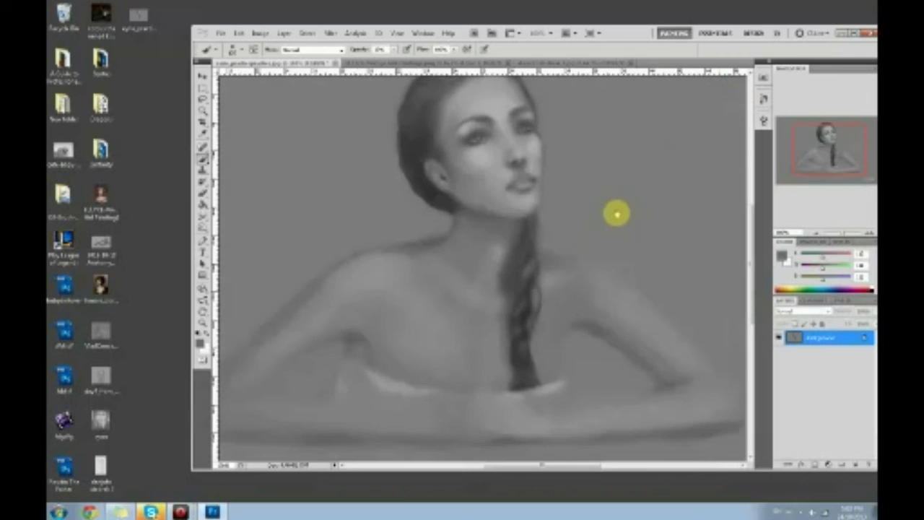
{"action": "left_click_drag", "start_coordinate": [617, 212], "coordinate": [587, 277]}
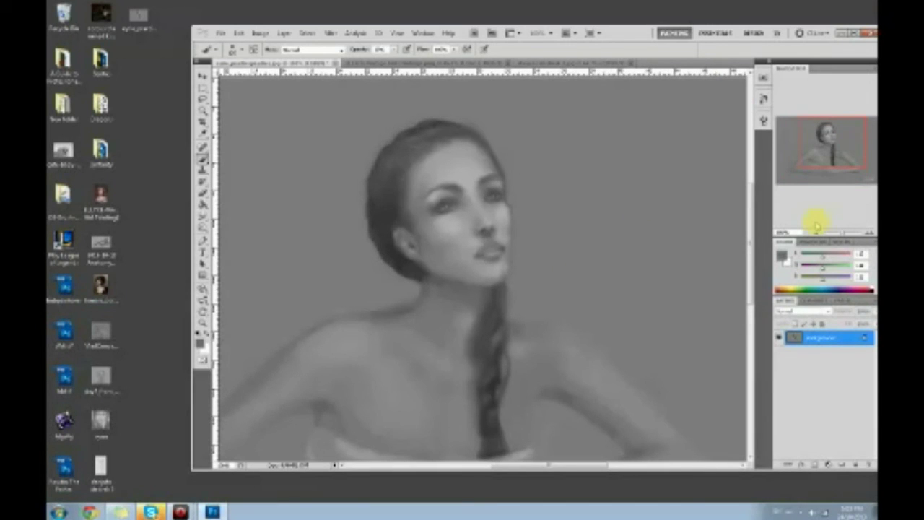
{"action": "key", "text": "ctrl+minus"}
{"action": "key", "text": "ctrl+minus"}
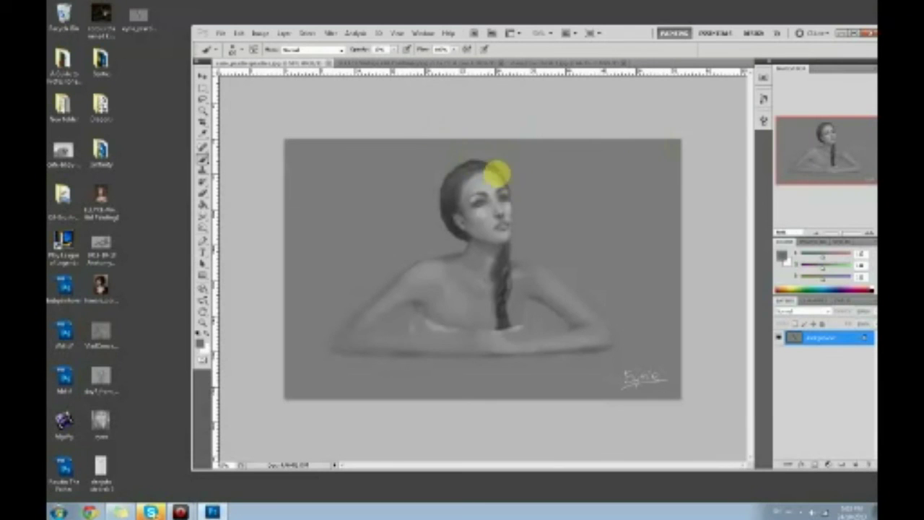
Repaint the braid as a narrower dark shape and add lighter plaited strands down its length with sampled greys
{"action": "left_click", "coordinate": [485, 266], "text": "alt"}
{"action": "left_click_drag", "start_coordinate": [487, 268], "coordinate": [492, 282]}
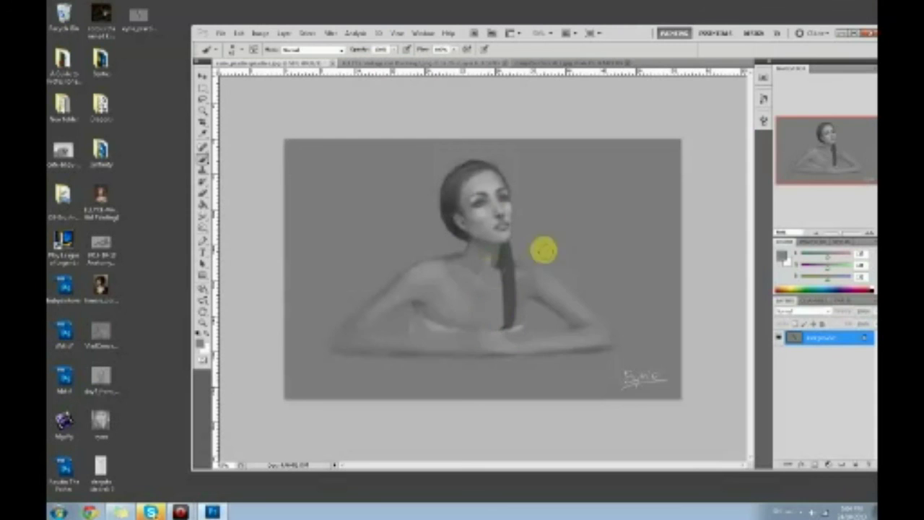
{"action": "left_click", "coordinate": [497, 262], "text": "alt"}
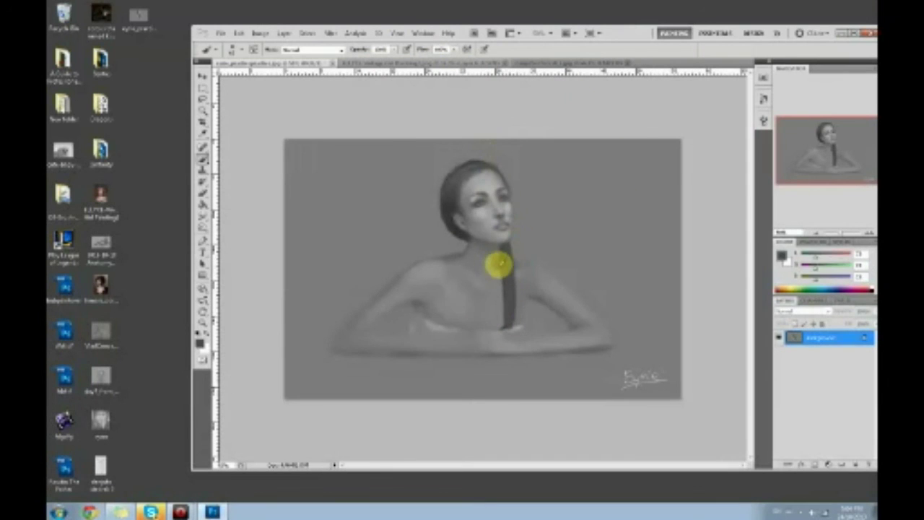
{"action": "left_click", "coordinate": [524, 273], "text": "alt"}
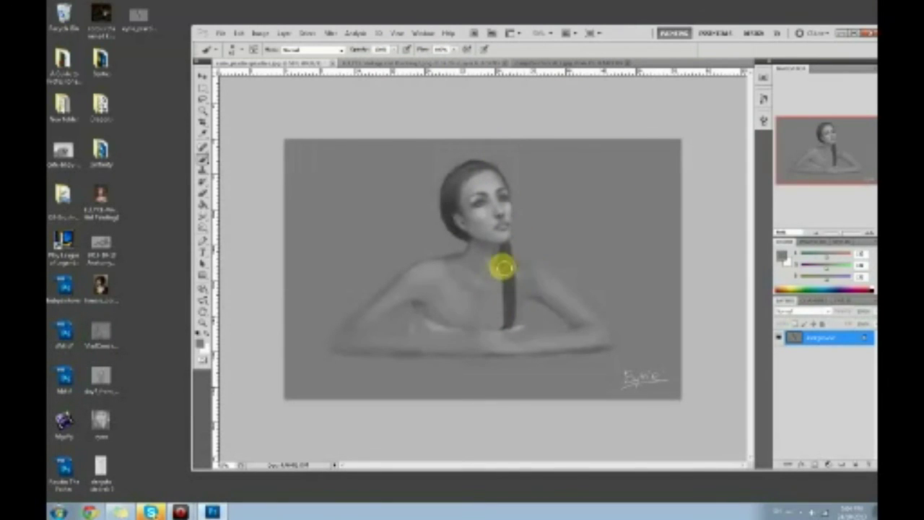
{"action": "mouse_move", "coordinate": [510, 259]}
{"action": "left_mouse_down"}
{"action": "mouse_move", "coordinate": [501, 289]}
{"action": "mouse_move", "coordinate": [512, 301]}
{"action": "mouse_move", "coordinate": [511, 334]}
{"action": "left_mouse_up"}
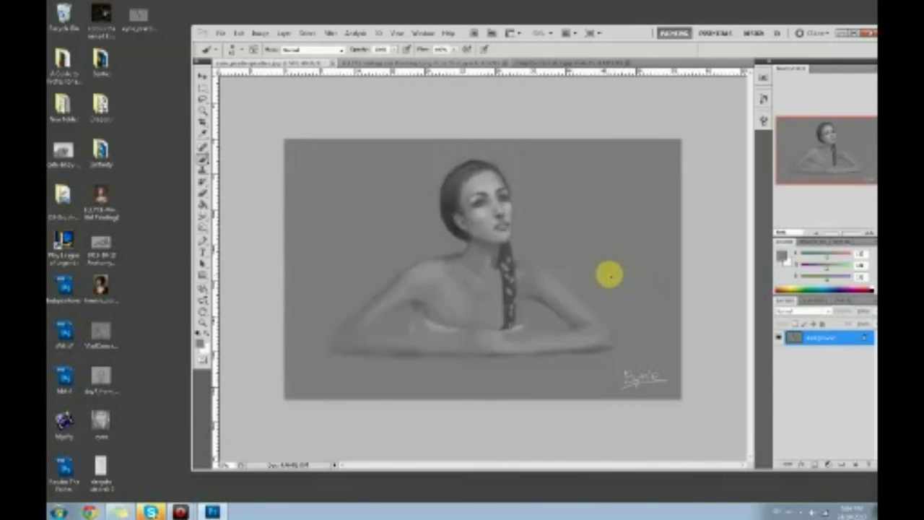
Close the braid portrait, then use a large Liquify brush to warp the standing figure sketch's torso and lower legs
{"action": "left_click", "coordinate": [333, 63]}
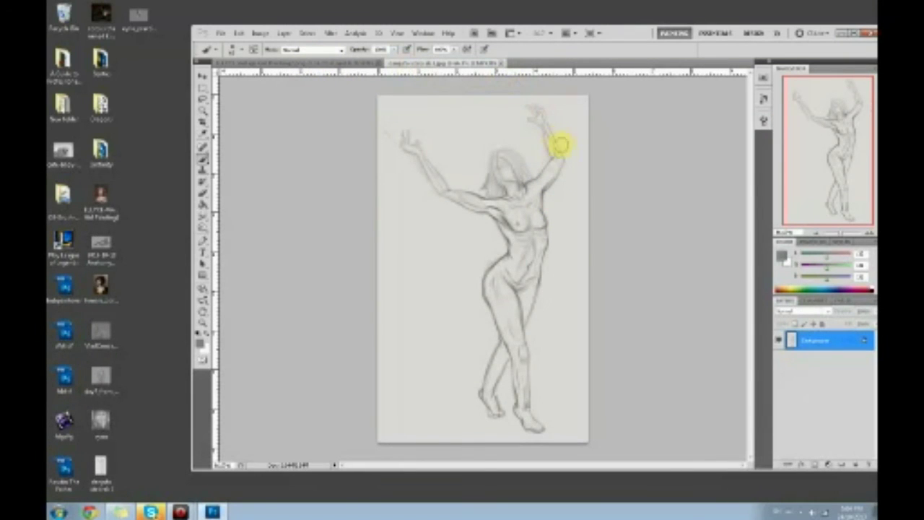
{"action": "left_click", "coordinate": [330, 32]}
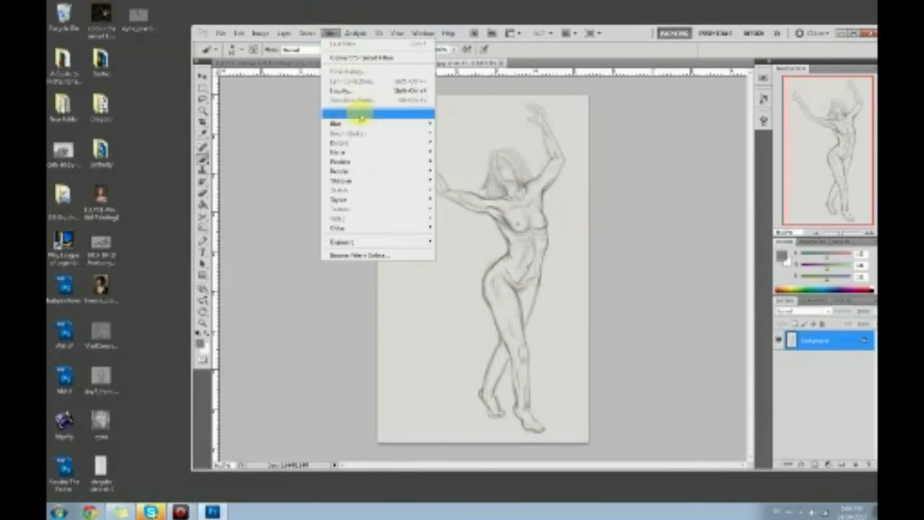
{"action": "left_click", "coordinate": [351, 86]}
{"action": "left_click", "coordinate": [833, 80]}
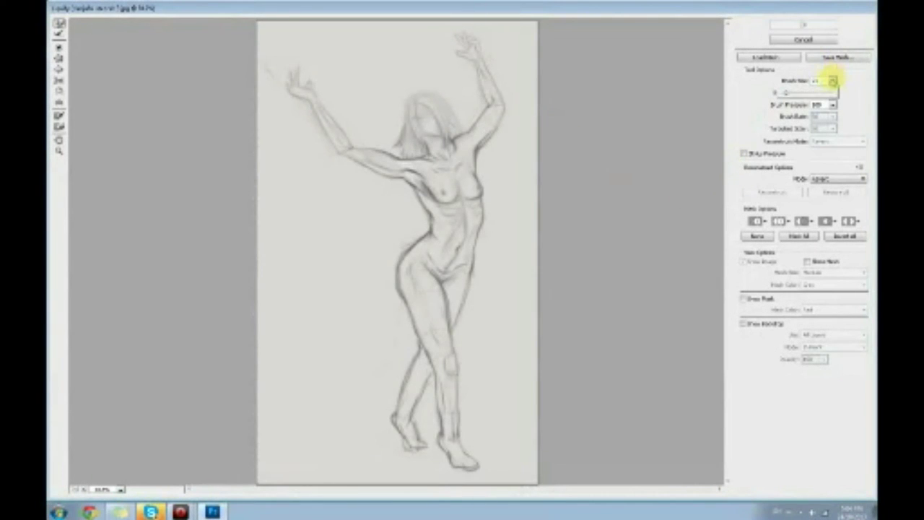
{"action": "left_click_drag", "start_coordinate": [505, 276], "coordinate": [500, 274]}
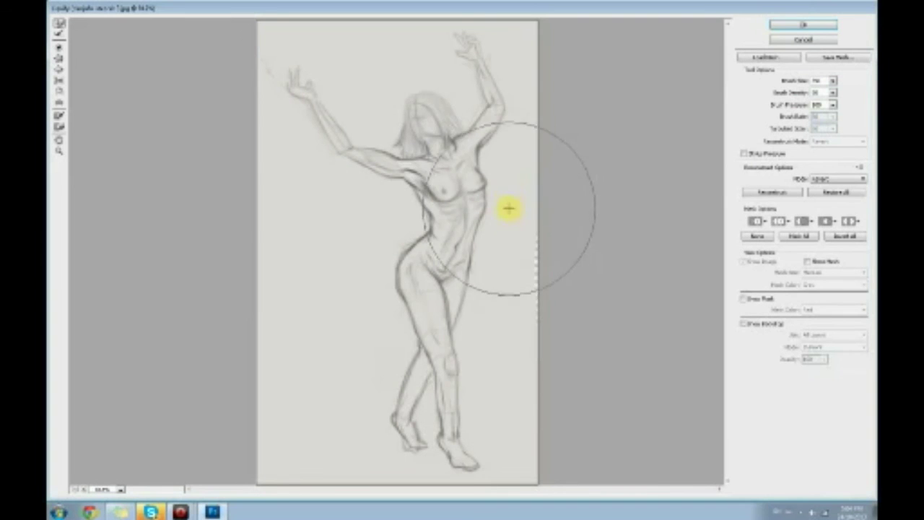
{"action": "left_click_drag", "start_coordinate": [420, 232], "coordinate": [416, 234]}
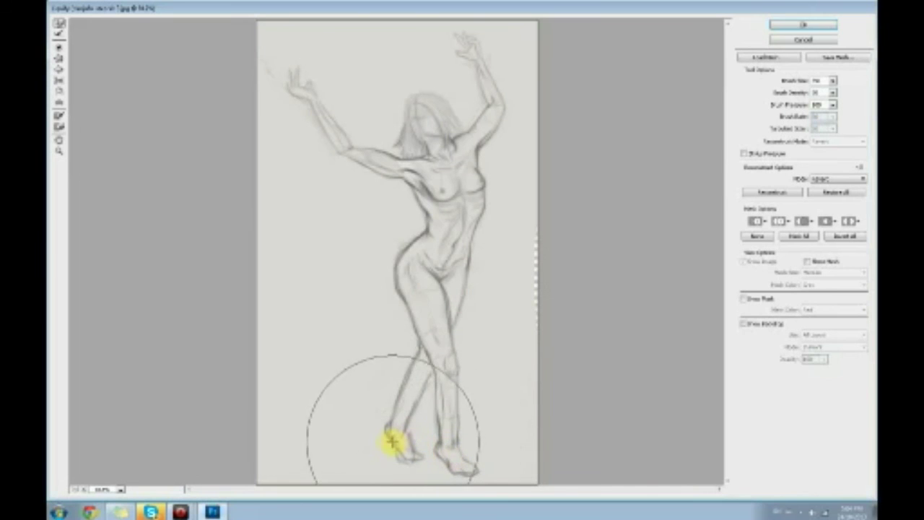
Lengthen and reshape the figure's lower legs and feet with a smaller Liquify brush
{"action": "left_click", "coordinate": [833, 80]}
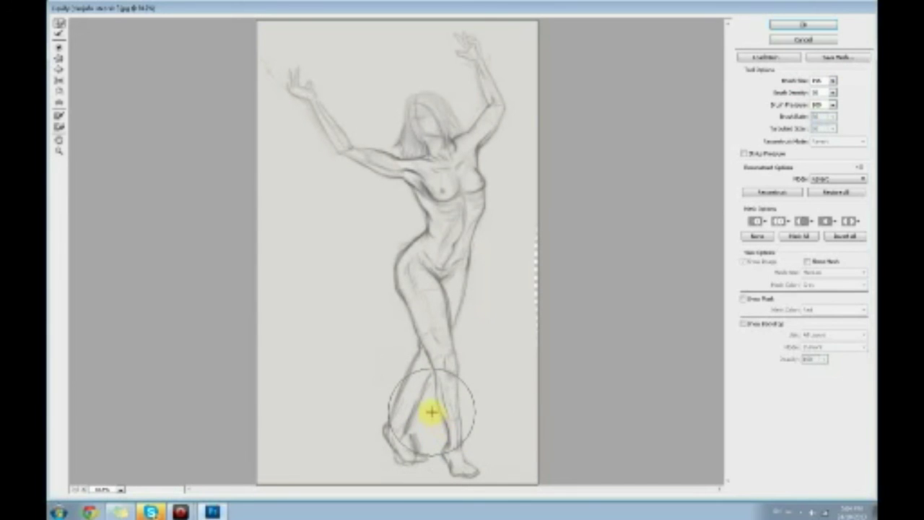
{"action": "mouse_move", "coordinate": [461, 421]}
{"action": "left_mouse_down"}
{"action": "mouse_move", "coordinate": [443, 325]}
{"action": "mouse_move", "coordinate": [475, 403]}
{"action": "mouse_move", "coordinate": [467, 468]}
{"action": "left_mouse_up"}
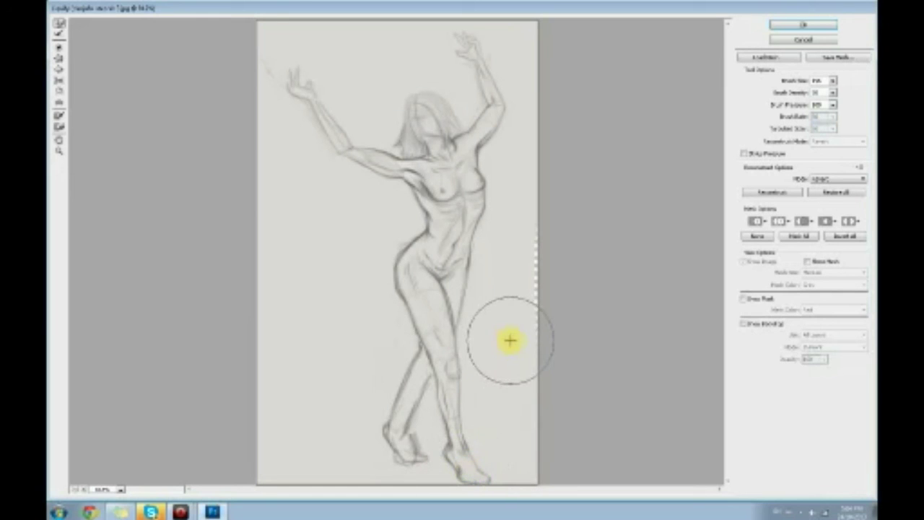
{"action": "mouse_move", "coordinate": [378, 401]}
{"action": "left_mouse_down"}
{"action": "mouse_move", "coordinate": [388, 443]}
{"action": "mouse_move", "coordinate": [404, 441]}
{"action": "mouse_move", "coordinate": [412, 458]}
{"action": "left_mouse_up"}
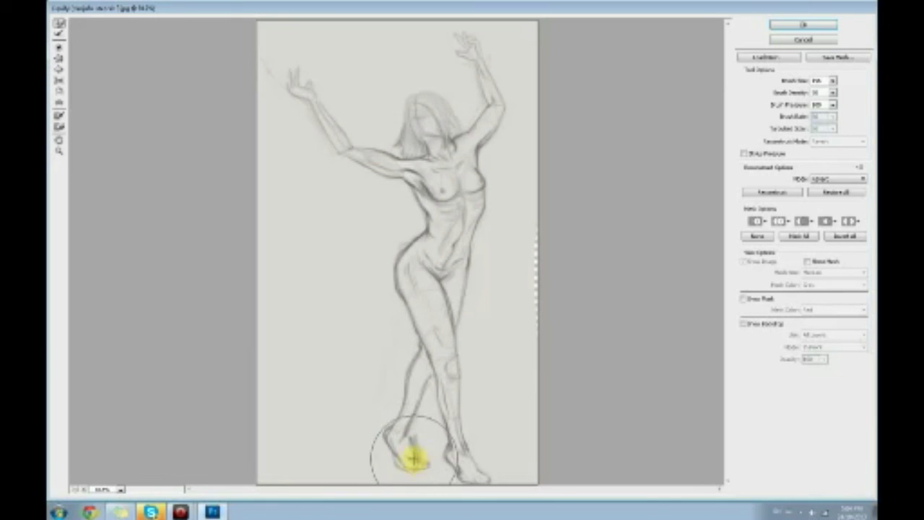
Slim the outstretched arm near its elbow, reduce the warp brush density and adjust the contour between neck and shoulder
{"action": "left_click_drag", "start_coordinate": [362, 138], "coordinate": [373, 148]}
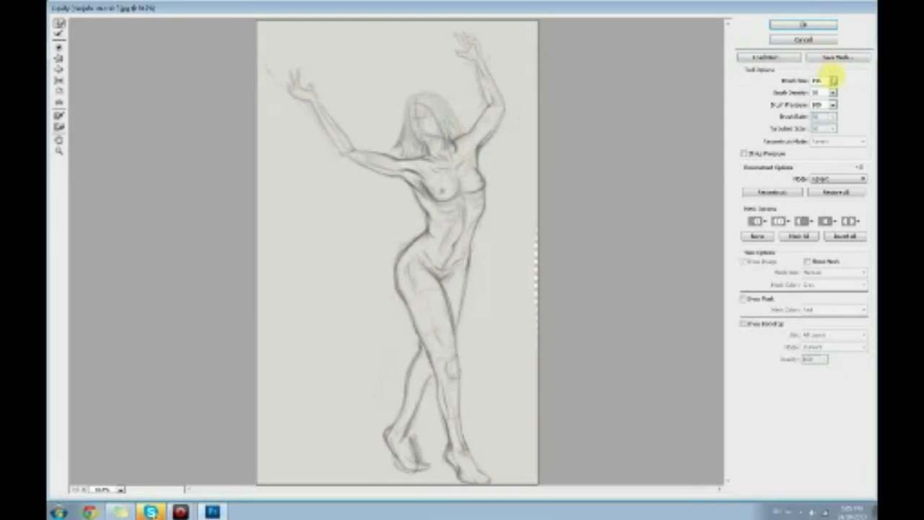
{"action": "left_click", "coordinate": [834, 81]}
{"action": "left_click", "coordinate": [852, 83]}
{"action": "left_click", "coordinate": [833, 93]}
{"action": "left_click", "coordinate": [797, 106]}
{"action": "left_click", "coordinate": [459, 141]}
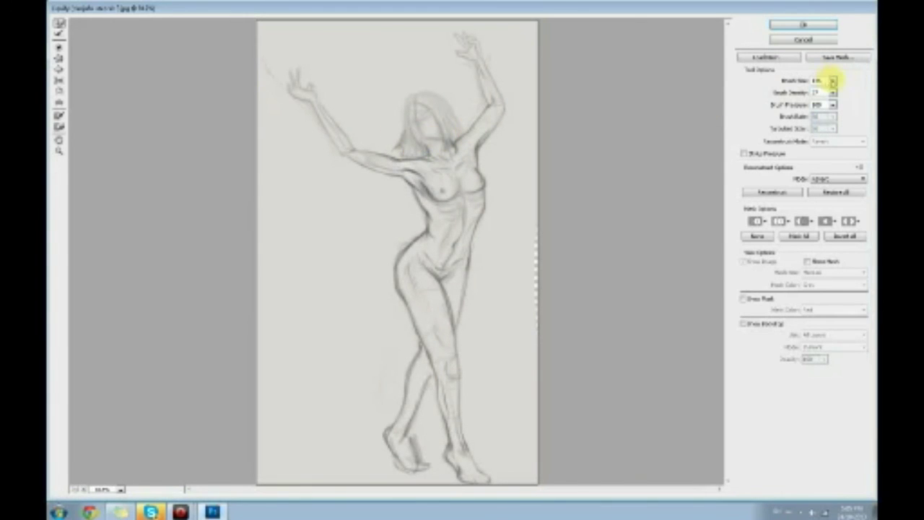
Refine the jaw, hair edge and raised arm's shoulder by warping them with smaller brush sizes
{"action": "left_click", "coordinate": [832, 80]}
{"action": "left_click", "coordinate": [433, 134]}
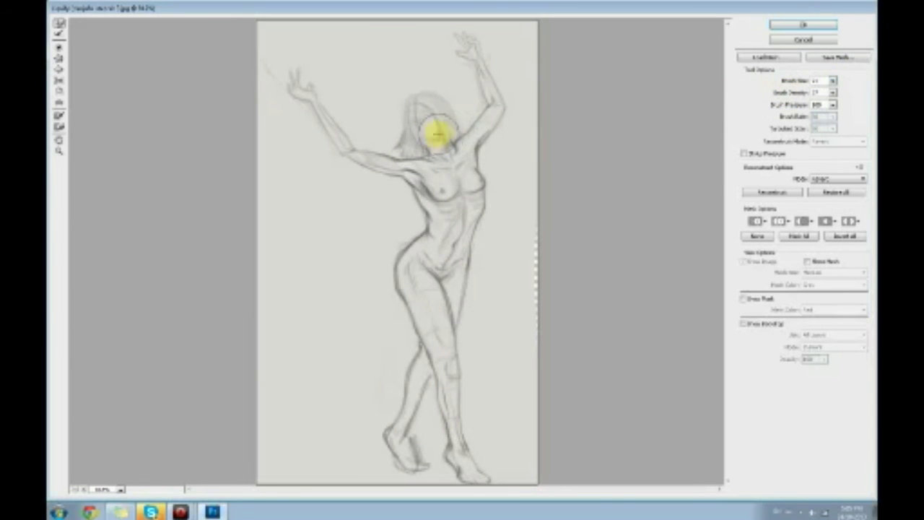
{"action": "mouse_move", "coordinate": [454, 136]}
{"action": "left_mouse_down"}
{"action": "mouse_move", "coordinate": [448, 143]}
{"action": "mouse_move", "coordinate": [458, 149]}
{"action": "mouse_move", "coordinate": [455, 138]}
{"action": "left_mouse_up"}
{"action": "left_click_drag", "start_coordinate": [832, 80], "coordinate": [784, 93]}
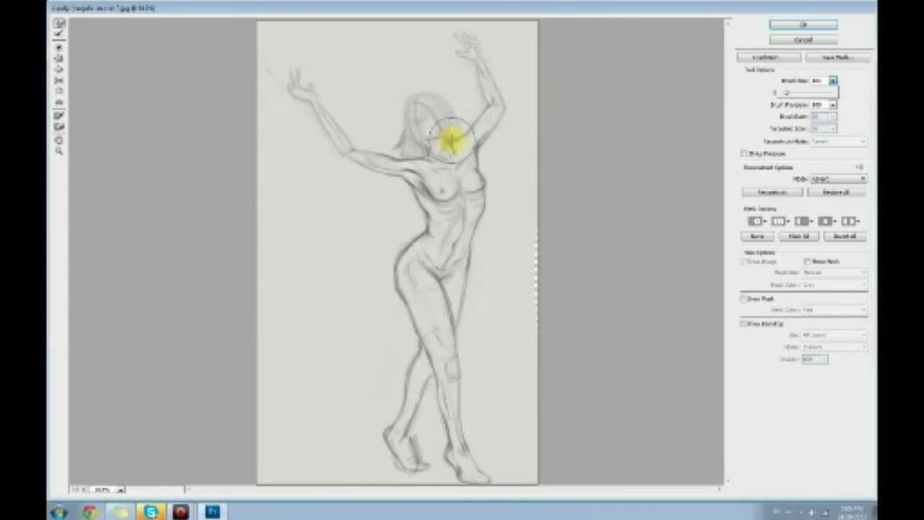
{"action": "mouse_move", "coordinate": [454, 138]}
{"action": "left_mouse_down"}
{"action": "mouse_move", "coordinate": [430, 145]}
{"action": "mouse_move", "coordinate": [421, 161]}
{"action": "mouse_move", "coordinate": [391, 160]}
{"action": "mouse_move", "coordinate": [490, 127]}
{"action": "left_mouse_up"}
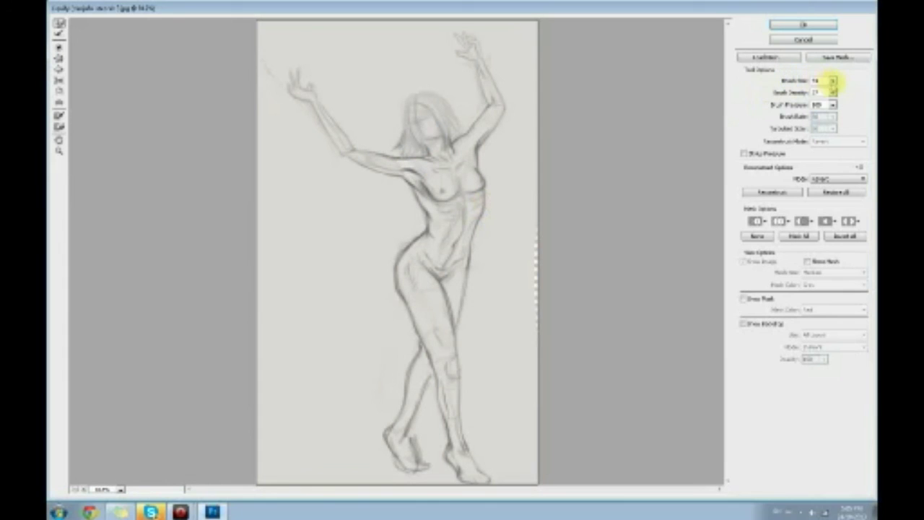
Push in the figure's outer torso contour and round the adjacent breast outline with a smaller warp brush
{"action": "left_click", "coordinate": [832, 81]}
{"action": "left_click", "coordinate": [503, 213]}
{"action": "left_click_drag", "start_coordinate": [501, 213], "coordinate": [496, 209]}
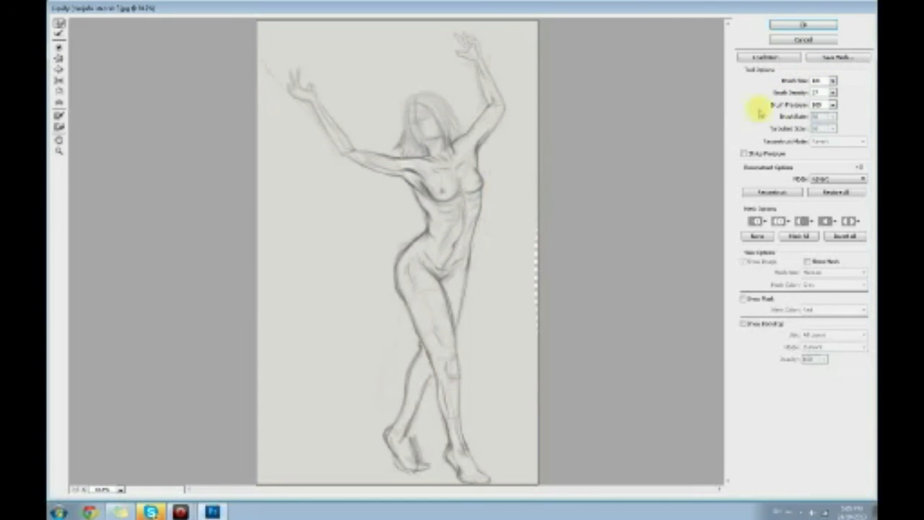
{"action": "left_click", "coordinate": [832, 81]}
{"action": "left_click", "coordinate": [788, 96]}
{"action": "left_click", "coordinate": [476, 186]}
{"action": "mouse_move", "coordinate": [479, 187]}
{"action": "left_mouse_down"}
{"action": "mouse_move", "coordinate": [475, 171]}
{"action": "mouse_move", "coordinate": [482, 187]}
{"action": "mouse_move", "coordinate": [489, 181]}
{"action": "mouse_move", "coordinate": [478, 195]}
{"action": "mouse_move", "coordinate": [440, 200]}
{"action": "mouse_move", "coordinate": [425, 186]}
{"action": "mouse_move", "coordinate": [455, 194]}
{"action": "mouse_move", "coordinate": [448, 197]}
{"action": "mouse_move", "coordinate": [472, 180]}
{"action": "mouse_move", "coordinate": [441, 183]}
{"action": "mouse_move", "coordinate": [563, 160]}
{"action": "left_mouse_up"}
{"action": "mouse_move", "coordinate": [486, 192]}
{"action": "left_mouse_down"}
{"action": "mouse_move", "coordinate": [487, 208]}
{"action": "mouse_move", "coordinate": [489, 196]}
{"action": "mouse_move", "coordinate": [490, 205]}
{"action": "mouse_move", "coordinate": [521, 199]}
{"action": "left_mouse_up"}
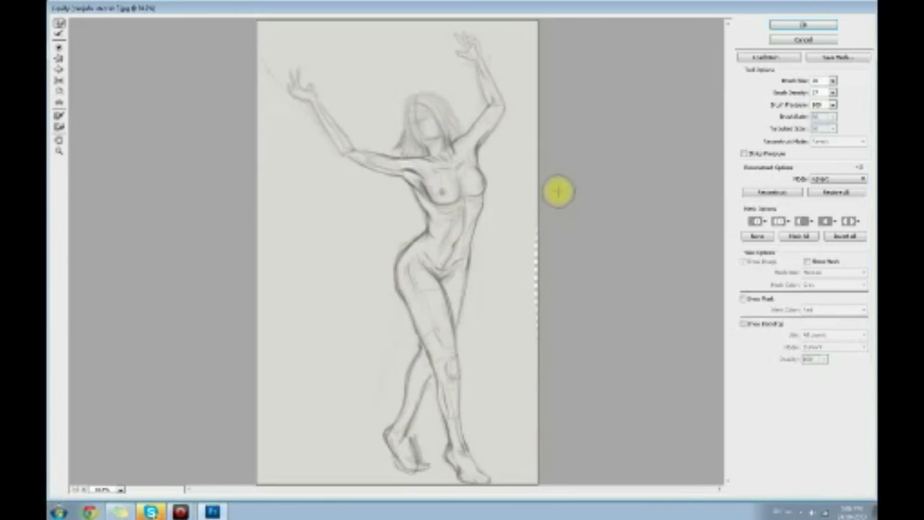
Enlarge the warp brush and reshape the lower belly, pelvis line and outer waist
{"action": "left_click_drag", "start_coordinate": [832, 84], "coordinate": [800, 95]}
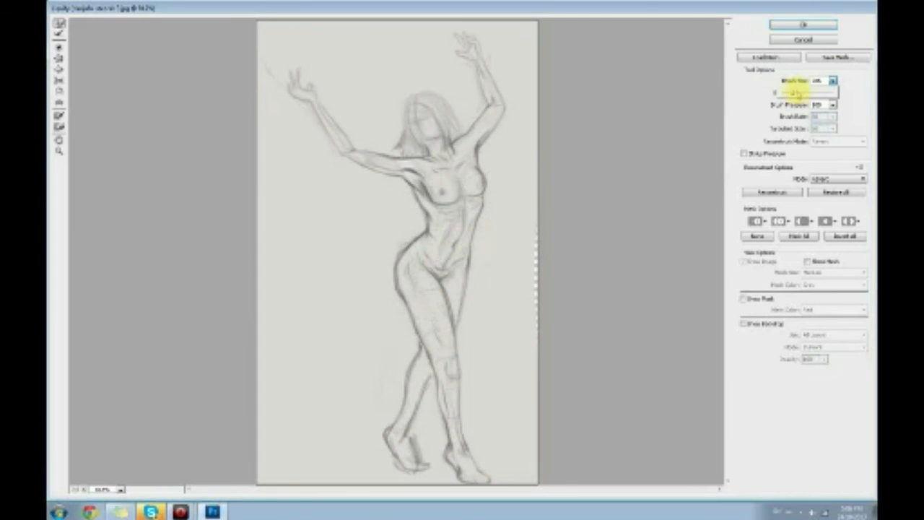
{"action": "left_click", "coordinate": [441, 257]}
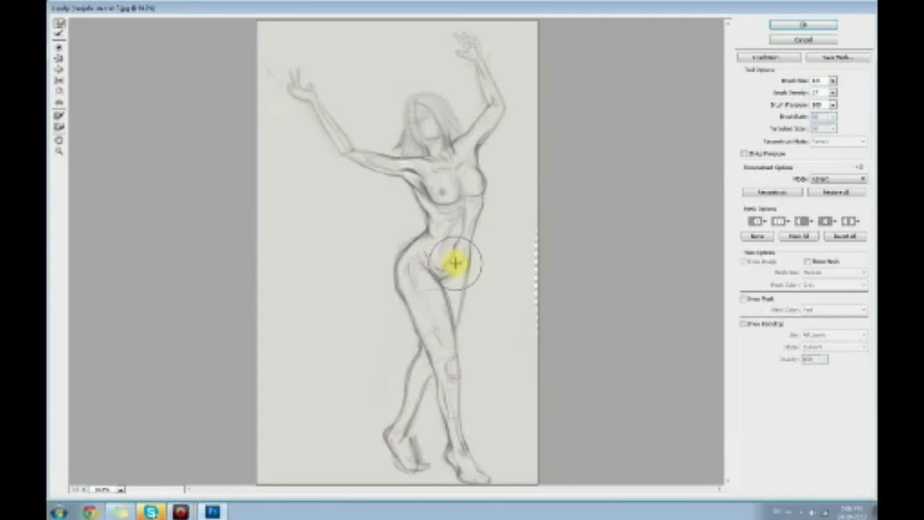
{"action": "mouse_move", "coordinate": [457, 252]}
{"action": "left_mouse_down"}
{"action": "mouse_move", "coordinate": [455, 233]}
{"action": "mouse_move", "coordinate": [457, 248]}
{"action": "mouse_move", "coordinate": [483, 251]}
{"action": "mouse_move", "coordinate": [481, 264]}
{"action": "mouse_move", "coordinate": [460, 248]}
{"action": "mouse_move", "coordinate": [446, 268]}
{"action": "mouse_move", "coordinate": [479, 268]}
{"action": "left_mouse_up"}
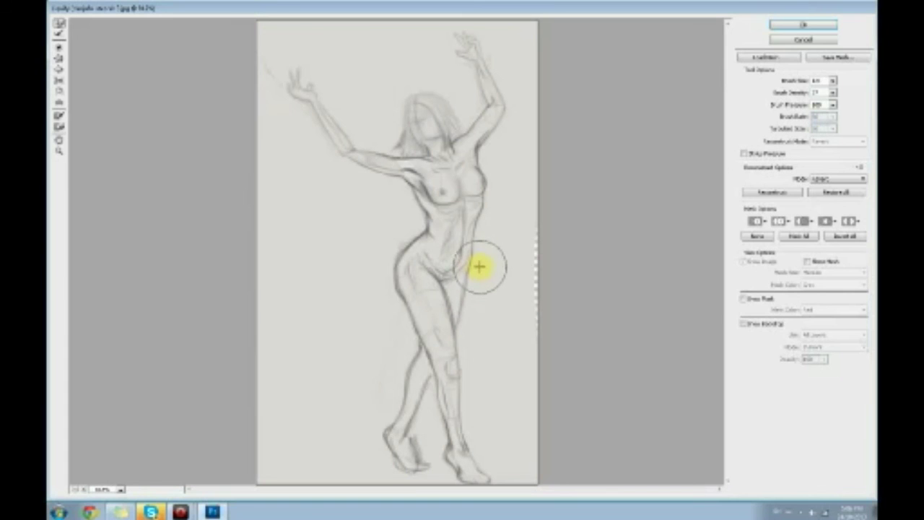
{"action": "mouse_move", "coordinate": [478, 272]}
{"action": "left_mouse_down"}
{"action": "mouse_move", "coordinate": [497, 203]}
{"action": "mouse_move", "coordinate": [477, 230]}
{"action": "left_mouse_up"}
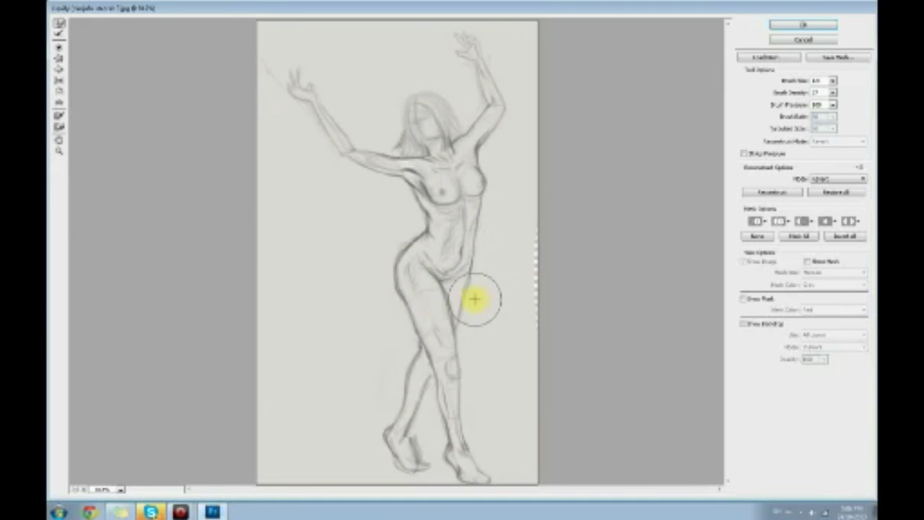
Widen the outer hip and thigh, smooth the opposite hip contour with a larger warp brush, and apply the Liquify changes
{"action": "left_click", "coordinate": [832, 81]}
{"action": "left_click_drag", "start_coordinate": [787, 94], "coordinate": [793, 94]}
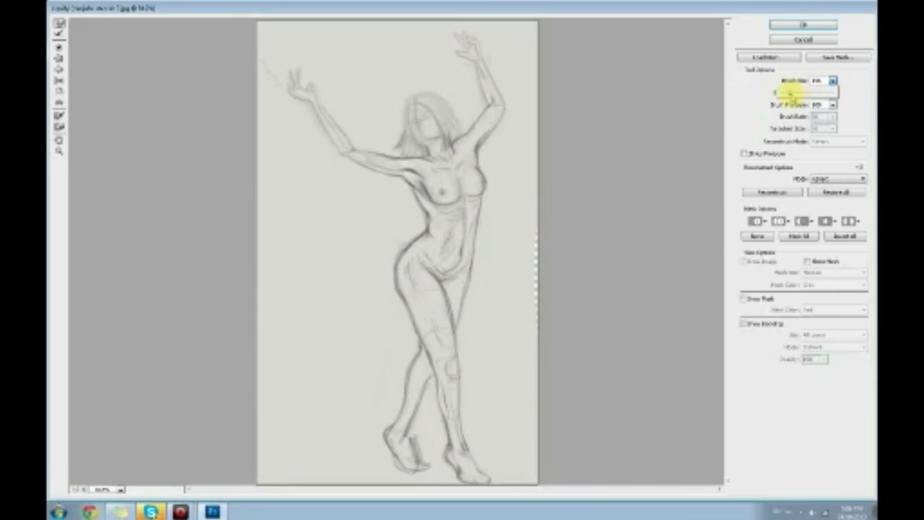
{"action": "left_click", "coordinate": [482, 265]}
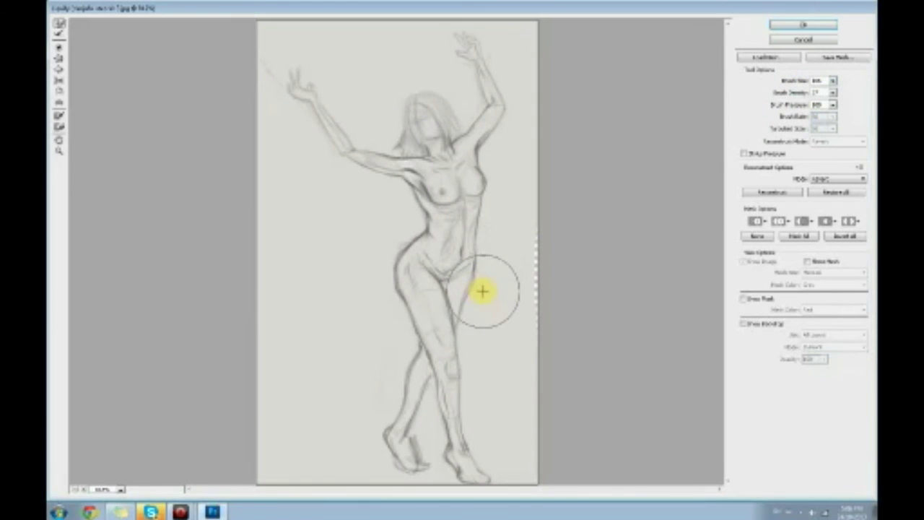
{"action": "mouse_move", "coordinate": [478, 298]}
{"action": "left_mouse_down"}
{"action": "mouse_move", "coordinate": [468, 333]}
{"action": "mouse_move", "coordinate": [486, 320]}
{"action": "mouse_move", "coordinate": [483, 328]}
{"action": "mouse_move", "coordinate": [488, 293]}
{"action": "mouse_move", "coordinate": [481, 330]}
{"action": "mouse_move", "coordinate": [488, 257]}
{"action": "mouse_move", "coordinate": [482, 291]}
{"action": "mouse_move", "coordinate": [469, 295]}
{"action": "mouse_move", "coordinate": [496, 302]}
{"action": "mouse_move", "coordinate": [491, 290]}
{"action": "mouse_move", "coordinate": [476, 335]}
{"action": "left_mouse_up"}
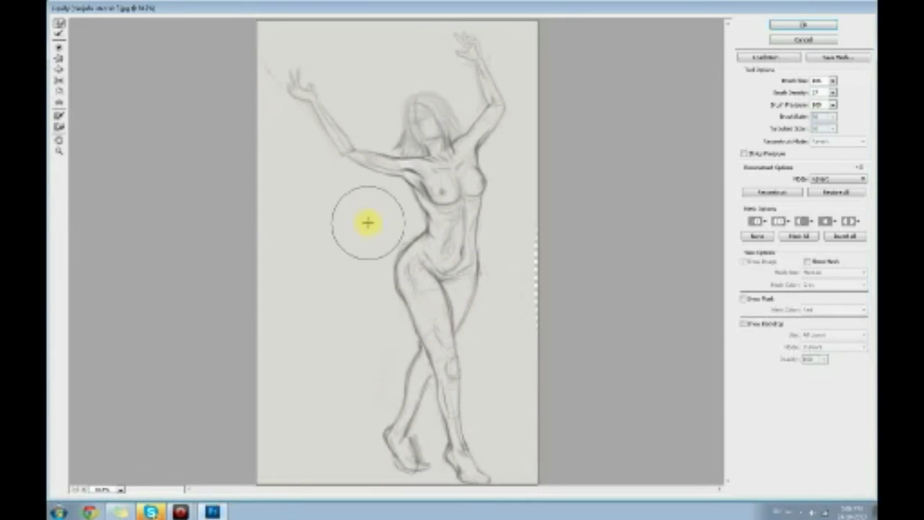
{"action": "mouse_move", "coordinate": [387, 232]}
{"action": "left_mouse_down"}
{"action": "mouse_move", "coordinate": [357, 258]}
{"action": "mouse_move", "coordinate": [364, 292]}
{"action": "mouse_move", "coordinate": [377, 299]}
{"action": "mouse_move", "coordinate": [376, 289]}
{"action": "left_mouse_up"}
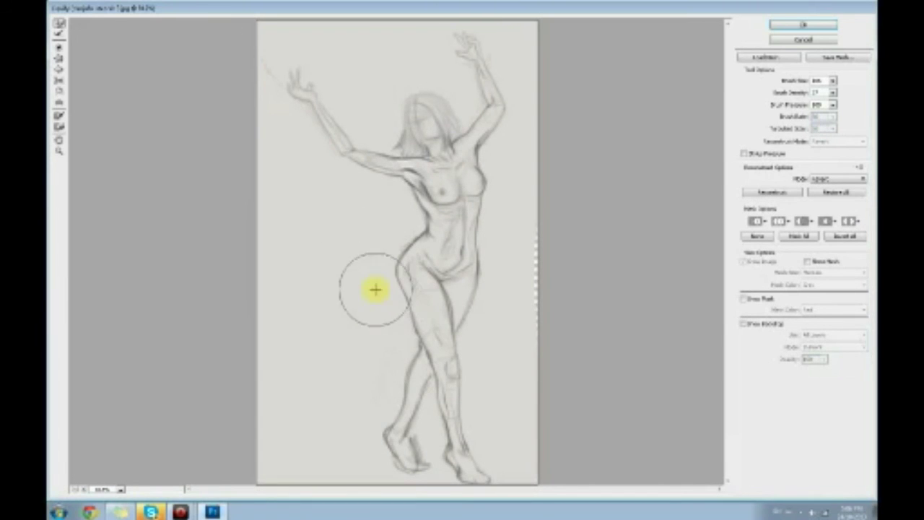
{"action": "mouse_move", "coordinate": [370, 253]}
{"action": "left_mouse_down"}
{"action": "mouse_move", "coordinate": [388, 310]}
{"action": "mouse_move", "coordinate": [366, 286]}
{"action": "mouse_move", "coordinate": [365, 267]}
{"action": "mouse_move", "coordinate": [391, 228]}
{"action": "left_mouse_up"}
{"action": "left_click", "coordinate": [803, 25]}
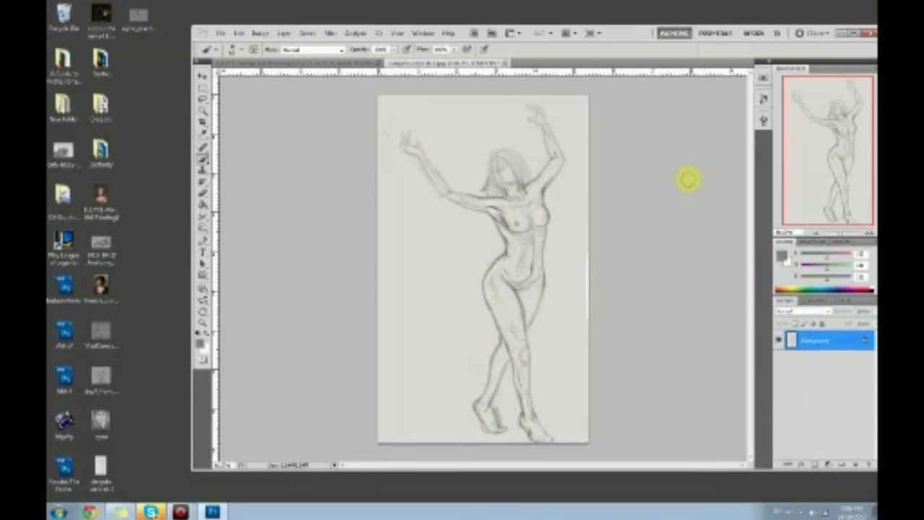
Clean up the chest detail with the sampled paper tone and sketch a straighter rear leg in sampled grey at reduced opacity
{"action": "left_click", "coordinate": [541, 211], "text": "alt"}
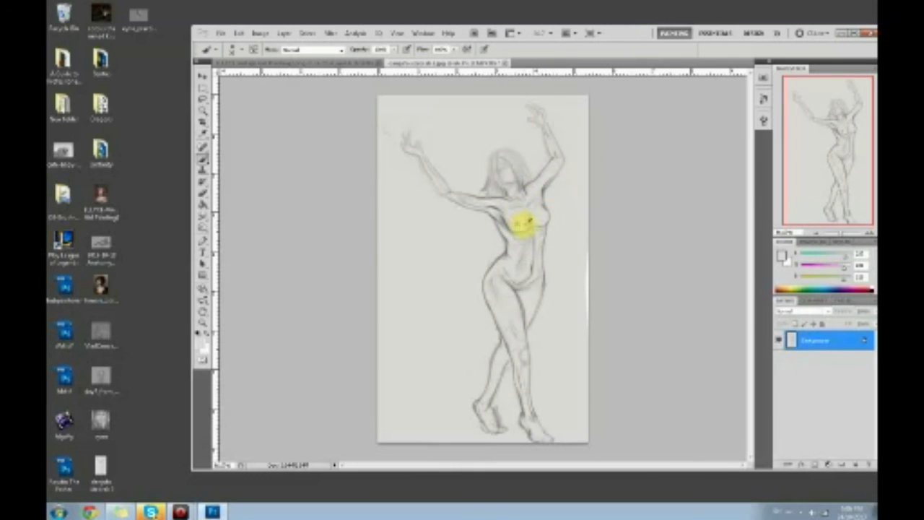
{"action": "left_click", "coordinate": [505, 226], "text": "alt"}
{"action": "left_click_drag", "start_coordinate": [395, 48], "coordinate": [369, 62]}
{"action": "left_click", "coordinate": [530, 232]}
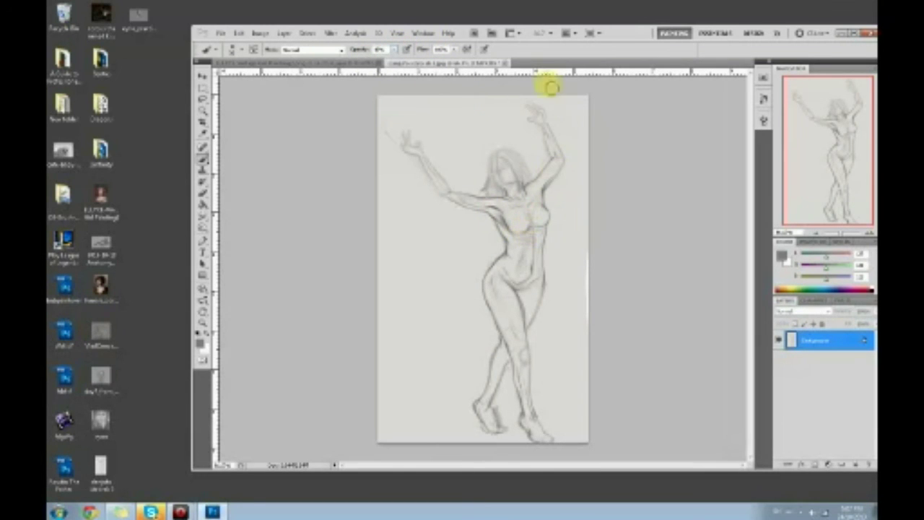
{"action": "mouse_move", "coordinate": [535, 289]}
{"action": "left_mouse_down"}
{"action": "mouse_move", "coordinate": [485, 428]}
{"action": "mouse_move", "coordinate": [506, 443]}
{"action": "mouse_move", "coordinate": [537, 420]}
{"action": "mouse_move", "coordinate": [493, 433]}
{"action": "left_mouse_up"}
Erase the old rear calf and foot with the sampled paper tone at full opacity, and redraw them in darker sampled grey
{"action": "left_click", "coordinate": [474, 412], "text": "alt"}
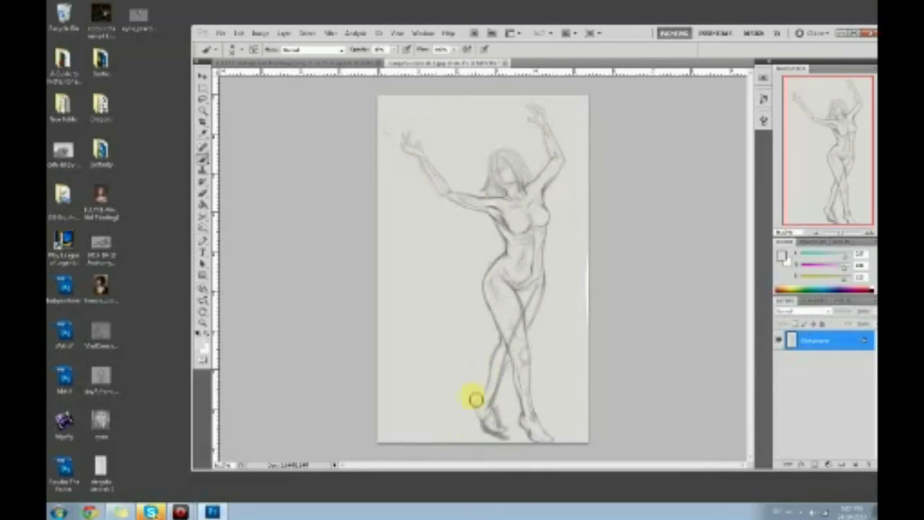
{"action": "left_click", "coordinate": [394, 50]}
{"action": "left_click_drag", "start_coordinate": [397, 61], "coordinate": [426, 58]}
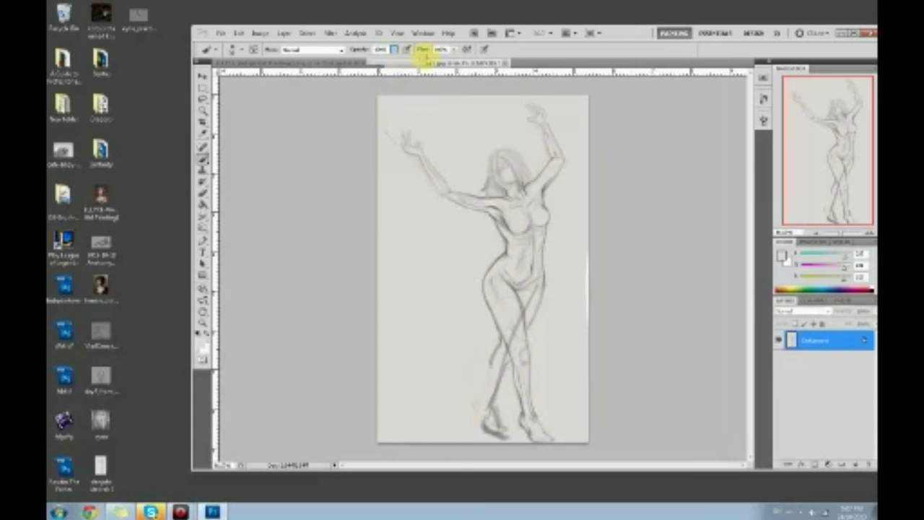
{"action": "left_click", "coordinate": [499, 410]}
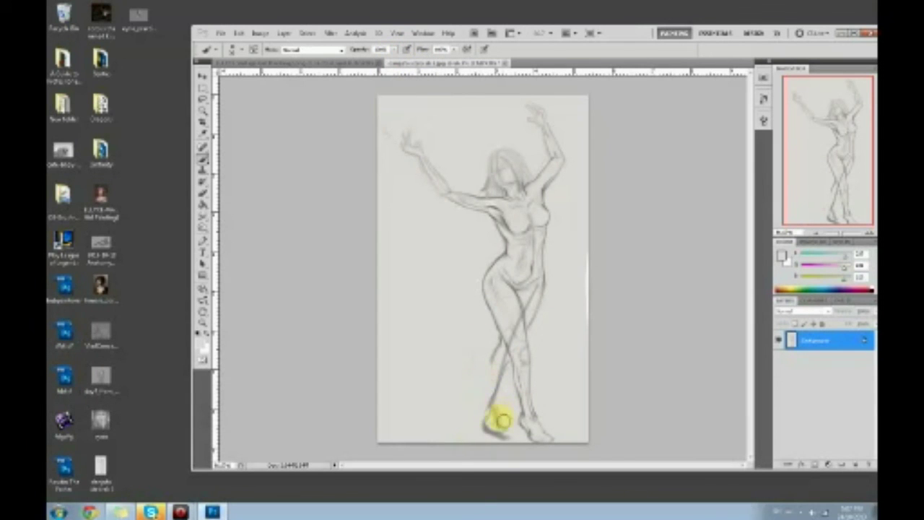
{"action": "left_click_drag", "start_coordinate": [497, 427], "coordinate": [517, 449]}
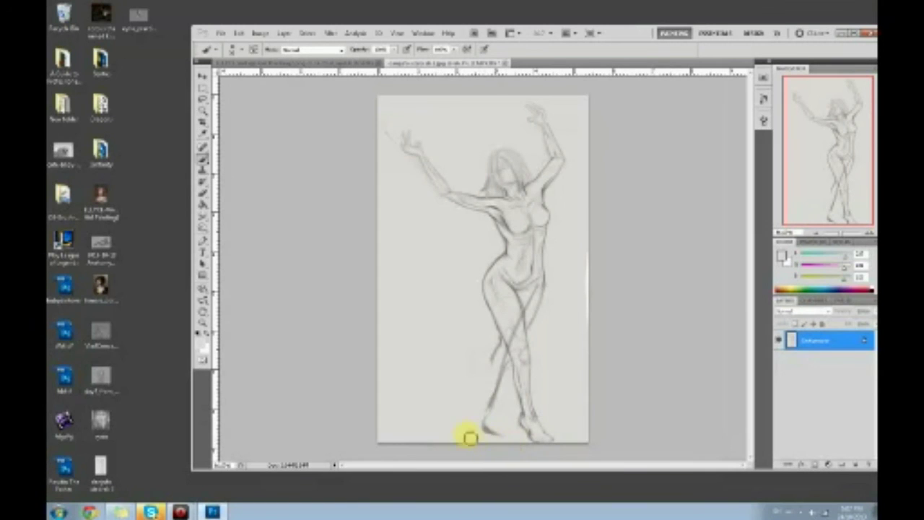
{"action": "left_click", "coordinate": [489, 428], "text": "alt"}
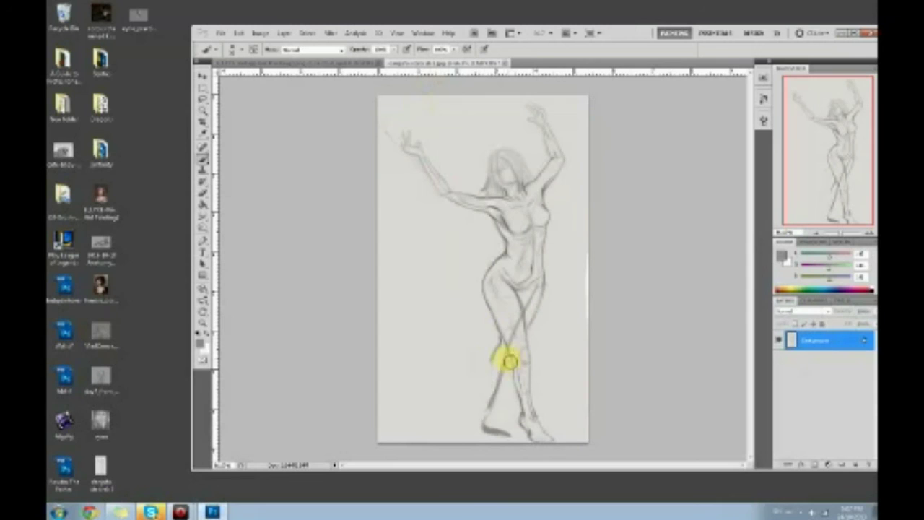
{"action": "mouse_move", "coordinate": [509, 366]}
{"action": "left_mouse_down"}
{"action": "mouse_move", "coordinate": [498, 342]}
{"action": "mouse_move", "coordinate": [487, 398]}
{"action": "mouse_move", "coordinate": [507, 388]}
{"action": "left_mouse_up"}
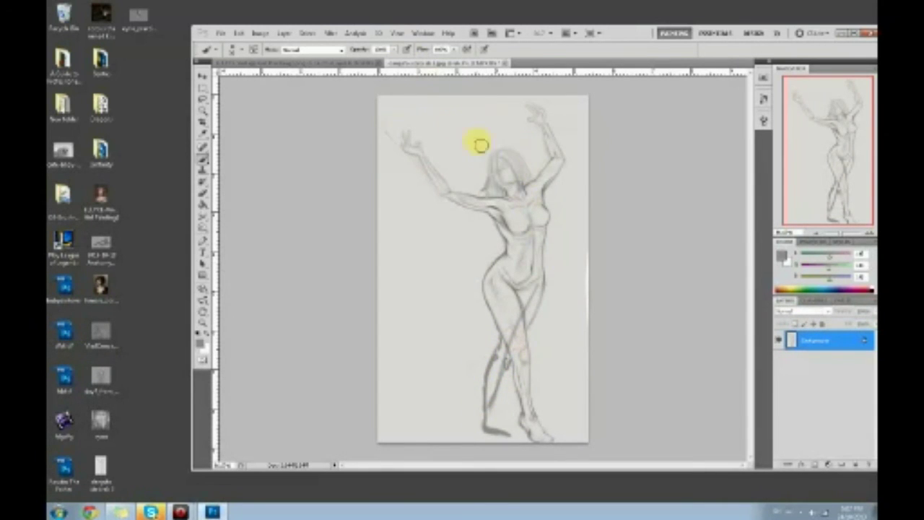
Try thick grey guide strokes across the figure's head and undo them
{"action": "left_click_drag", "start_coordinate": [489, 171], "coordinate": [519, 156]}
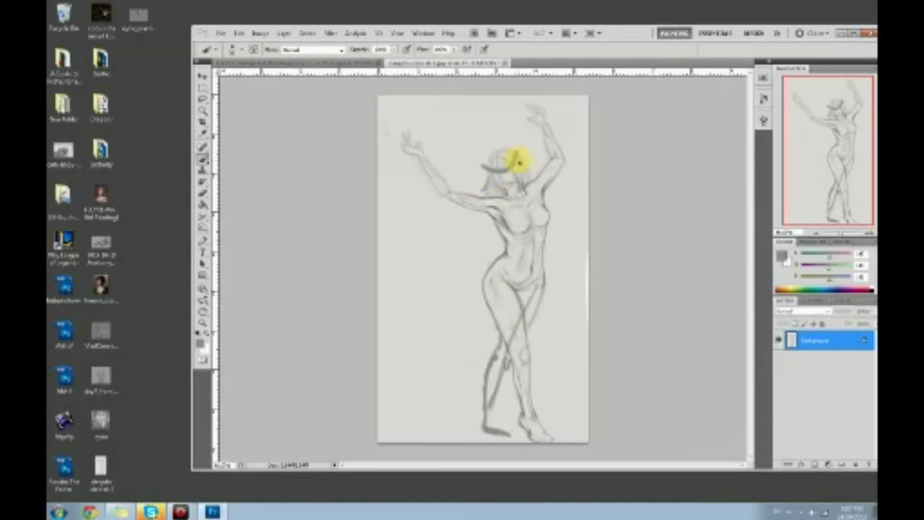
{"action": "key", "text": "ctrl+z"}
{"action": "mouse_move", "coordinate": [517, 166]}
{"action": "left_mouse_down"}
{"action": "mouse_move", "coordinate": [474, 130]}
{"action": "mouse_move", "coordinate": [470, 153]}
{"action": "mouse_move", "coordinate": [521, 149]}
{"action": "mouse_move", "coordinate": [504, 151]}
{"action": "mouse_move", "coordinate": [490, 175]}
{"action": "mouse_move", "coordinate": [505, 150]}
{"action": "mouse_move", "coordinate": [529, 159]}
{"action": "left_mouse_up"}
{"action": "key", "text": "ctrl+alt+z"}
{"action": "key", "text": "ctrl+alt+z"}
{"action": "key", "text": "ctrl+z"}
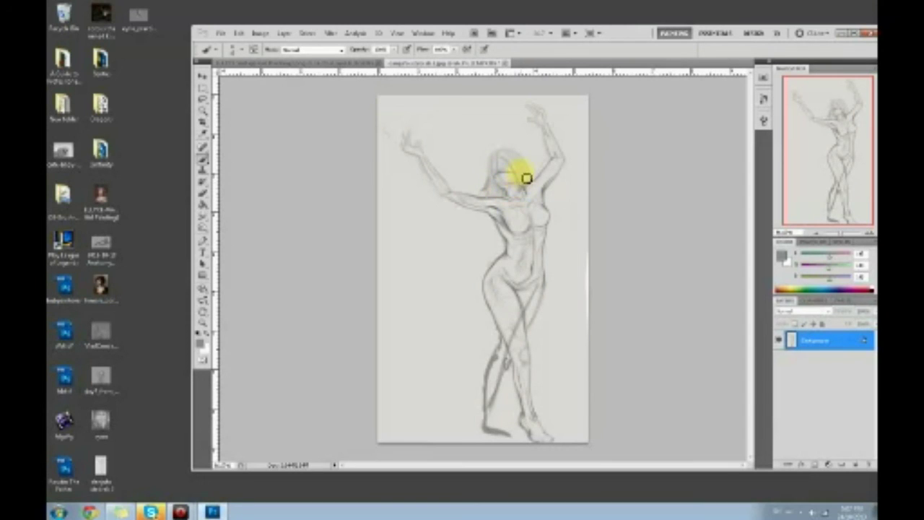
Rework the armpit and near chest contour with sampled paper tone and greys, softening the old breast outline
{"action": "left_click", "coordinate": [515, 254], "text": "alt"}
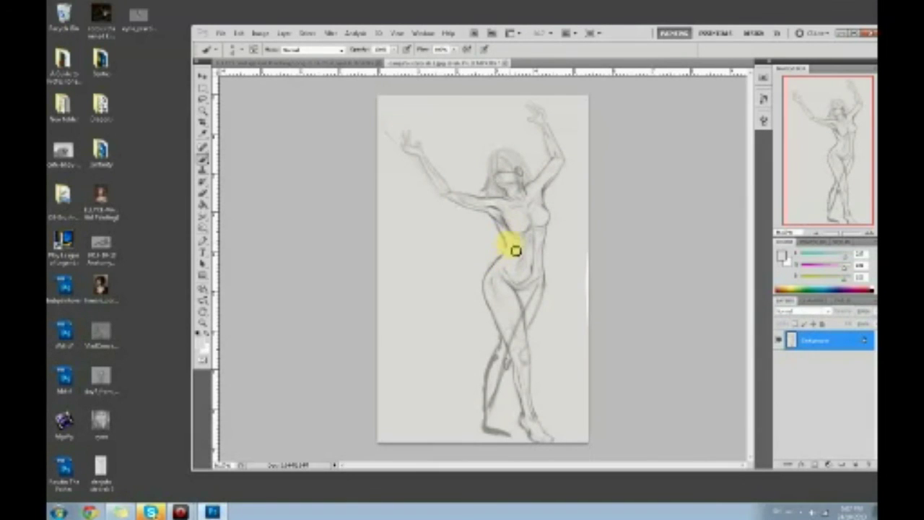
{"action": "left_click", "coordinate": [507, 221], "text": "alt"}
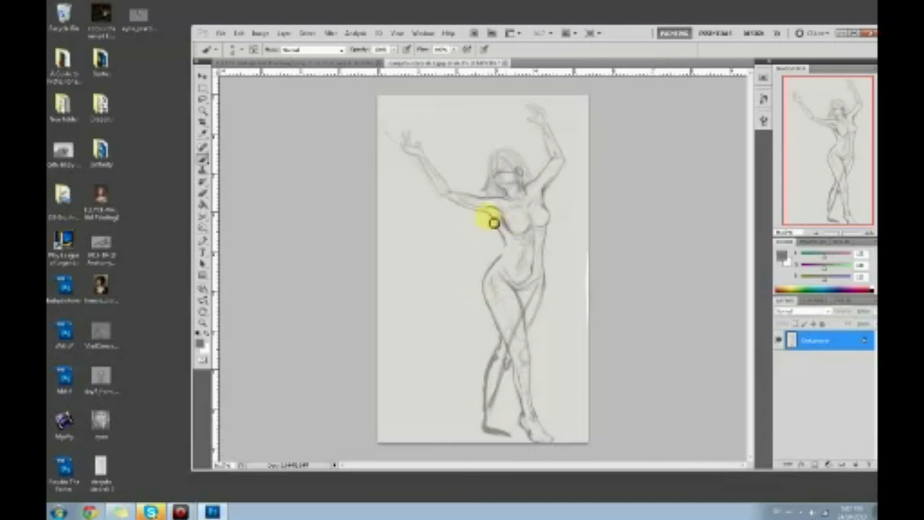
{"action": "left_click", "coordinate": [498, 239], "text": "alt"}
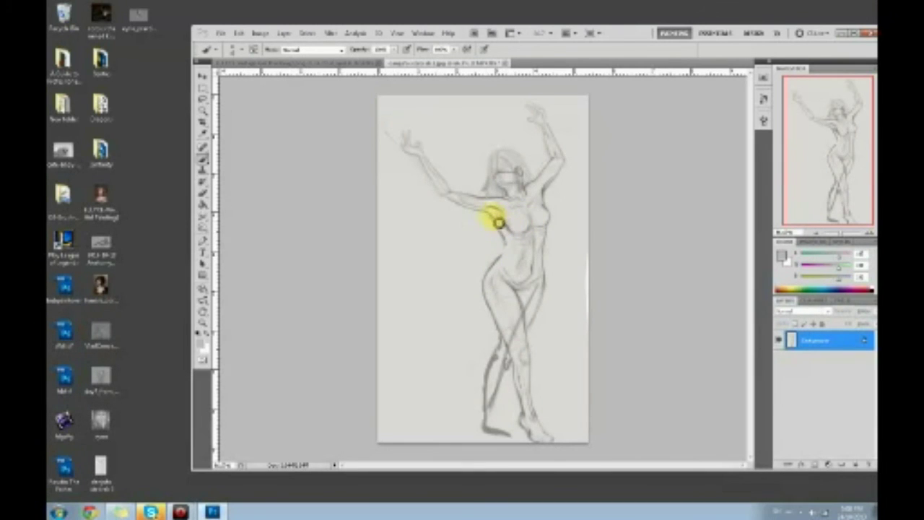
{"action": "left_click", "coordinate": [491, 220], "text": "alt"}
{"action": "left_click", "coordinate": [492, 231], "text": "alt"}
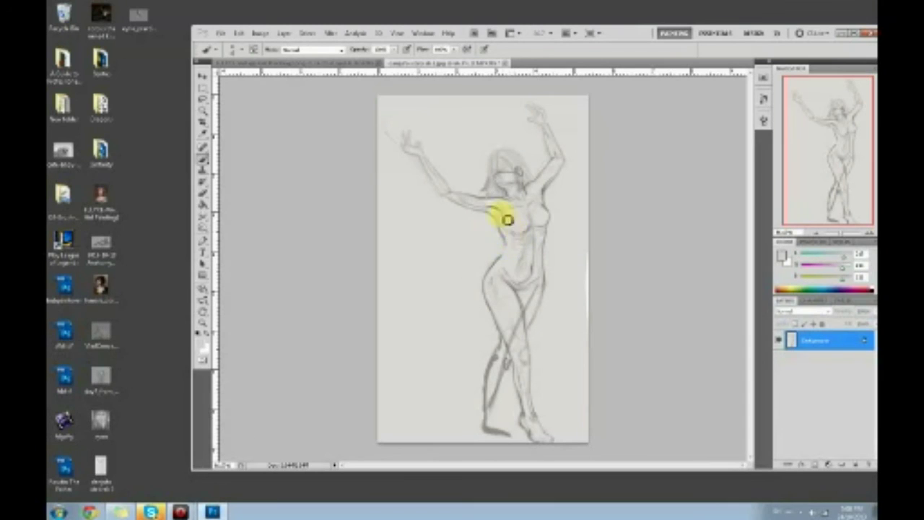
{"action": "left_click", "coordinate": [503, 213], "text": "alt"}
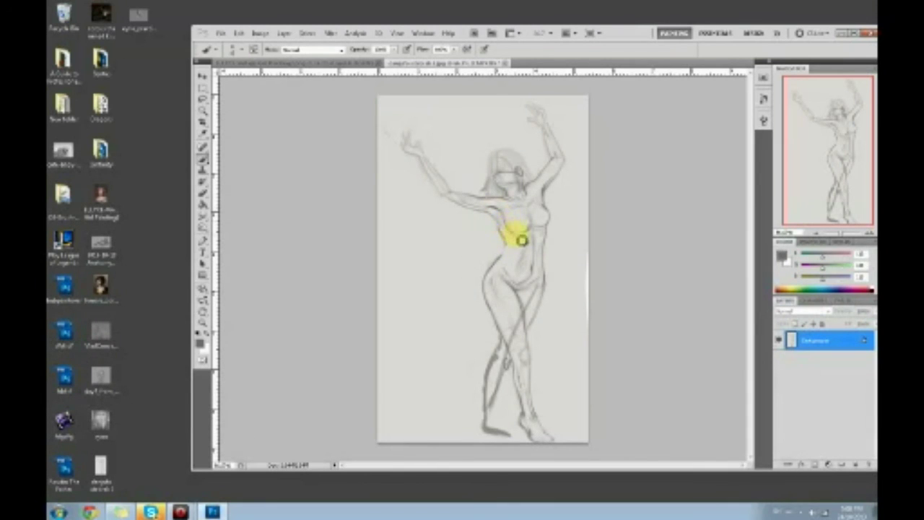
Refine both breast outlines and the side of the rib cage, alternating sampled greys with the paper tone
{"action": "left_click", "coordinate": [536, 215], "text": "alt"}
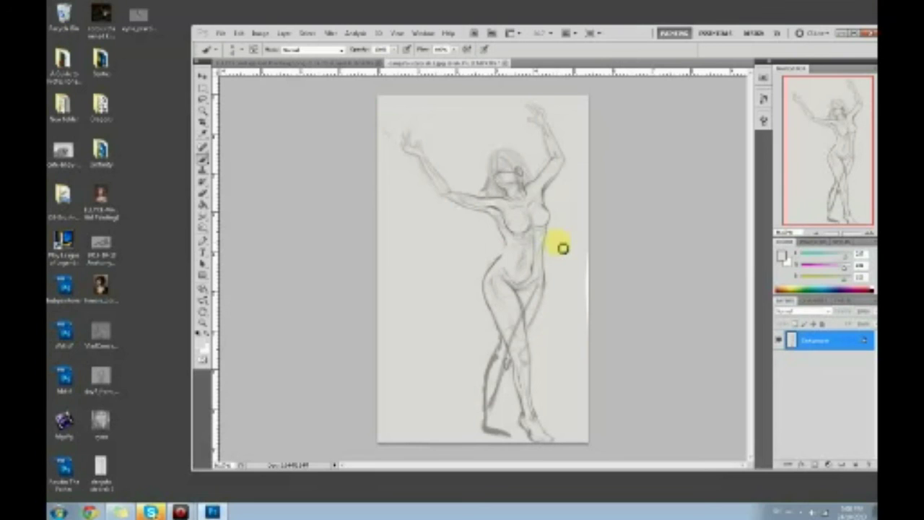
{"action": "left_click", "coordinate": [508, 215], "text": "alt"}
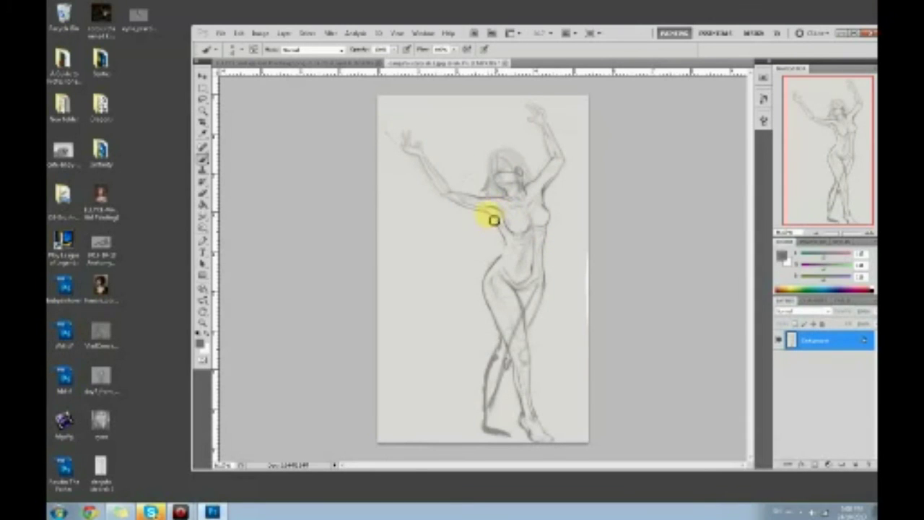
{"action": "left_click", "coordinate": [497, 213], "text": "alt"}
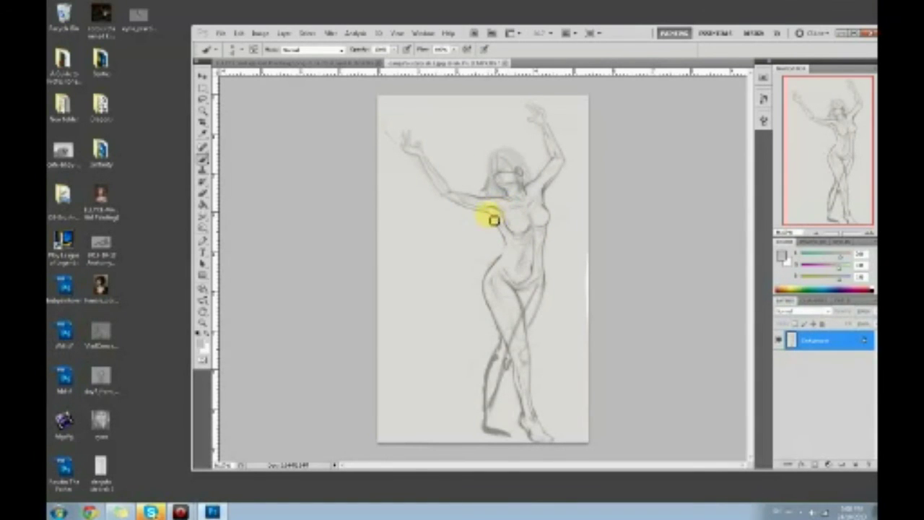
{"action": "left_click", "coordinate": [495, 207], "text": "alt"}
{"action": "left_click_drag", "start_coordinate": [498, 220], "coordinate": [512, 247]}
{"action": "left_click", "coordinate": [512, 236], "text": "alt"}
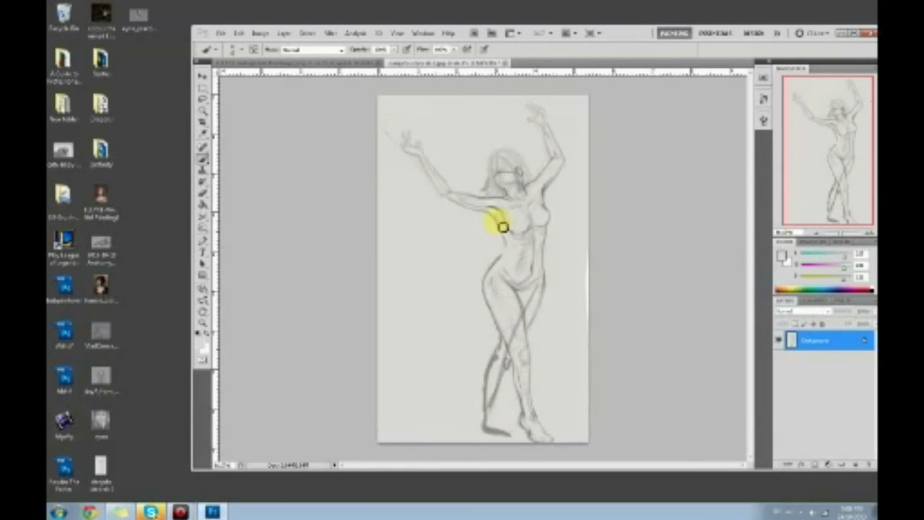
Sketch rib cage and pelvis guides in sampled grey, and block in the front leg extending diagonally to the canvas's lower edge
{"action": "left_click", "coordinate": [493, 218], "text": "alt"}
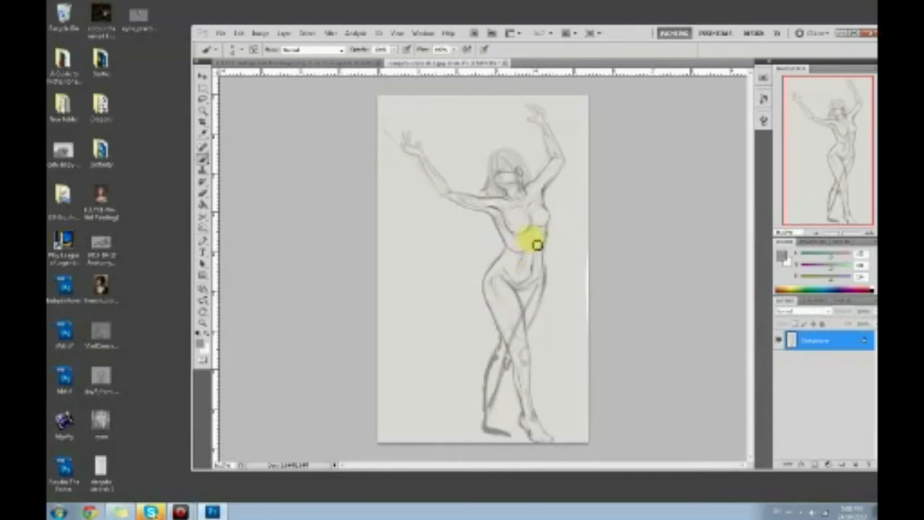
{"action": "mouse_move", "coordinate": [514, 241]}
{"action": "left_mouse_down"}
{"action": "mouse_move", "coordinate": [563, 225]}
{"action": "mouse_move", "coordinate": [519, 263]}
{"action": "mouse_move", "coordinate": [550, 254]}
{"action": "mouse_move", "coordinate": [544, 218]}
{"action": "mouse_move", "coordinate": [559, 263]}
{"action": "mouse_move", "coordinate": [537, 245]}
{"action": "mouse_move", "coordinate": [529, 218]}
{"action": "mouse_move", "coordinate": [525, 285]}
{"action": "mouse_move", "coordinate": [506, 295]}
{"action": "mouse_move", "coordinate": [555, 285]}
{"action": "mouse_move", "coordinate": [542, 296]}
{"action": "mouse_move", "coordinate": [491, 284]}
{"action": "mouse_move", "coordinate": [501, 336]}
{"action": "mouse_move", "coordinate": [505, 266]}
{"action": "mouse_move", "coordinate": [490, 294]}
{"action": "mouse_move", "coordinate": [518, 355]}
{"action": "mouse_move", "coordinate": [531, 360]}
{"action": "mouse_move", "coordinate": [532, 348]}
{"action": "mouse_move", "coordinate": [564, 412]}
{"action": "mouse_move", "coordinate": [520, 368]}
{"action": "mouse_move", "coordinate": [547, 428]}
{"action": "mouse_move", "coordinate": [570, 446]}
{"action": "mouse_move", "coordinate": [522, 380]}
{"action": "mouse_move", "coordinate": [539, 383]}
{"action": "mouse_move", "coordinate": [534, 365]}
{"action": "mouse_move", "coordinate": [569, 460]}
{"action": "left_mouse_up"}
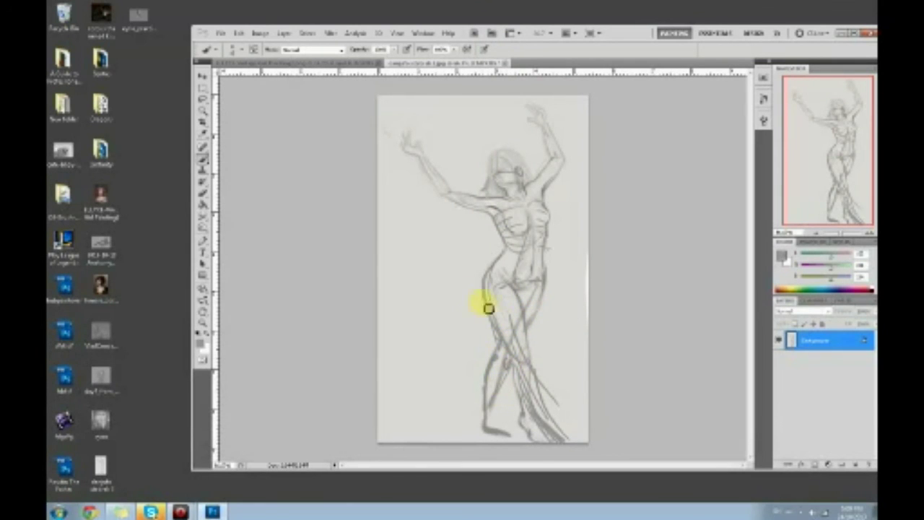
Extend the canvas beyond the sketch's right and lower edges with the Crop tool
{"action": "key", "text": "c"}
{"action": "left_click_drag", "start_coordinate": [361, 95], "coordinate": [710, 487]}
{"action": "left_click_drag", "start_coordinate": [483, 443], "coordinate": [485, 465]}
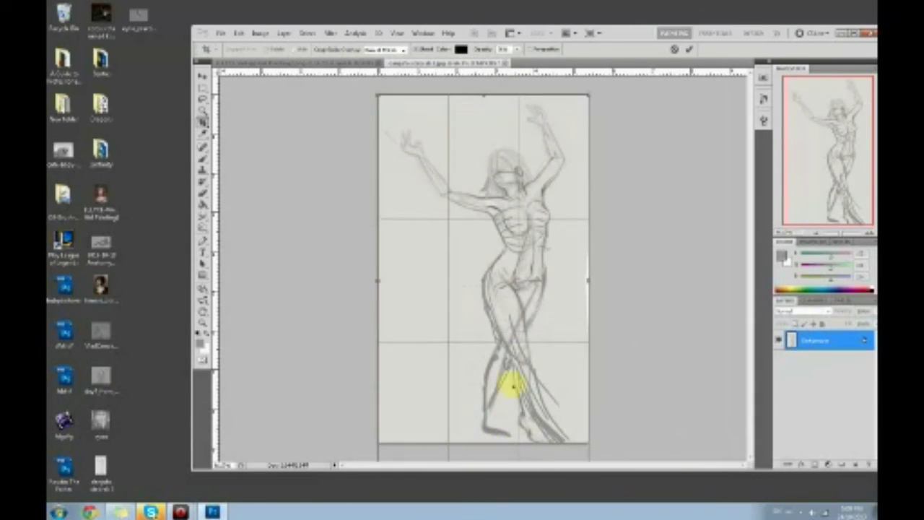
{"action": "left_click", "coordinate": [689, 49]}
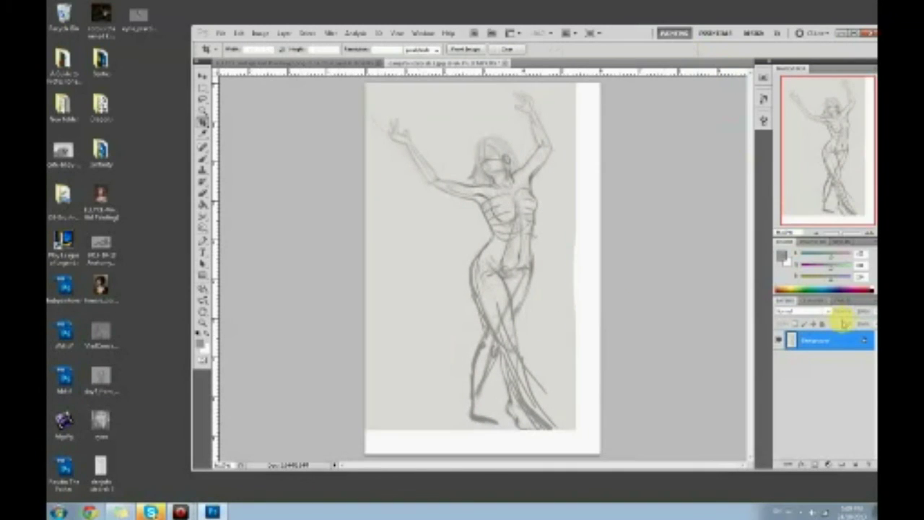
Convert the background to a regular layer and fill the added white margins with the sampled paper tone
{"action": "double_click", "coordinate": [843, 341]}
{"action": "left_click", "coordinate": [547, 161]}
{"action": "key", "text": "e"}
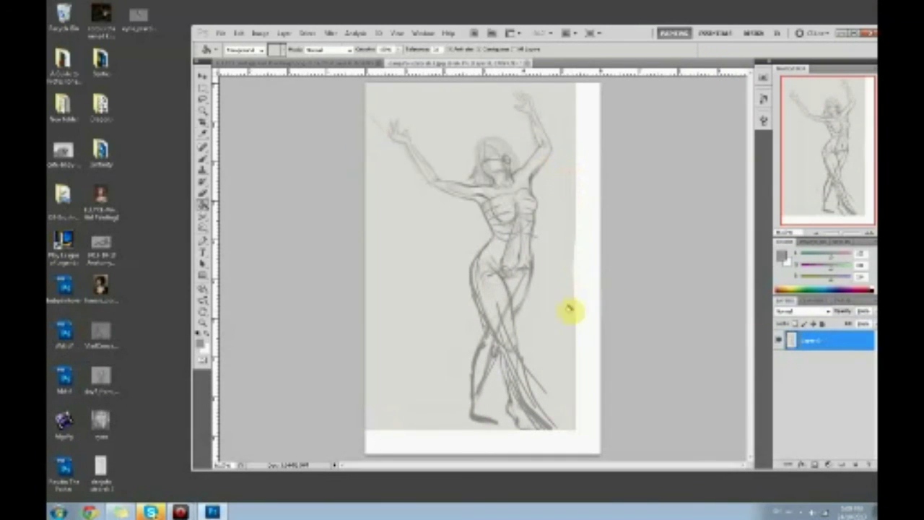
{"action": "left_click", "coordinate": [582, 322]}
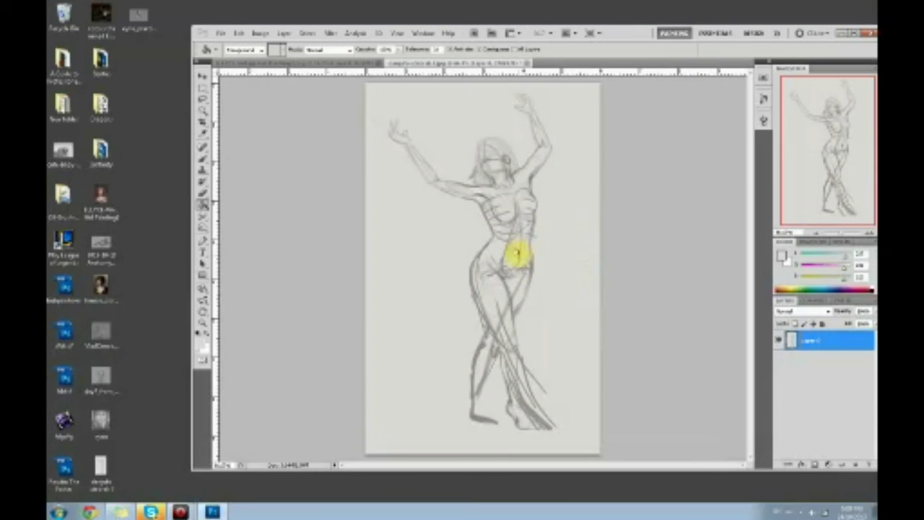
Paint out the old front foot with the paper tone, and redraw the extended lower leg and foot in sampled grey
{"action": "key", "text": "b"}
{"action": "mouse_move", "coordinate": [525, 422]}
{"action": "left_mouse_down"}
{"action": "mouse_move", "coordinate": [524, 437]}
{"action": "mouse_move", "coordinate": [511, 415]}
{"action": "left_mouse_up"}
{"action": "mouse_move", "coordinate": [532, 380]}
{"action": "left_mouse_down"}
{"action": "mouse_move", "coordinate": [546, 406]}
{"action": "mouse_move", "coordinate": [541, 379]}
{"action": "left_mouse_up"}
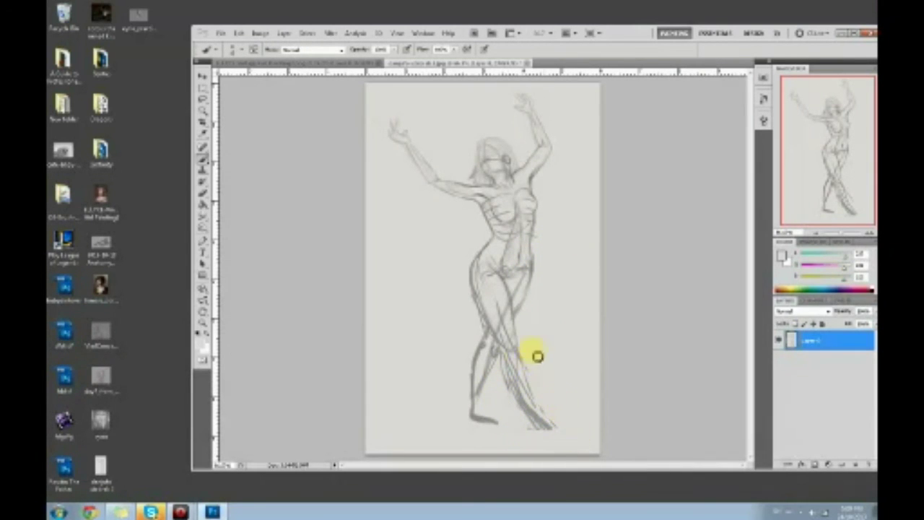
{"action": "left_click", "coordinate": [535, 417], "text": "alt"}
{"action": "mouse_move", "coordinate": [530, 410]}
{"action": "left_mouse_down"}
{"action": "mouse_move", "coordinate": [559, 431]}
{"action": "mouse_move", "coordinate": [560, 447]}
{"action": "mouse_move", "coordinate": [504, 382]}
{"action": "mouse_move", "coordinate": [533, 432]}
{"action": "mouse_move", "coordinate": [514, 419]}
{"action": "mouse_move", "coordinate": [537, 436]}
{"action": "left_mouse_up"}
{"action": "left_click", "coordinate": [505, 381], "text": "alt"}
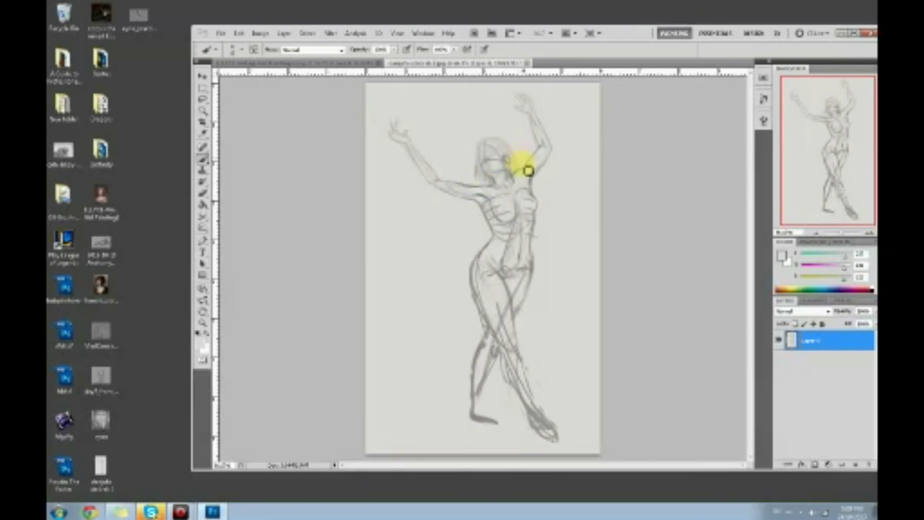
Redraw the head and hair outline in sampled grey, and touch up the neck and shoulder lines
{"action": "left_click", "coordinate": [511, 174], "text": "alt"}
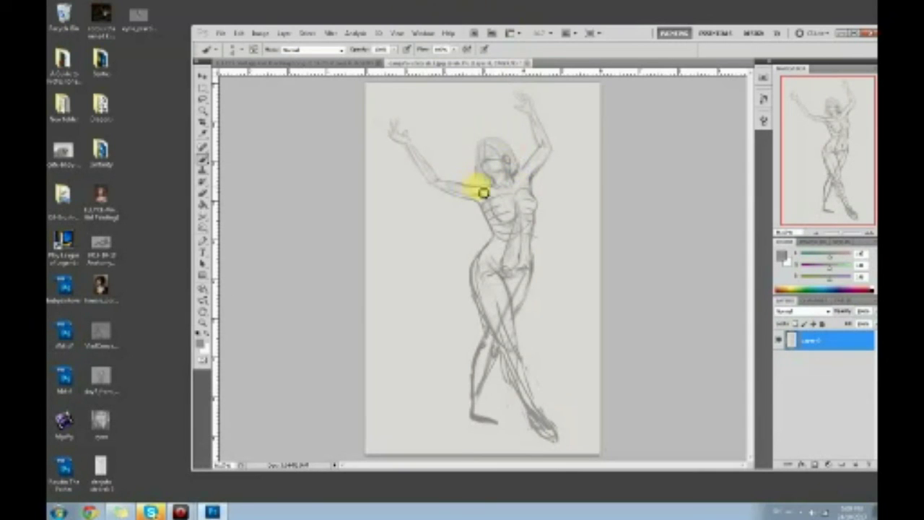
{"action": "left_click_drag", "start_coordinate": [483, 181], "coordinate": [487, 157]}
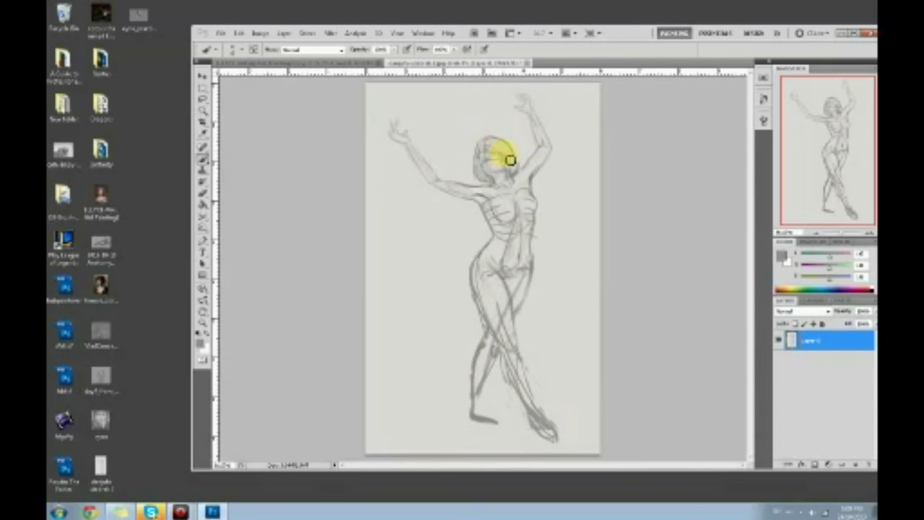
{"action": "left_click", "coordinate": [493, 202], "text": "alt"}
{"action": "left_click", "coordinate": [500, 183], "text": "alt"}
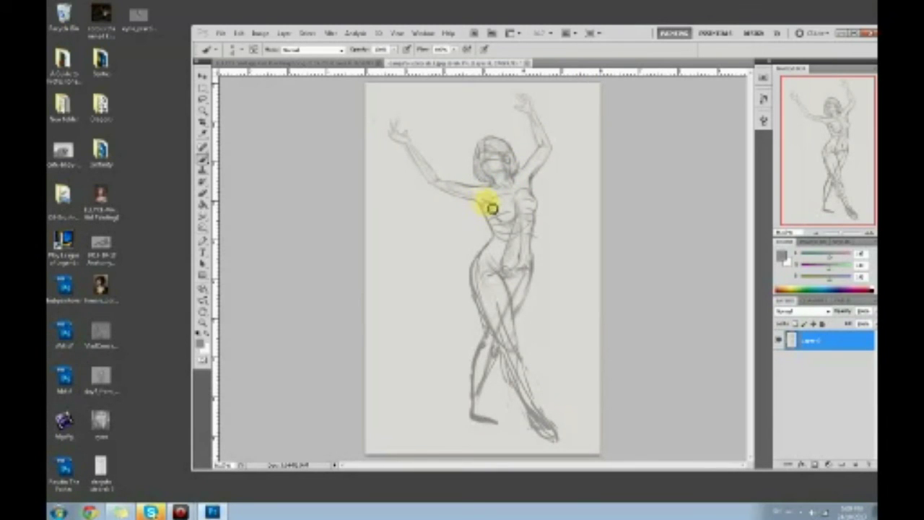
Redraw the breasts and outer chest contour with sampled greys, cleaning the rib guides over them with the paper tone
{"action": "left_click", "coordinate": [536, 184], "text": "alt"}
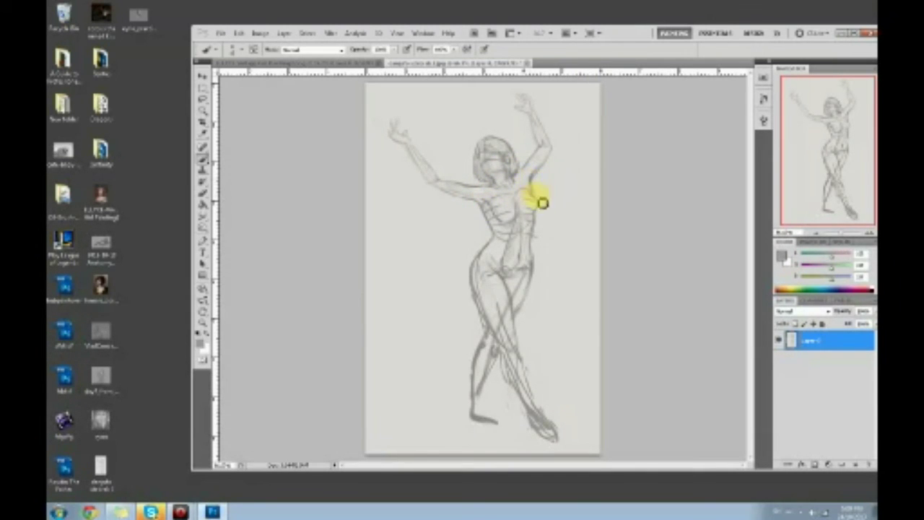
{"action": "left_click", "coordinate": [531, 187], "text": "alt"}
{"action": "left_click", "coordinate": [532, 186], "text": "alt"}
{"action": "left_click", "coordinate": [530, 217], "text": "alt"}
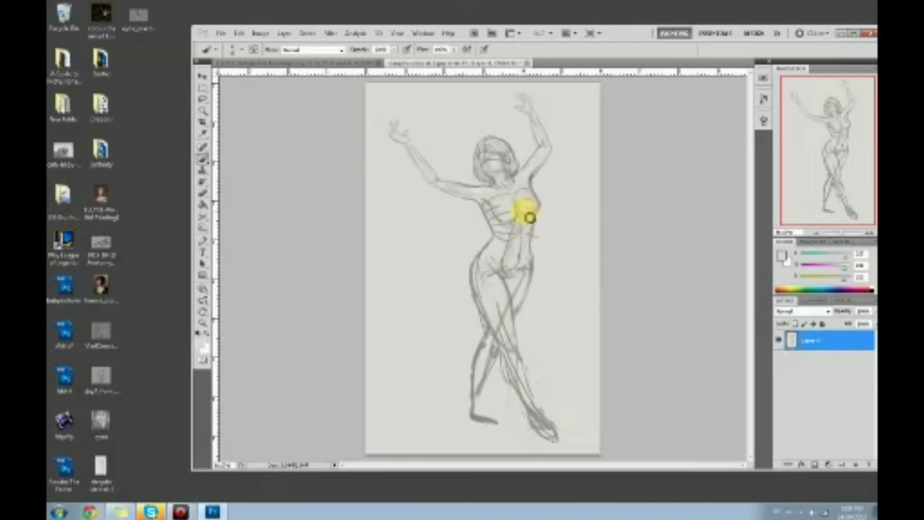
{"action": "mouse_move", "coordinate": [535, 220]}
{"action": "left_mouse_down"}
{"action": "mouse_move", "coordinate": [525, 217]}
{"action": "mouse_move", "coordinate": [535, 214]}
{"action": "mouse_move", "coordinate": [534, 199]}
{"action": "left_mouse_up"}
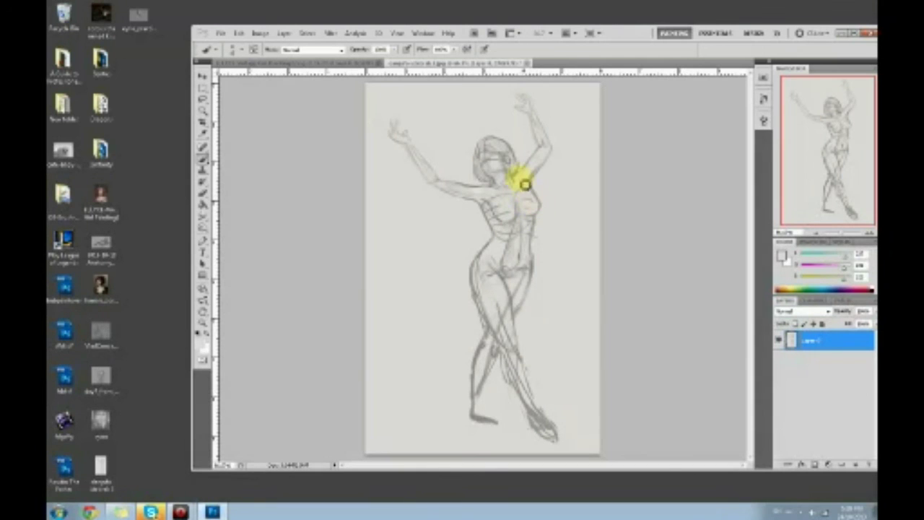
{"action": "left_click", "coordinate": [534, 213], "text": "alt"}
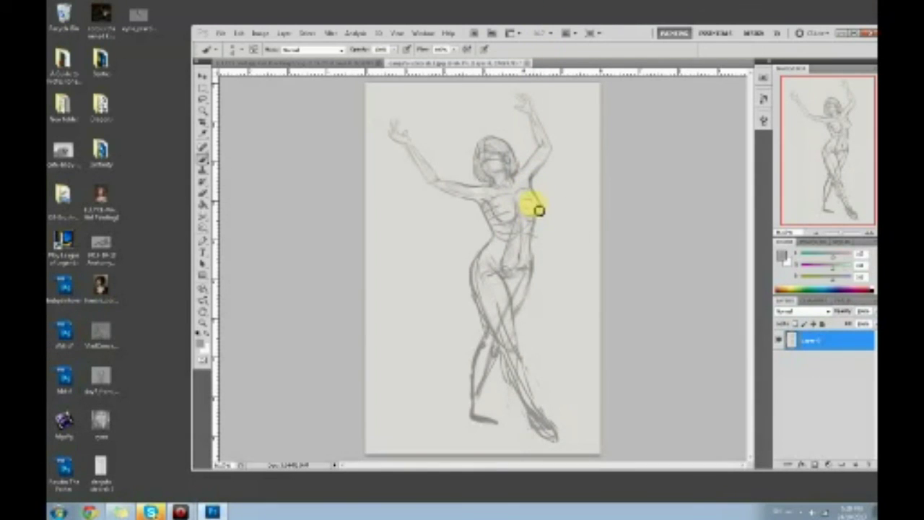
{"action": "left_click", "coordinate": [500, 216], "text": "alt"}
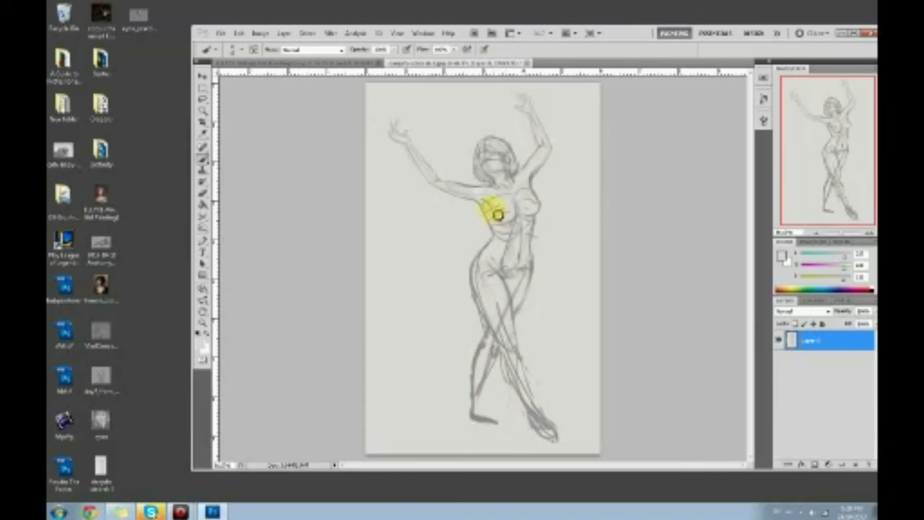
{"action": "left_click", "coordinate": [514, 216], "text": "alt"}
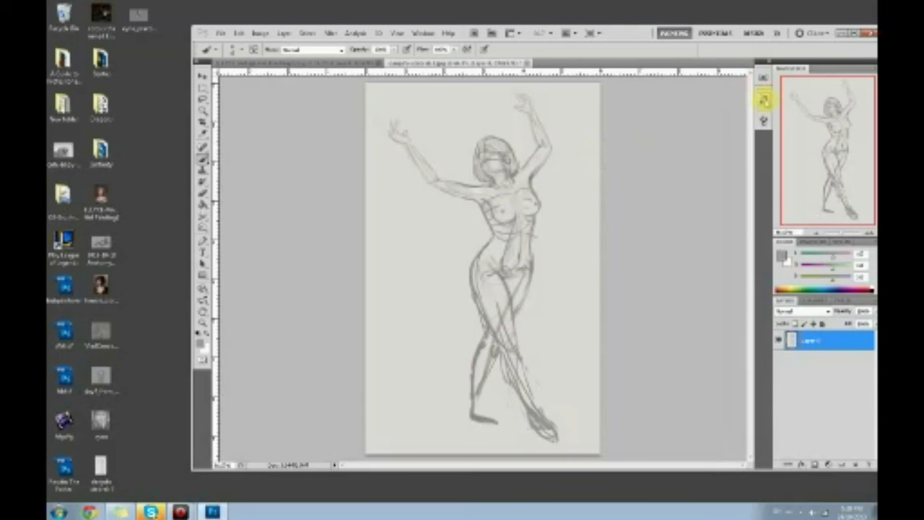
Compare the original sketch and earlier history states with the current version, and return to the latest brush state
{"action": "left_click", "coordinate": [763, 99]}
{"action": "scroll", "coordinate": [751, 285], "scroll_direction": "up", "scroll_amount": 5}
{"action": "left_click", "coordinate": [728, 110]}
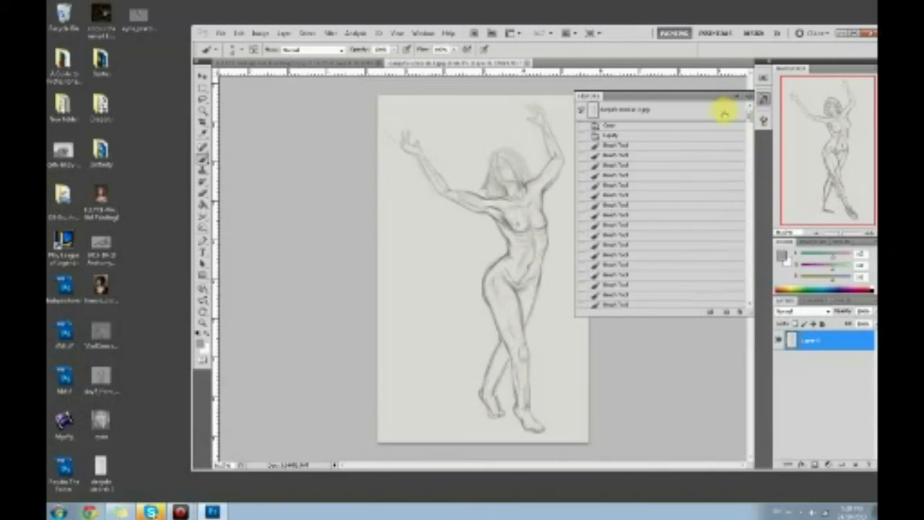
{"action": "mouse_move", "coordinate": [751, 109]}
{"action": "left_mouse_down"}
{"action": "mouse_move", "coordinate": [751, 192]}
{"action": "mouse_move", "coordinate": [763, 279]}
{"action": "mouse_move", "coordinate": [774, 288]}
{"action": "left_mouse_up"}
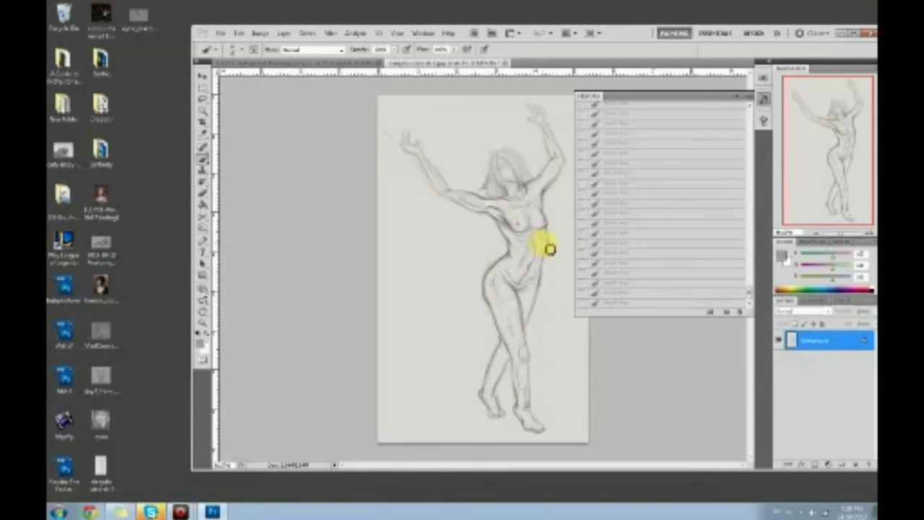
{"action": "left_click", "coordinate": [654, 304]}
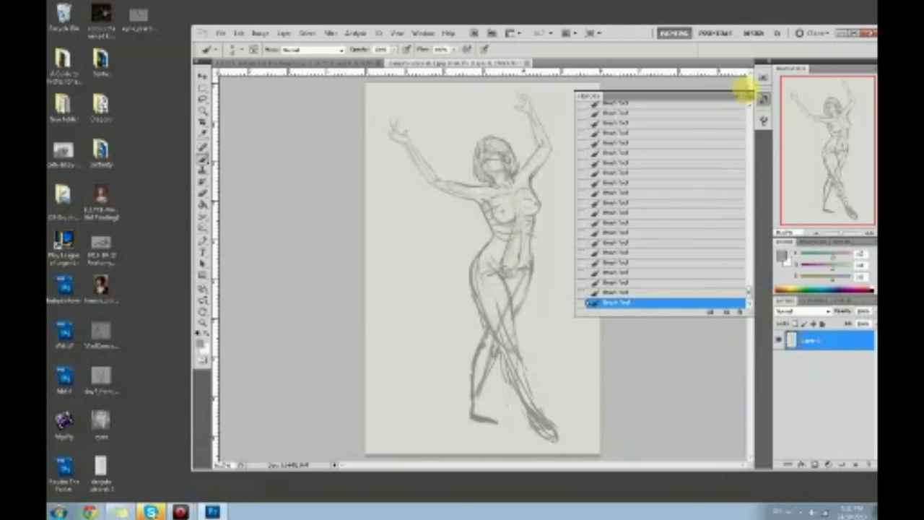
{"action": "left_click", "coordinate": [739, 95]}
Switch to Chrome, search for "human skeleton", view a full front-facing skeleton image, and return to Photoshop
{"action": "left_click", "coordinate": [90, 512]}
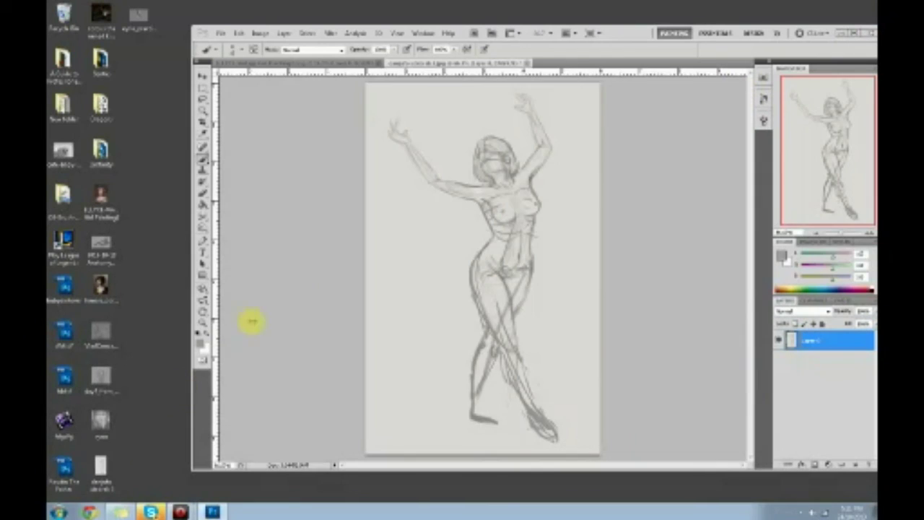
{"action": "type", "text": "hum"}
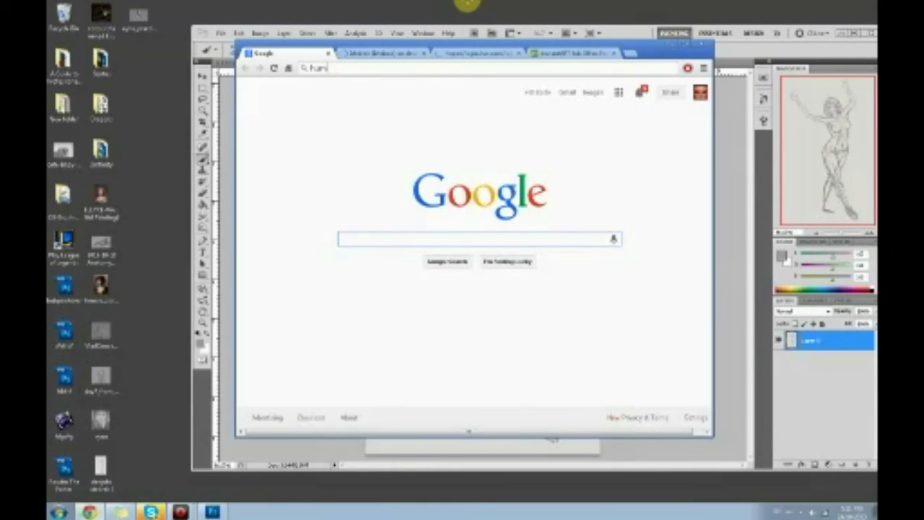
{"action": "type", "text": "an akeleton"}
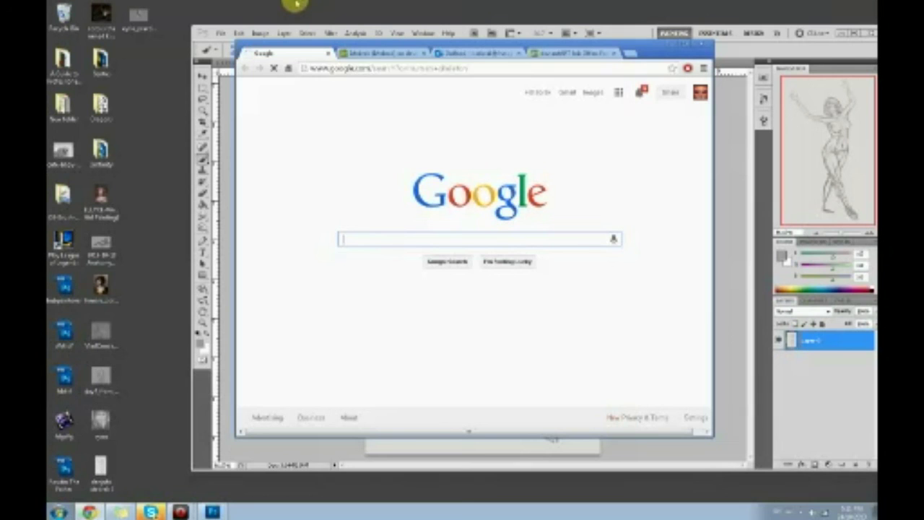
{"action": "key", "text": "Return"}
{"action": "left_click", "coordinate": [392, 190]}
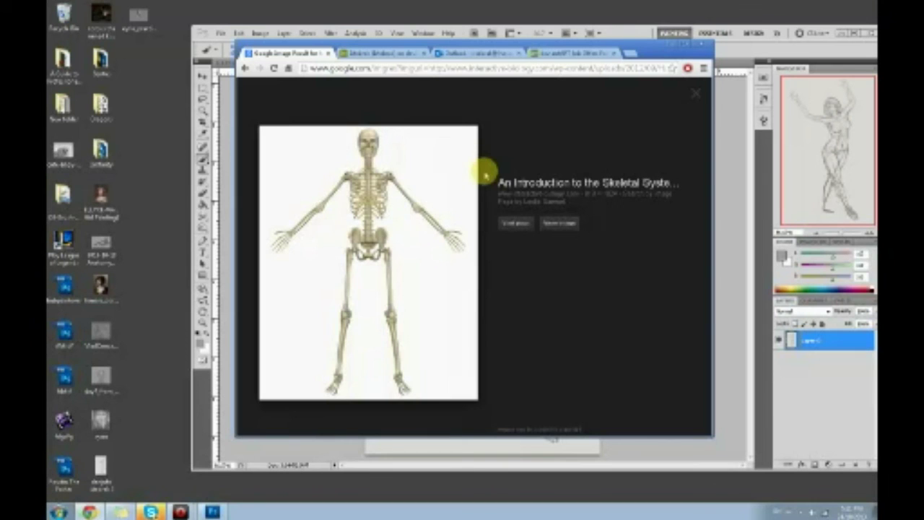
{"action": "left_click", "coordinate": [700, 45]}
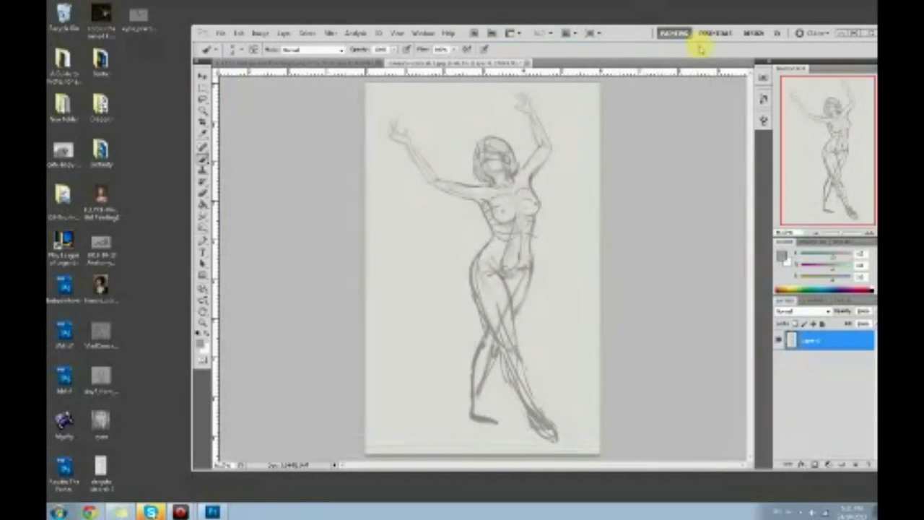
View the red-haired portrait painting and return to the standing figure sketch
{"action": "left_click", "coordinate": [291, 64]}
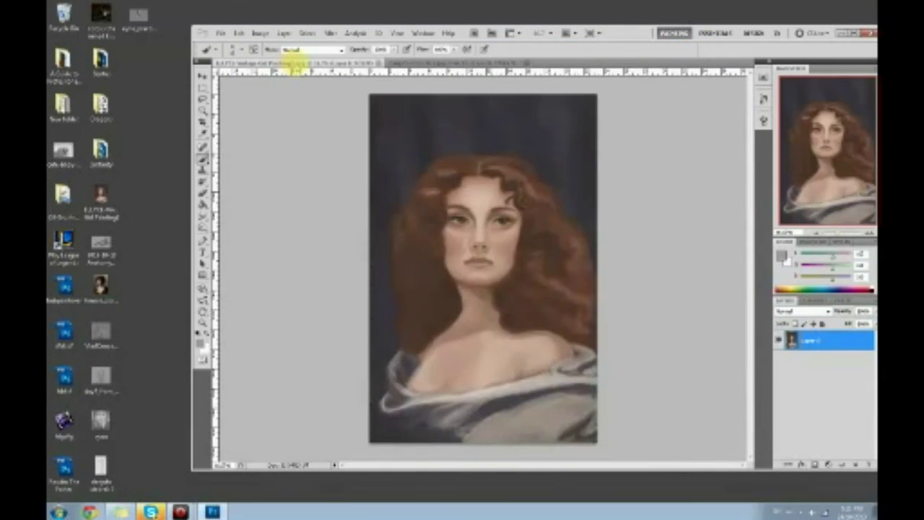
{"action": "left_click", "coordinate": [441, 64]}
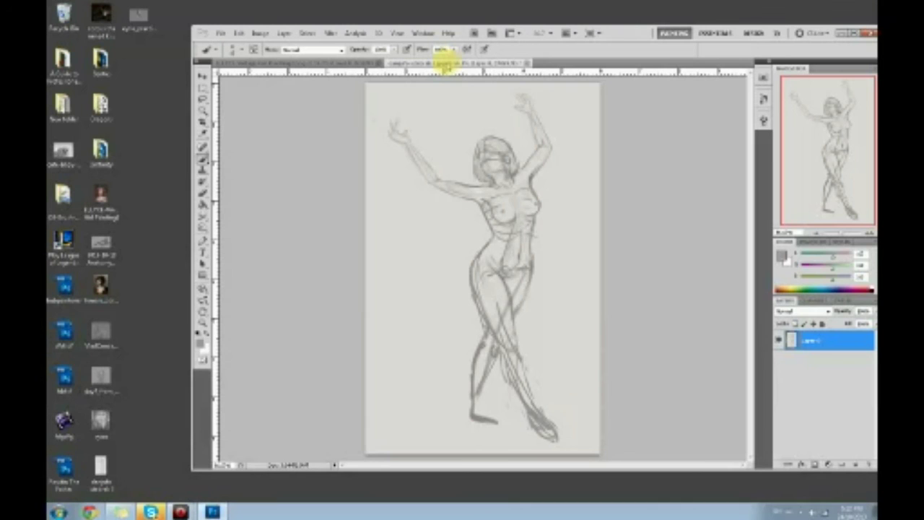
Paint out the pelvis guide lines with the sampled paper tone, and redefine the outer hip contour in sampled grey
{"action": "left_click", "coordinate": [515, 278], "text": "alt"}
{"action": "mouse_move", "coordinate": [506, 274]}
{"action": "left_mouse_down"}
{"action": "mouse_move", "coordinate": [532, 265]}
{"action": "mouse_move", "coordinate": [513, 291]}
{"action": "mouse_move", "coordinate": [532, 270]}
{"action": "mouse_move", "coordinate": [512, 293]}
{"action": "mouse_move", "coordinate": [532, 272]}
{"action": "mouse_move", "coordinate": [521, 295]}
{"action": "mouse_move", "coordinate": [533, 271]}
{"action": "mouse_move", "coordinate": [527, 281]}
{"action": "mouse_move", "coordinate": [501, 270]}
{"action": "mouse_move", "coordinate": [515, 282]}
{"action": "mouse_move", "coordinate": [513, 247]}
{"action": "mouse_move", "coordinate": [528, 267]}
{"action": "left_mouse_up"}
{"action": "left_click", "coordinate": [532, 266], "text": "alt"}
{"action": "left_click", "coordinate": [530, 282], "text": "alt"}
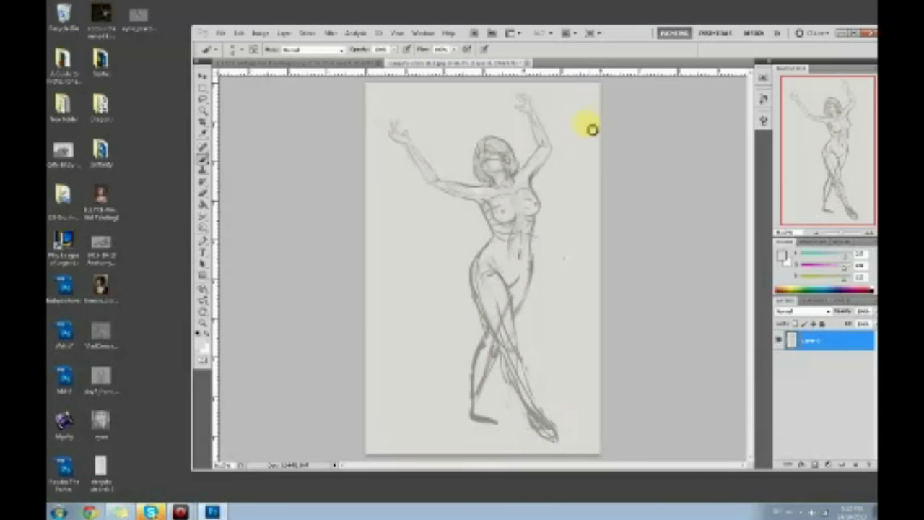